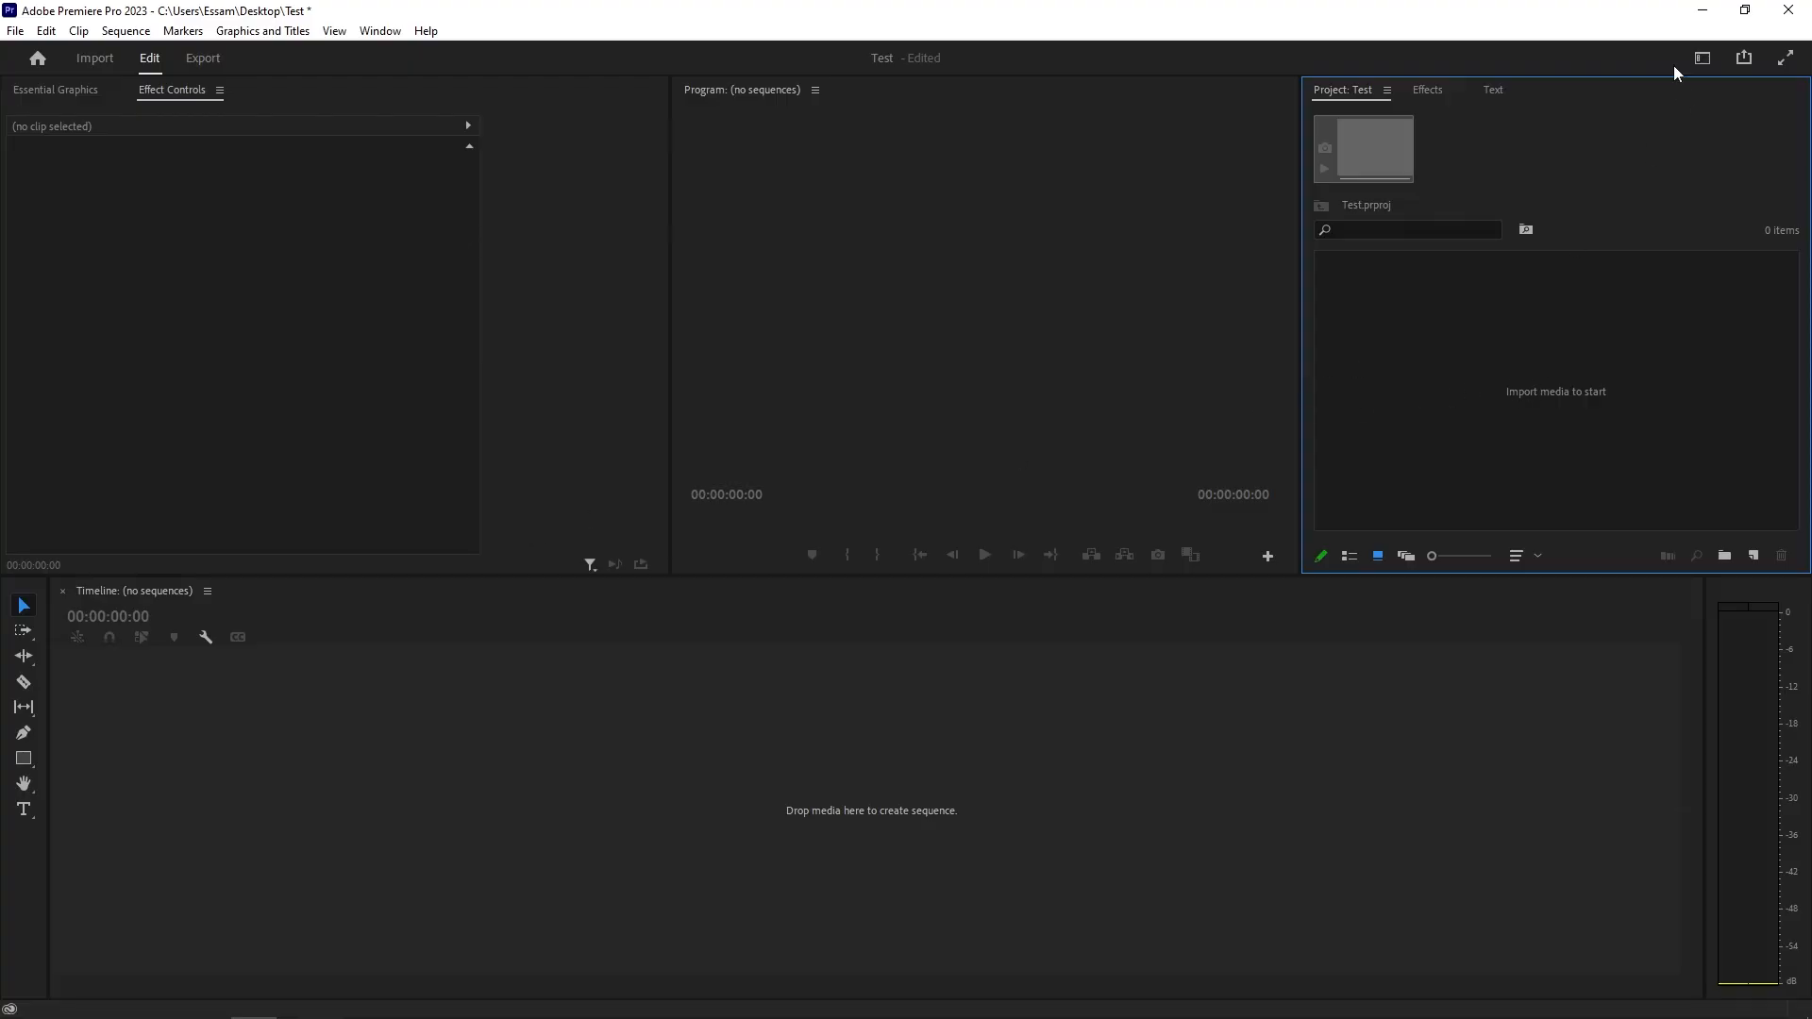
# - Dock the Project panel group beside the Tools panel and widen both the Tools and Project panels
pyautogui.moveTo(1620, 83); pyautogui.dragTo(11, 618)
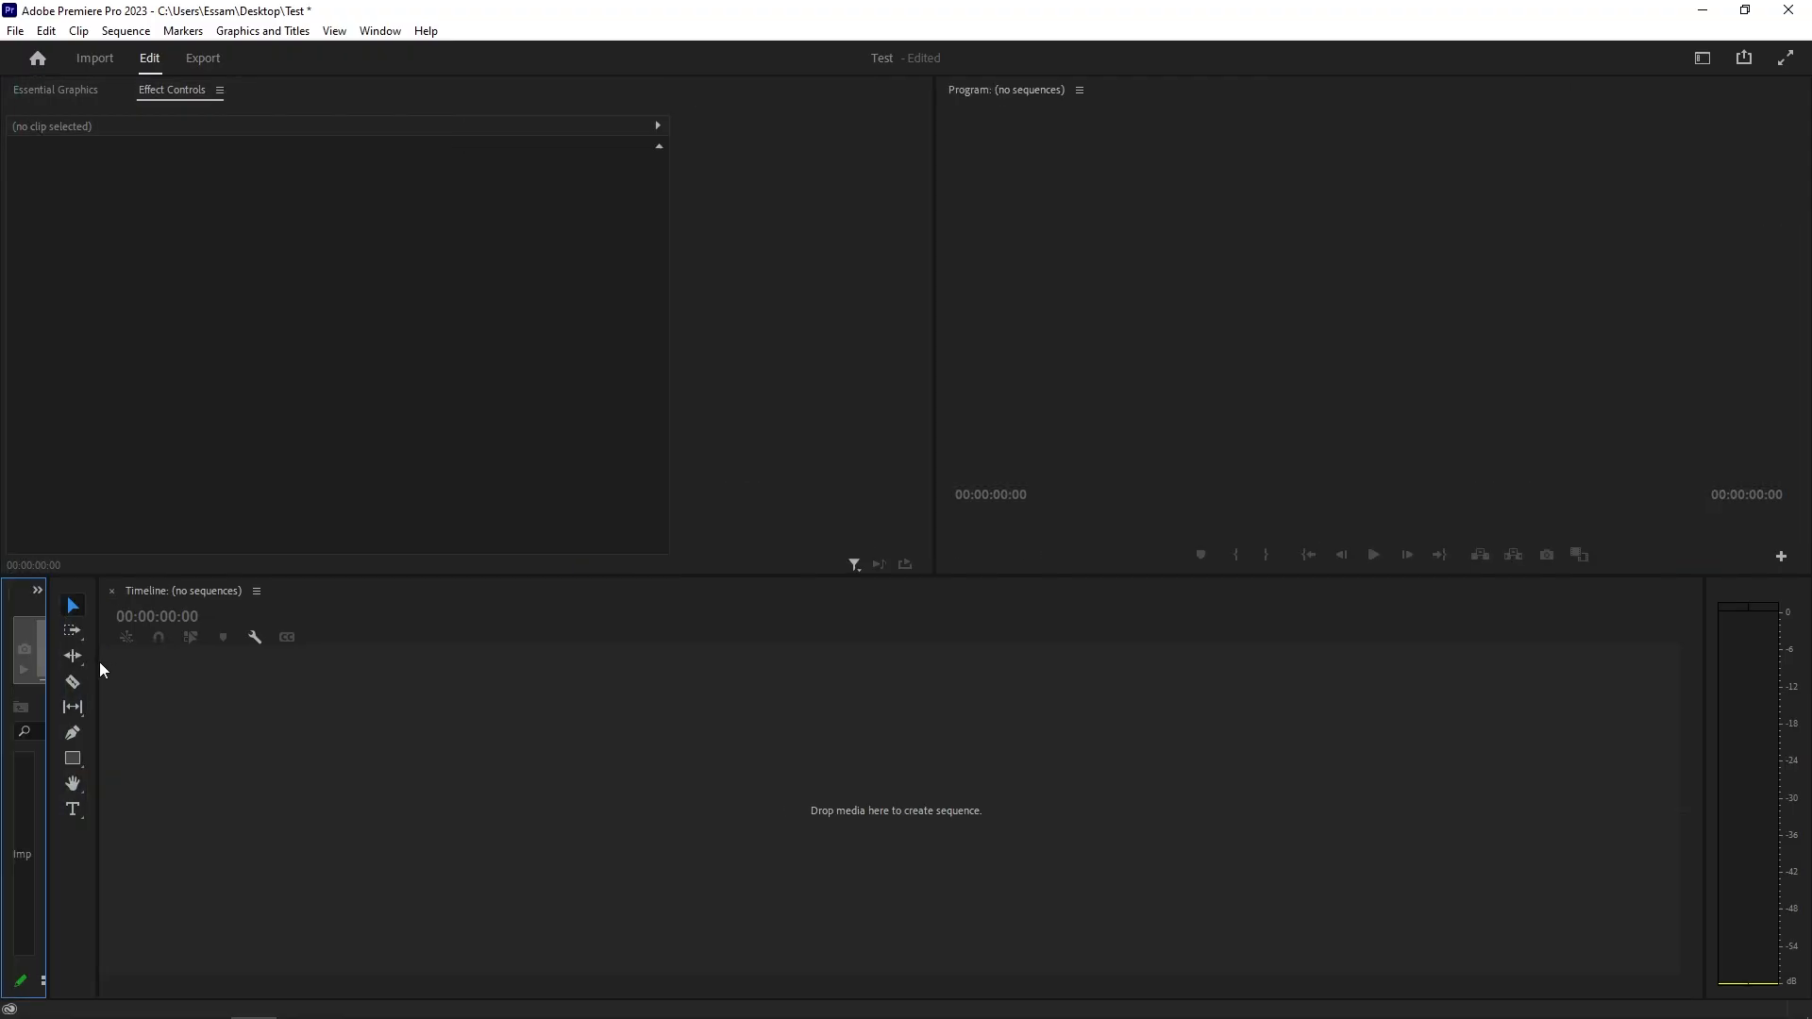
pyautogui.moveTo(96, 663); pyautogui.dragTo(398, 710)
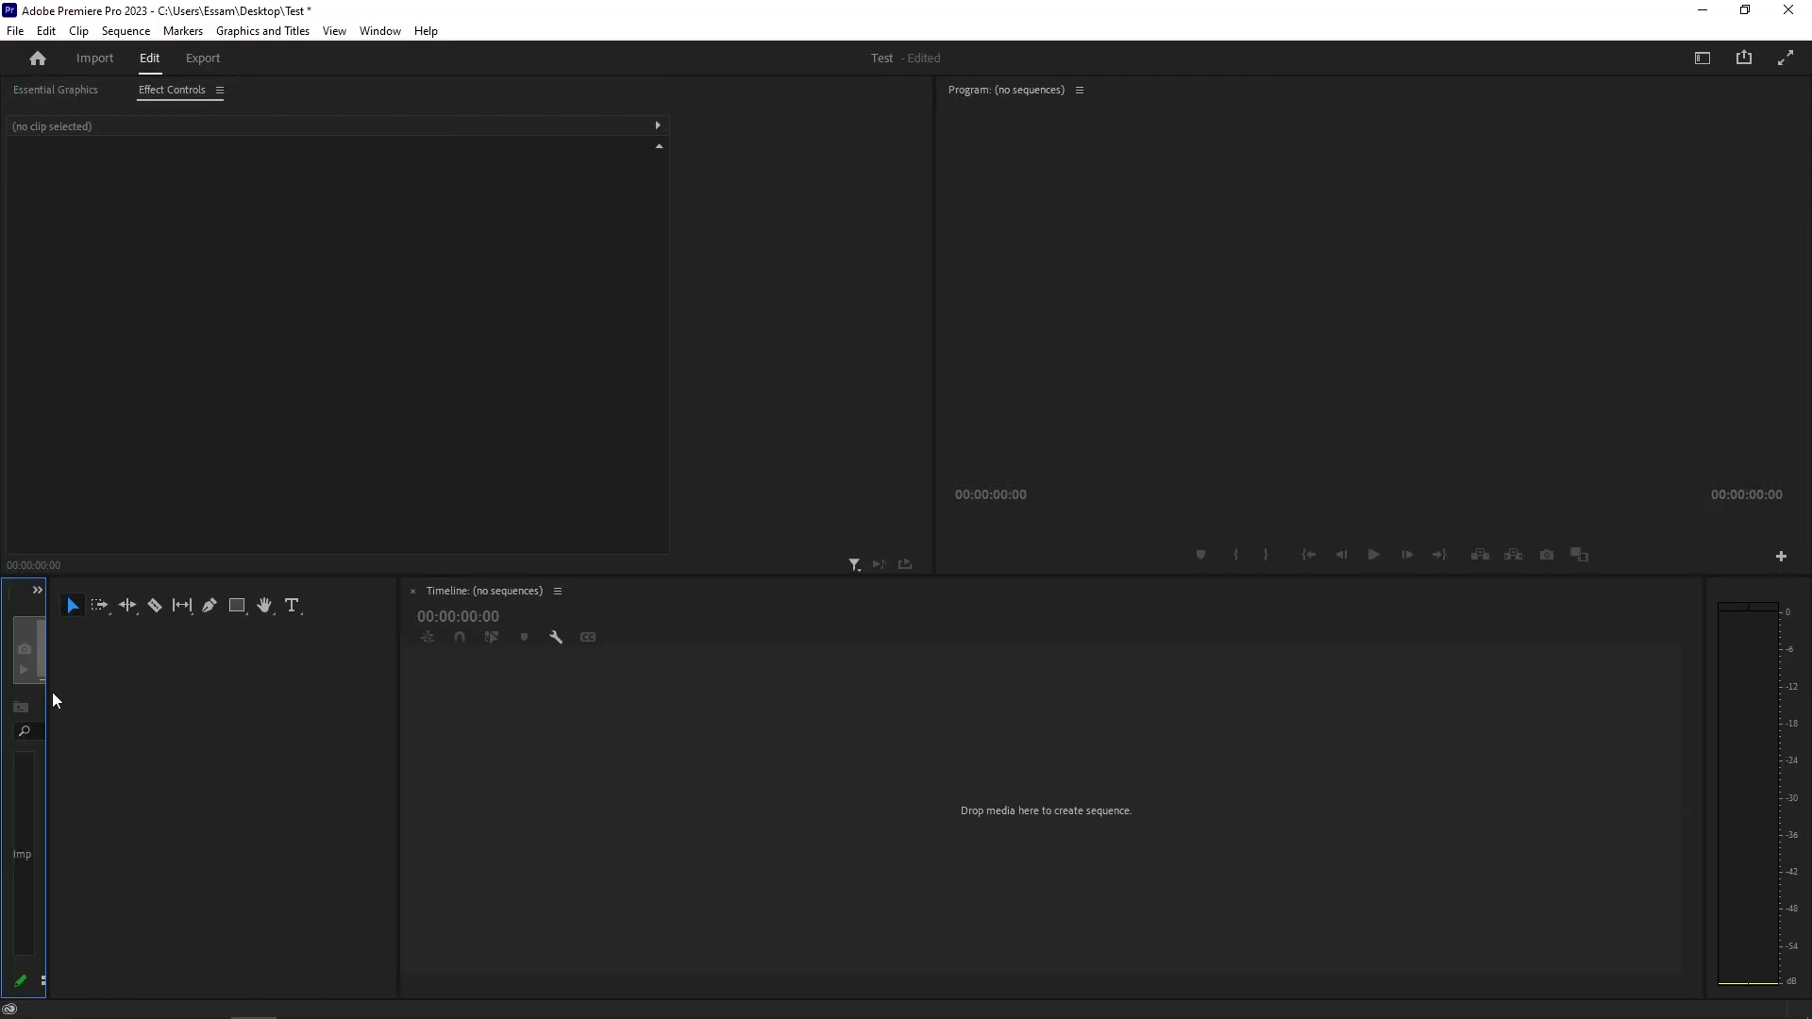
pyautogui.moveTo(49, 694); pyautogui.dragTo(340, 718)
# - Dock the Project panel group beside the Program monitor, and narrow the Effect Controls panel and the Tools panel to a single column
pyautogui.moveTo(257, 608); pyautogui.dragTo(1786, 207)
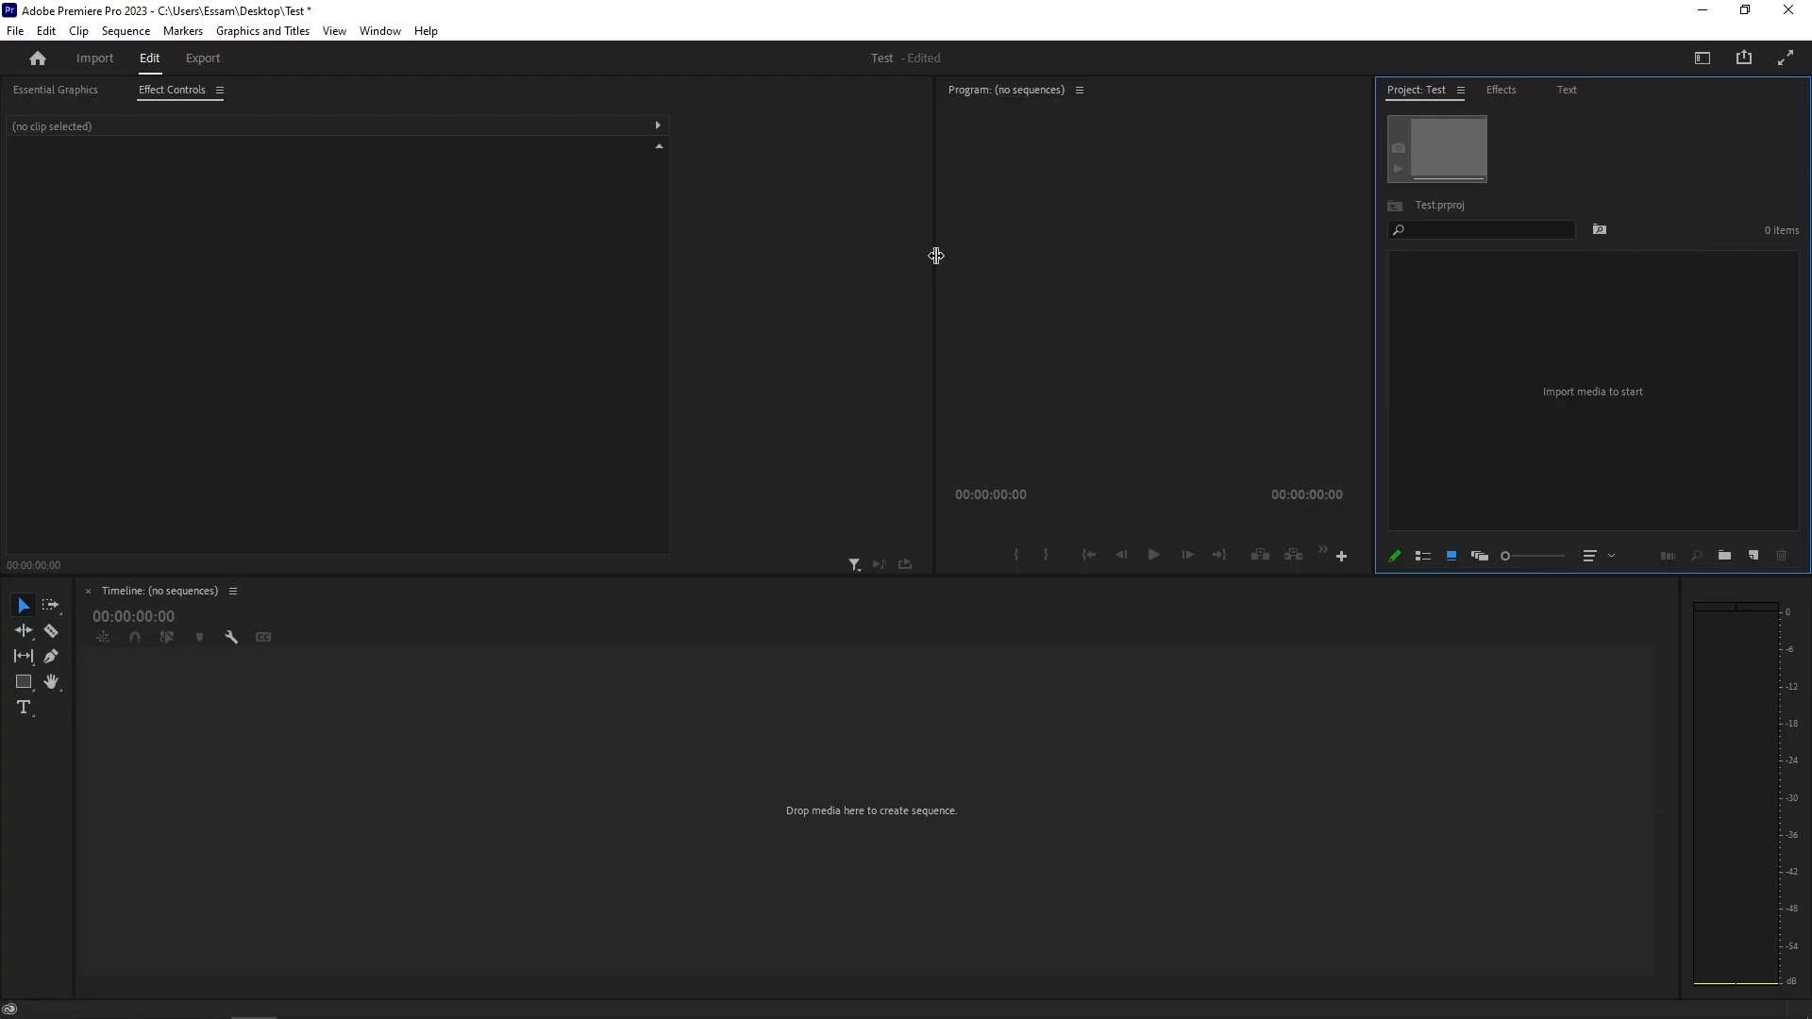
pyautogui.moveTo(935, 255); pyautogui.dragTo(902, 269)
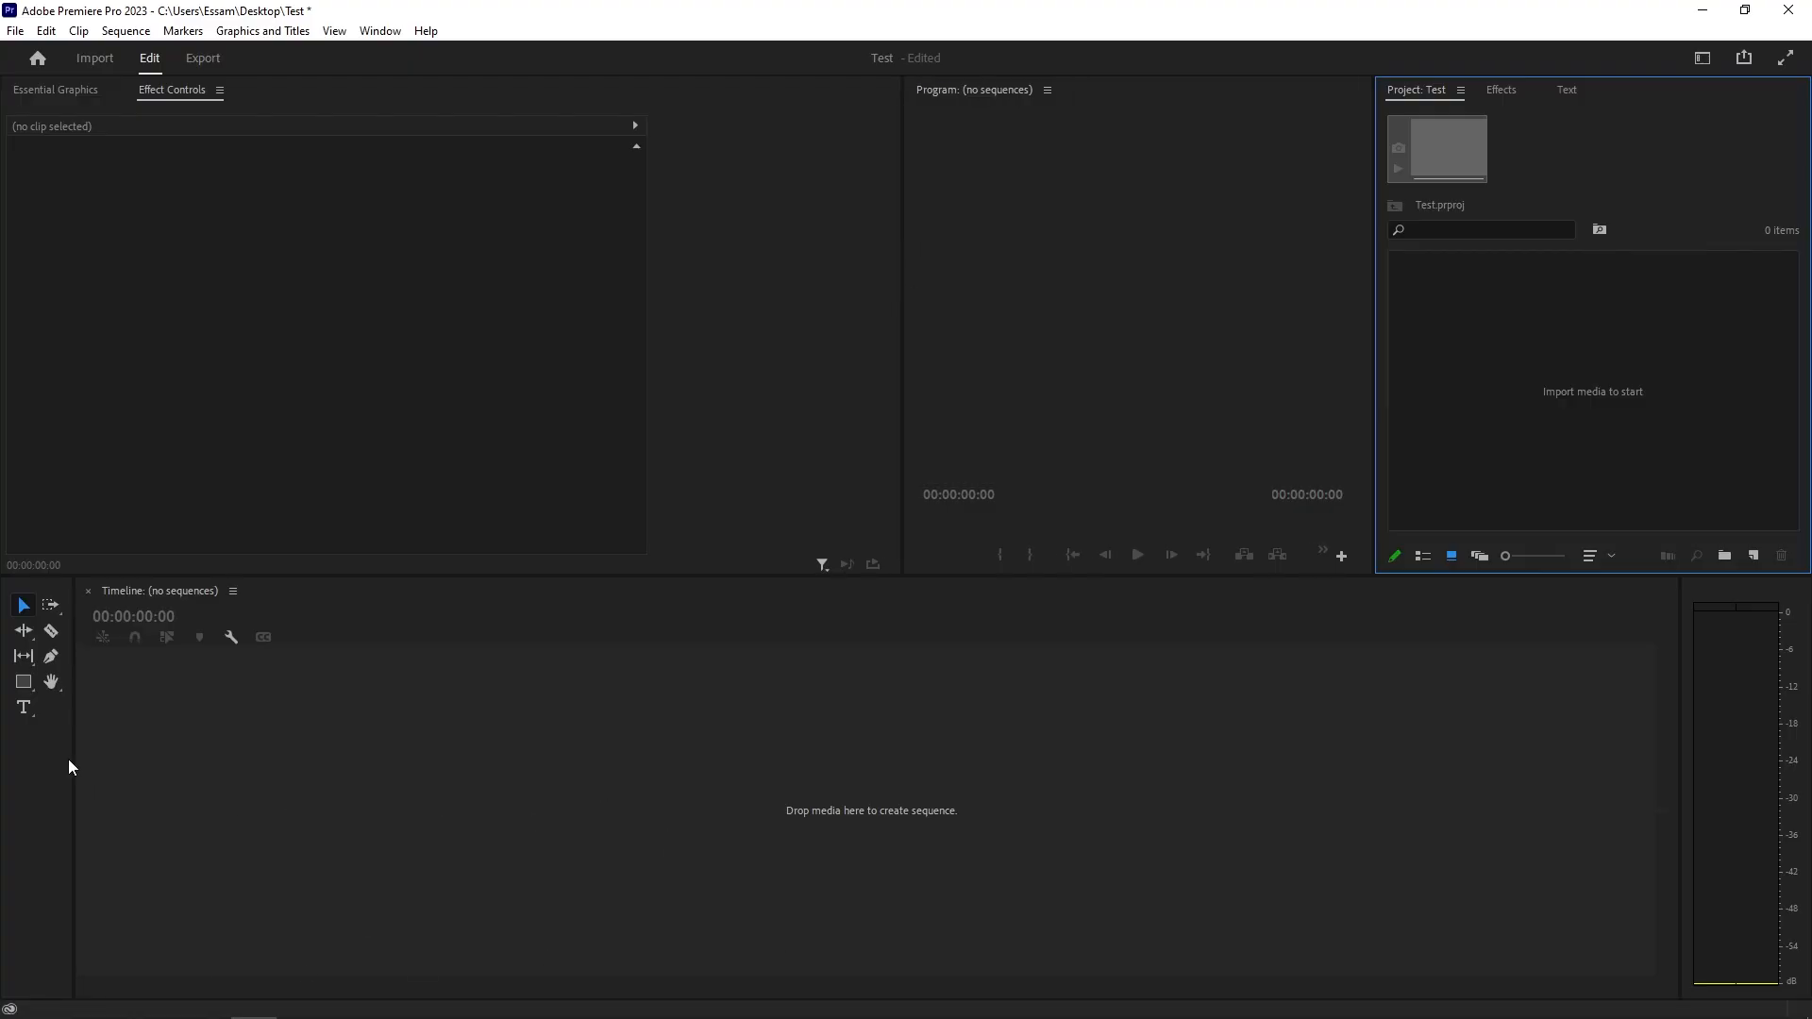
pyautogui.moveTo(75, 756); pyautogui.dragTo(61, 756)
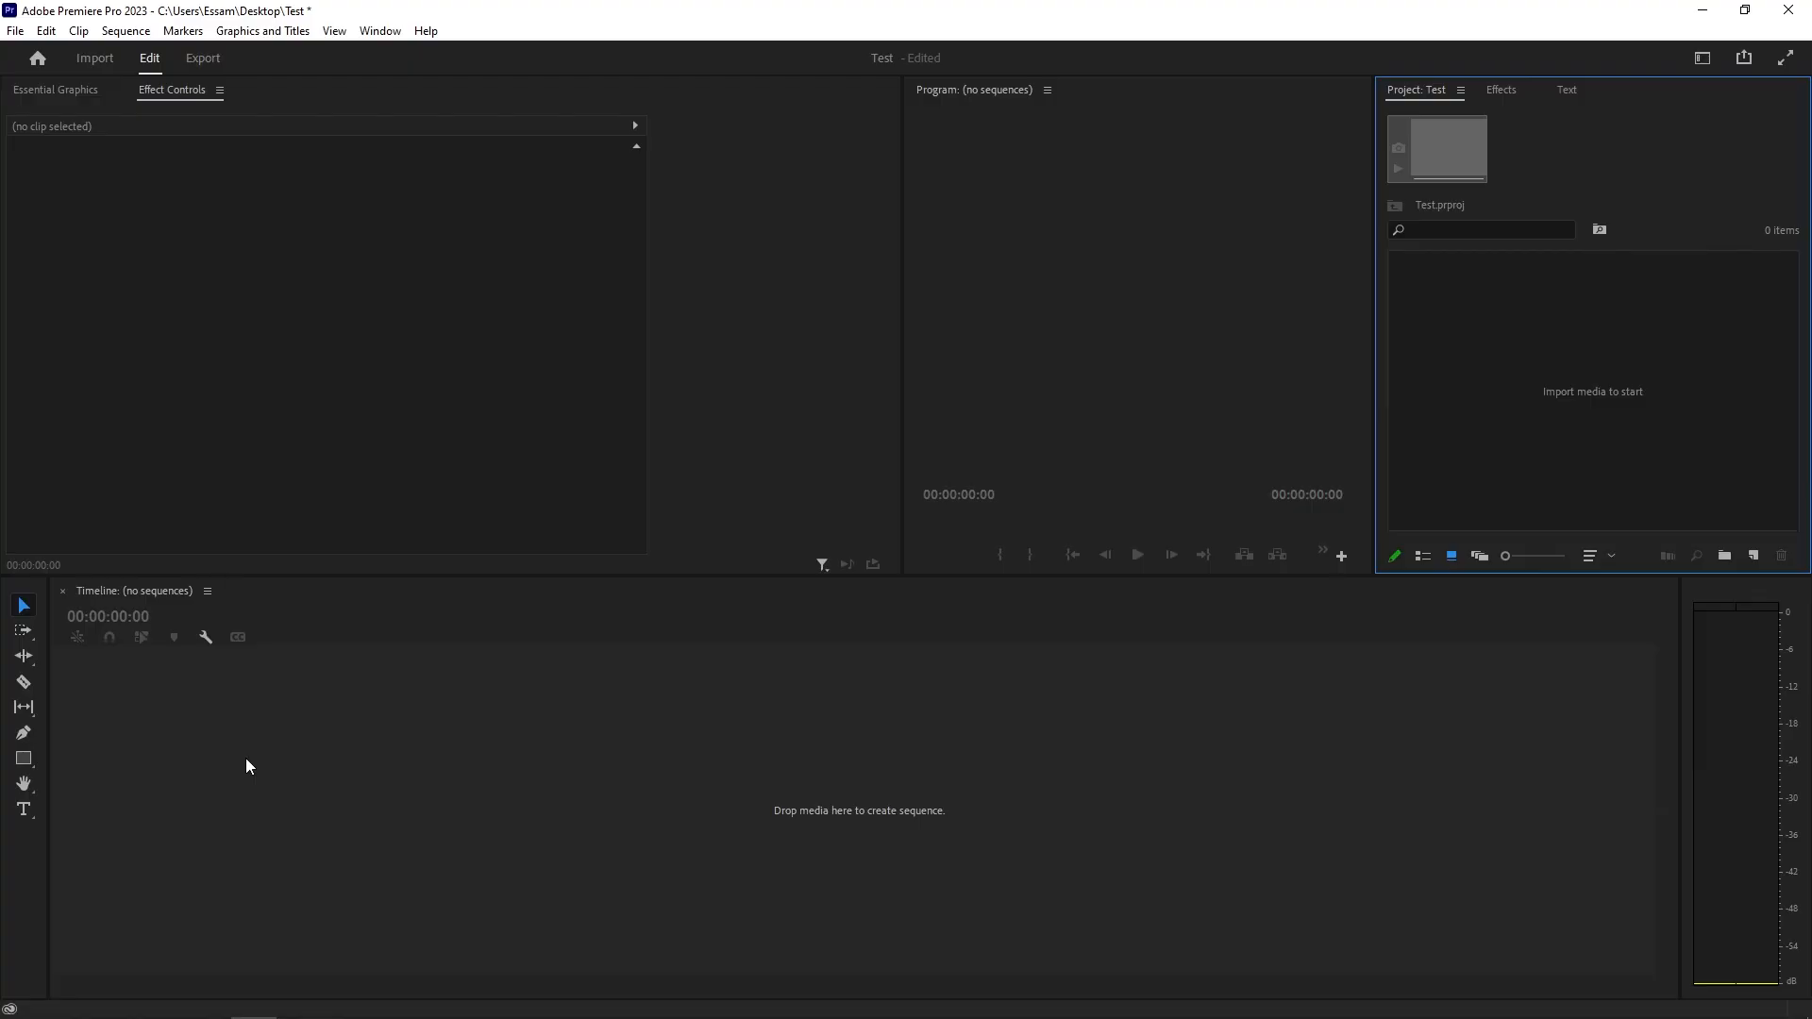
# - Save the current panel layout as a new workspace named with the owner's first name
pyautogui.click(376, 32)
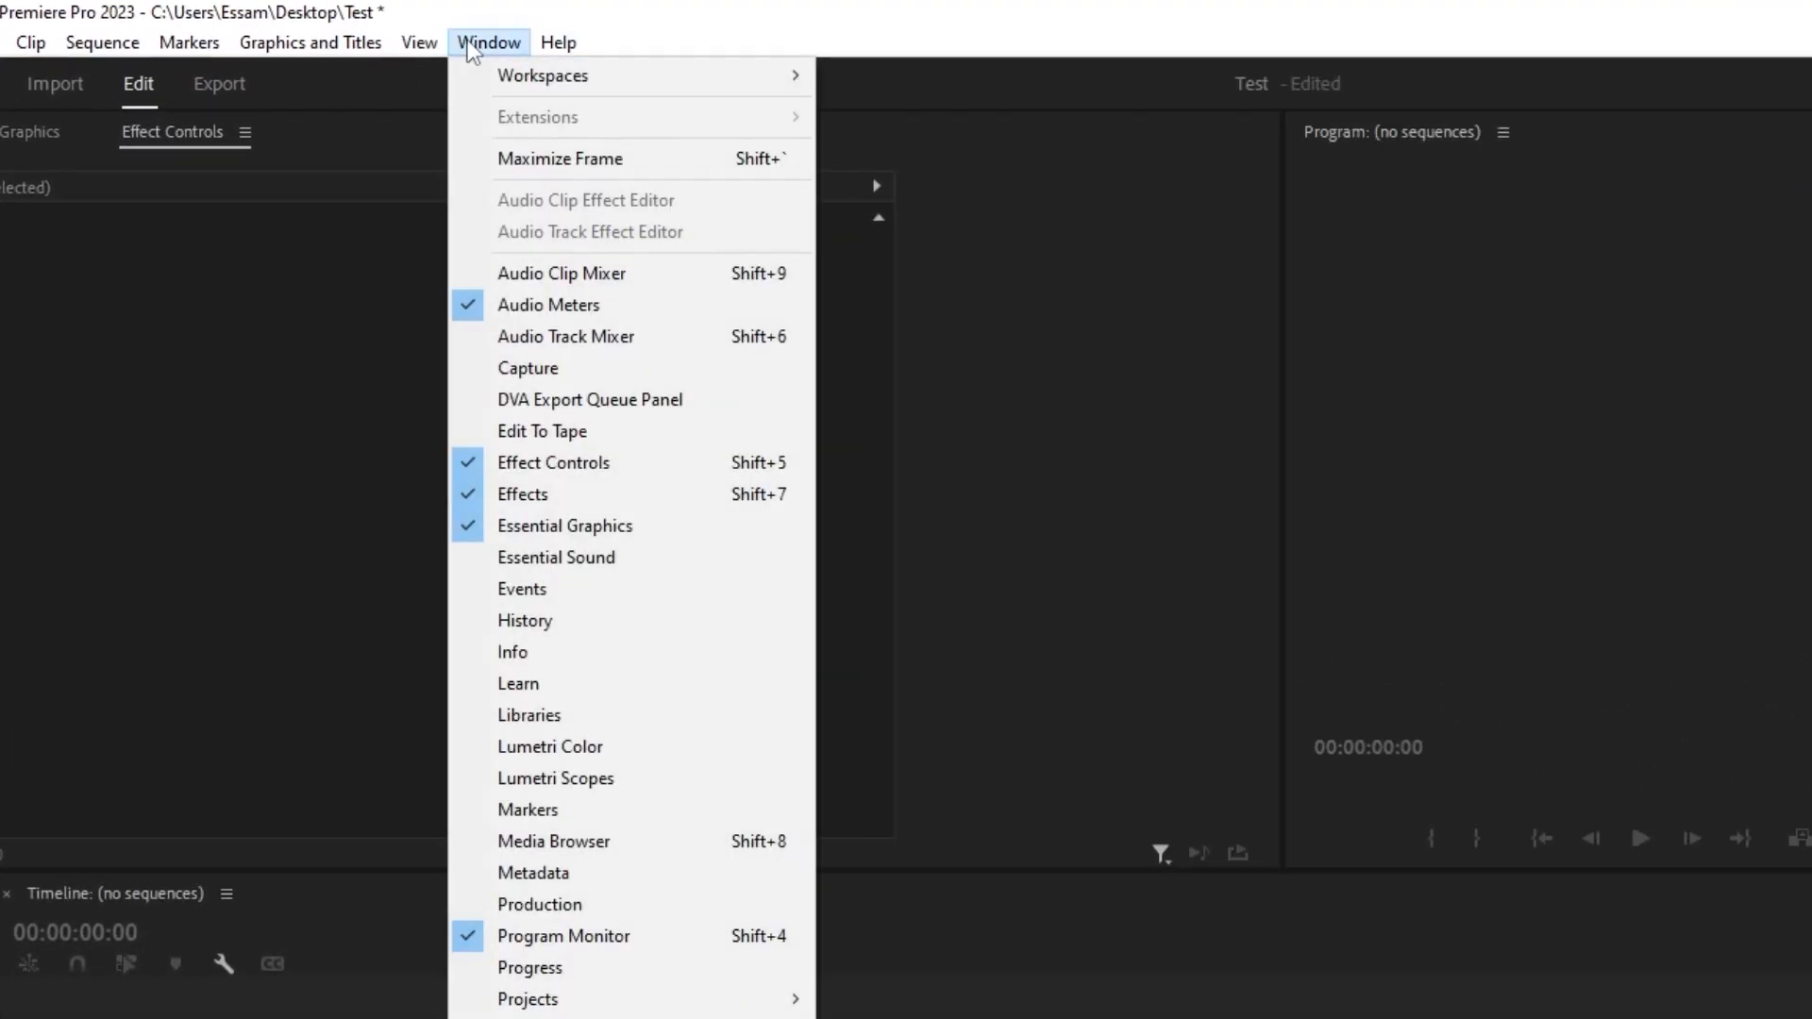
pyautogui.moveTo(541, 71)
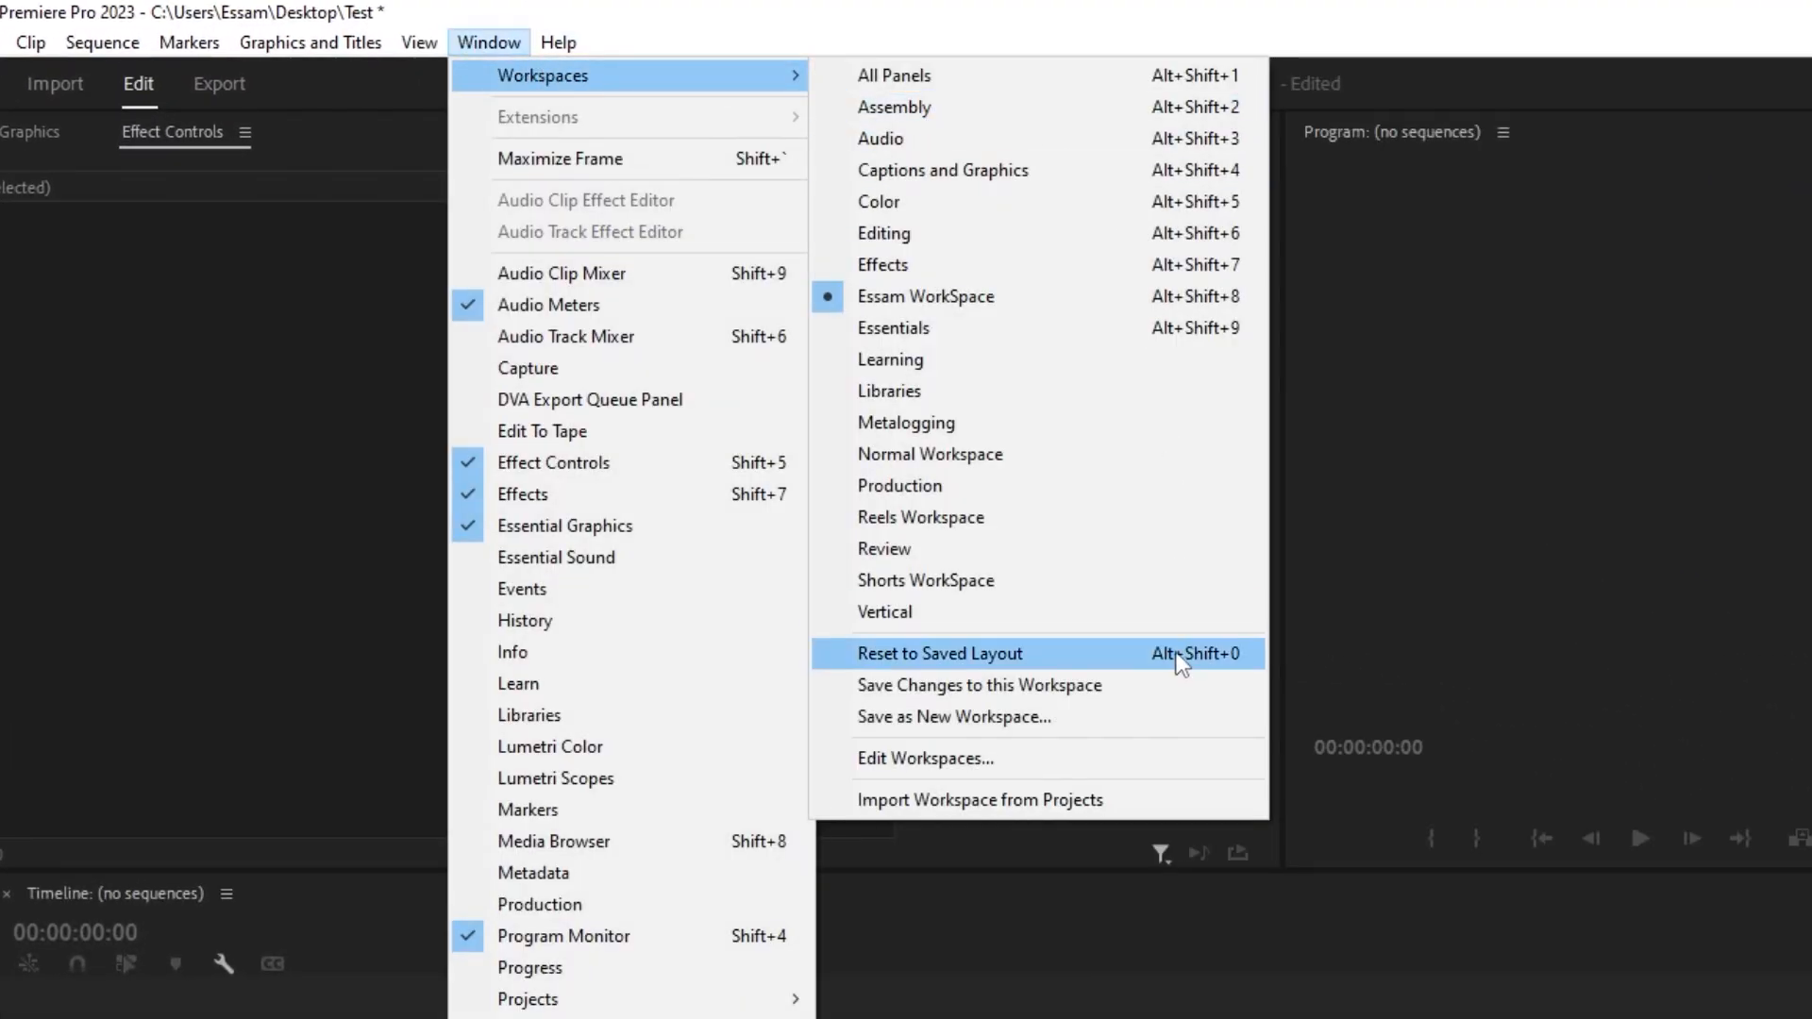
pyautogui.click(1115, 724)
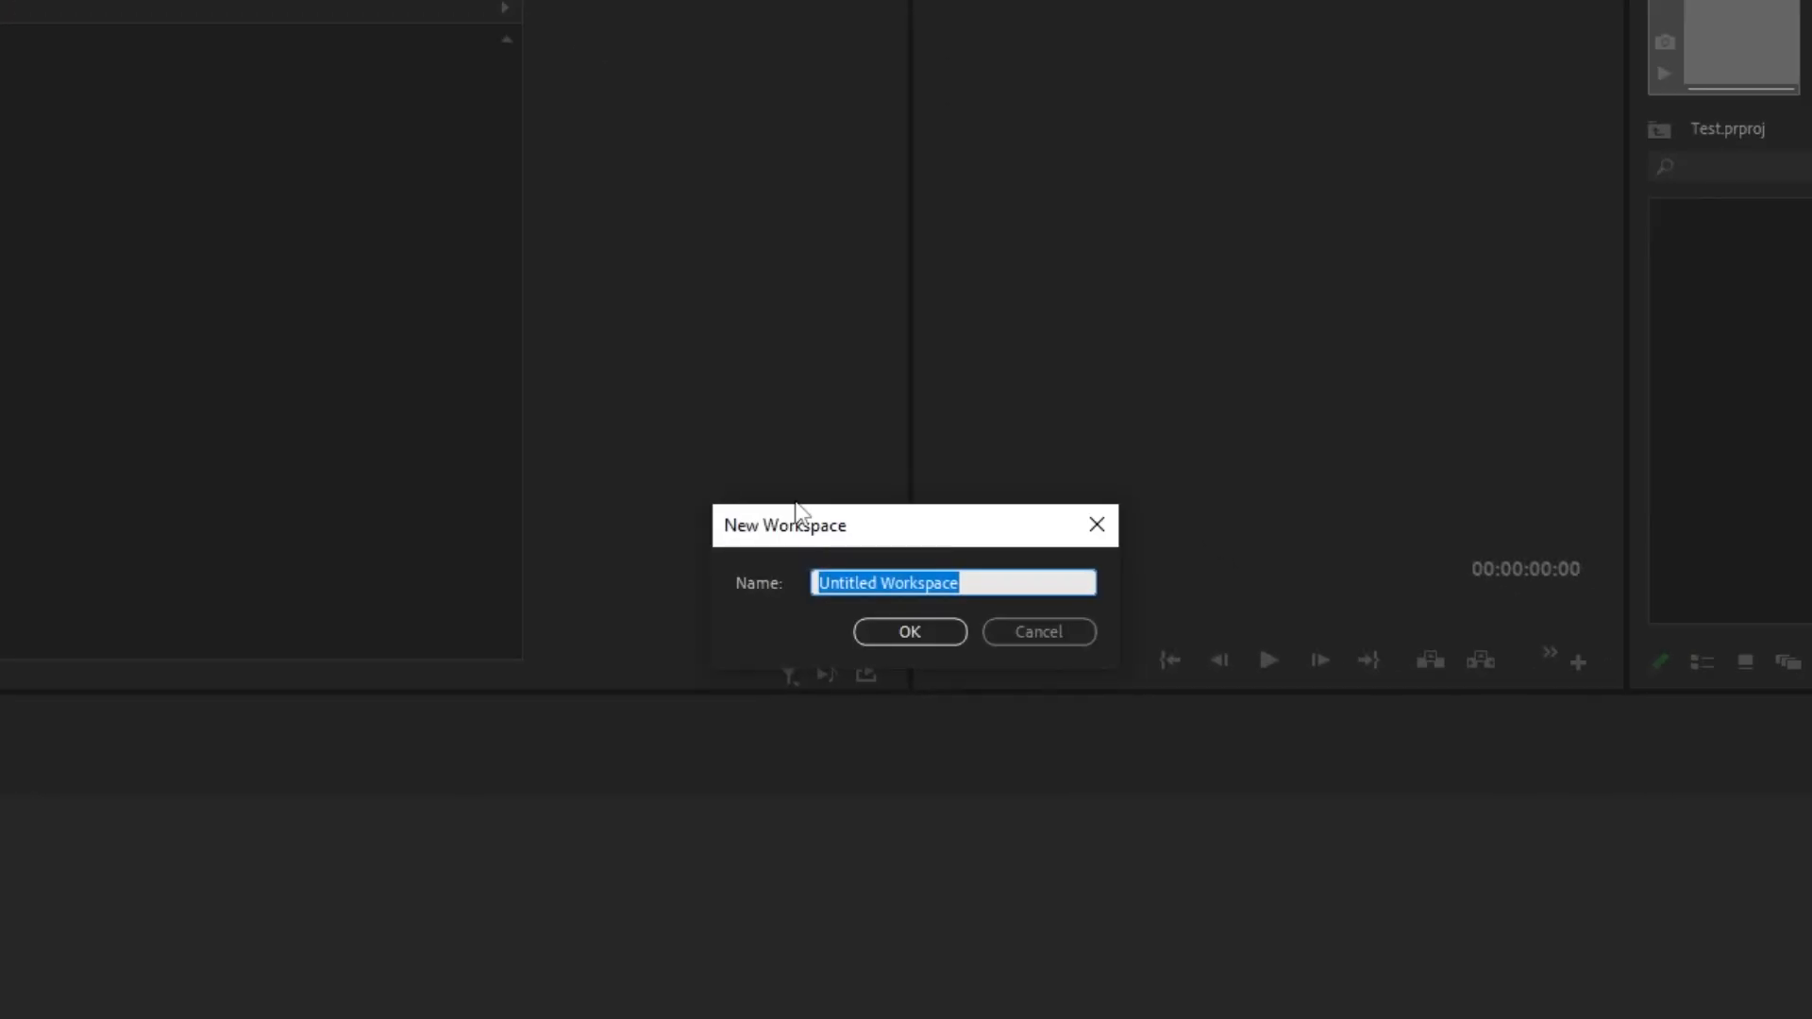
pyautogui.write('Ess')
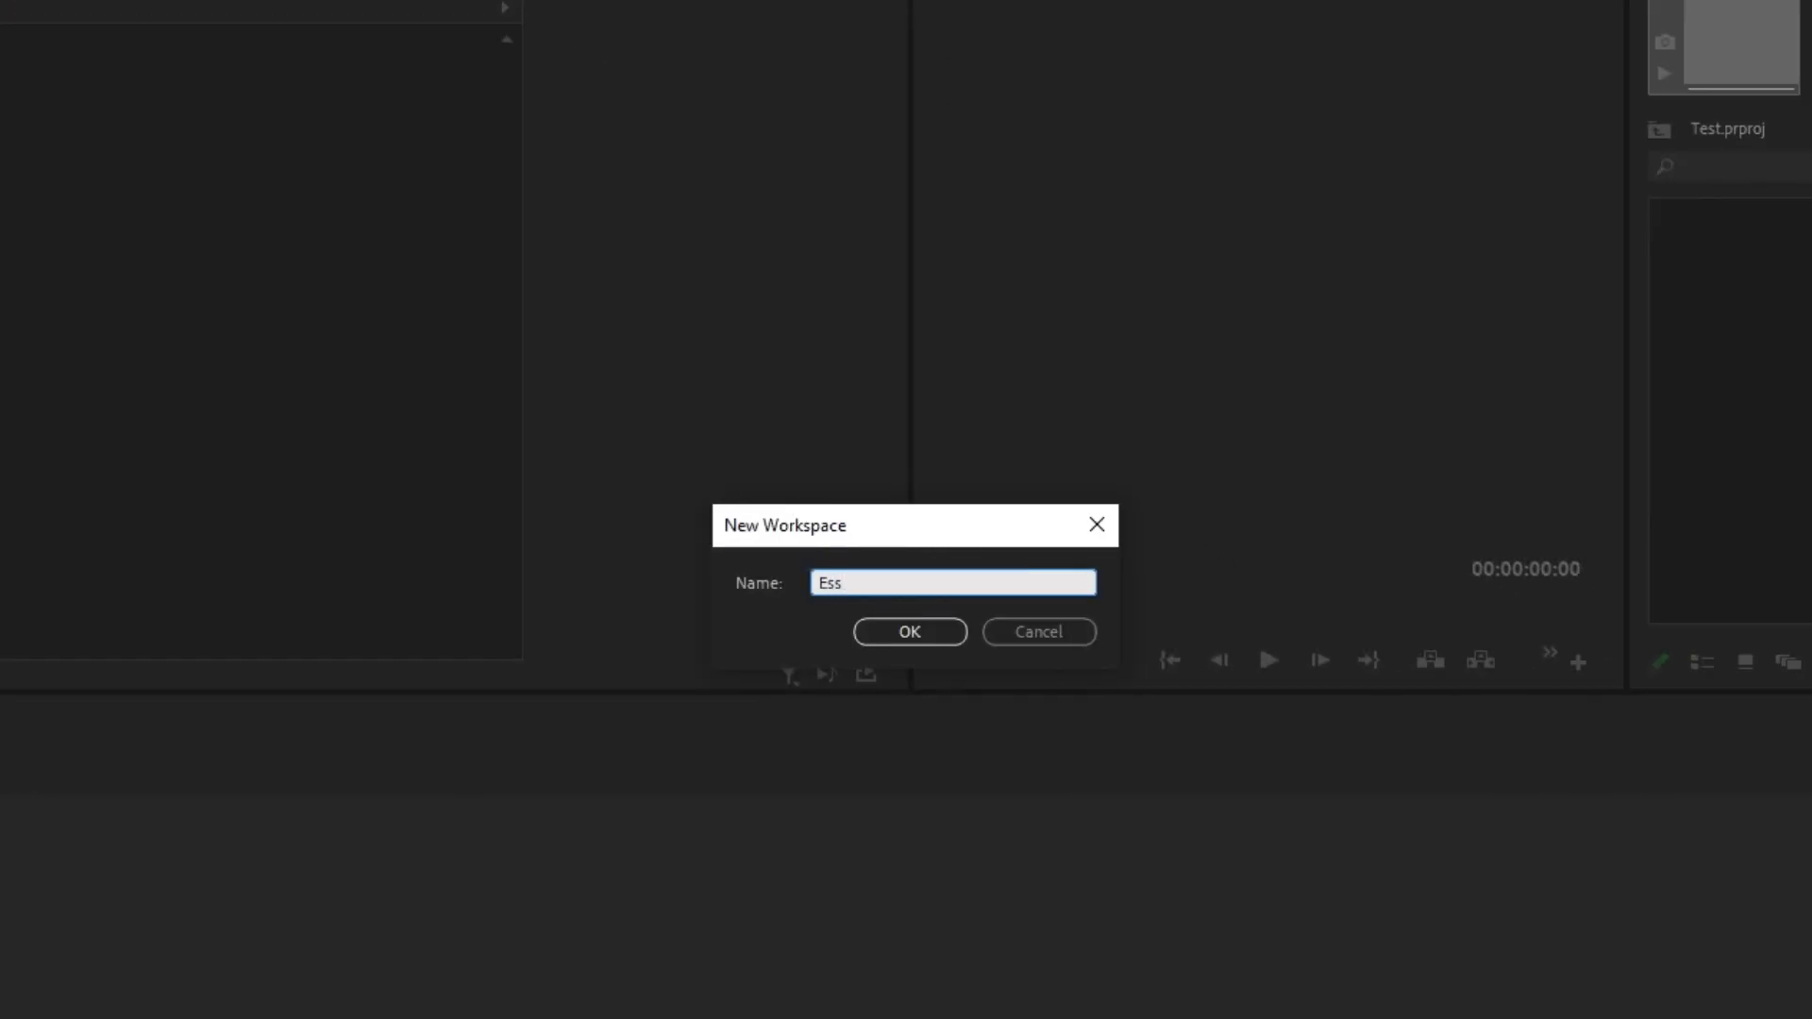
pyautogui.write('am')
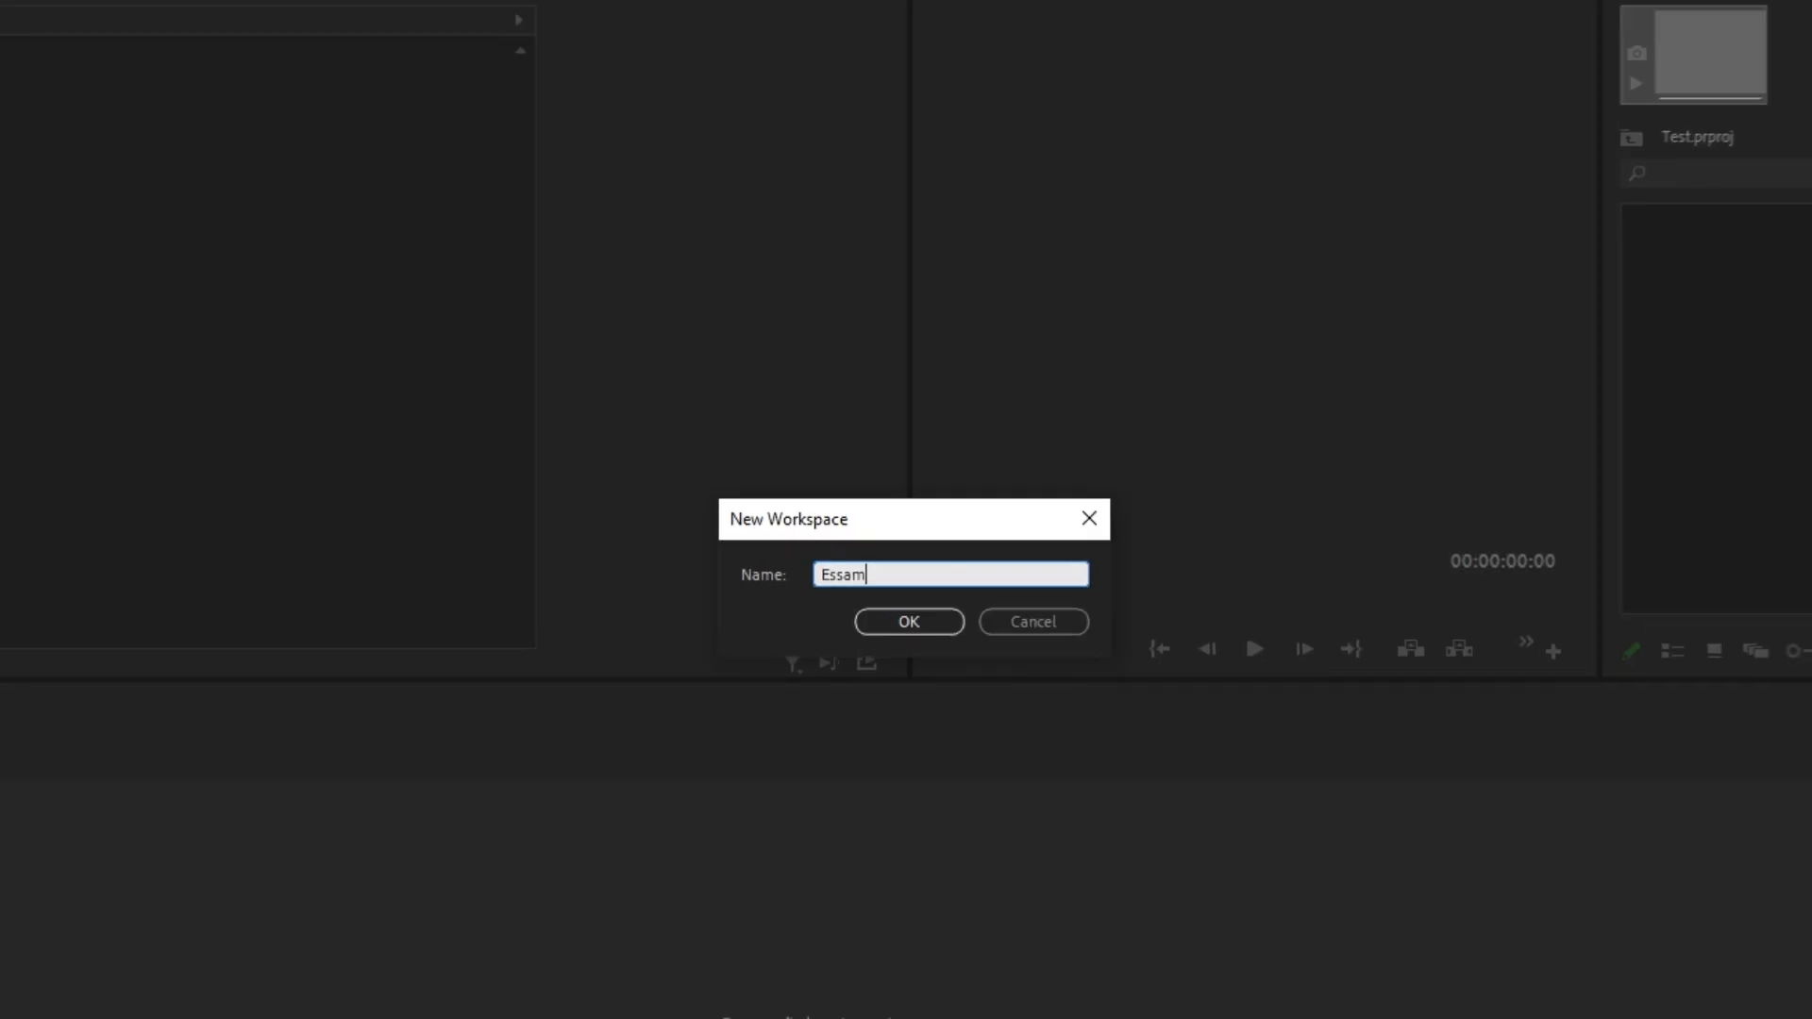
pyautogui.click(915, 634)
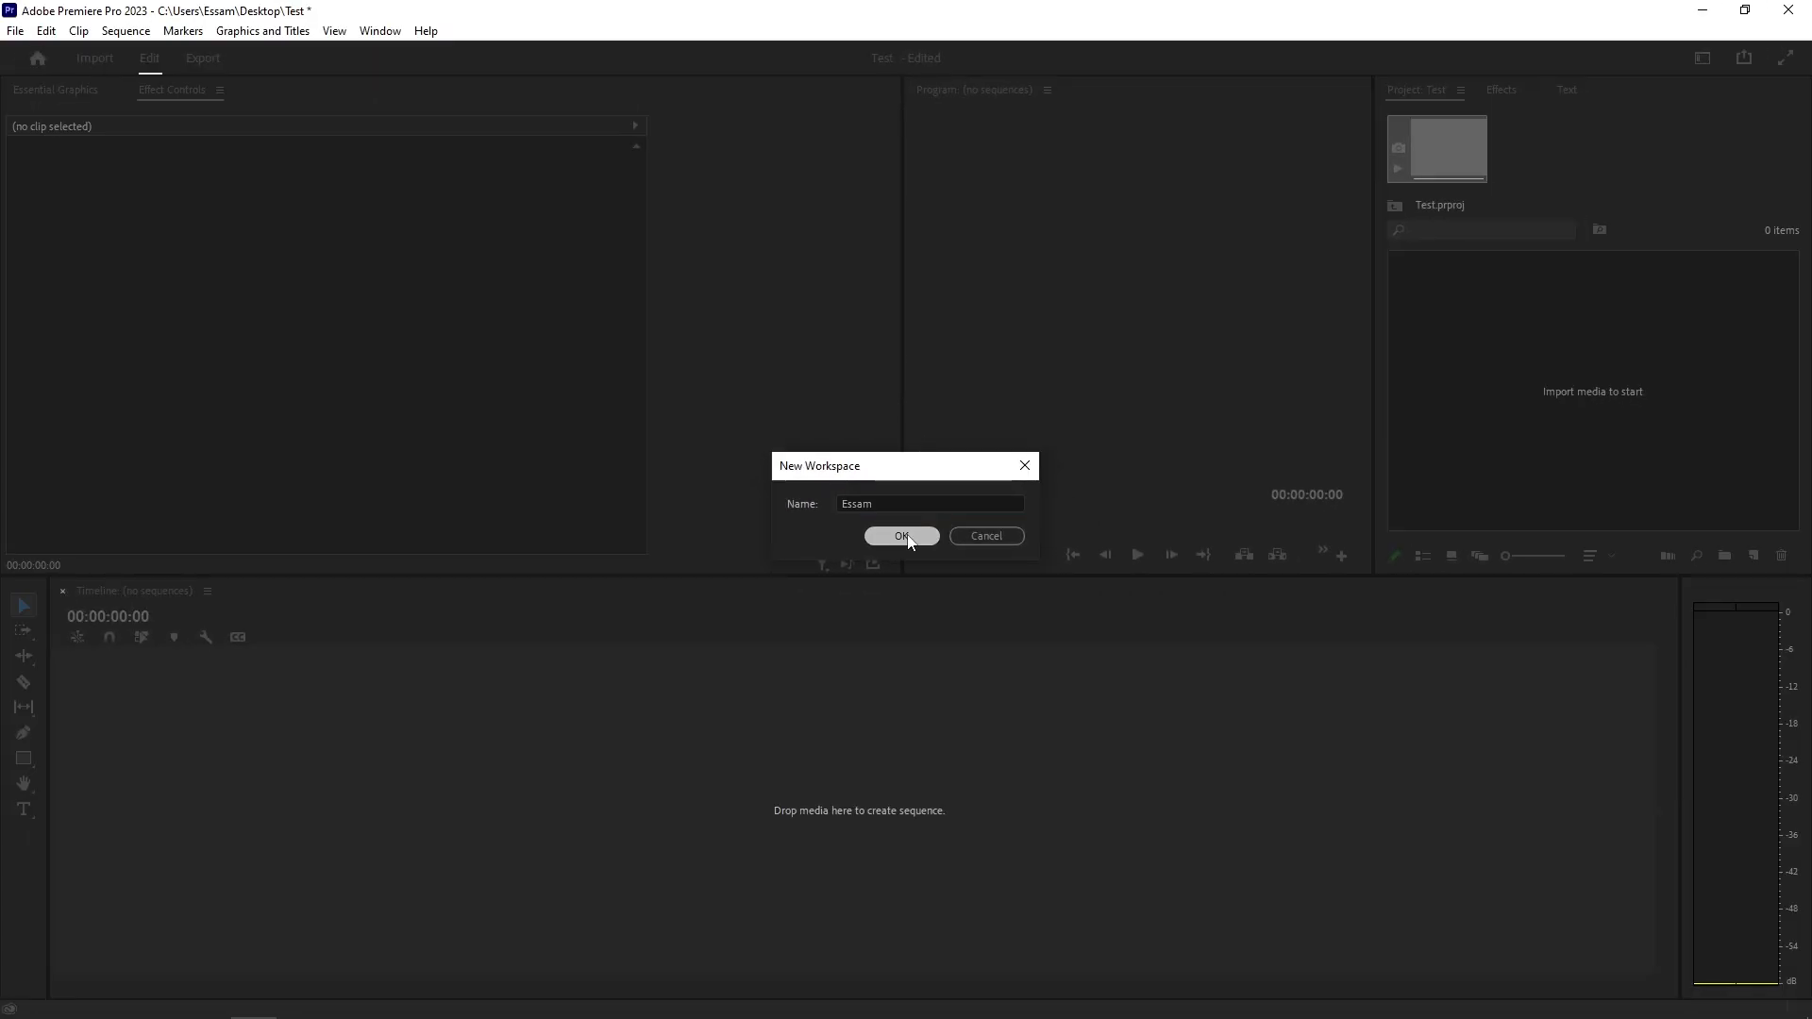
# - Switch to the existing custom workspace listed directly below the newly saved one
pyautogui.click(370, 31)
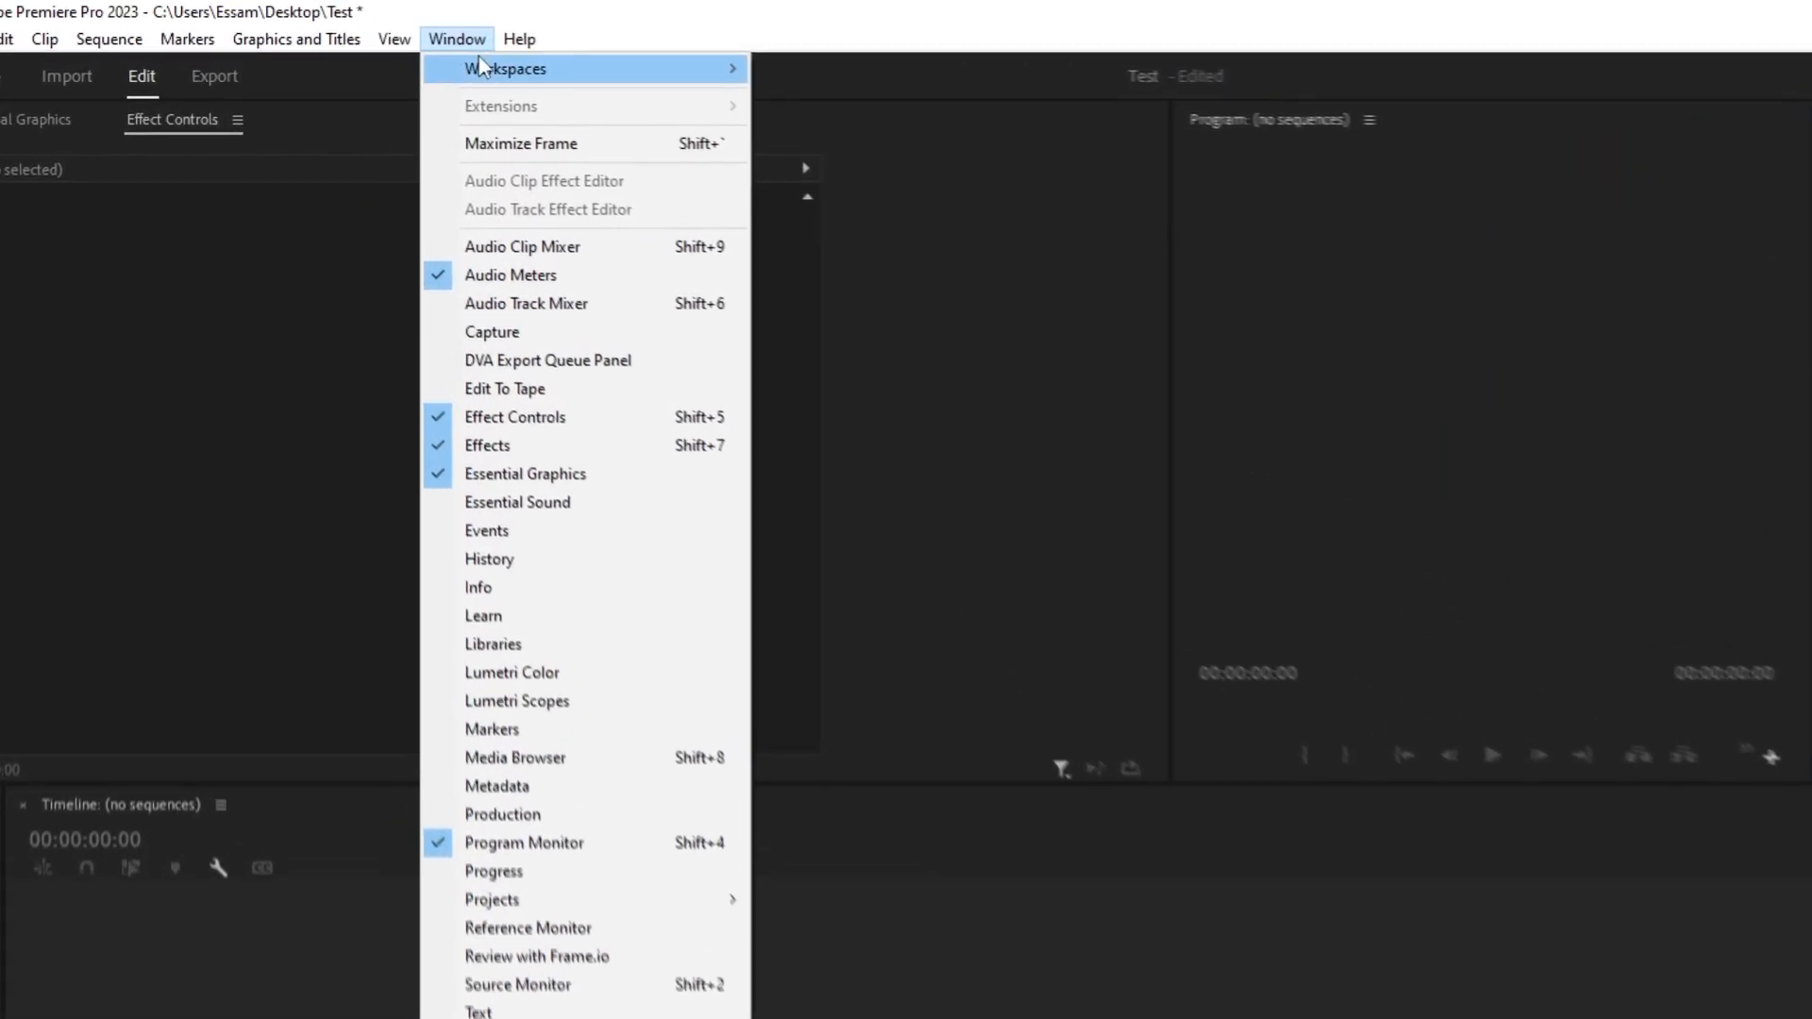
pyautogui.moveTo(491, 68)
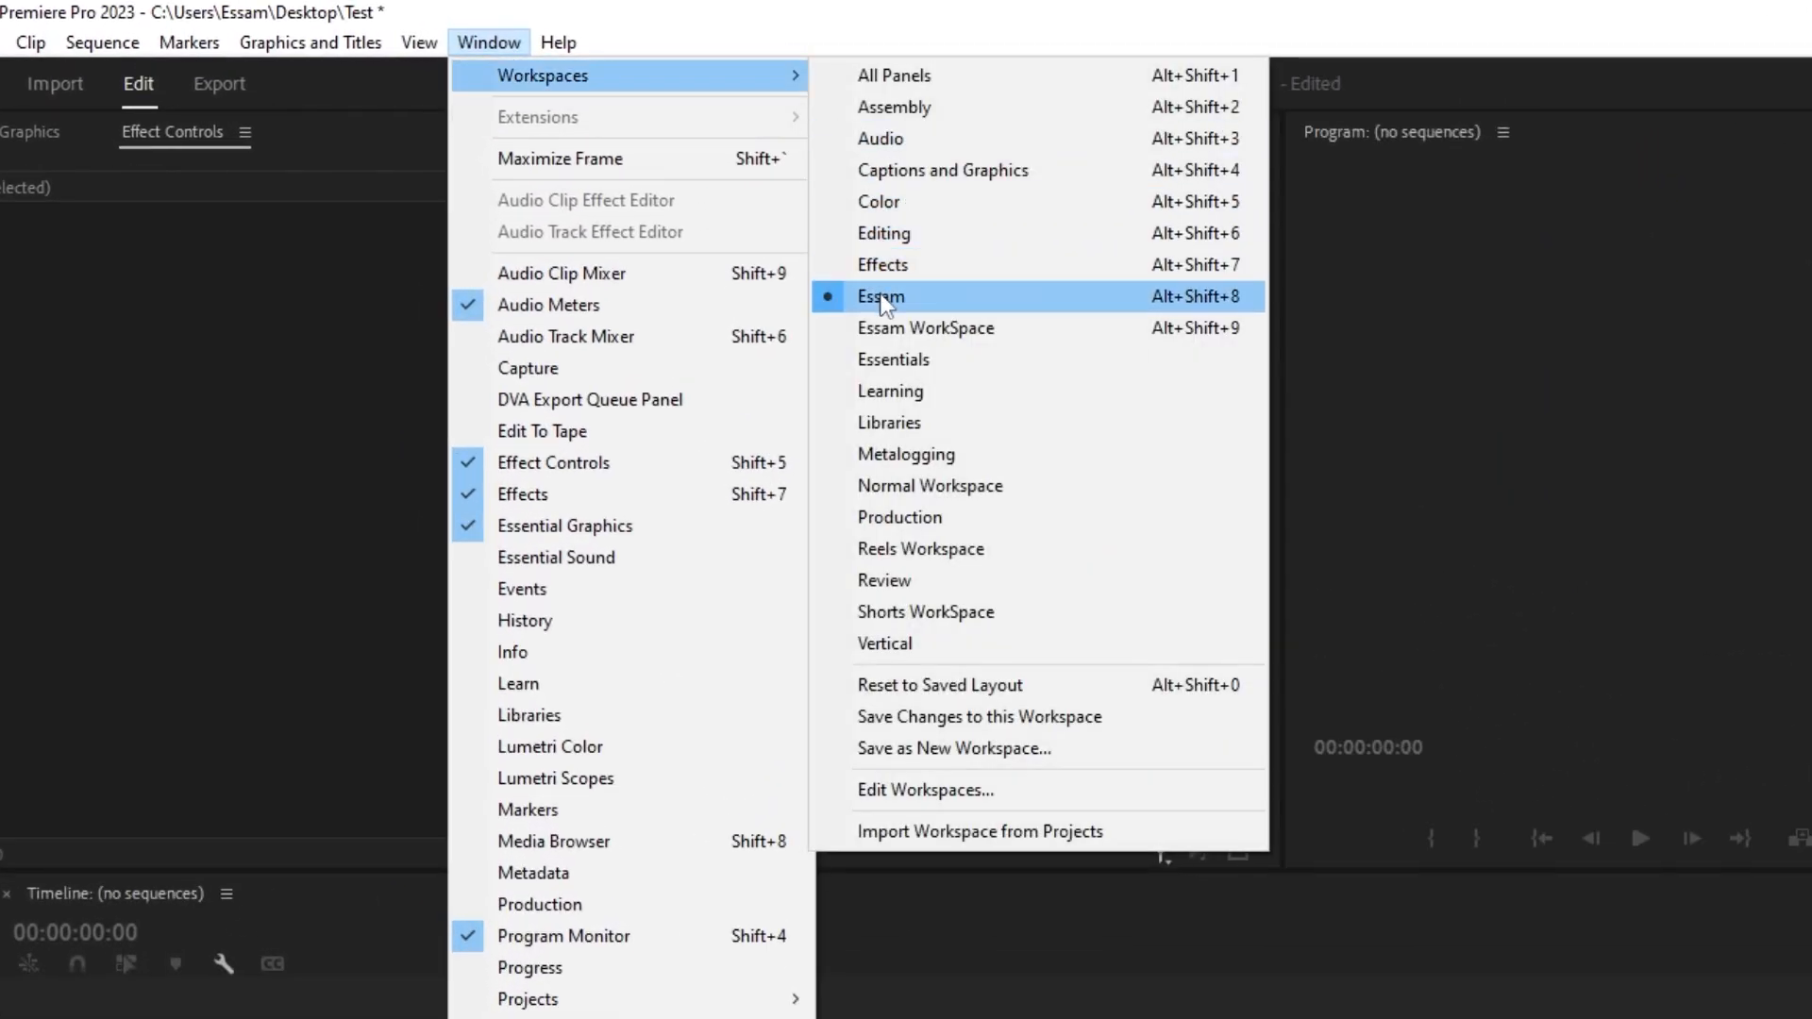
pyautogui.click(934, 331)
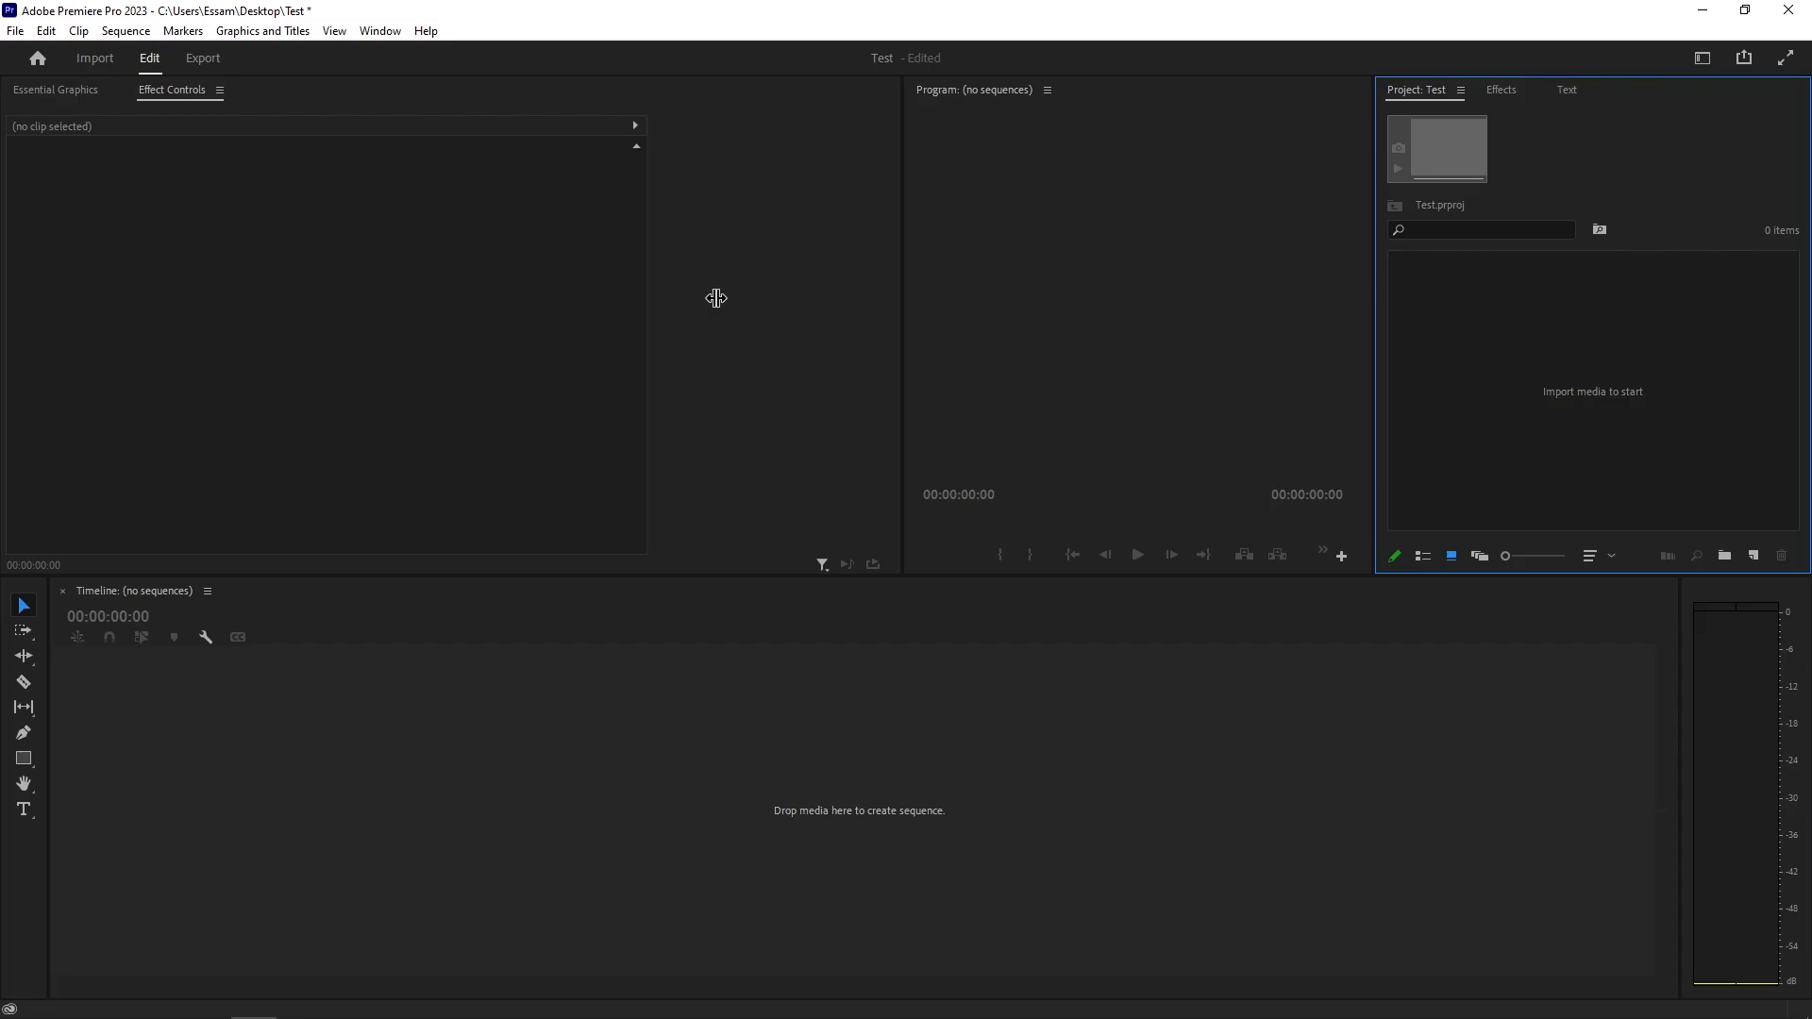
# - Close the Effect Controls panel and show it again in its group with Essential Graphics
pyautogui.click(378, 31)
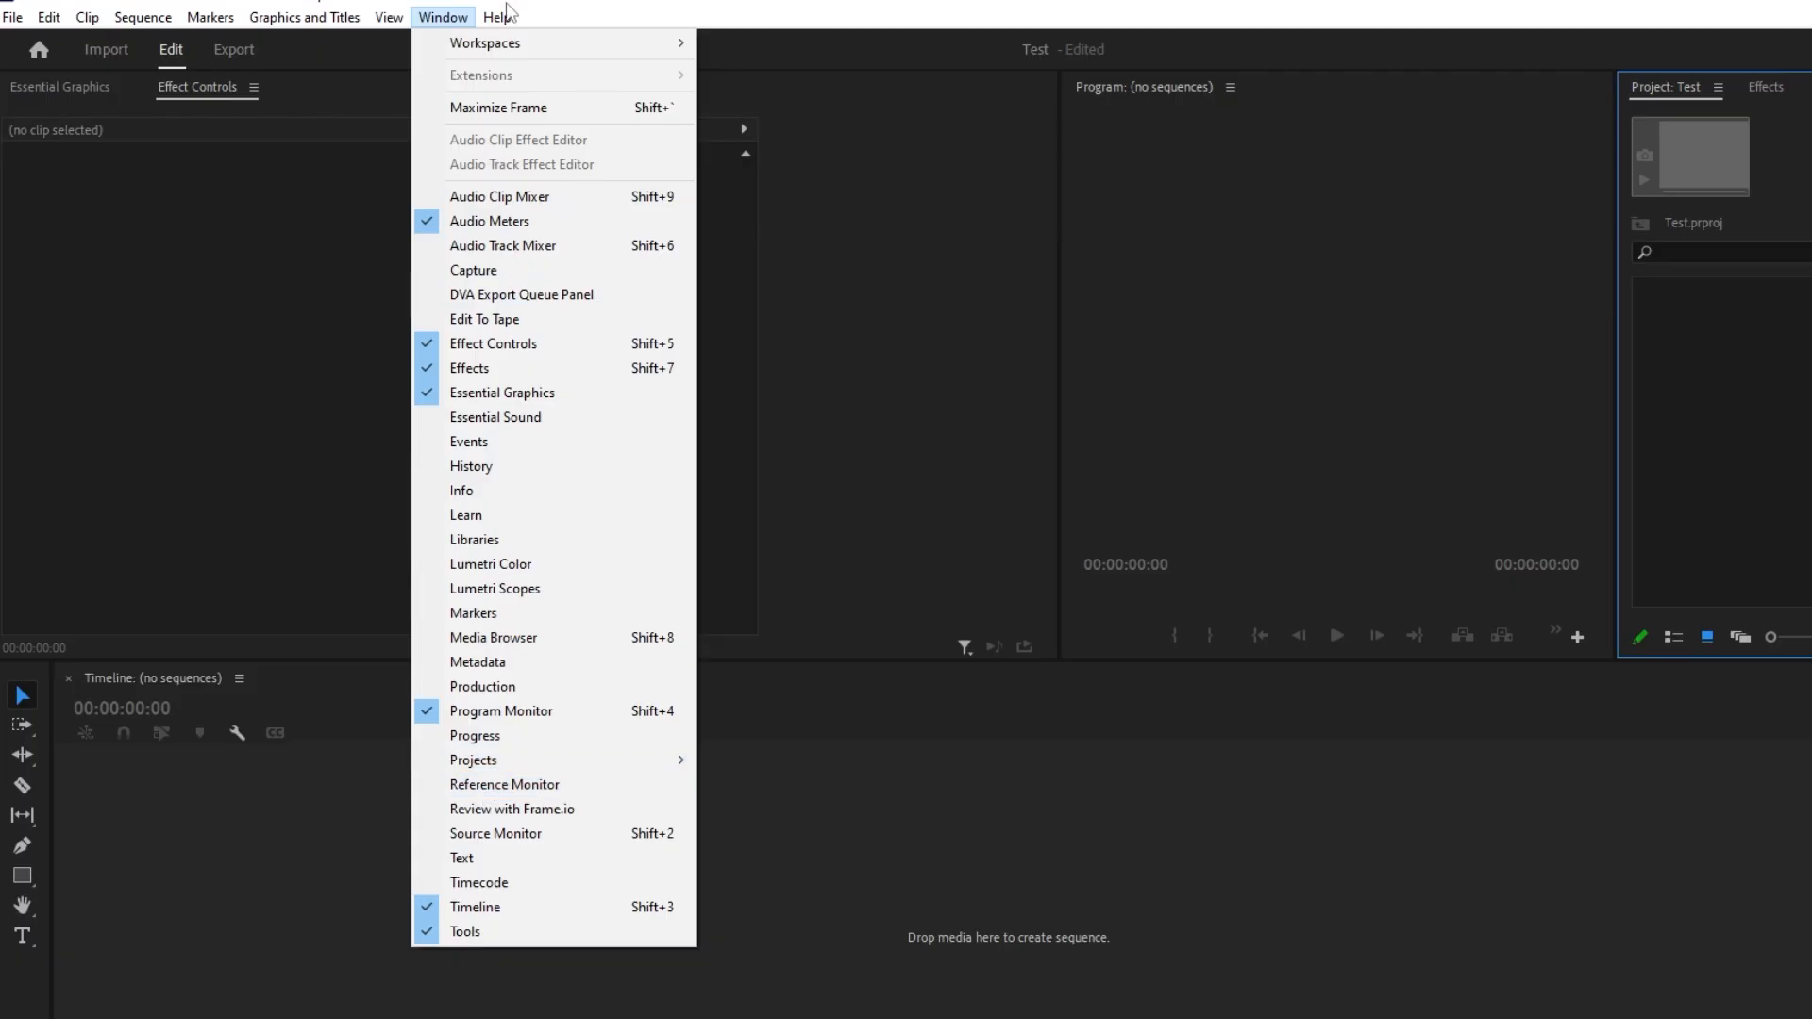
pyautogui.click(438, 25)
pyautogui.click(255, 89)
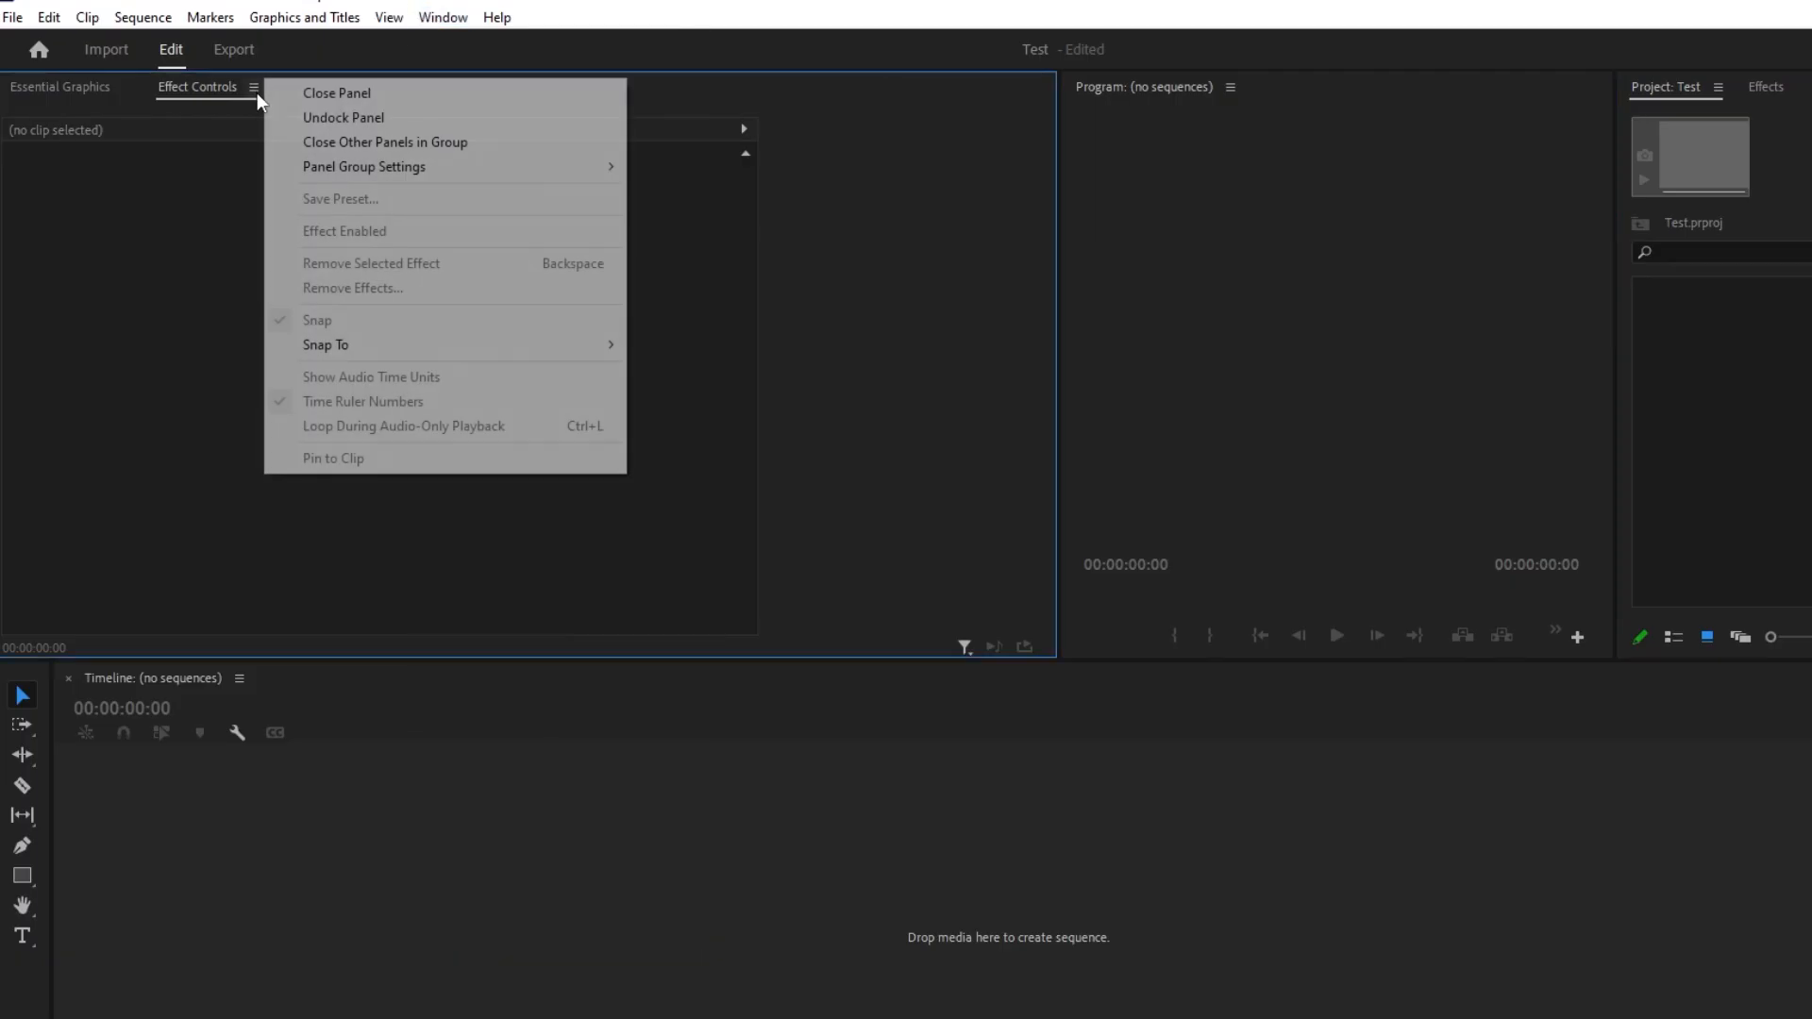
pyautogui.click(316, 94)
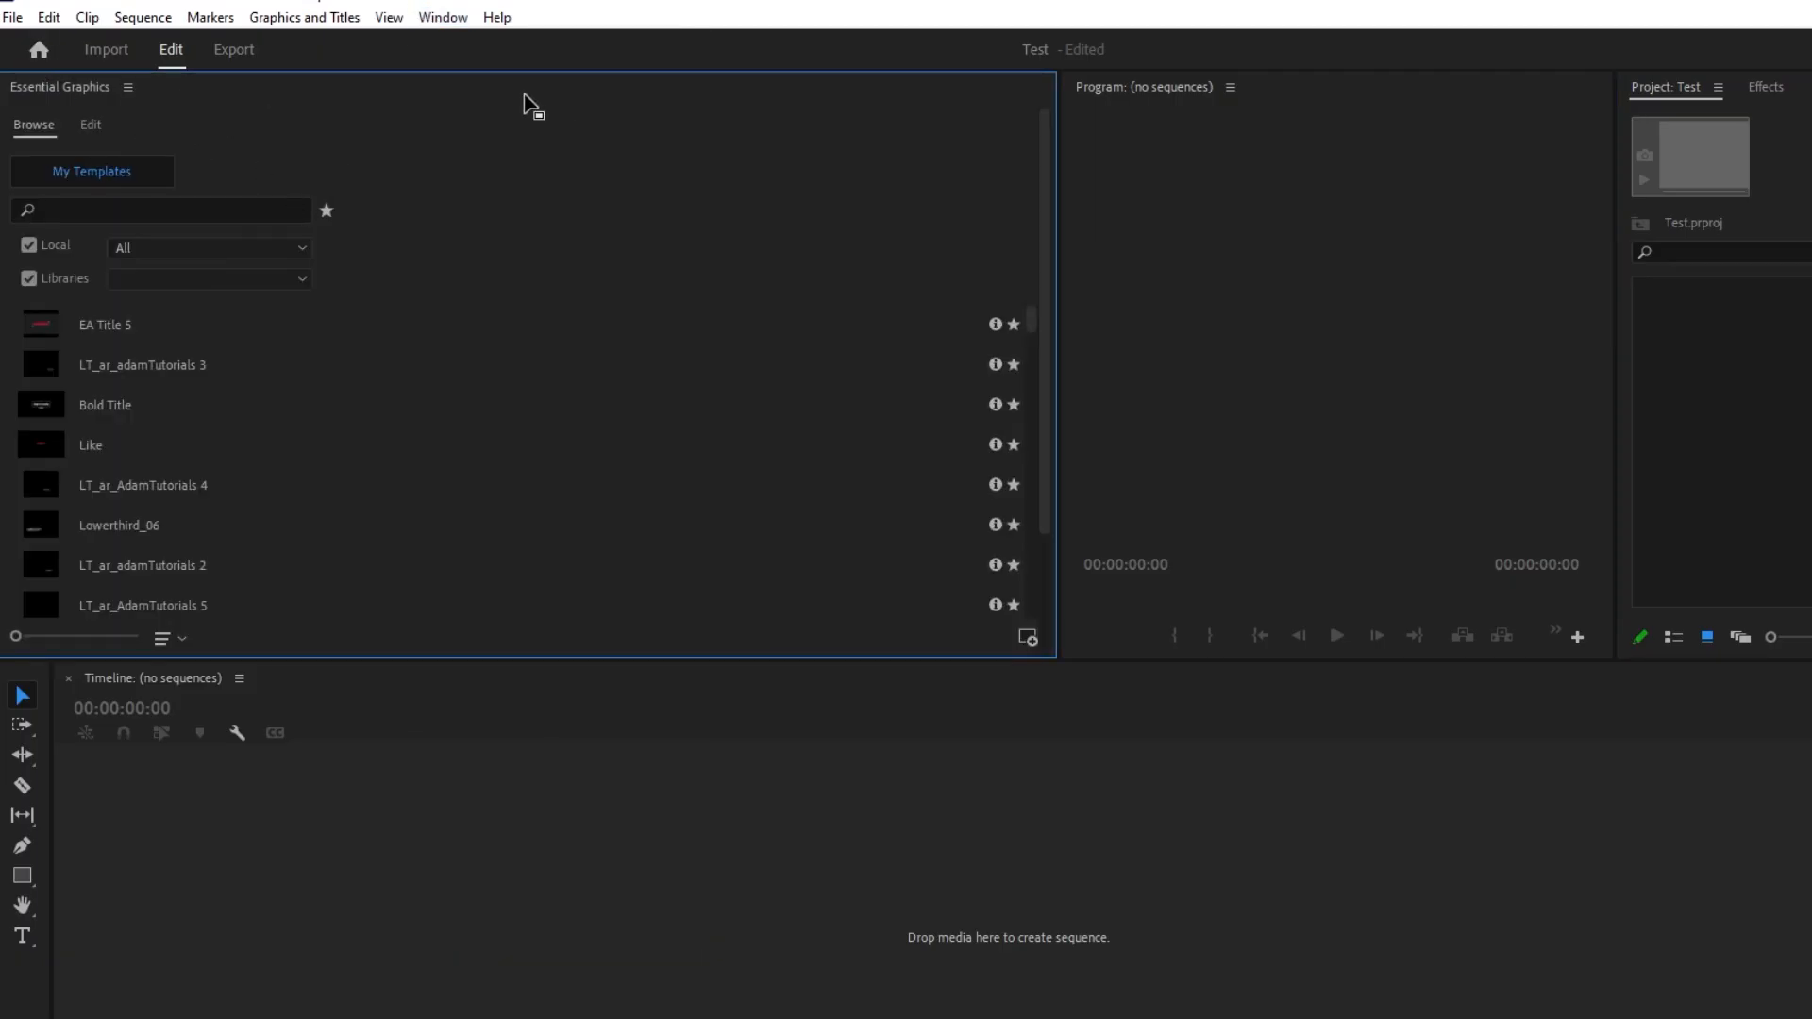
pyautogui.click(440, 19)
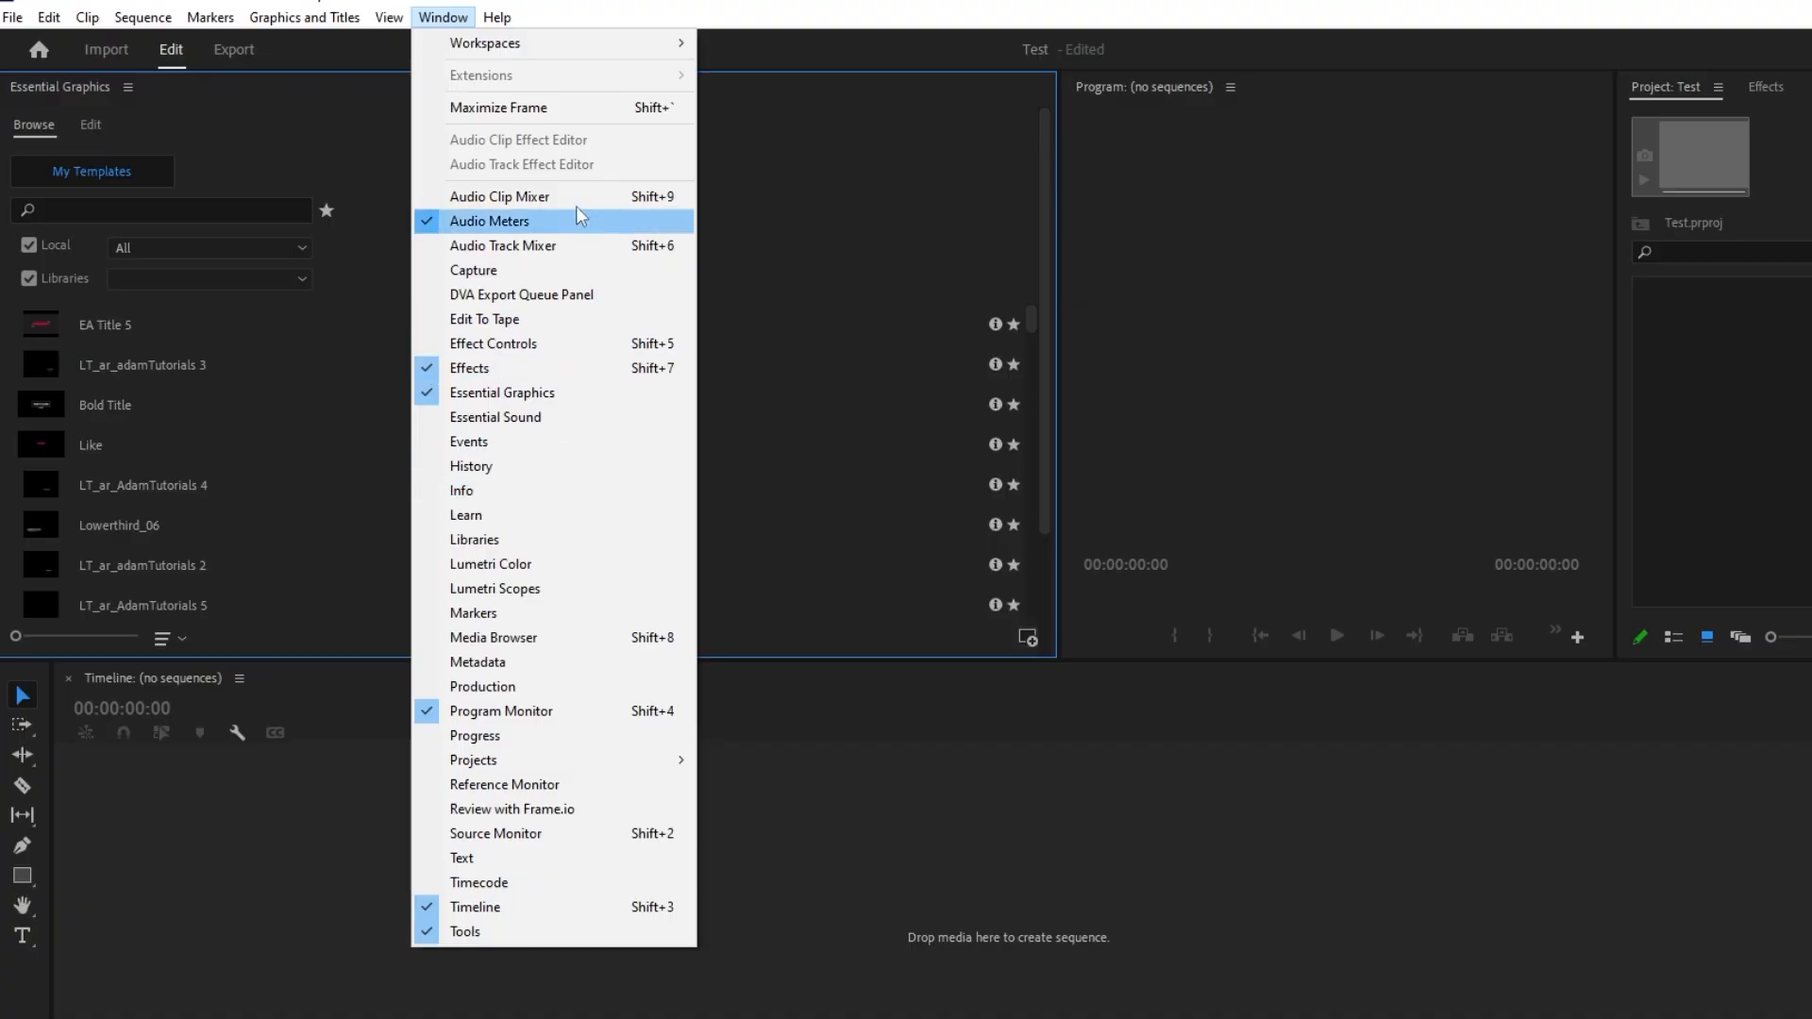
pyautogui.click(561, 343)
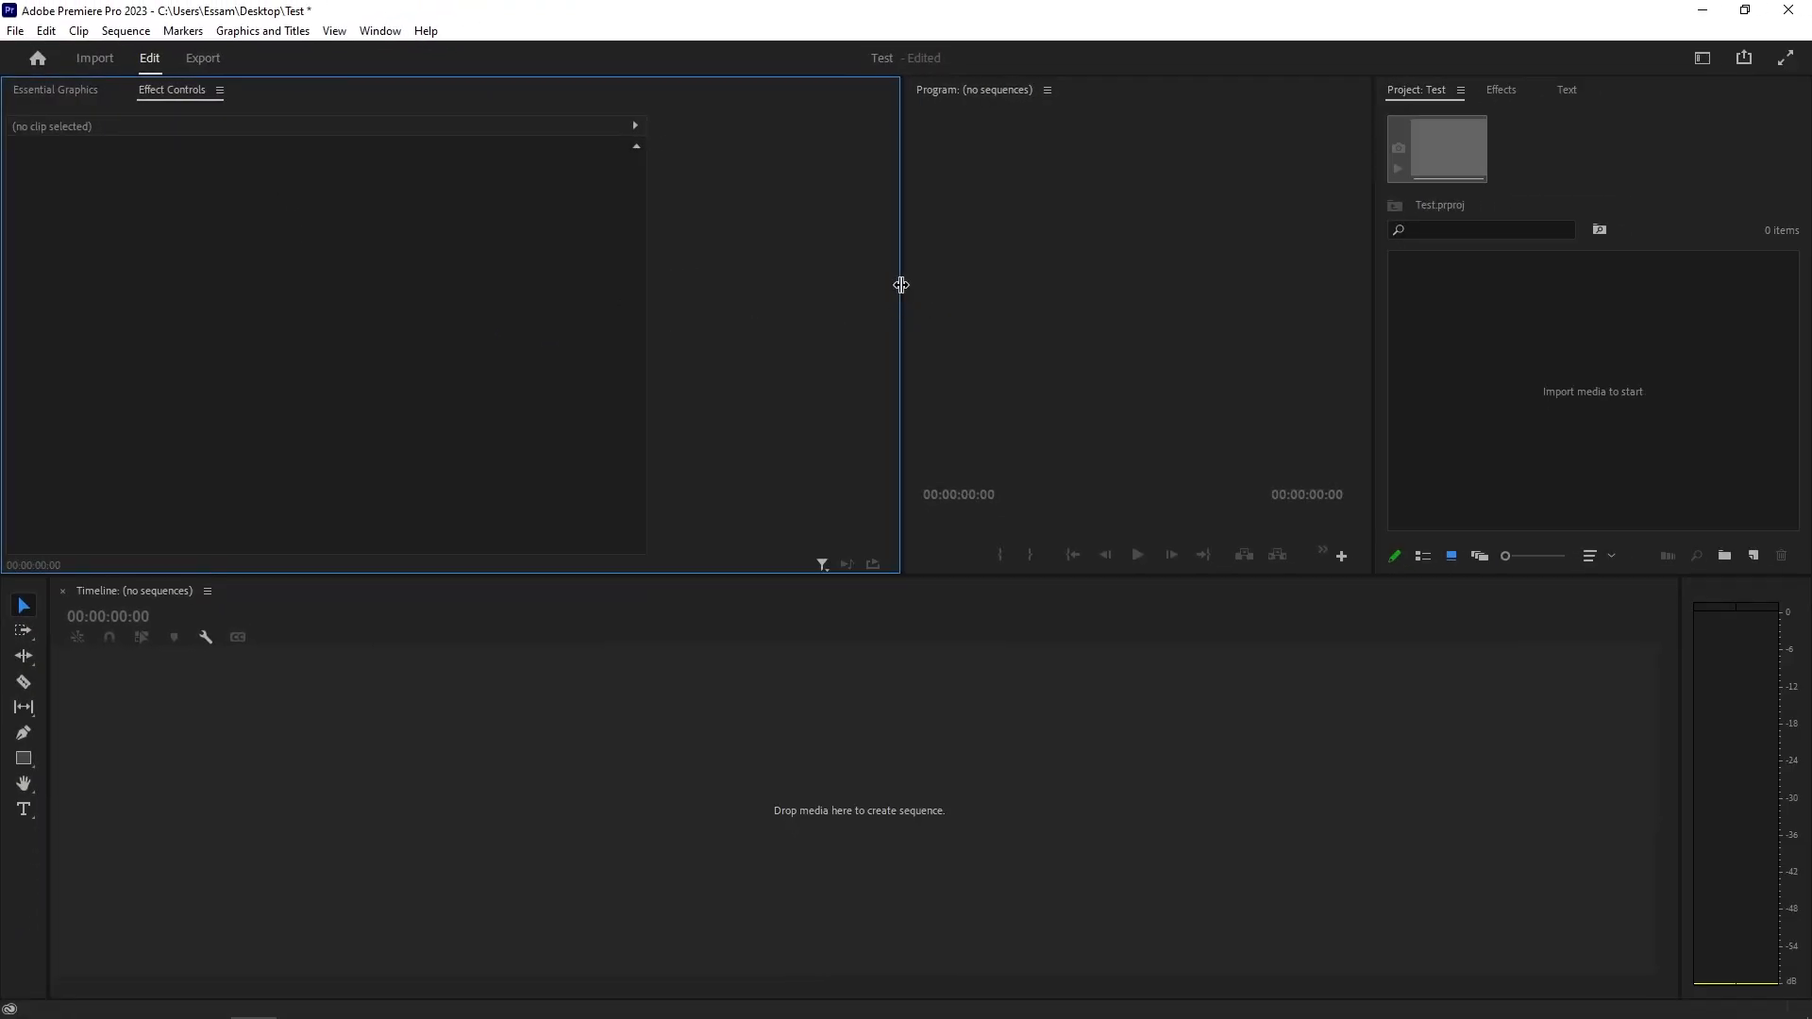
# - Narrow the Effect Controls panel to give the Program monitor more width
pyautogui.moveTo(901, 285); pyautogui.dragTo(720, 289)
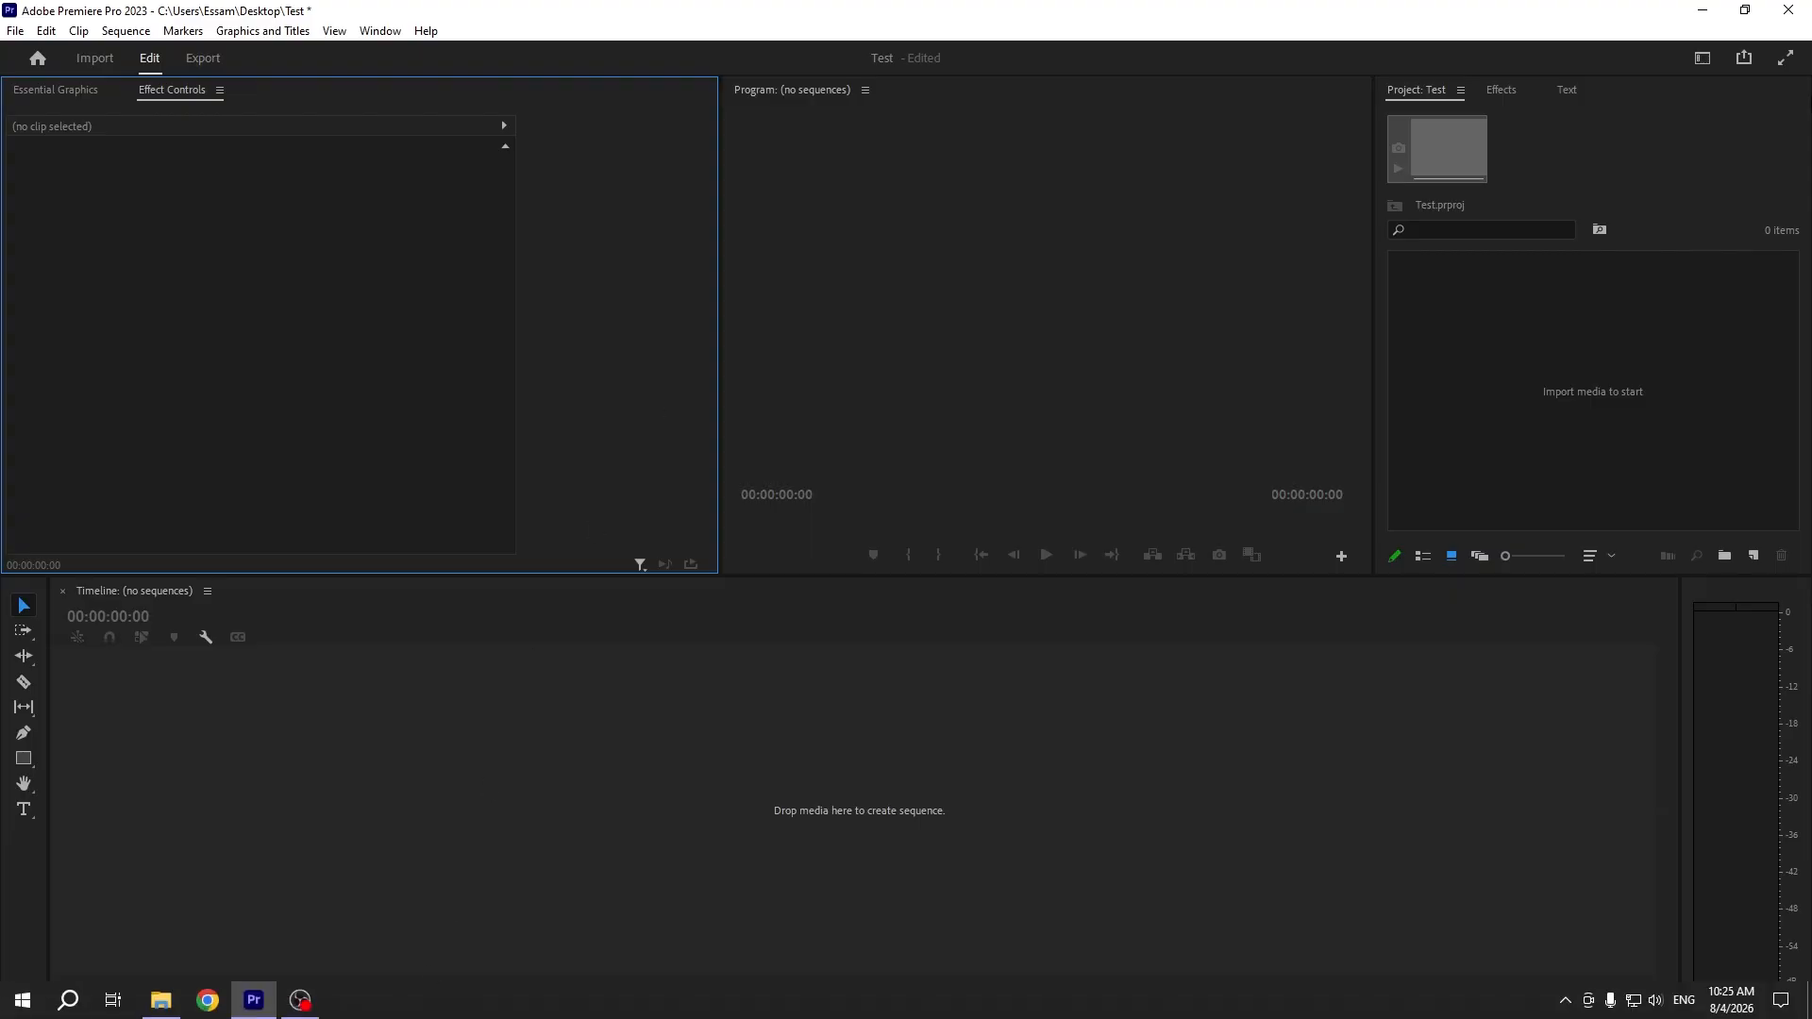
# - Switch to File Explorer and bring all four media files from the Downloads folder into the project
pyautogui.click(165, 1002)
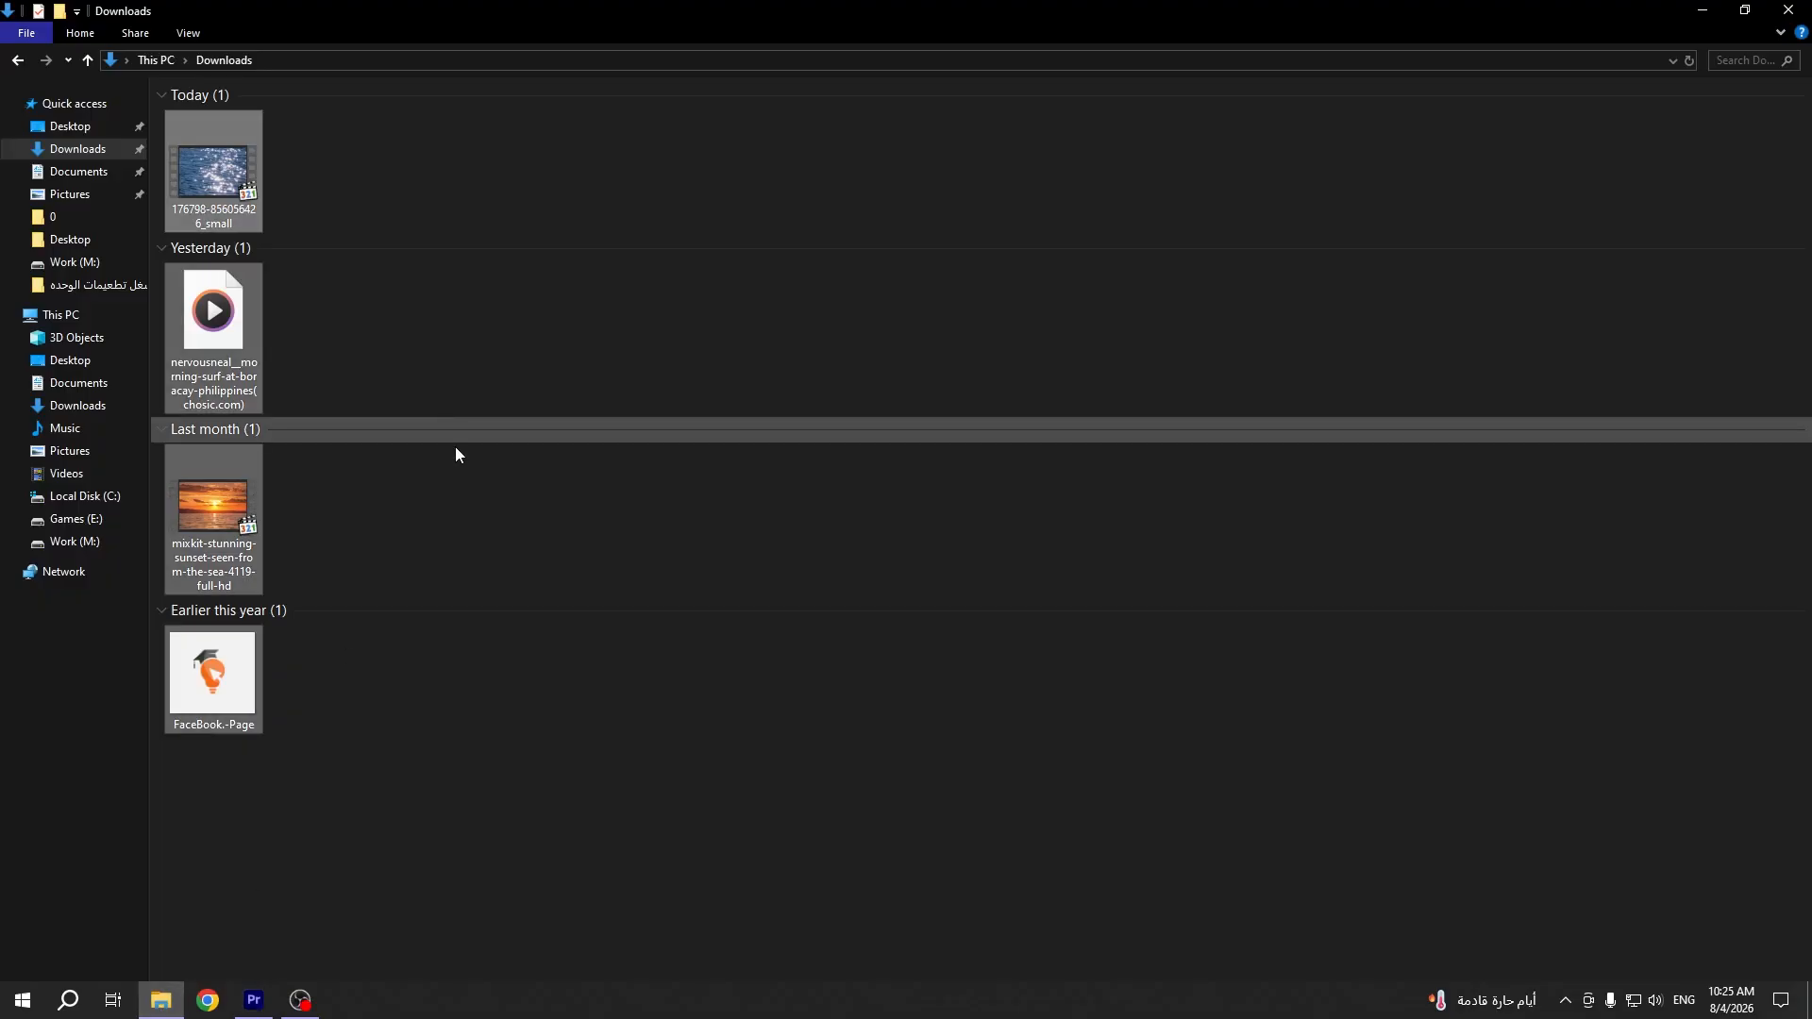
pyautogui.moveTo(415, 727); pyautogui.dragTo(189, 149)
pyautogui.moveTo(211, 222); pyautogui.dragTo(1622, 376)
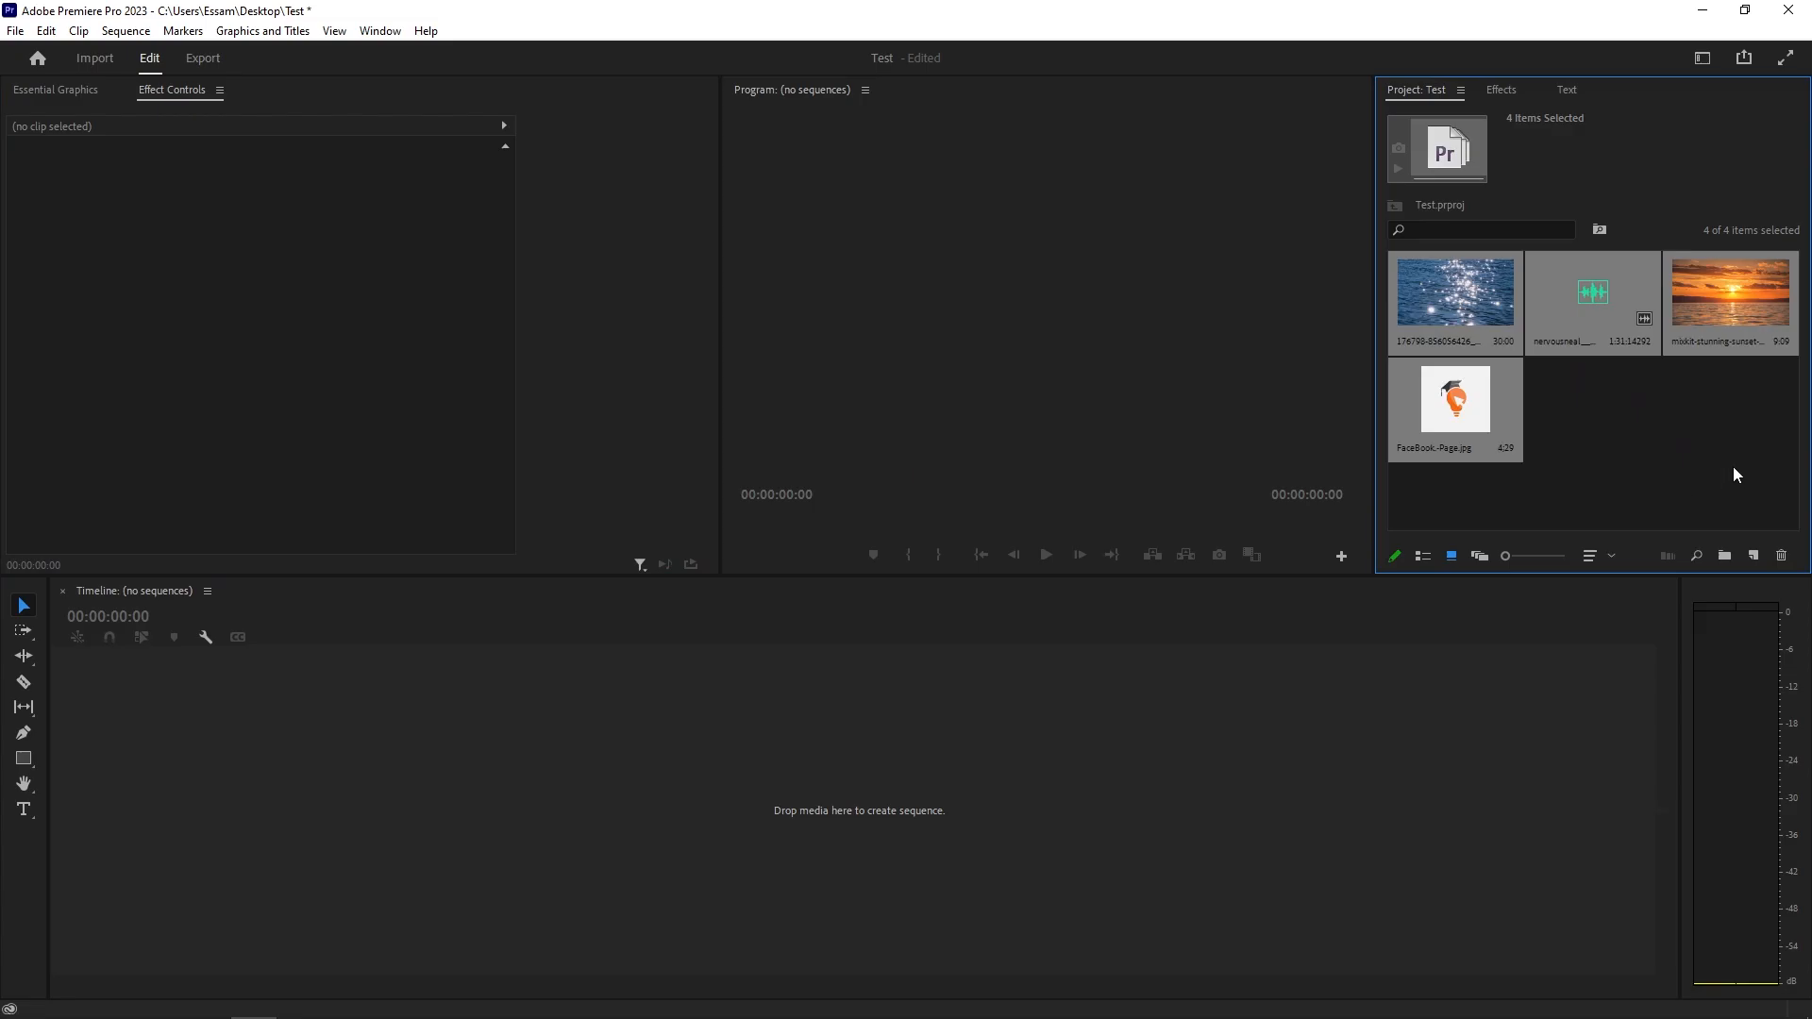
# - Delete all four imported media items from the project
pyautogui.moveTo(1731, 466); pyautogui.dragTo(1458, 298)
pyautogui.press('Delete')
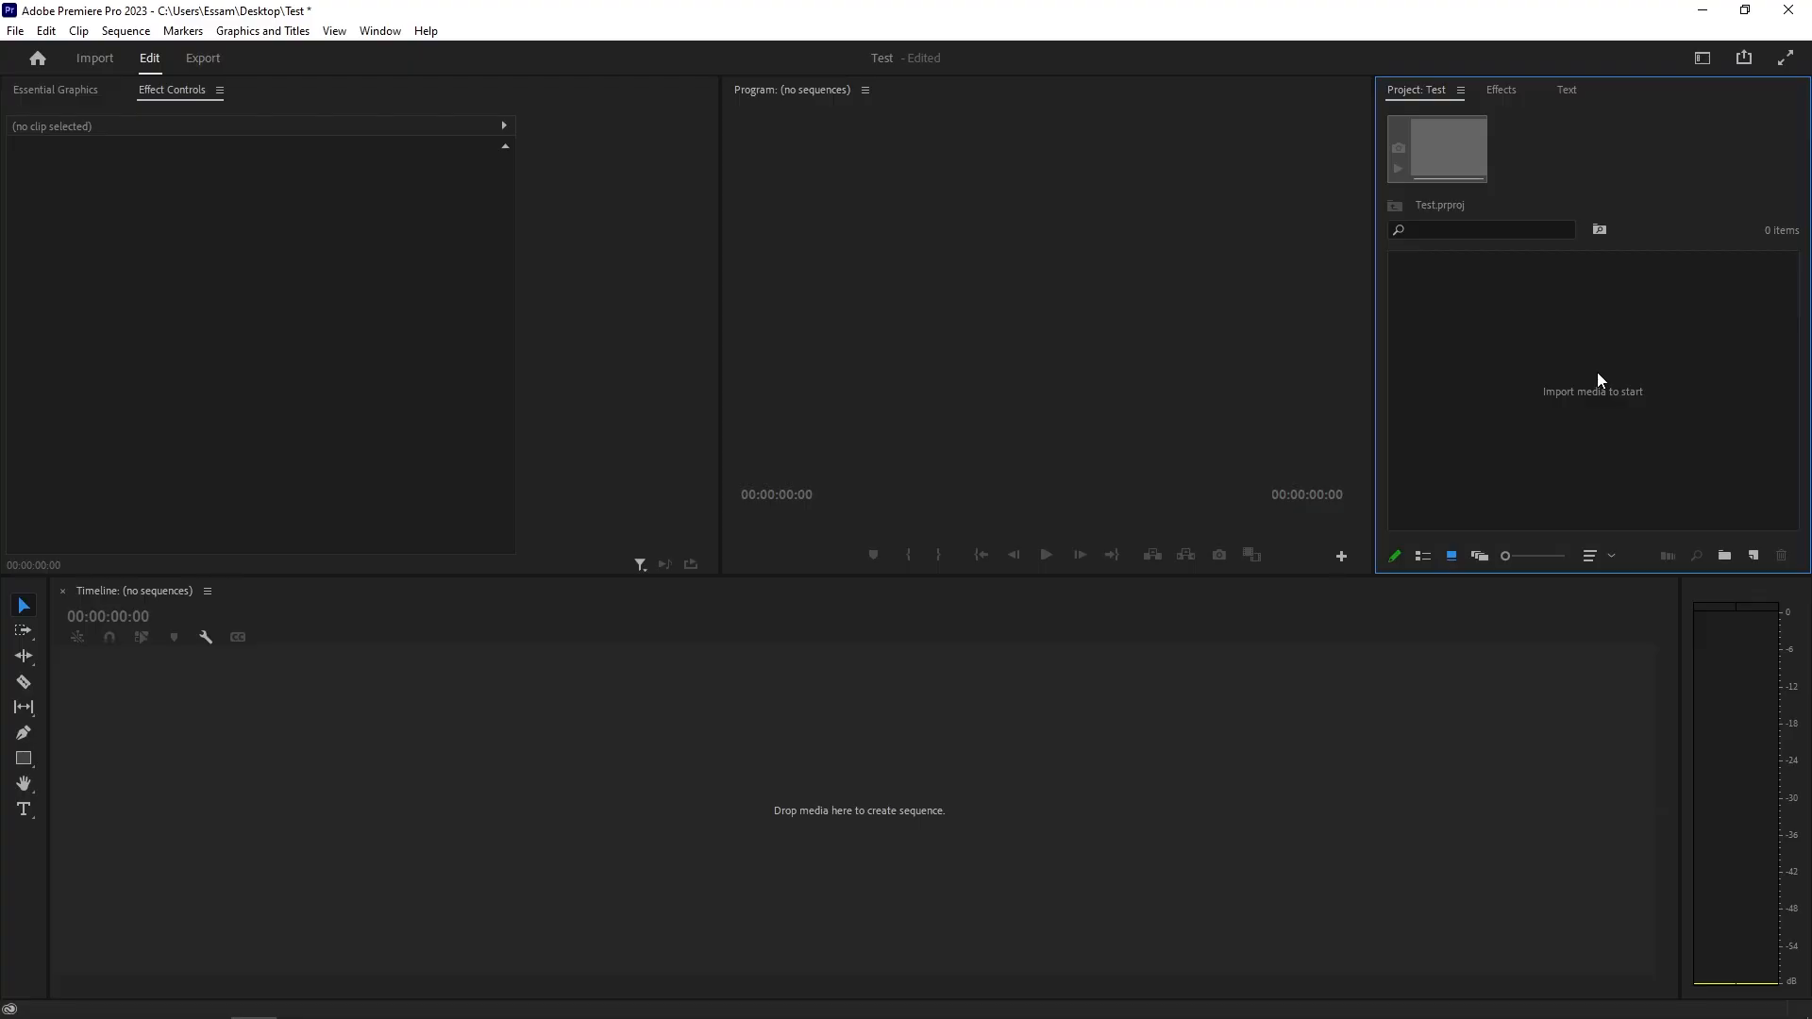
# - Import the two videos, the MP3 and the JPG from the Downloads folder through the Import dialog, then deselect the clips
pyautogui.doubleClick(1596, 372)
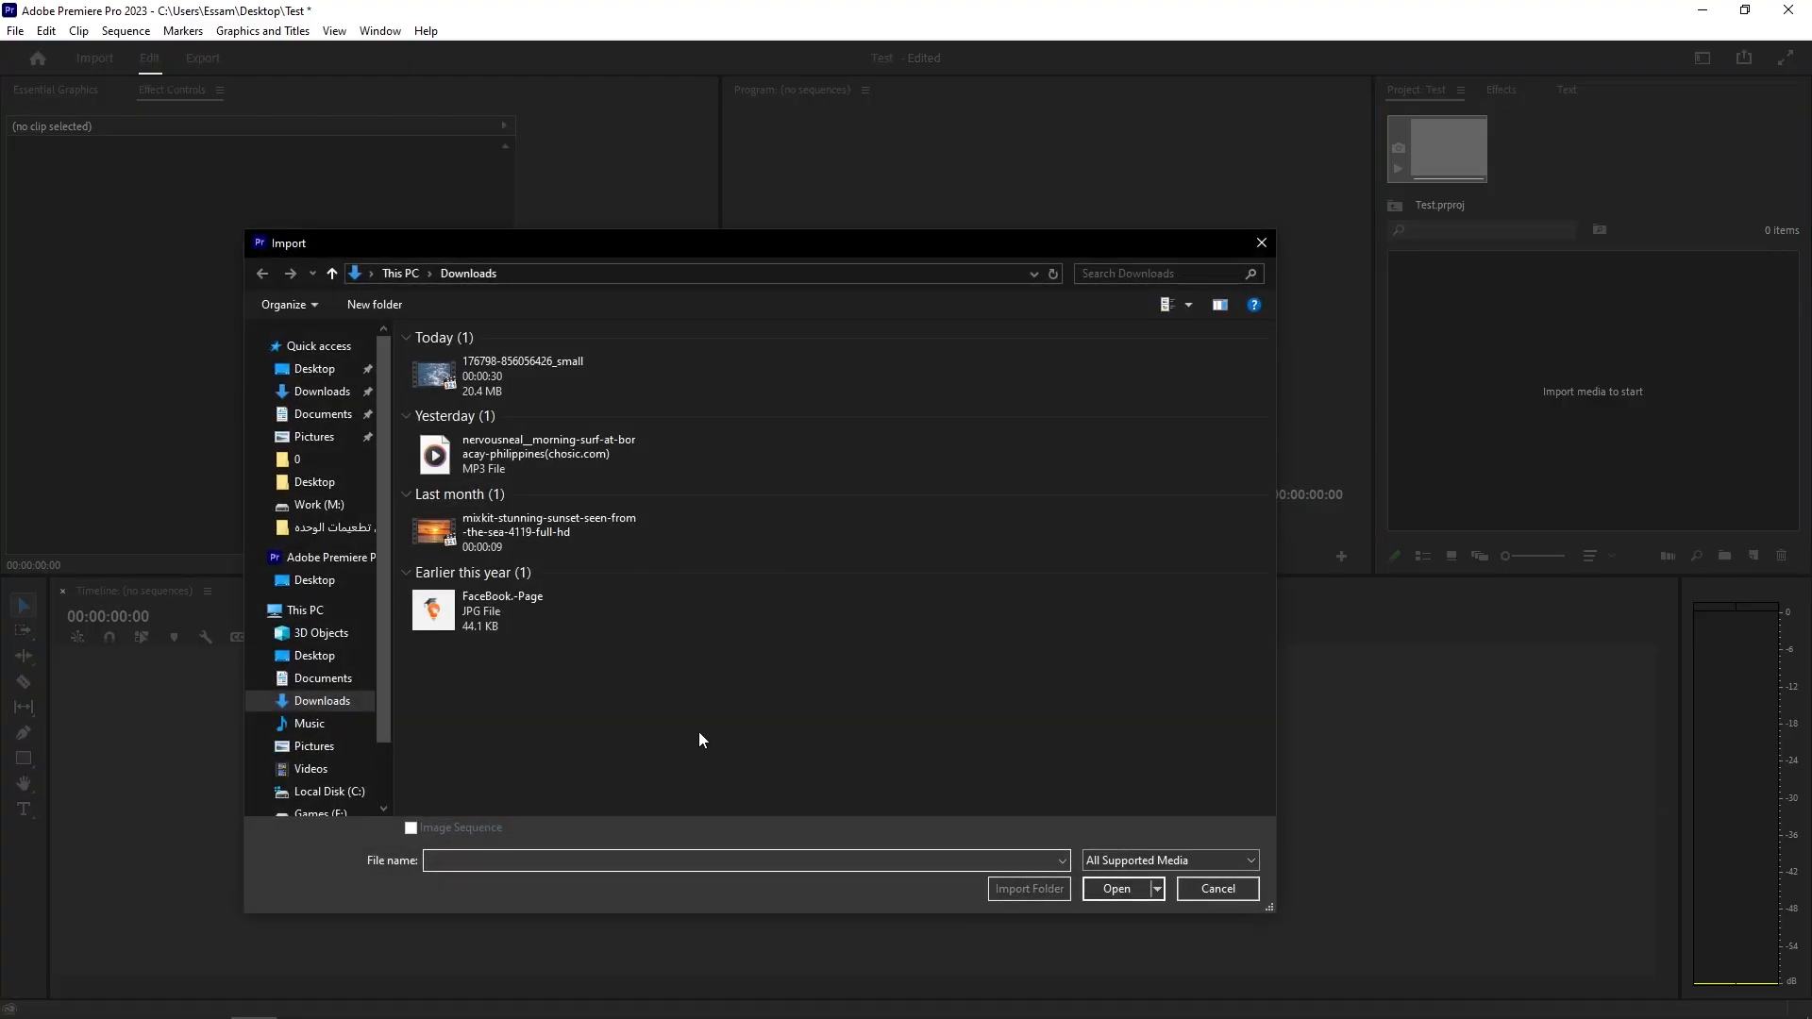
pyautogui.moveTo(698, 732); pyautogui.dragTo(436, 351)
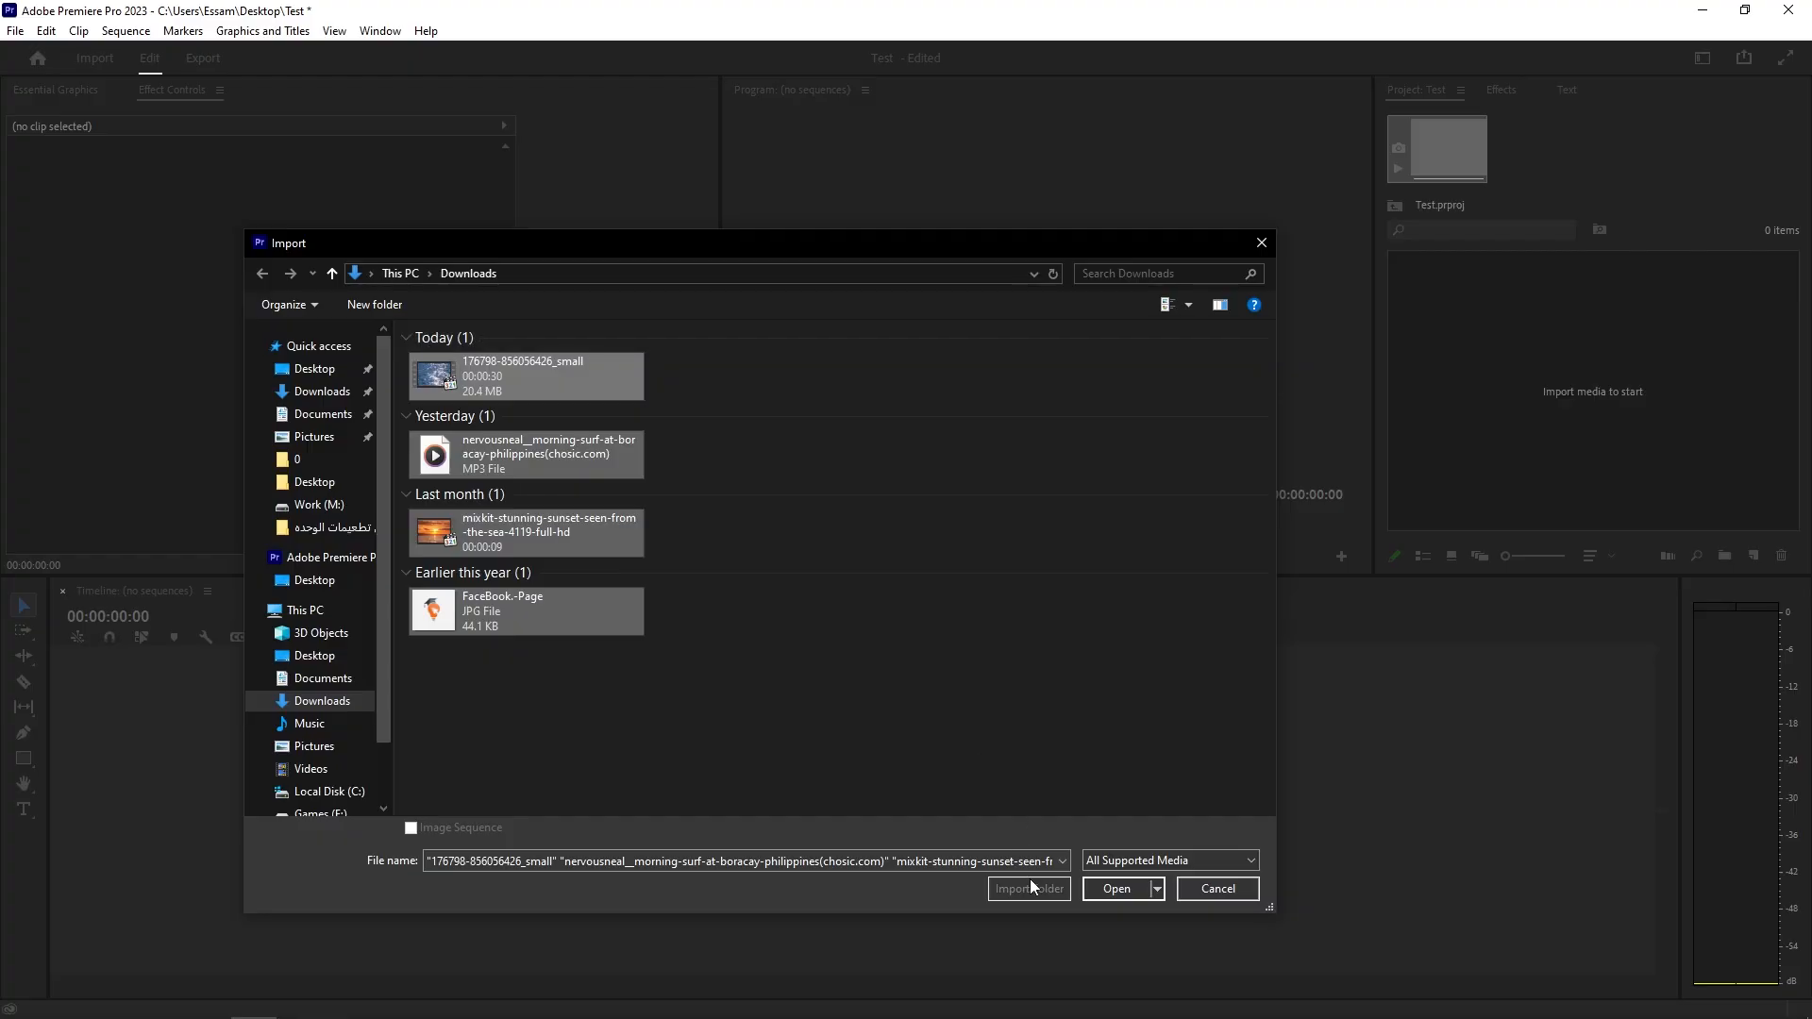
pyautogui.click(1114, 890)
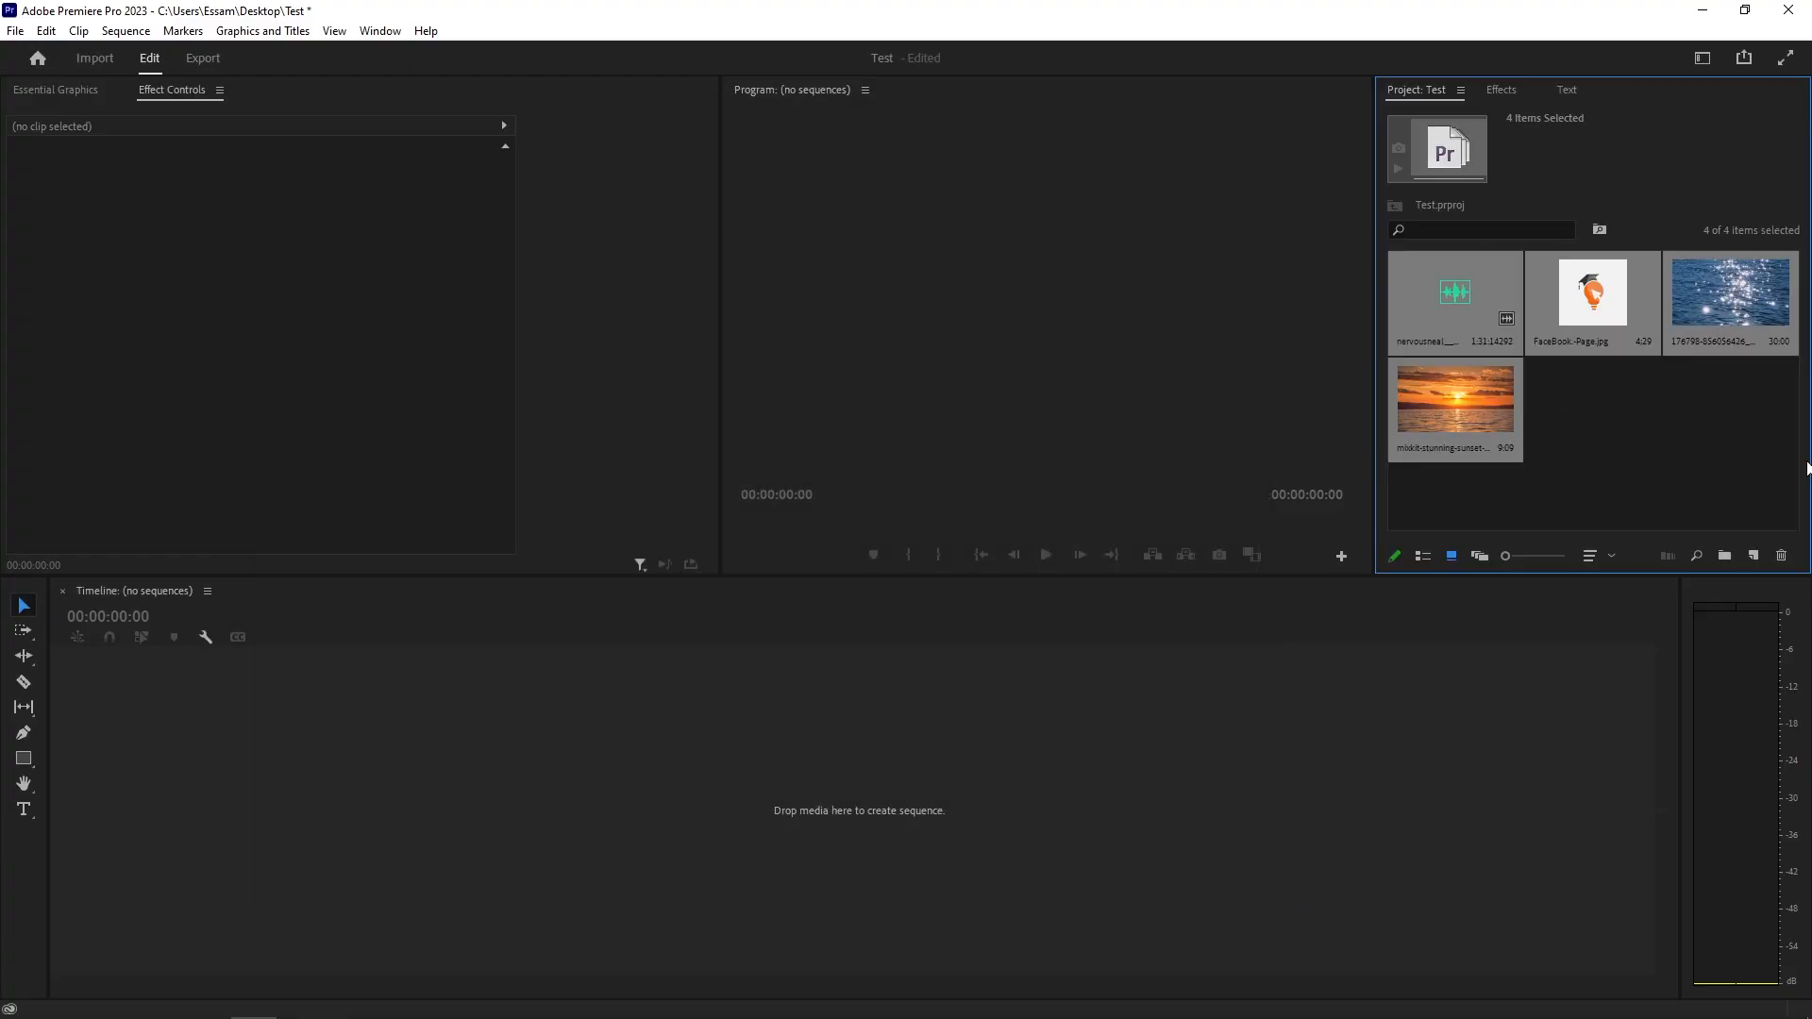
pyautogui.click(1719, 431)
pyautogui.moveTo(1752, 483); pyautogui.dragTo(1431, 319)
pyautogui.click(1693, 481)
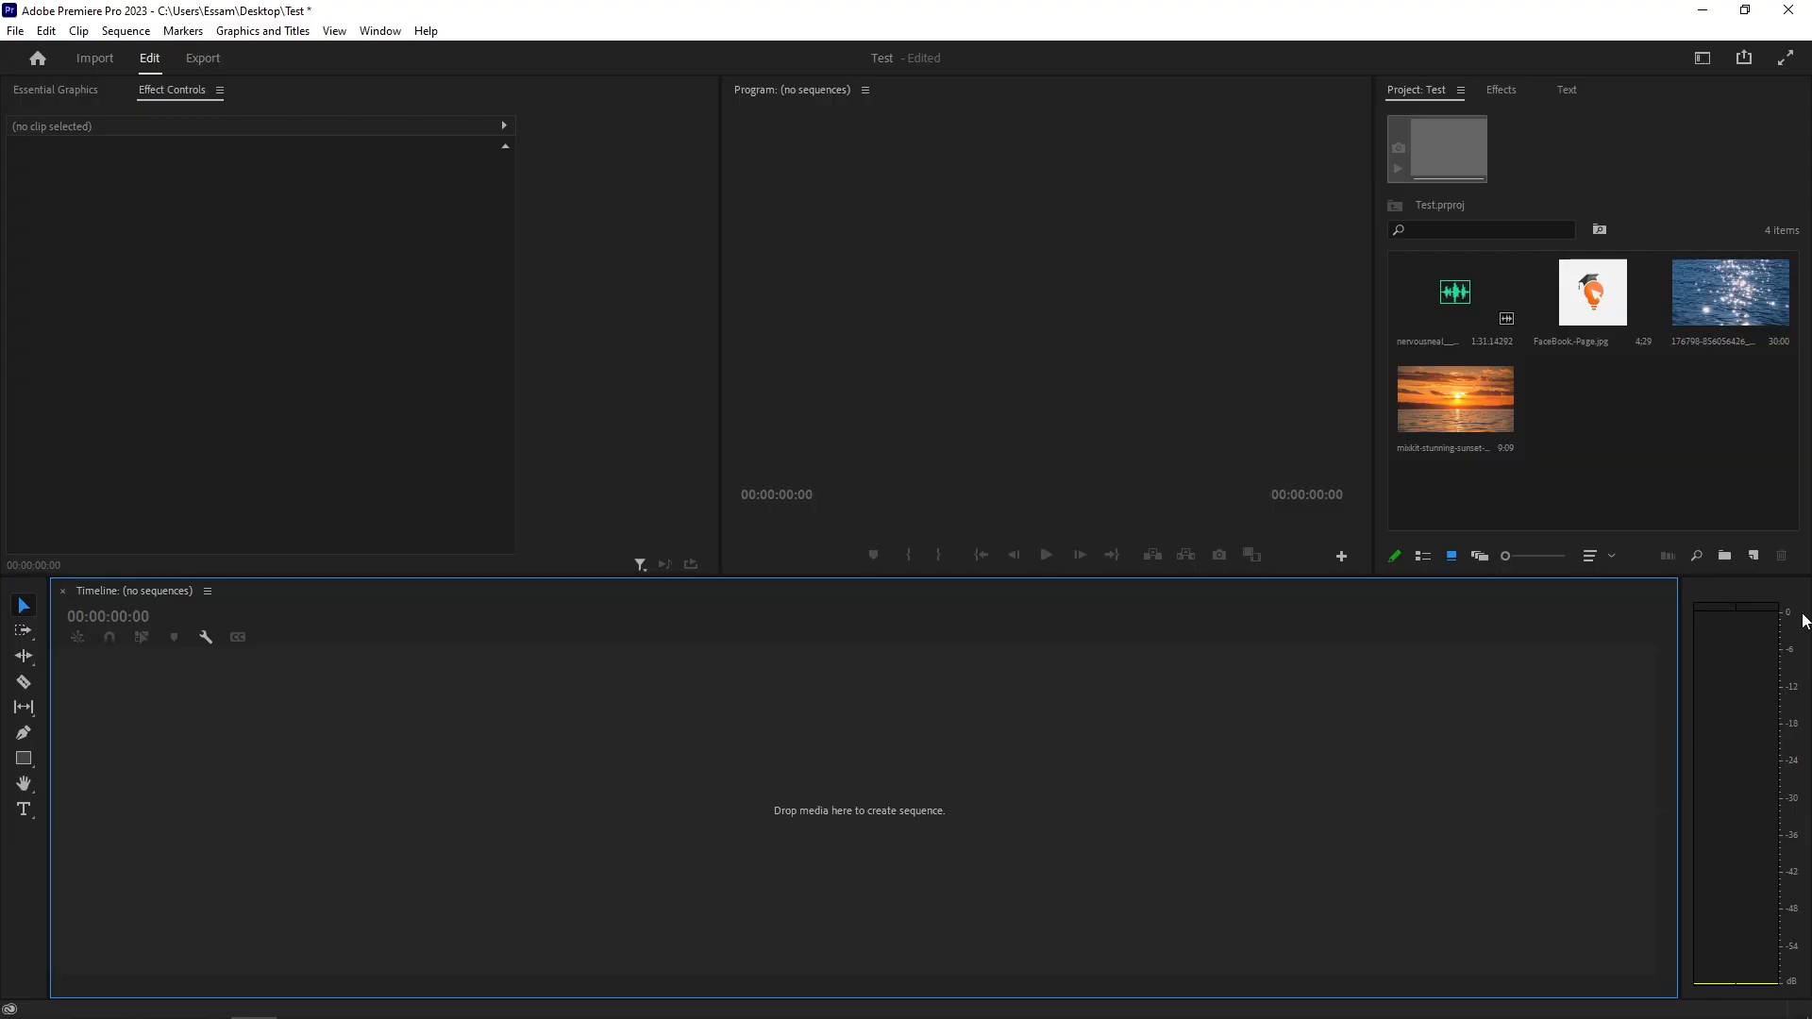
# - Start a new sequence and look through the 480p and 720p preset groups under Digital SLR
pyautogui.click(1731, 434)
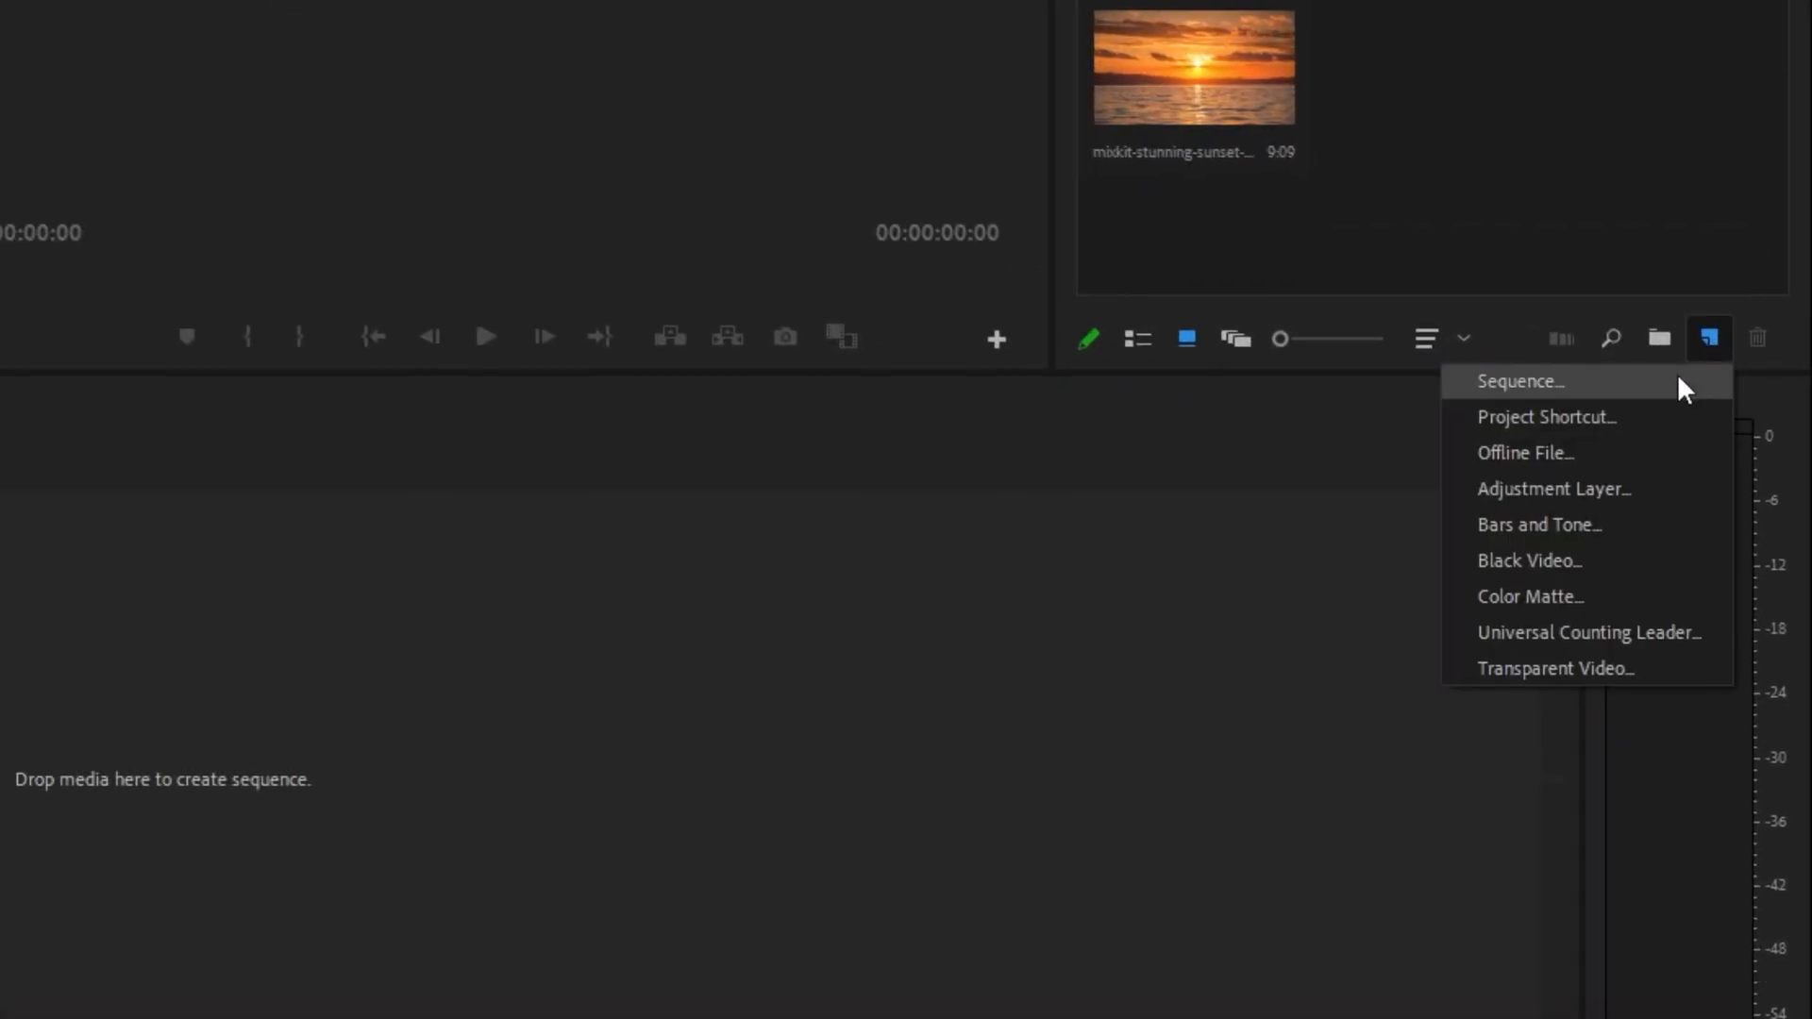
pyautogui.click(1679, 379)
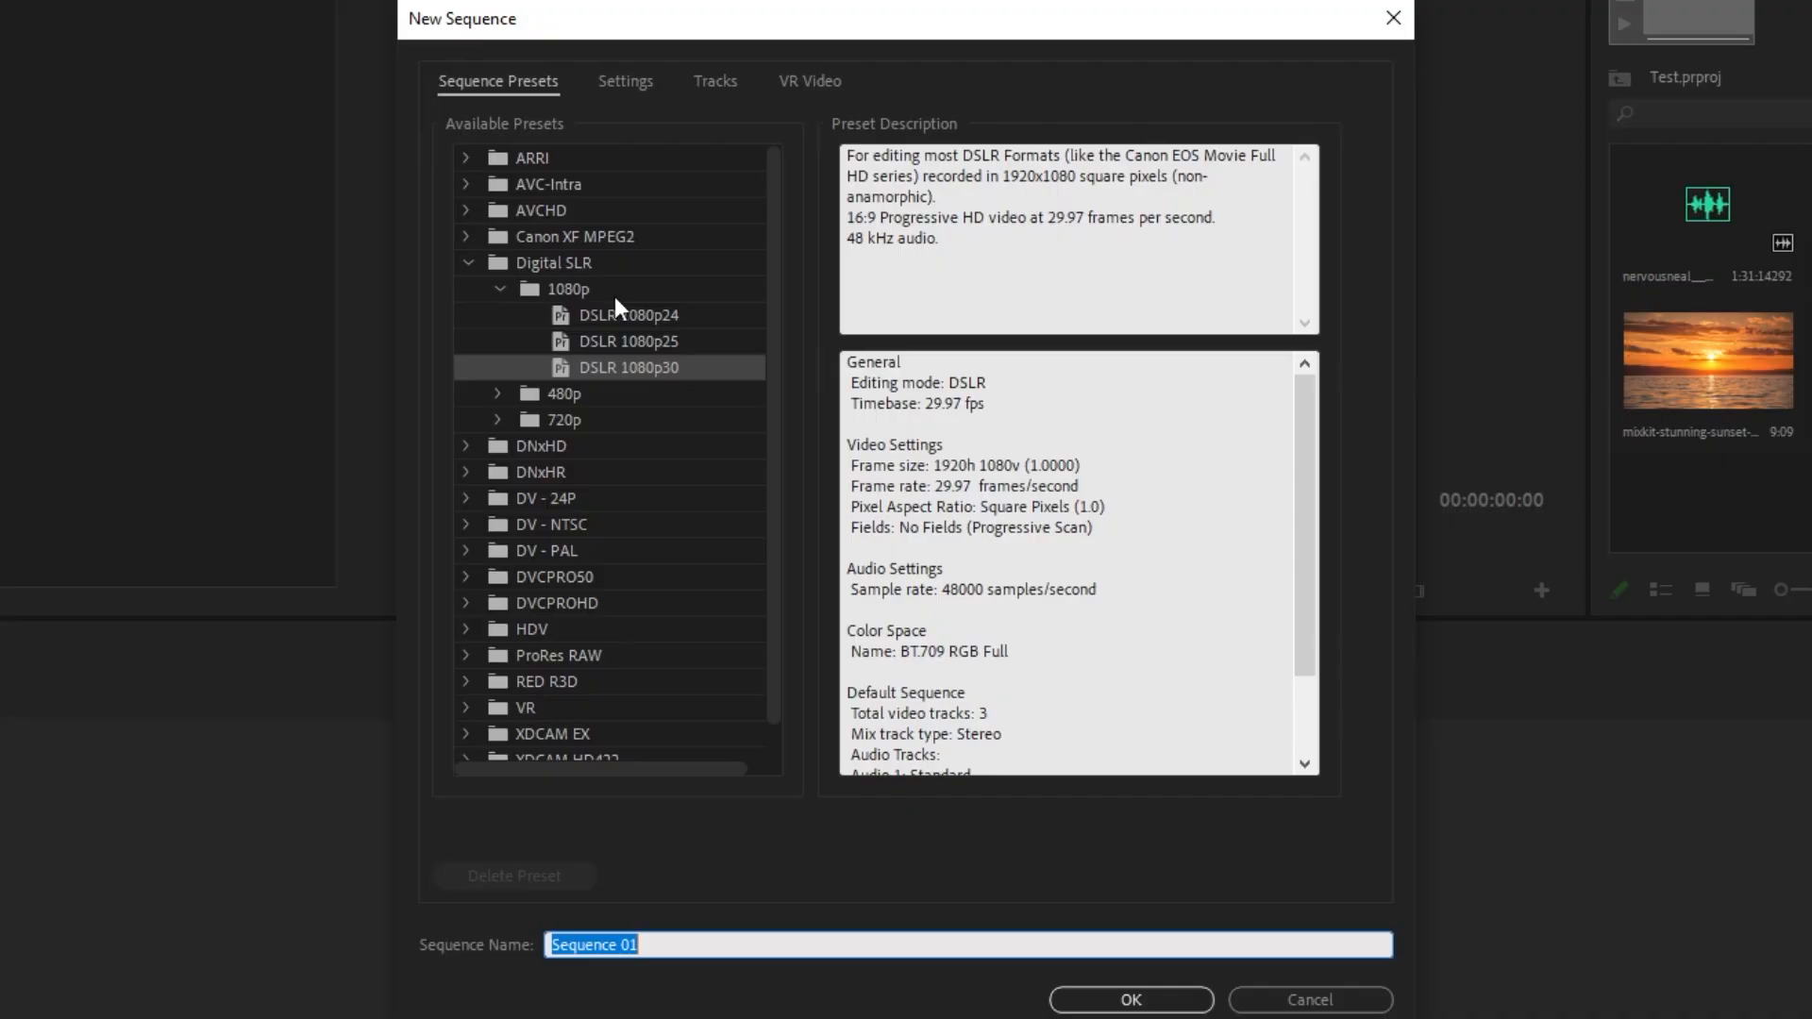
pyautogui.click(587, 293)
pyautogui.click(496, 394)
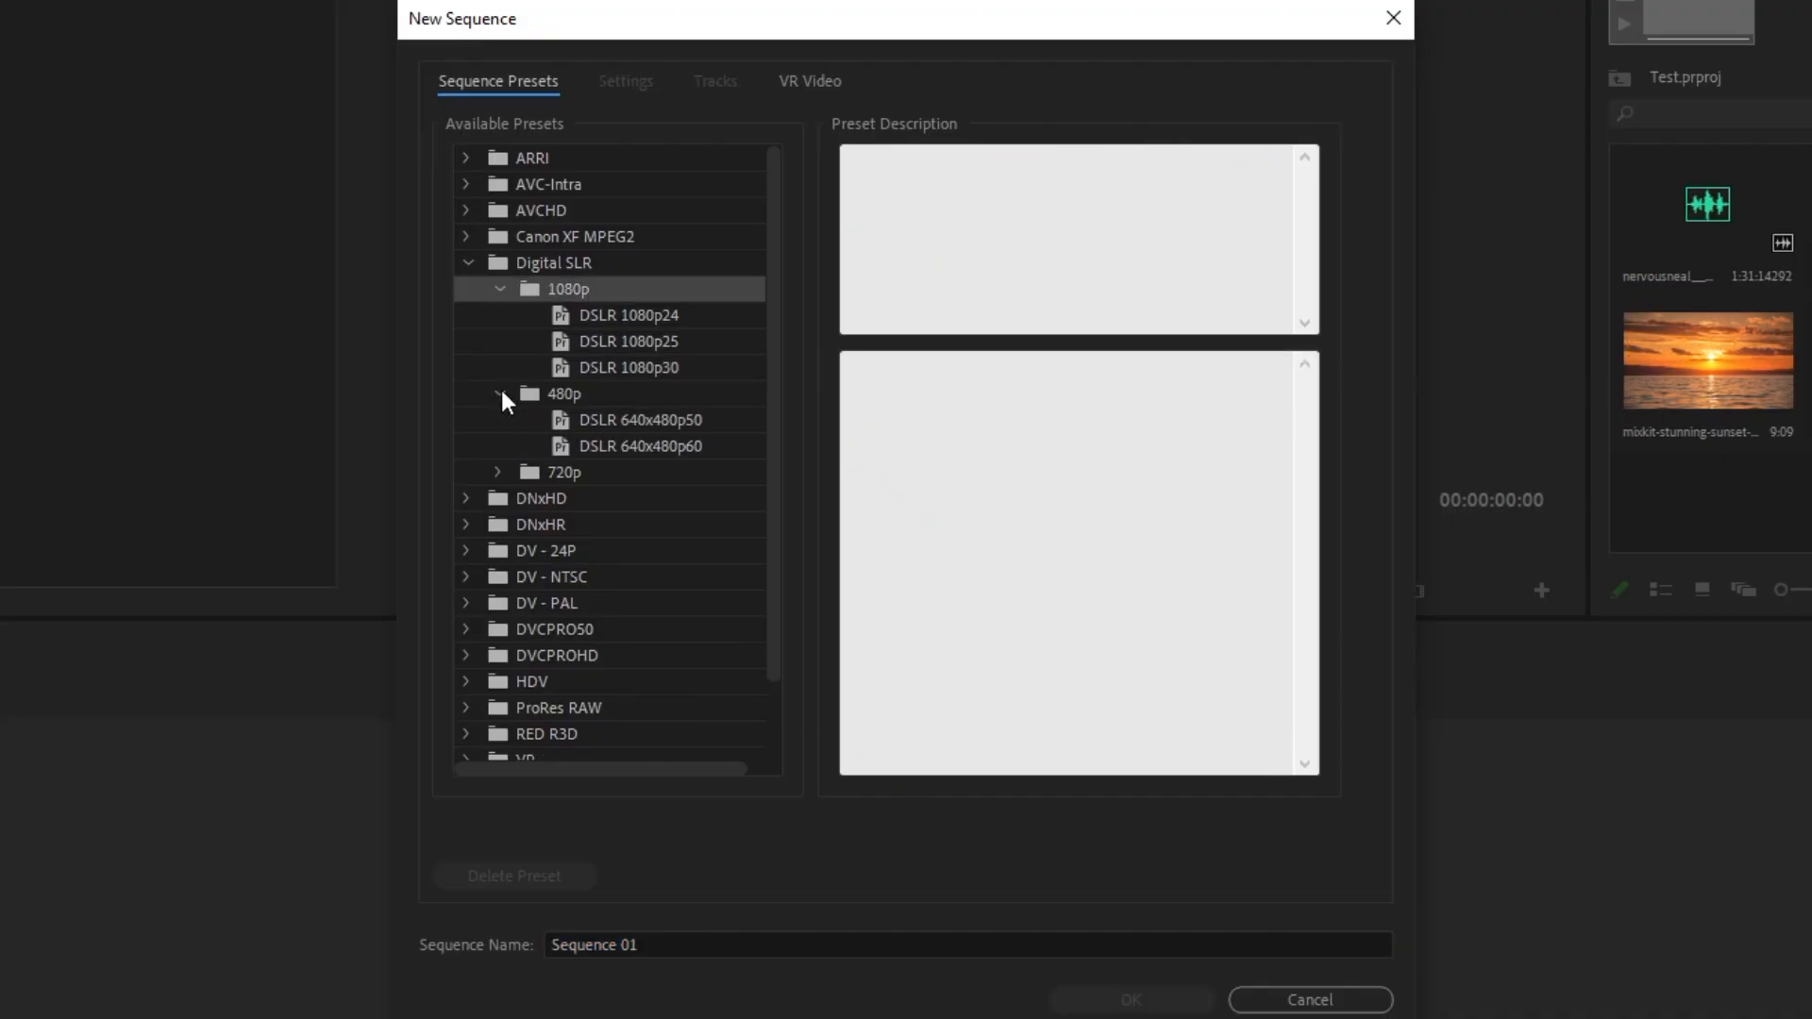
pyautogui.click(498, 394)
pyautogui.click(498, 421)
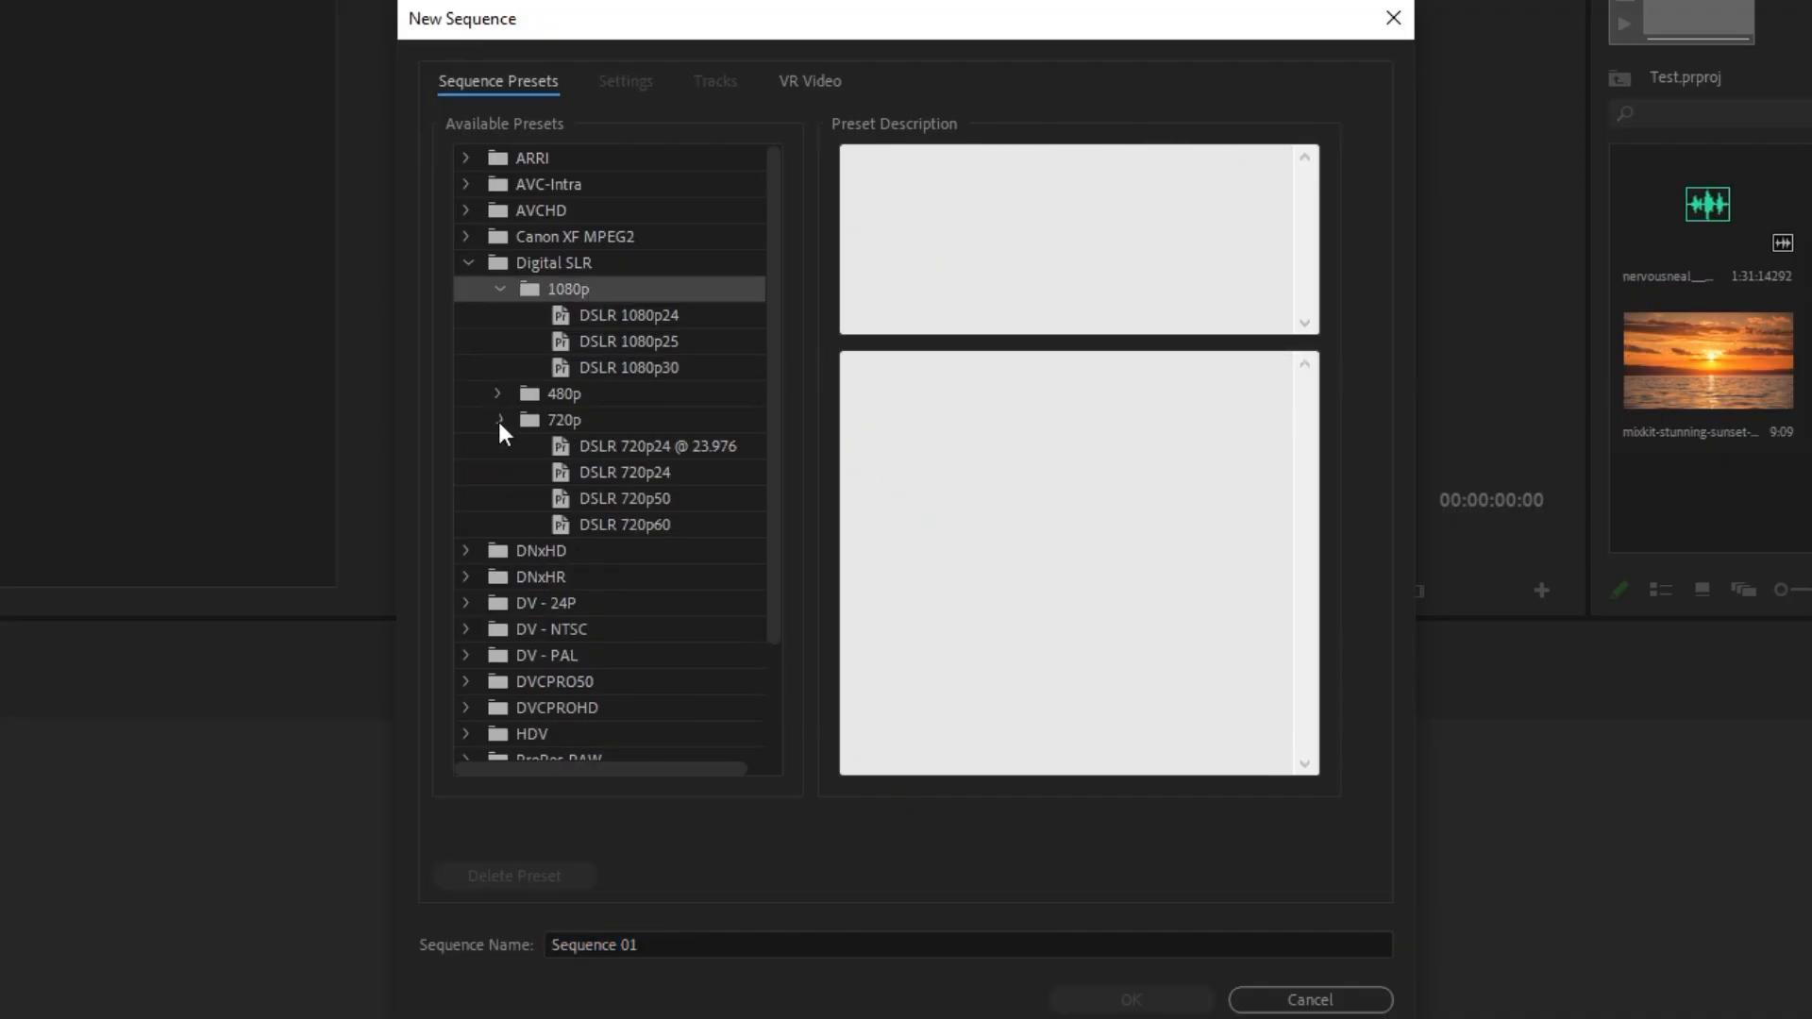
pyautogui.click(497, 420)
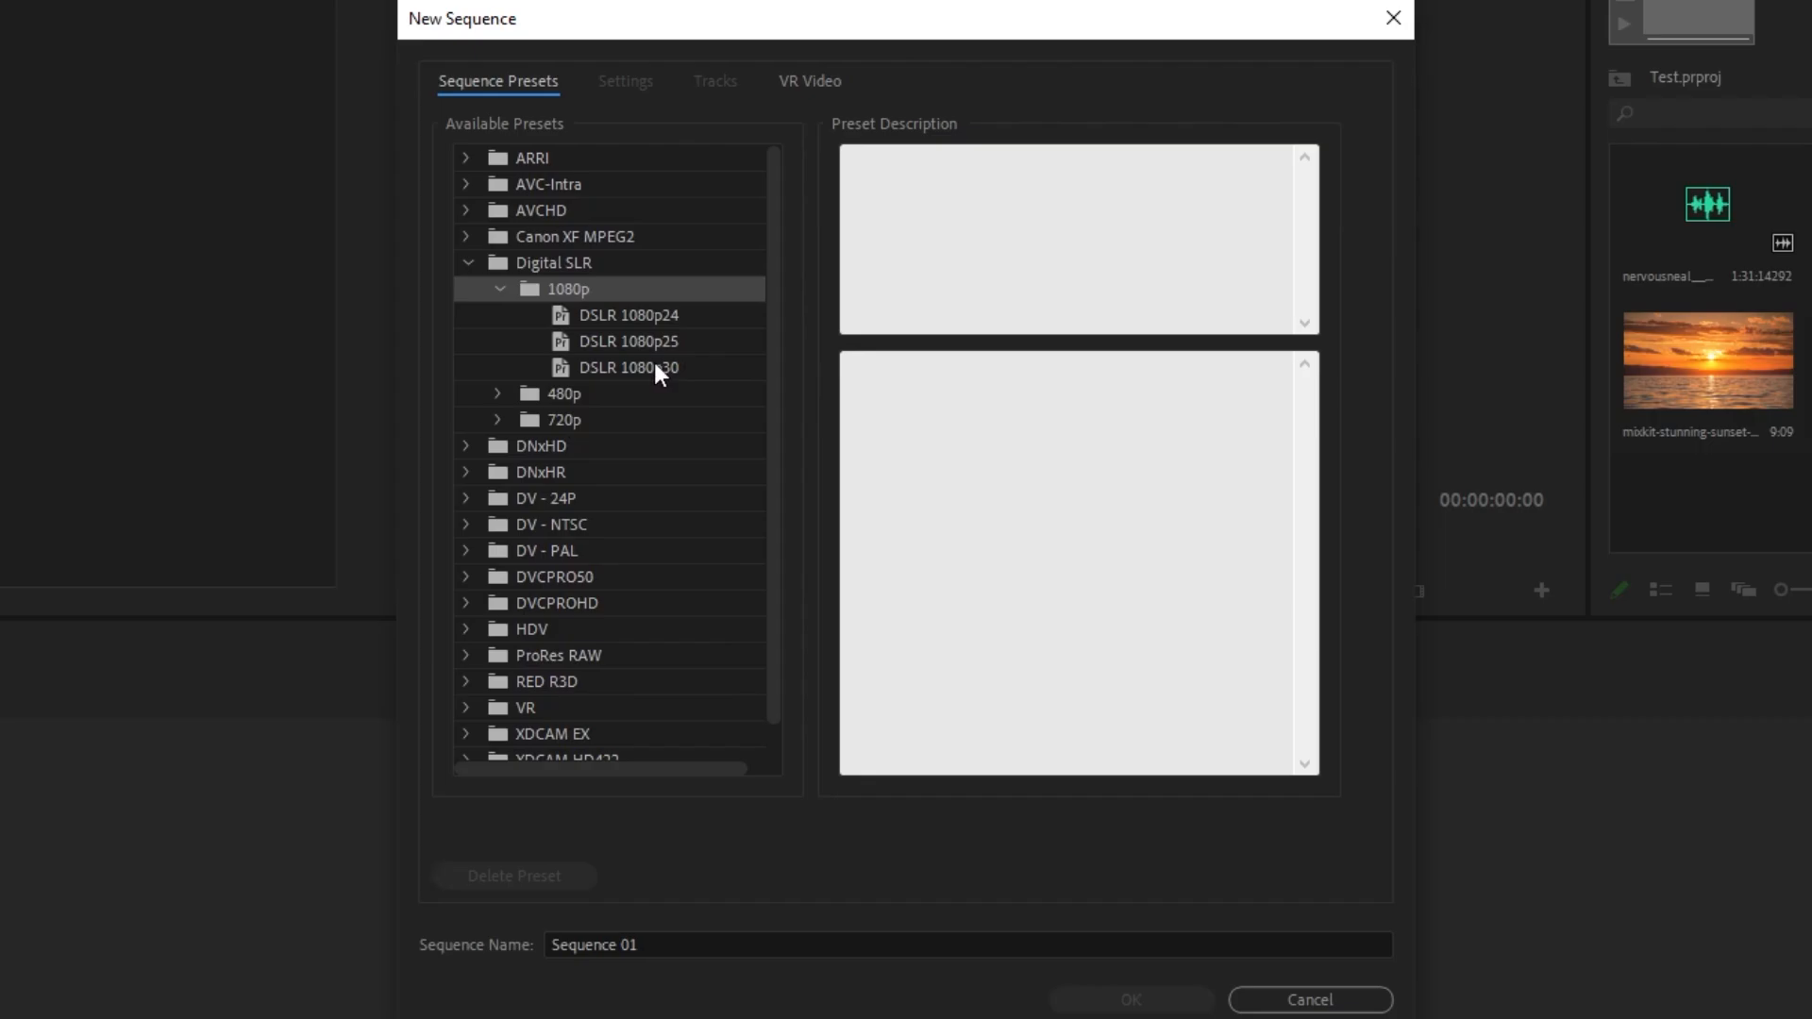
# - Compare the three Digital SLR 1080p presets and choose DSLR 1080p30 for the new sequence
pyautogui.click(659, 373)
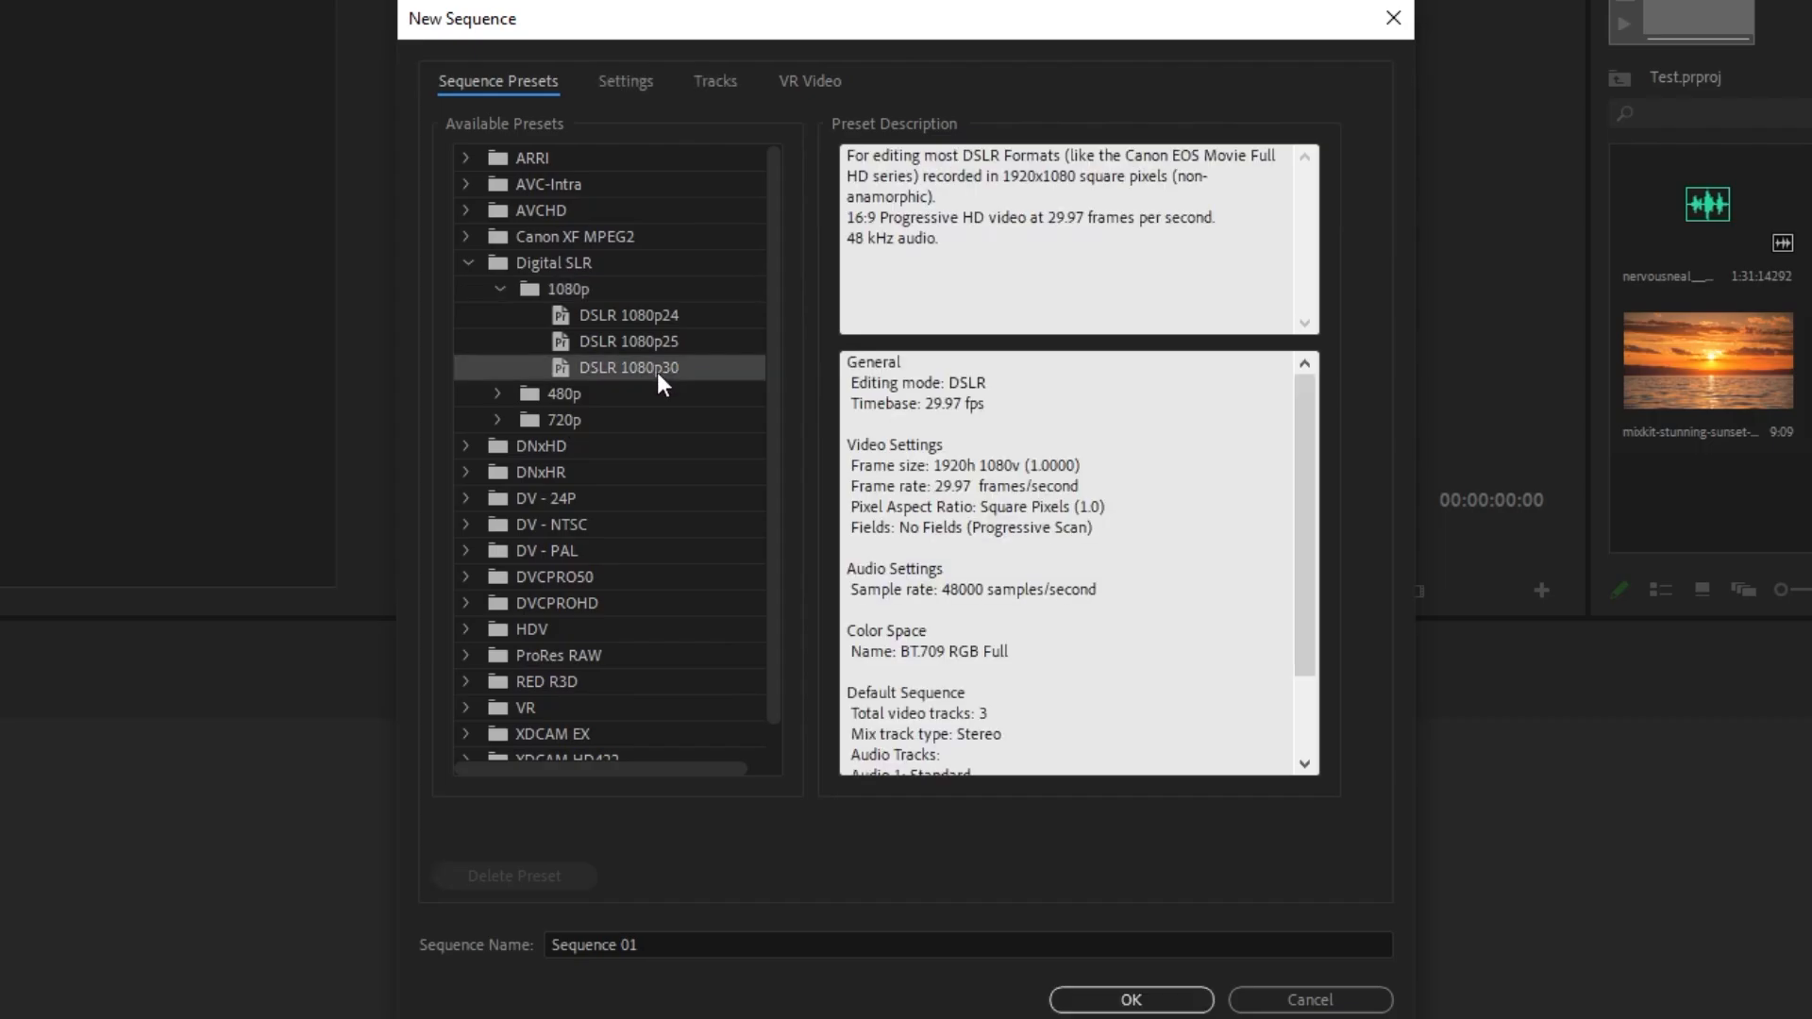
pyautogui.click(666, 343)
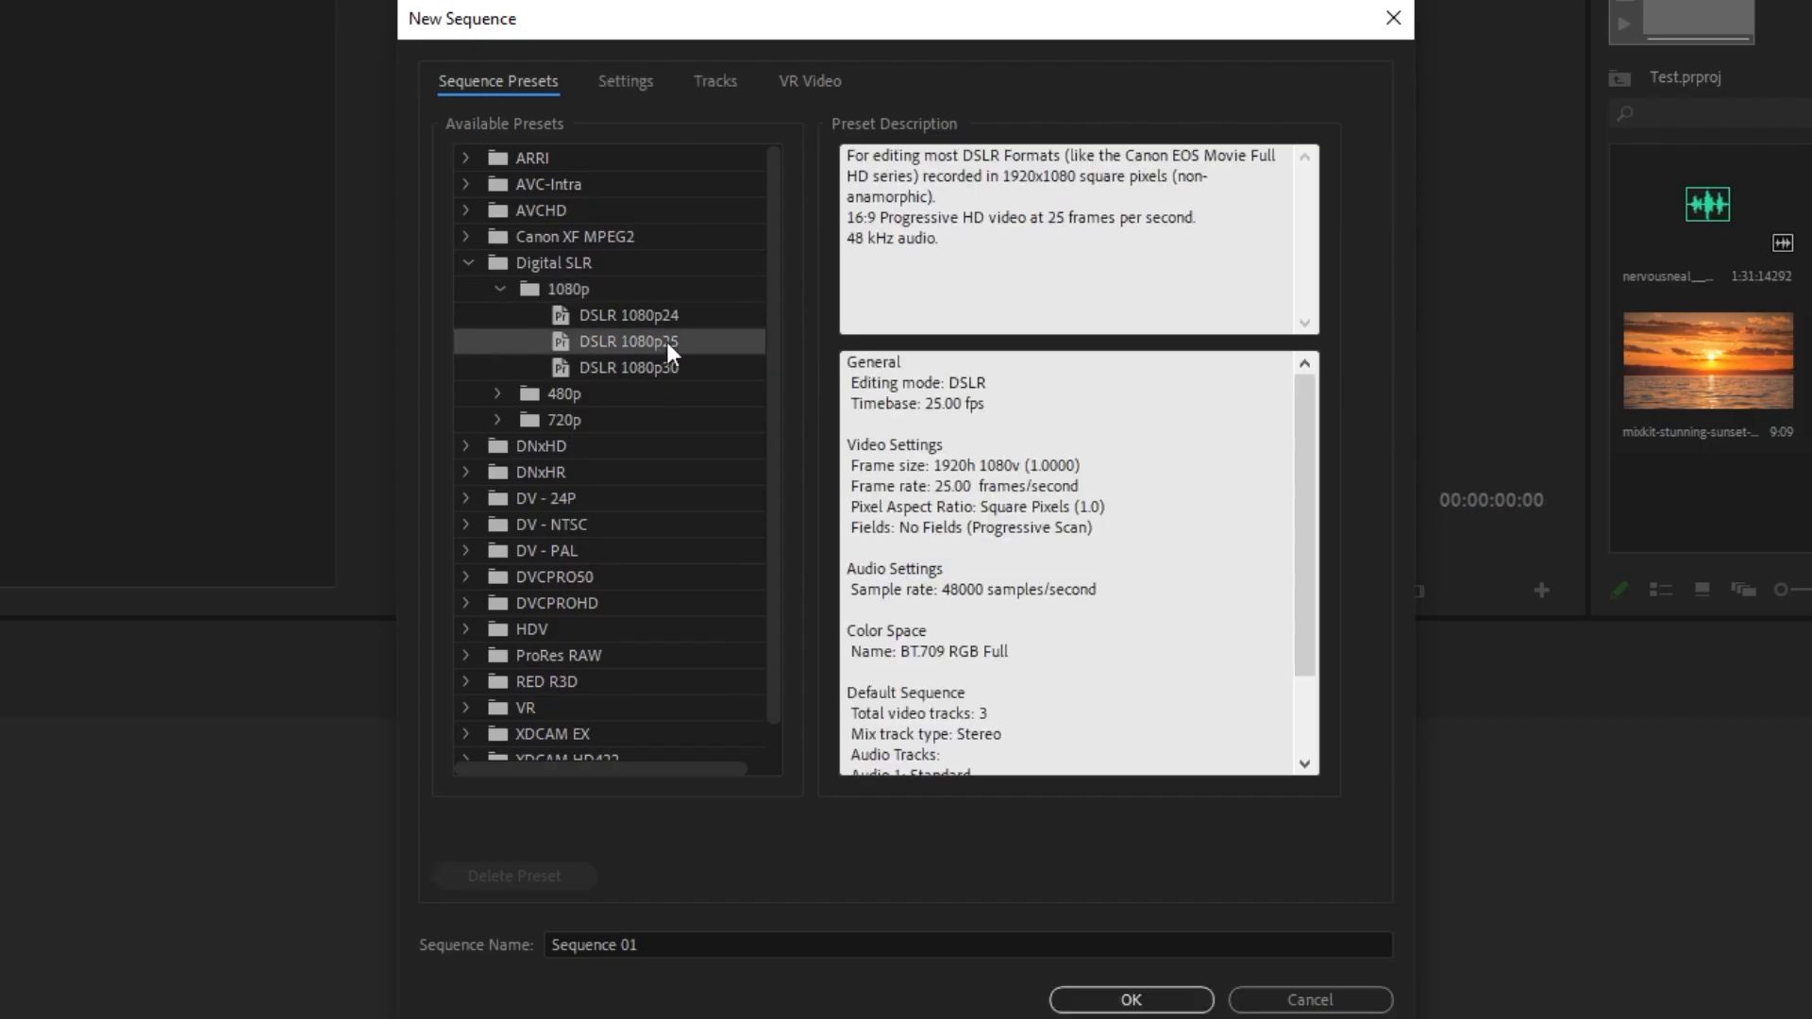
pyautogui.click(683, 314)
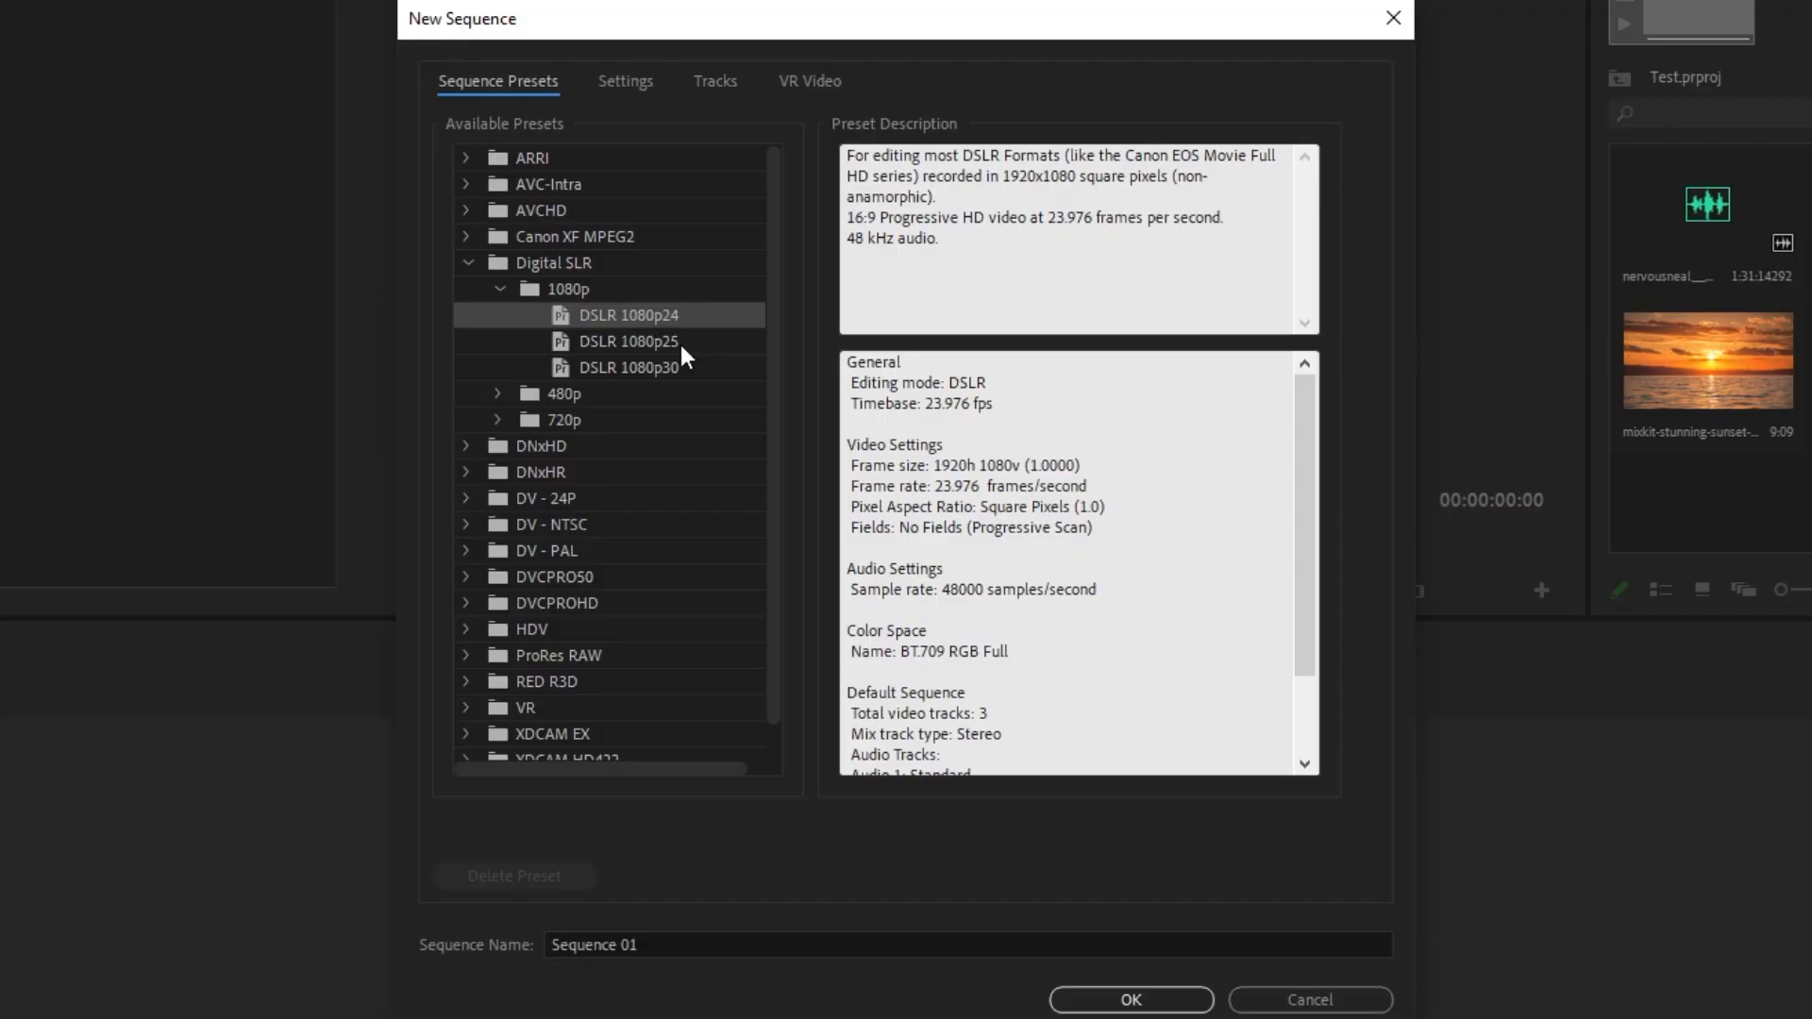
pyautogui.click(701, 376)
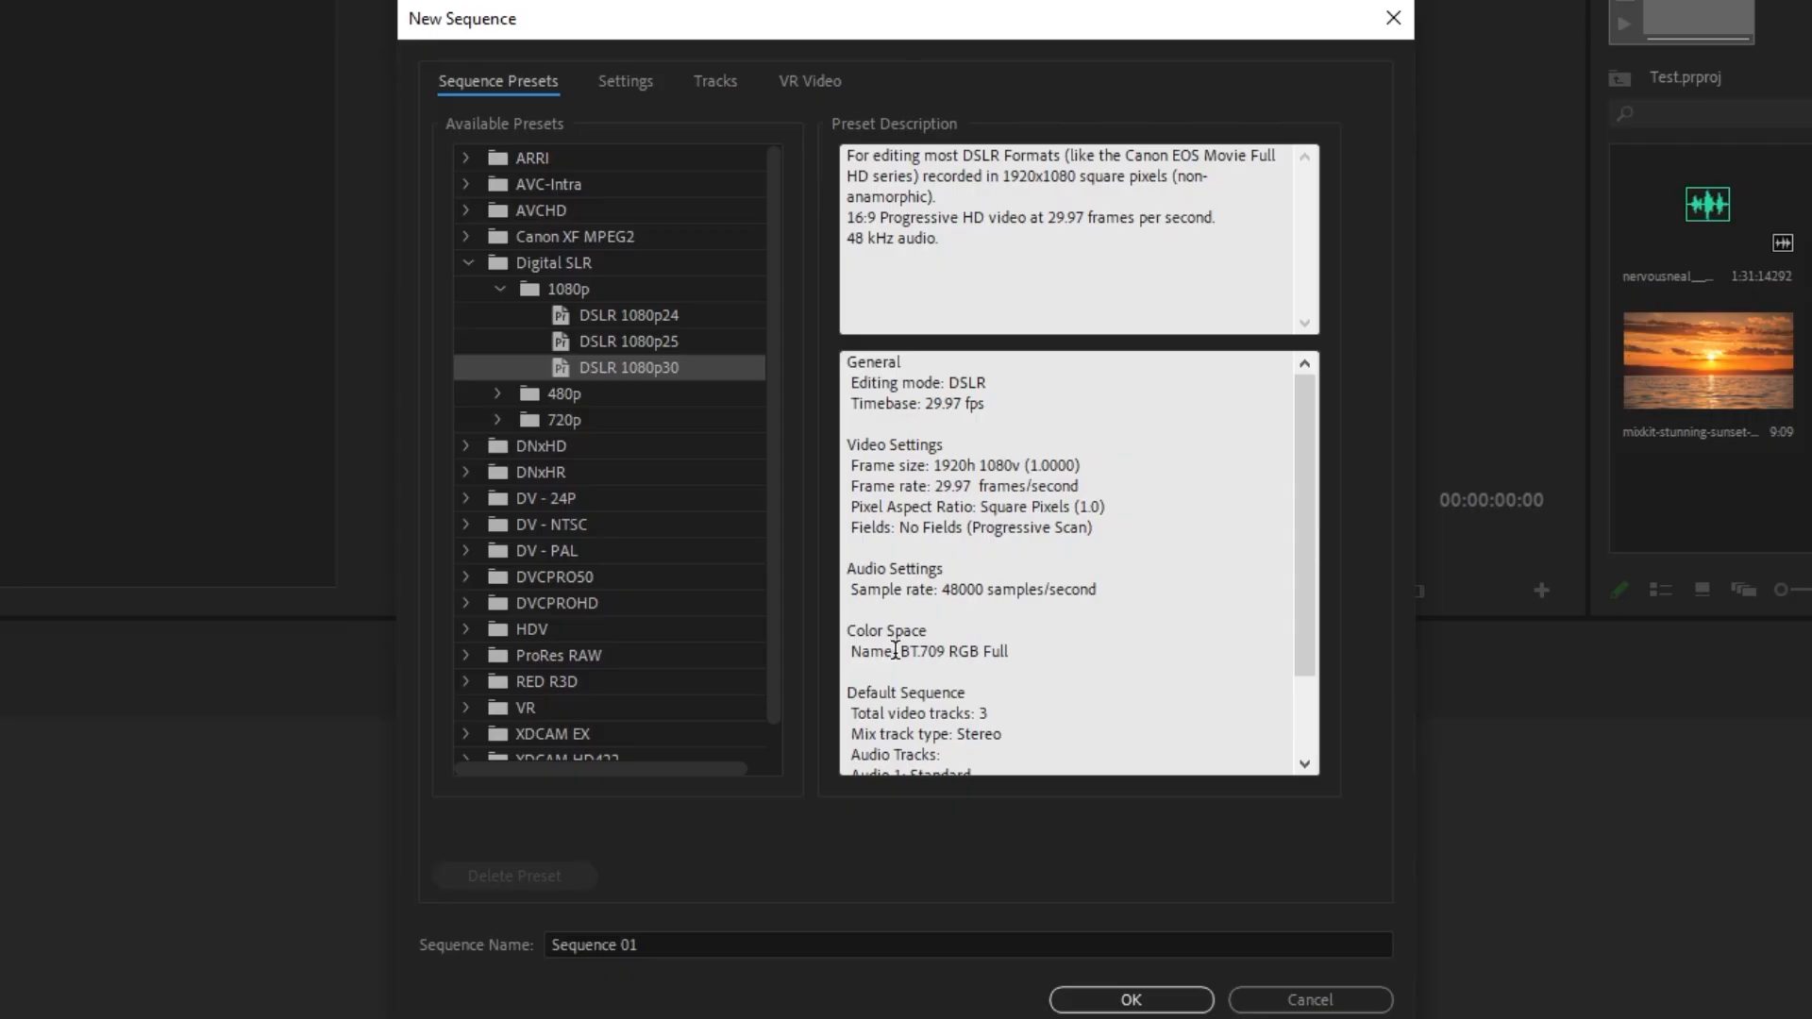
# - Review the sequence settings and the available timebase frame rates without changing them, and return to the presets
pyautogui.click(644, 83)
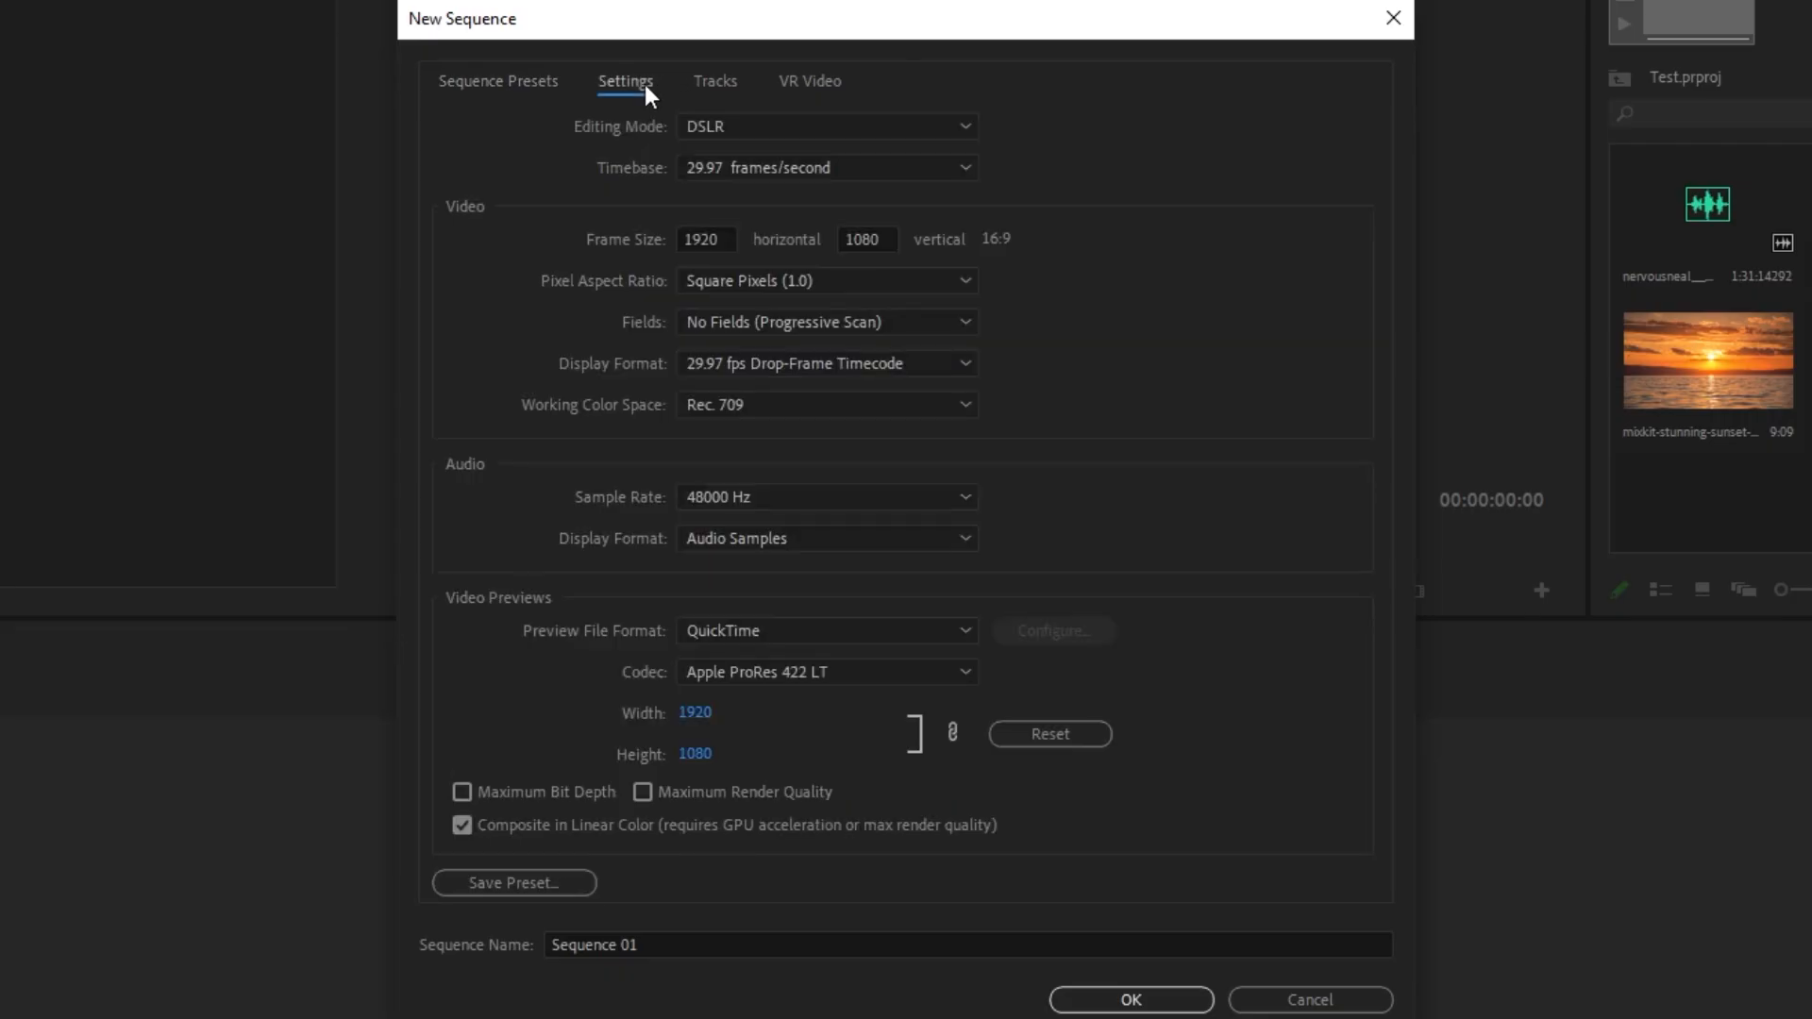
pyautogui.click(956, 166)
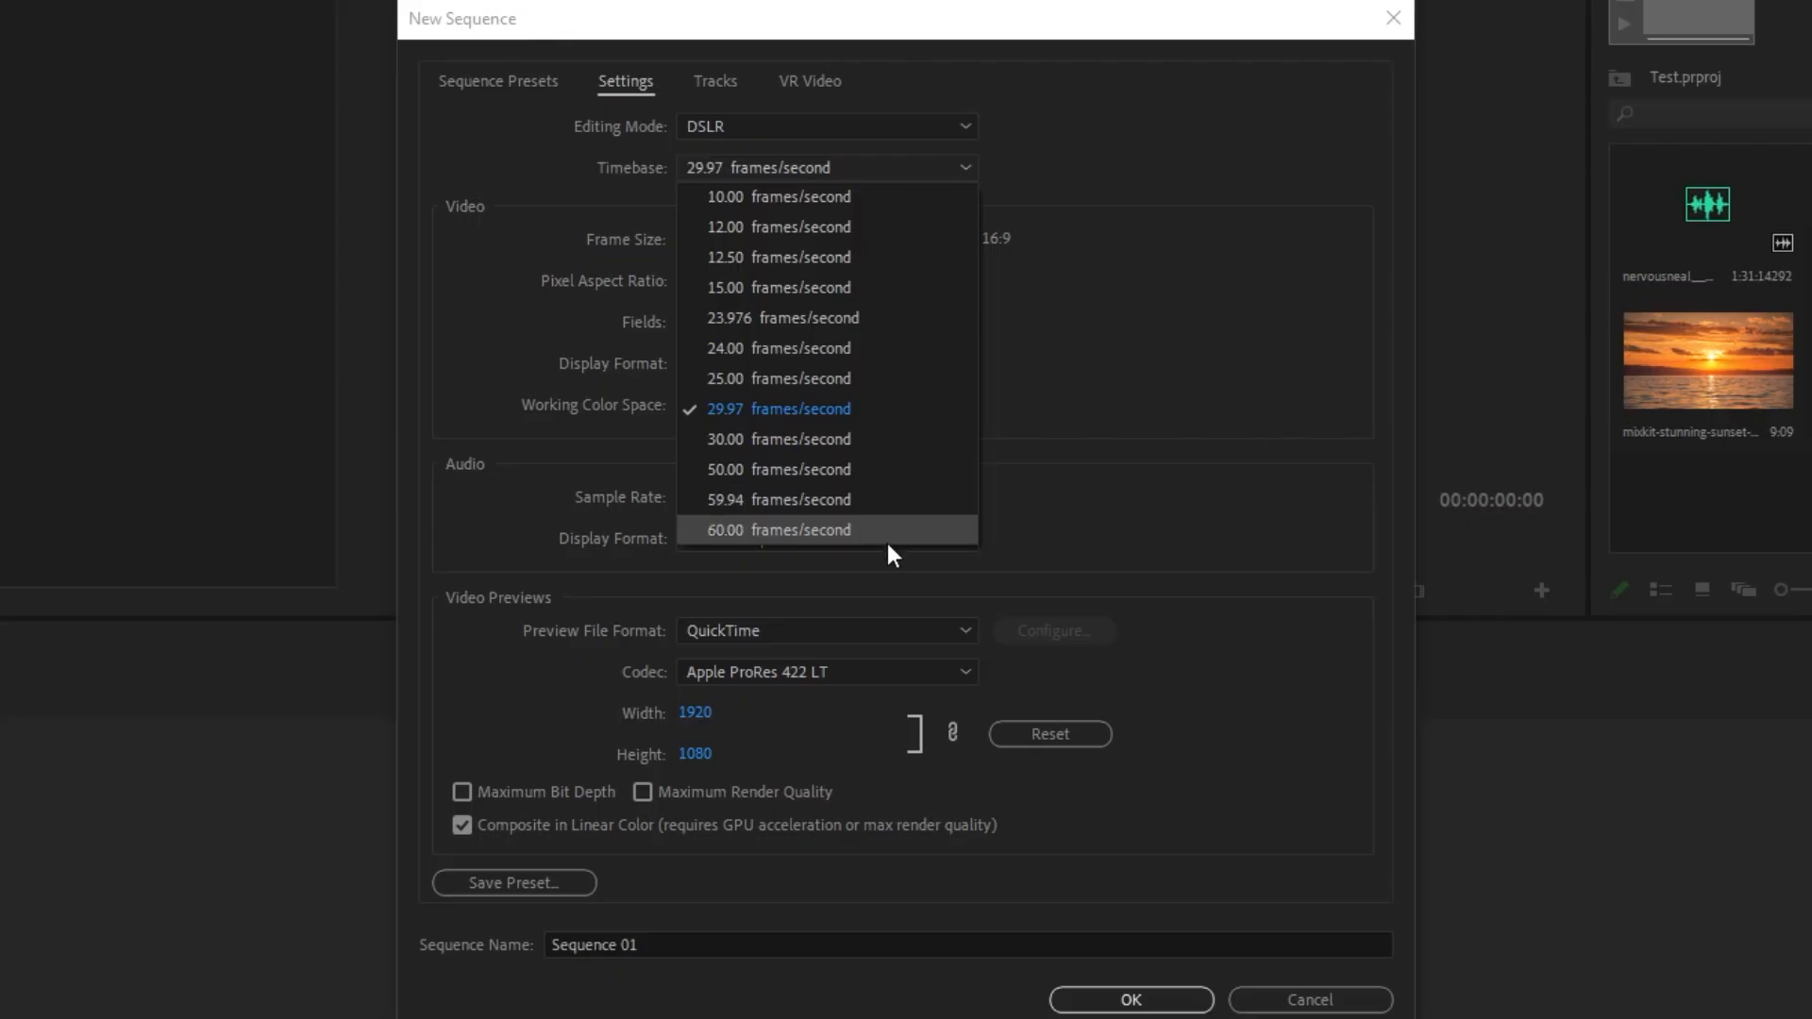
pyautogui.click(914, 172)
pyautogui.click(496, 83)
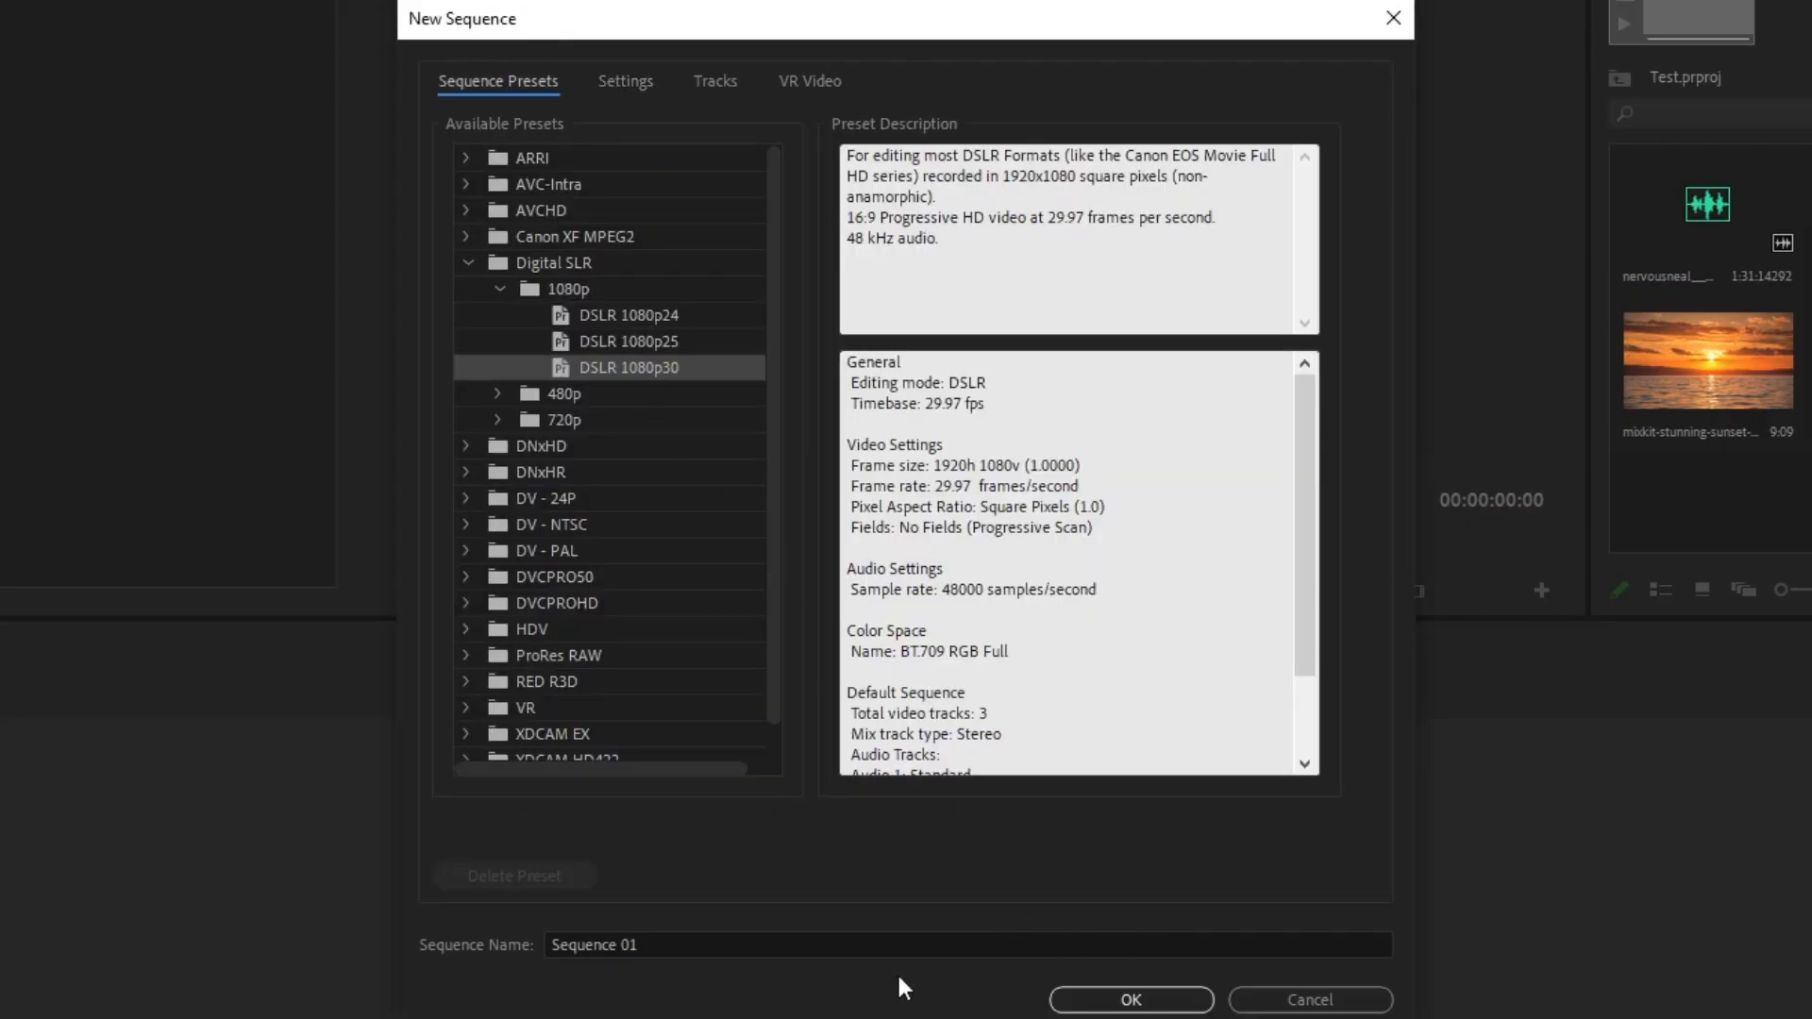
# - Create the sequence from the DSLR 1080p30 preset with the name Sequence 01
pyautogui.click(680, 947)
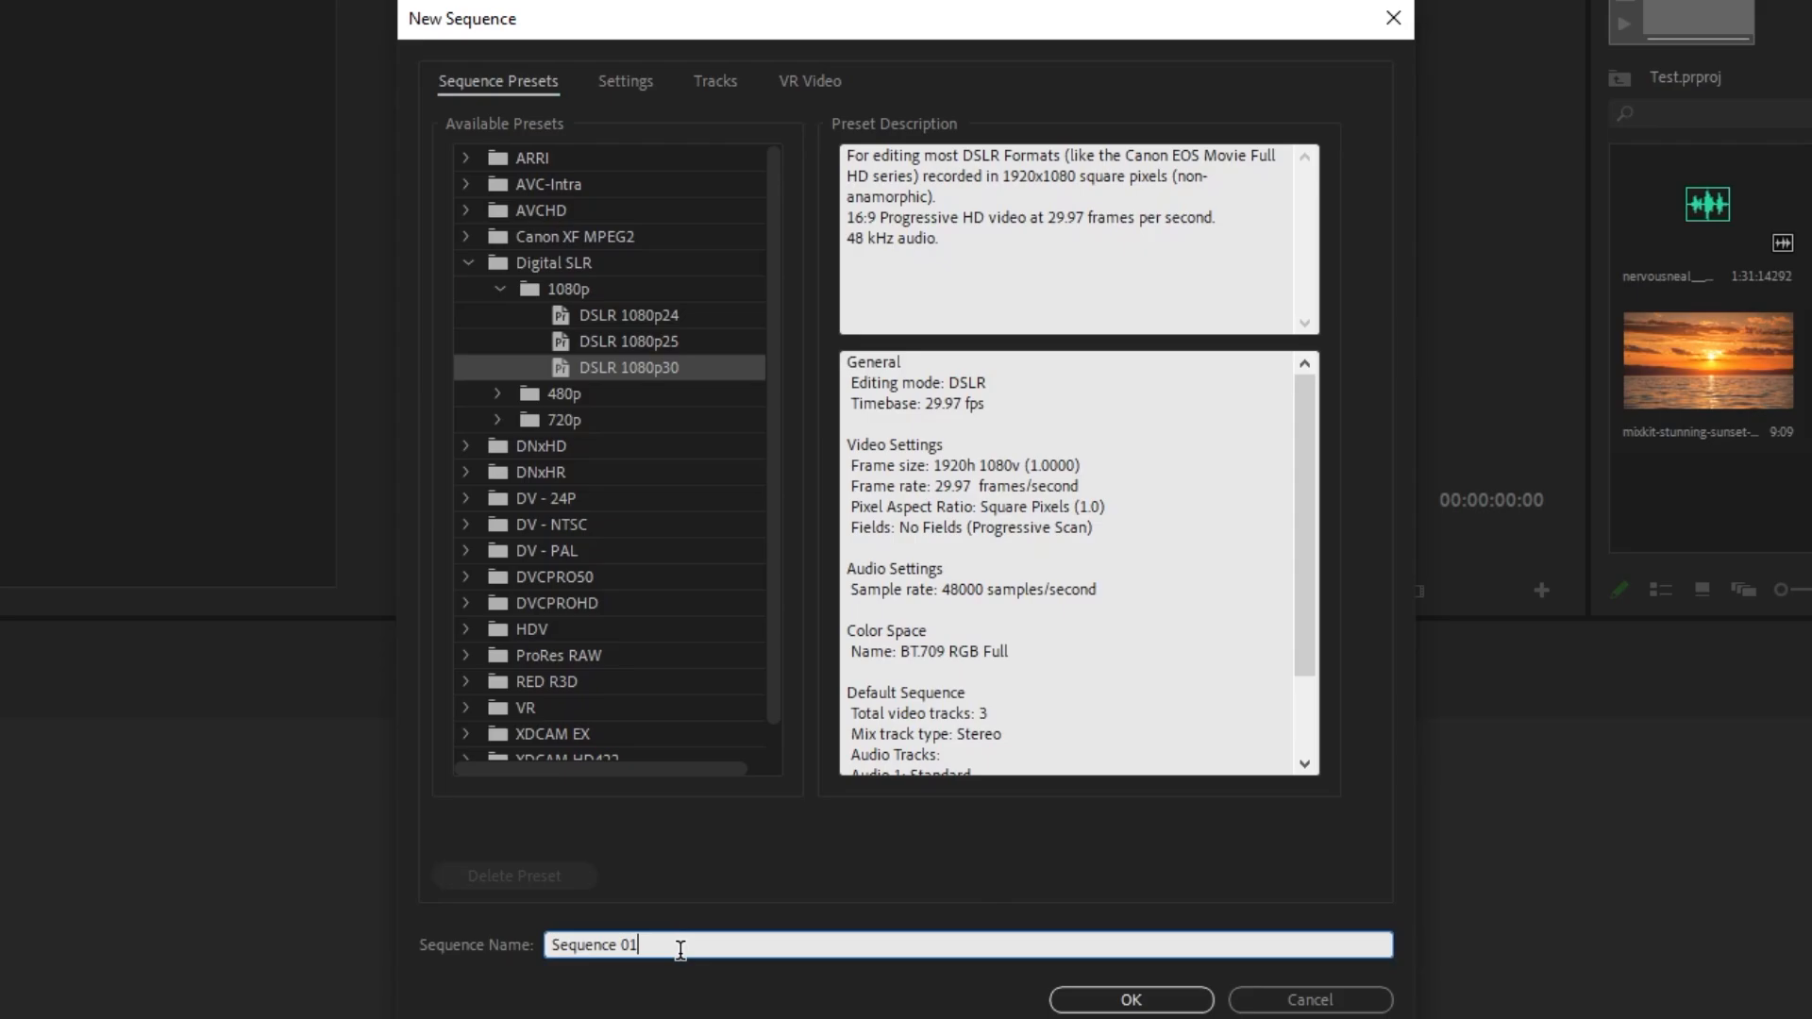
pyautogui.moveTo(680, 947); pyautogui.dragTo(438, 942)
pyautogui.click(1059, 998)
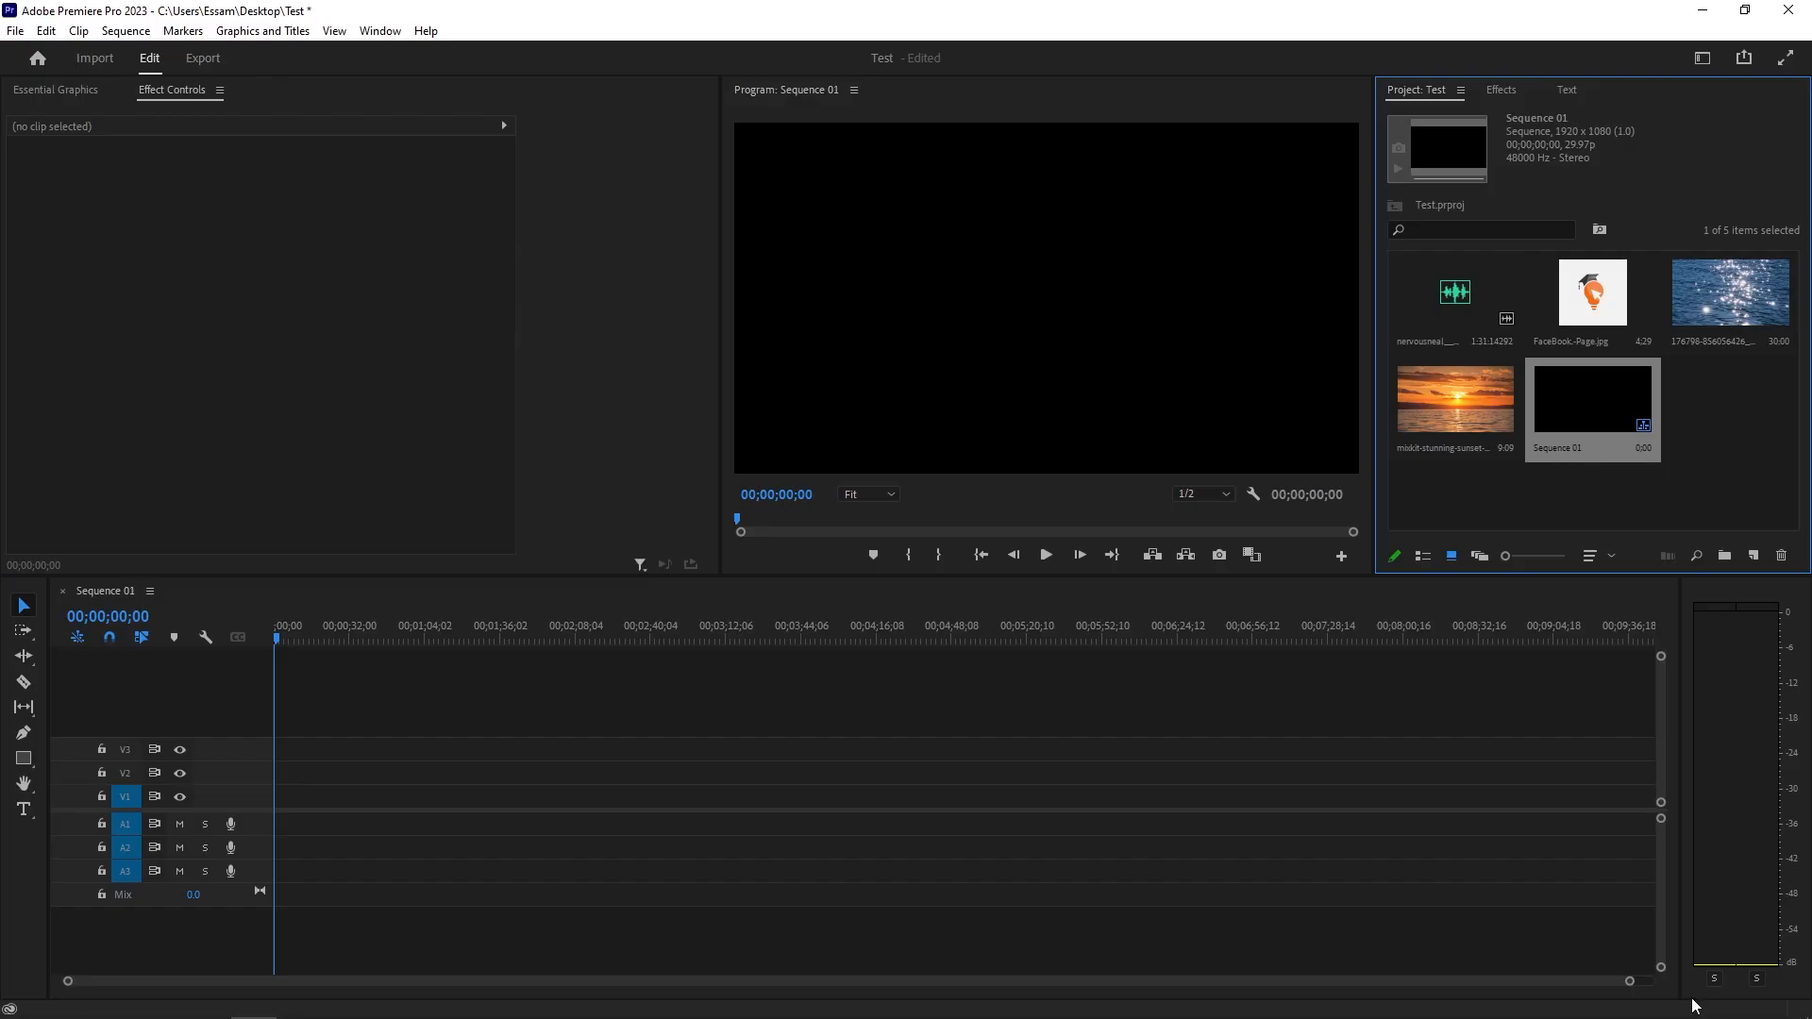
# - Delete Sequence 01 from the project
pyautogui.moveTo(1629, 981); pyautogui.dragTo(926, 951)
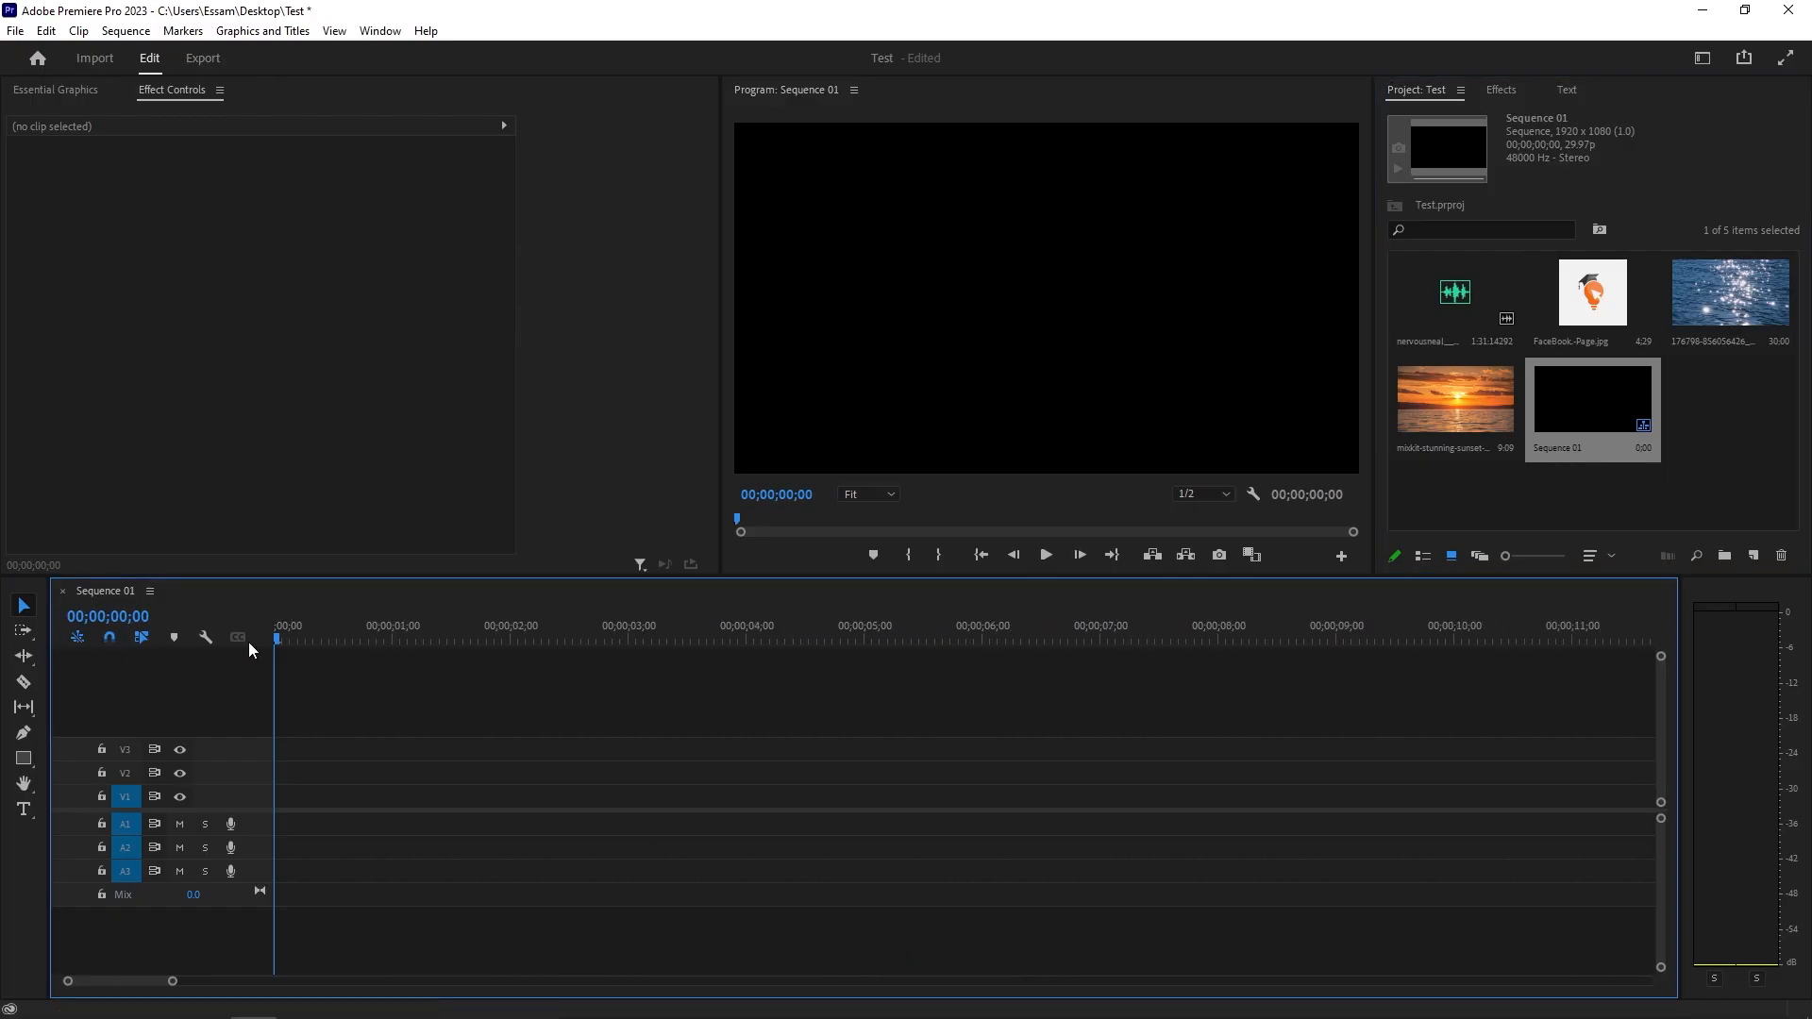
pyautogui.moveTo(292, 636); pyautogui.dragTo(3, 690)
pyautogui.click(1711, 474)
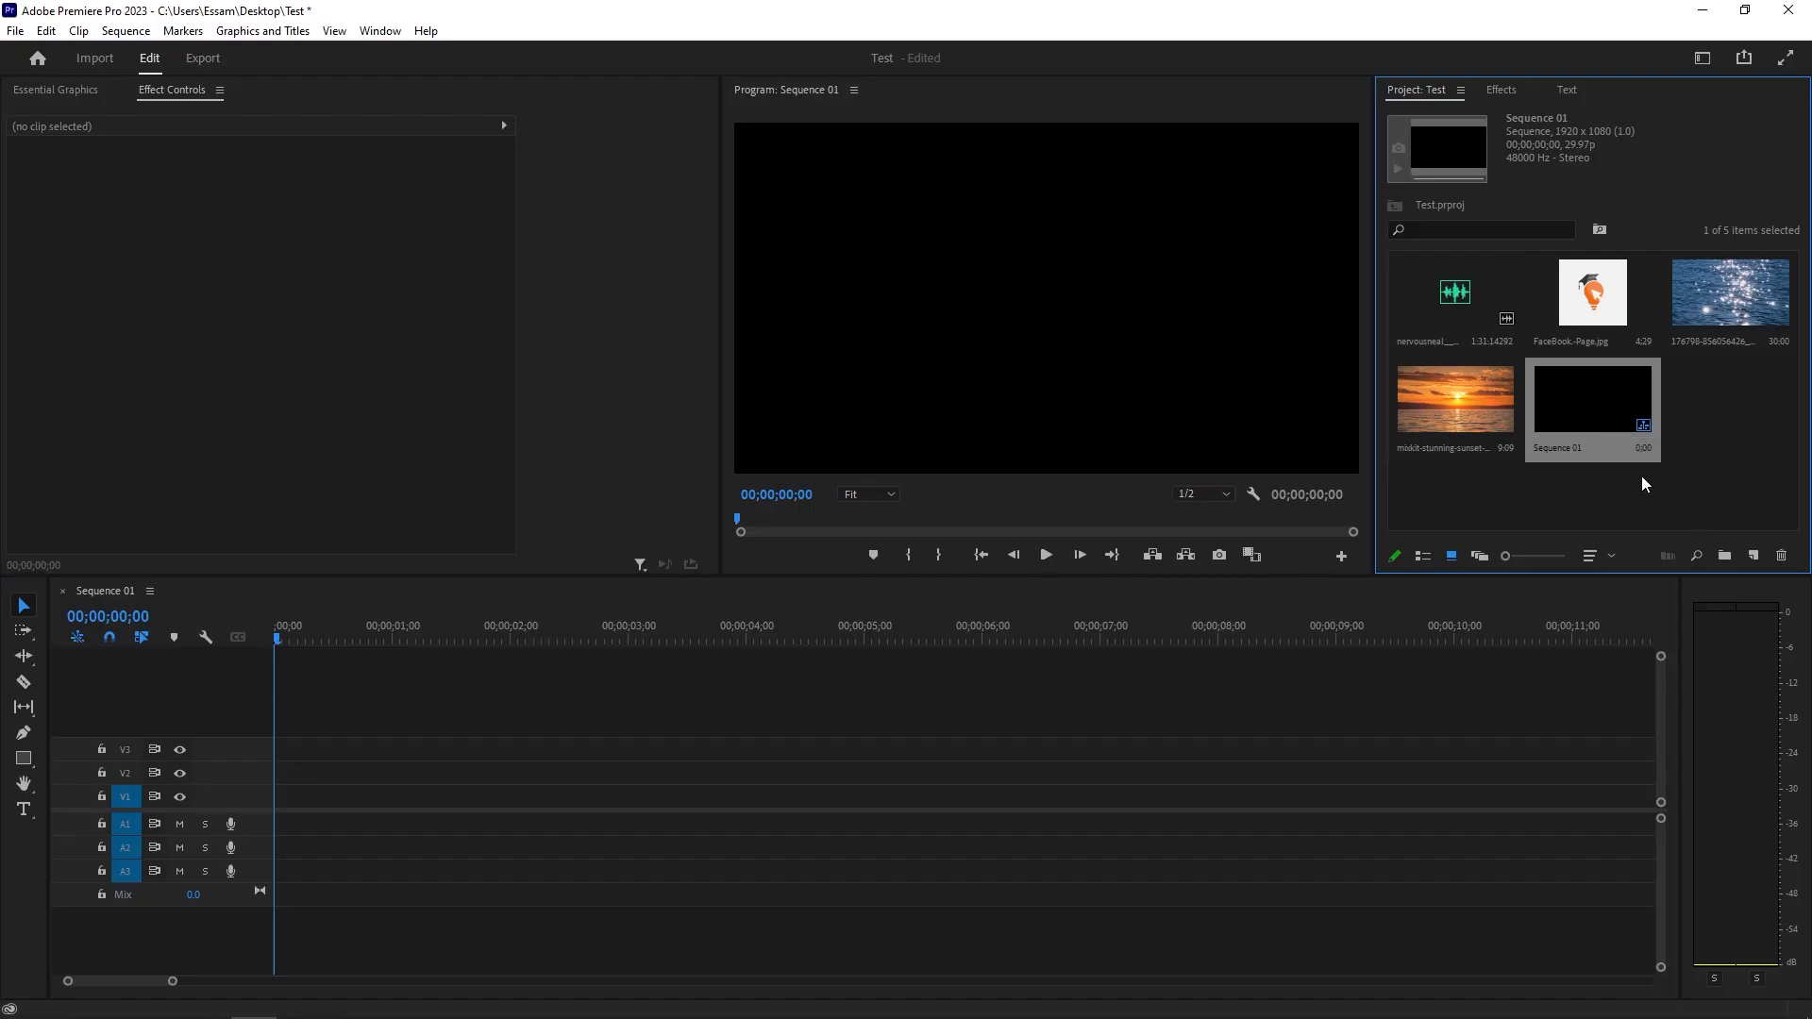
pyautogui.press('Delete')
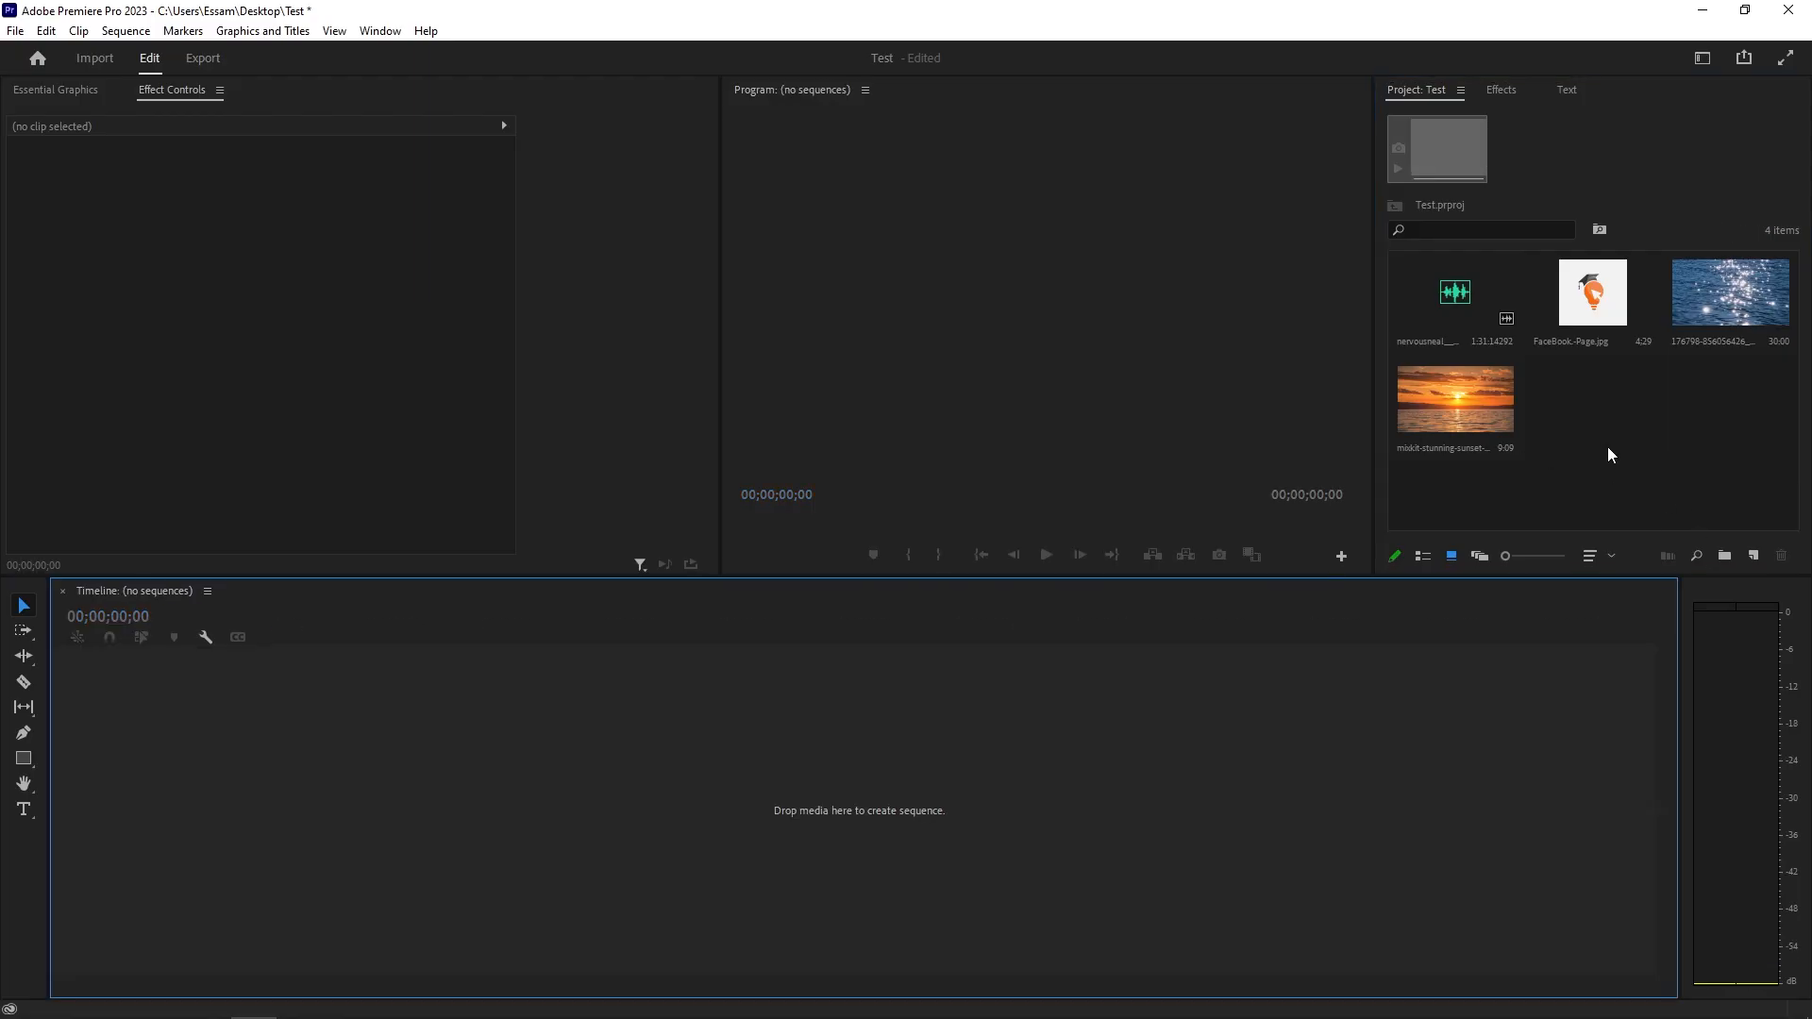
# - Create a sequence matching the mixkit sunset video by placing that clip on the empty timeline
pyautogui.moveTo(1607, 447); pyautogui.dragTo(564, 768)
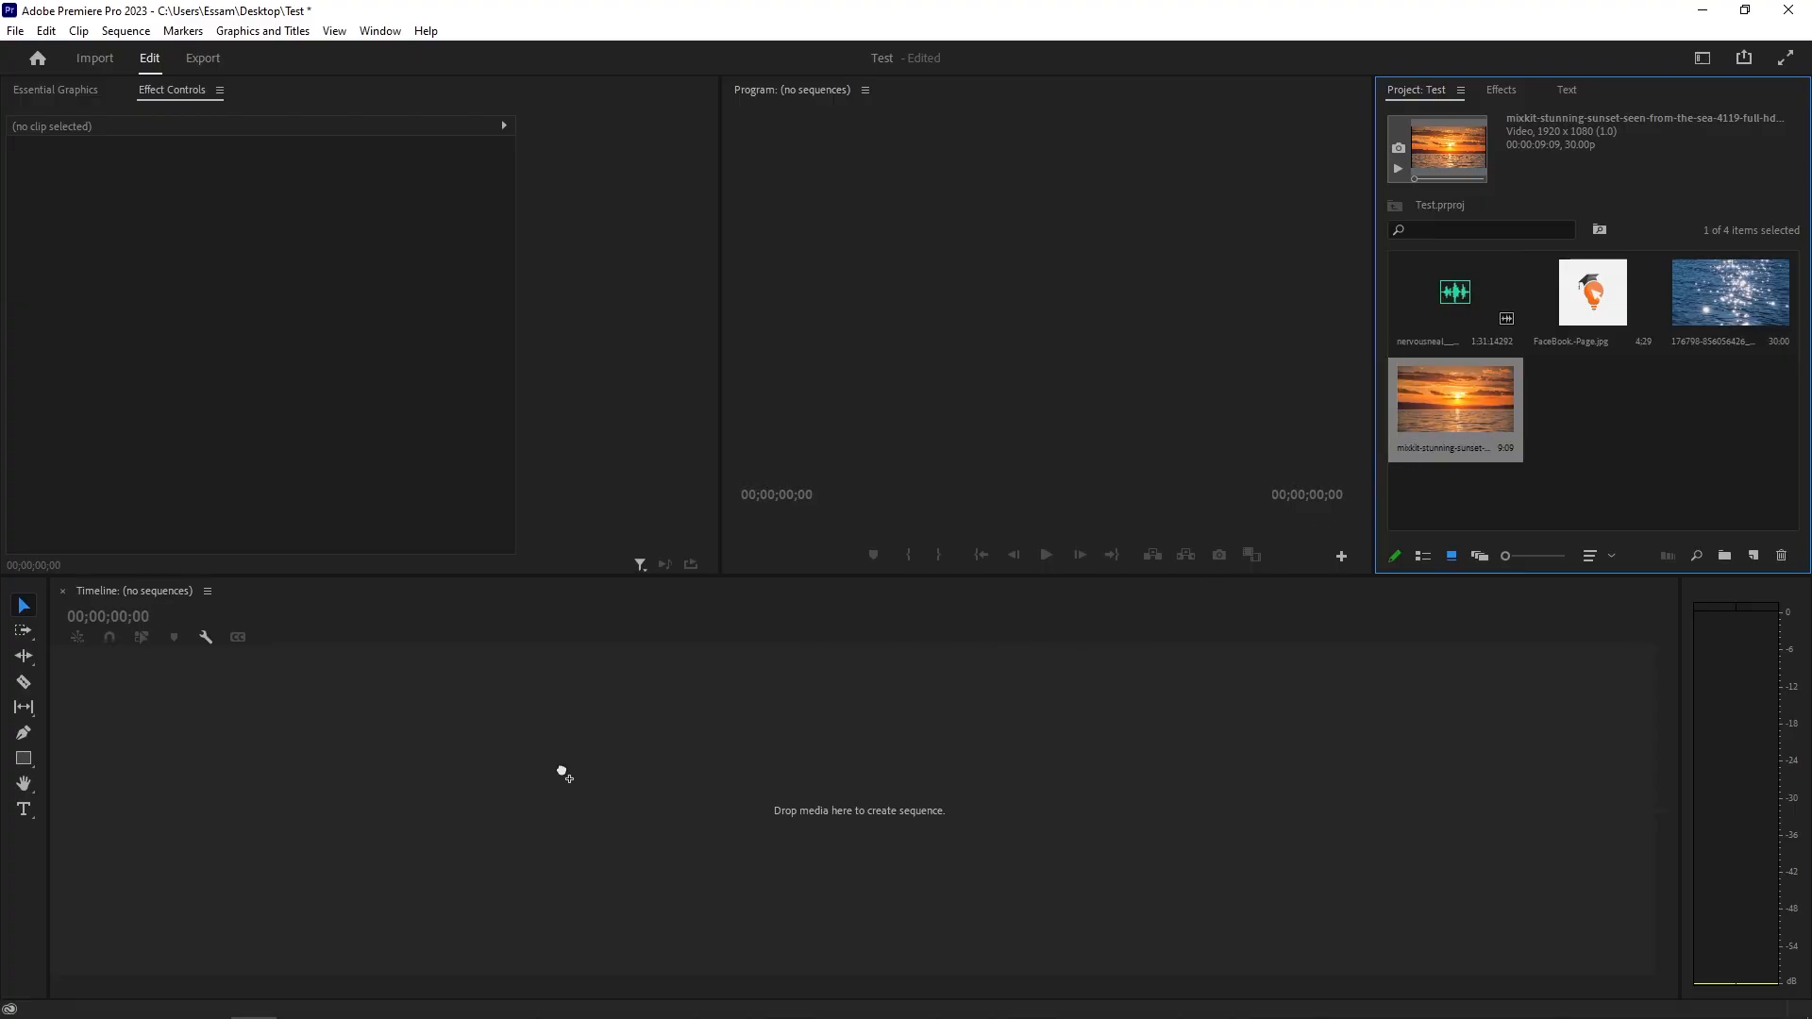
pyautogui.moveTo(1036, 981); pyautogui.dragTo(655, 935)
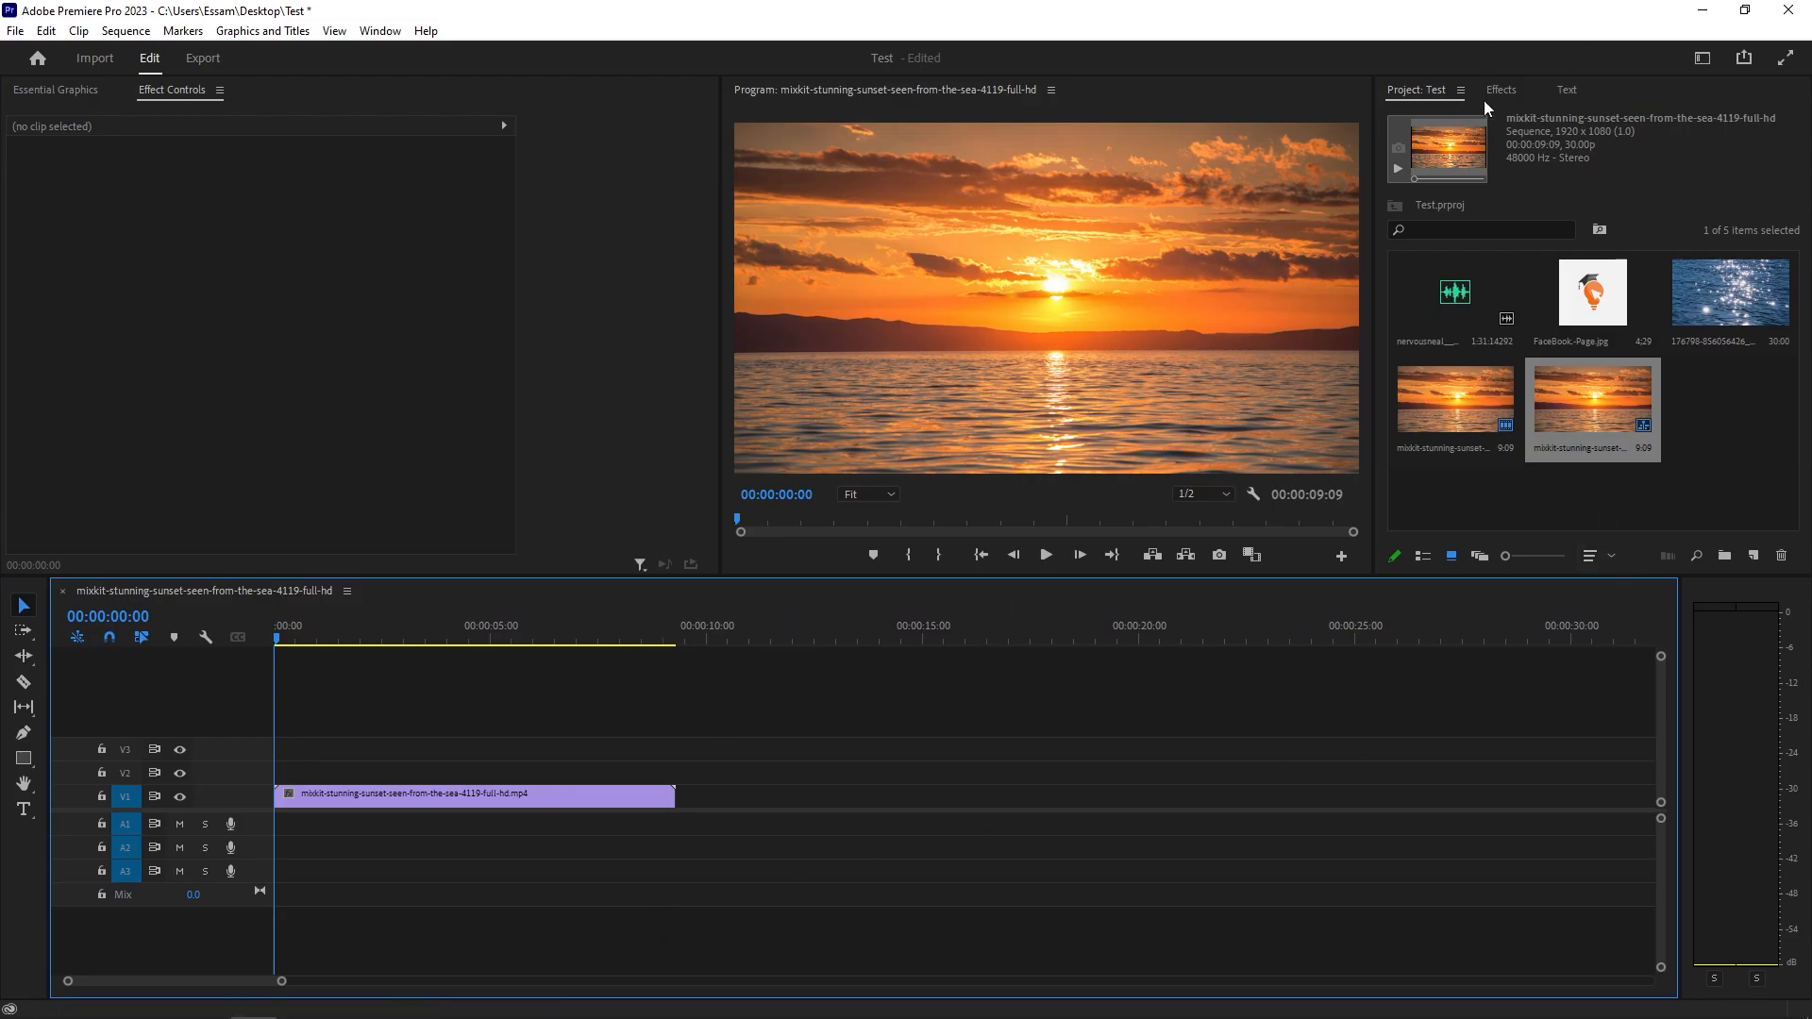
# - Check the project's Preview Area option and inspect the details of the sunset video, the 176798 video and FaceBook.-Page.jpg
pyautogui.click(1460, 90)
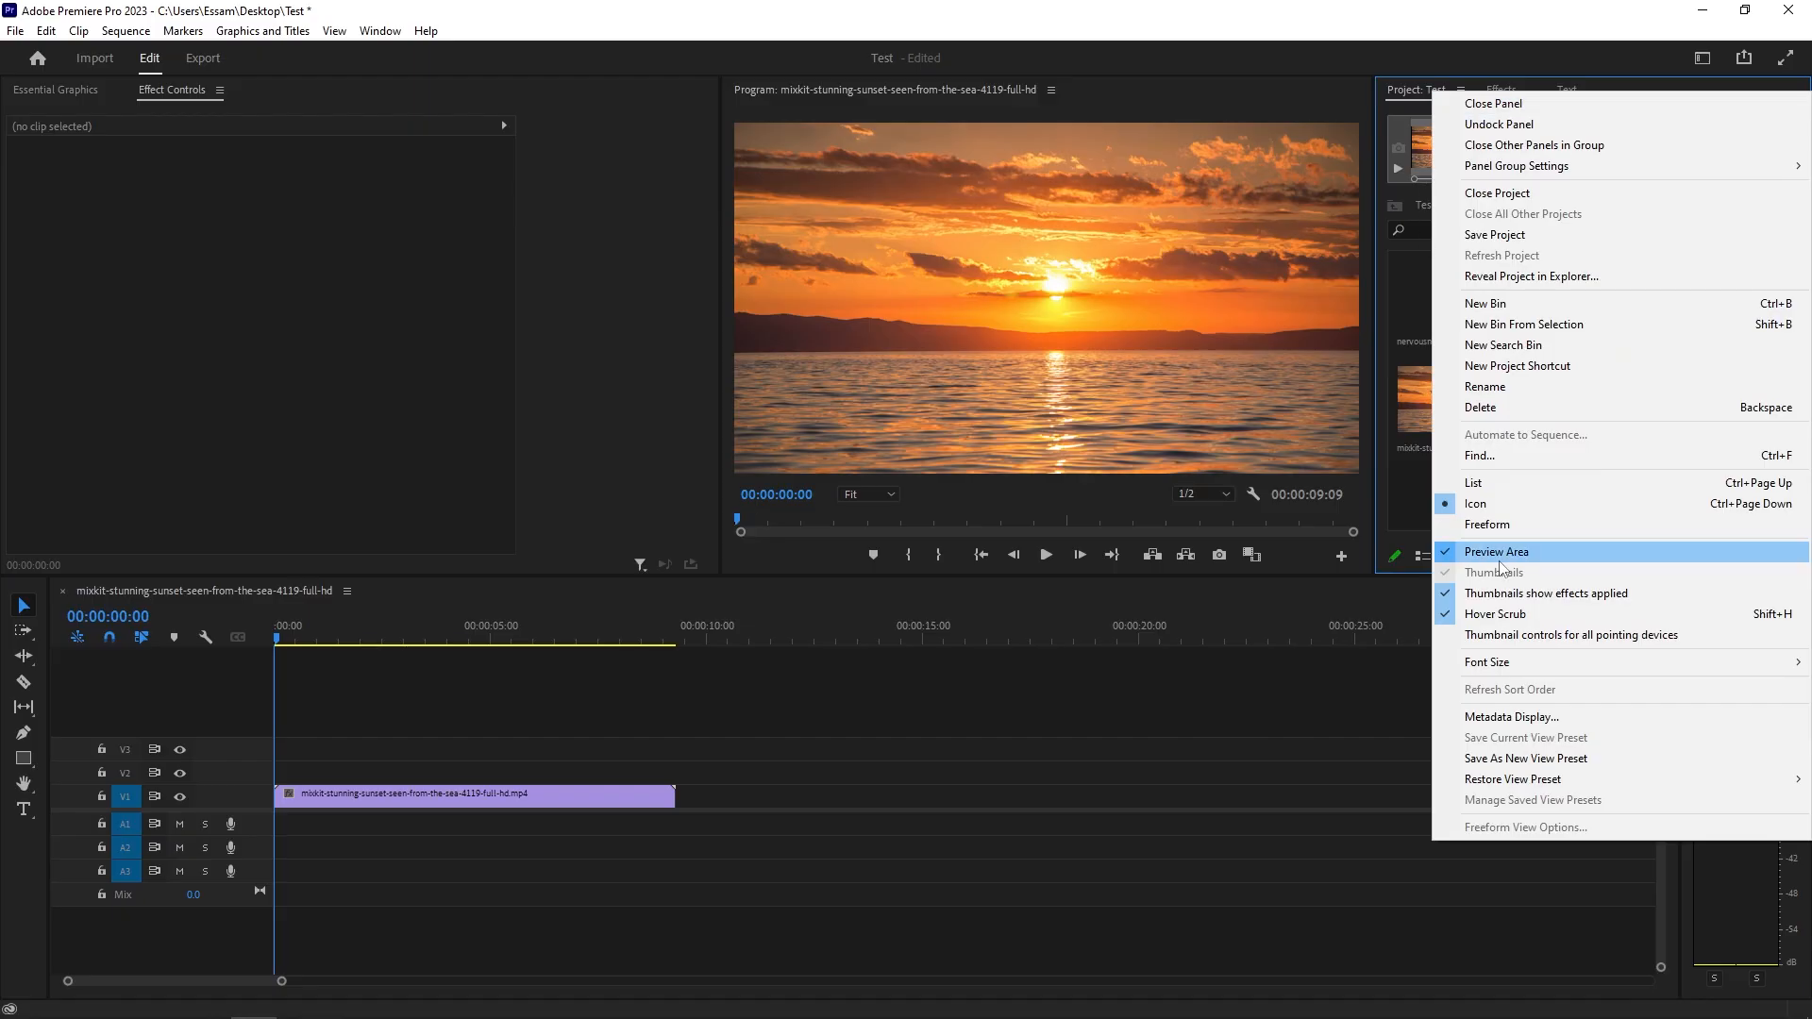
pyautogui.click(1427, 85)
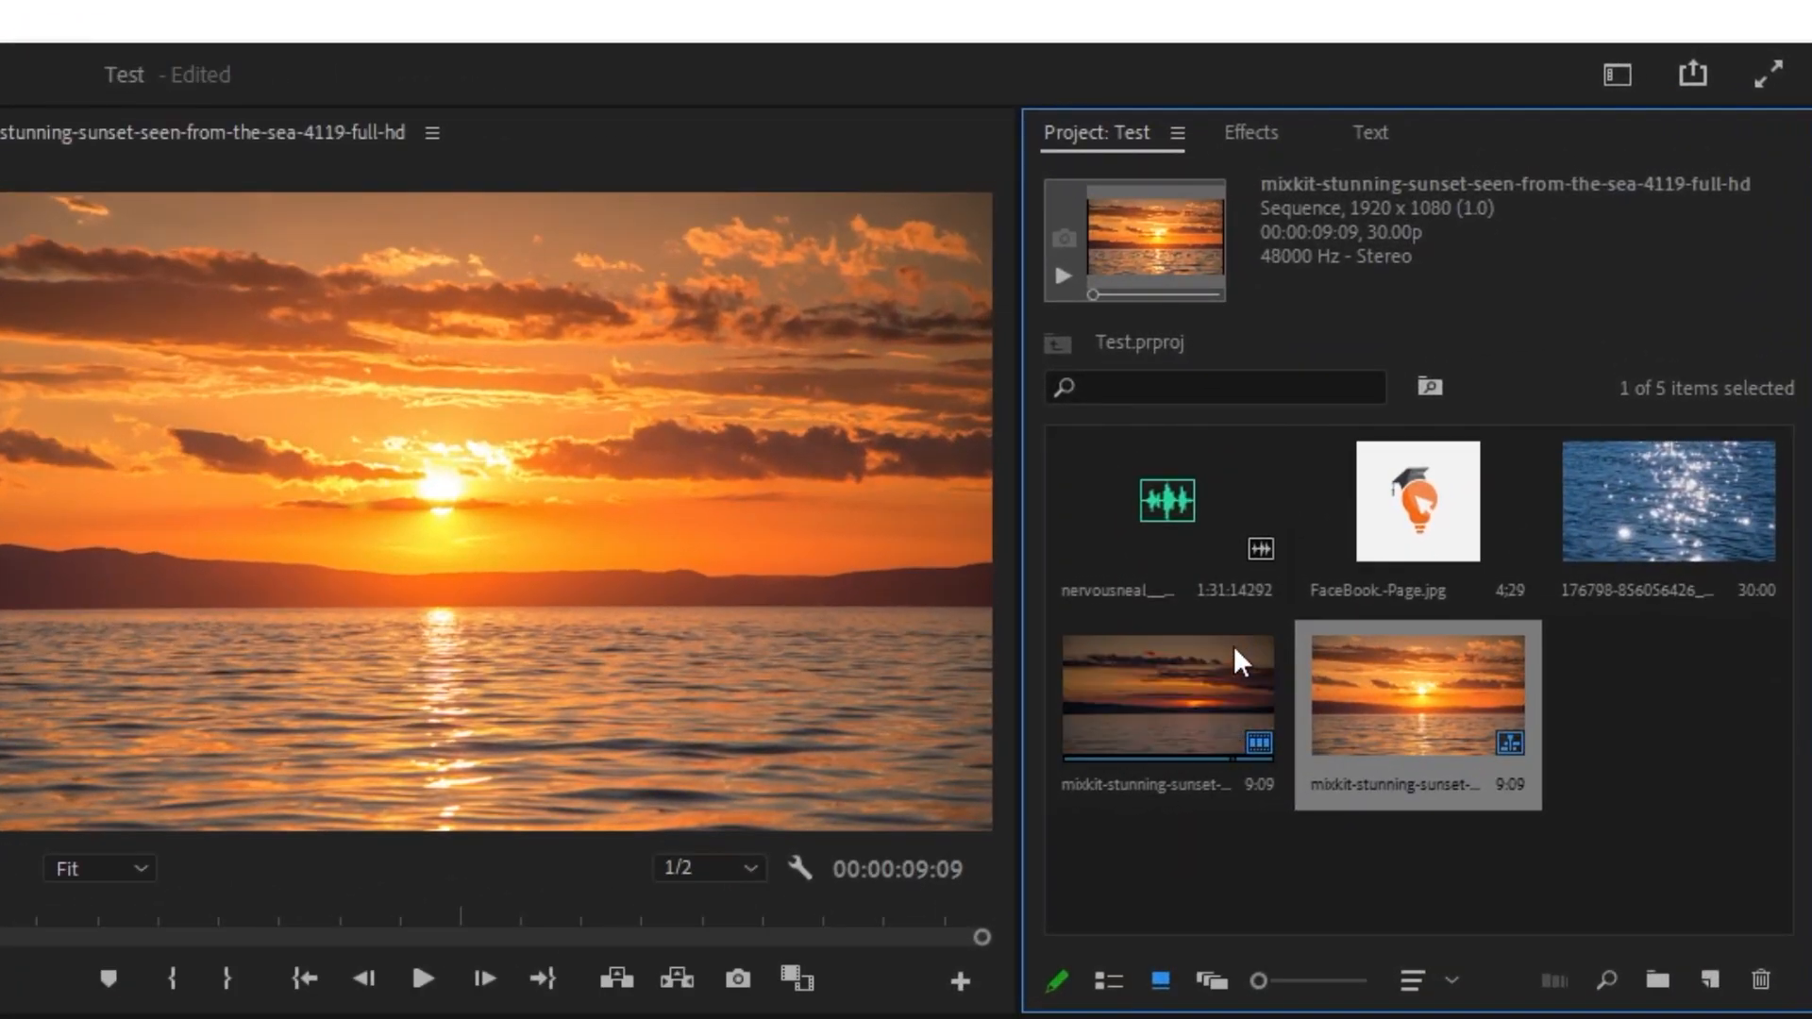
pyautogui.click(1232, 645)
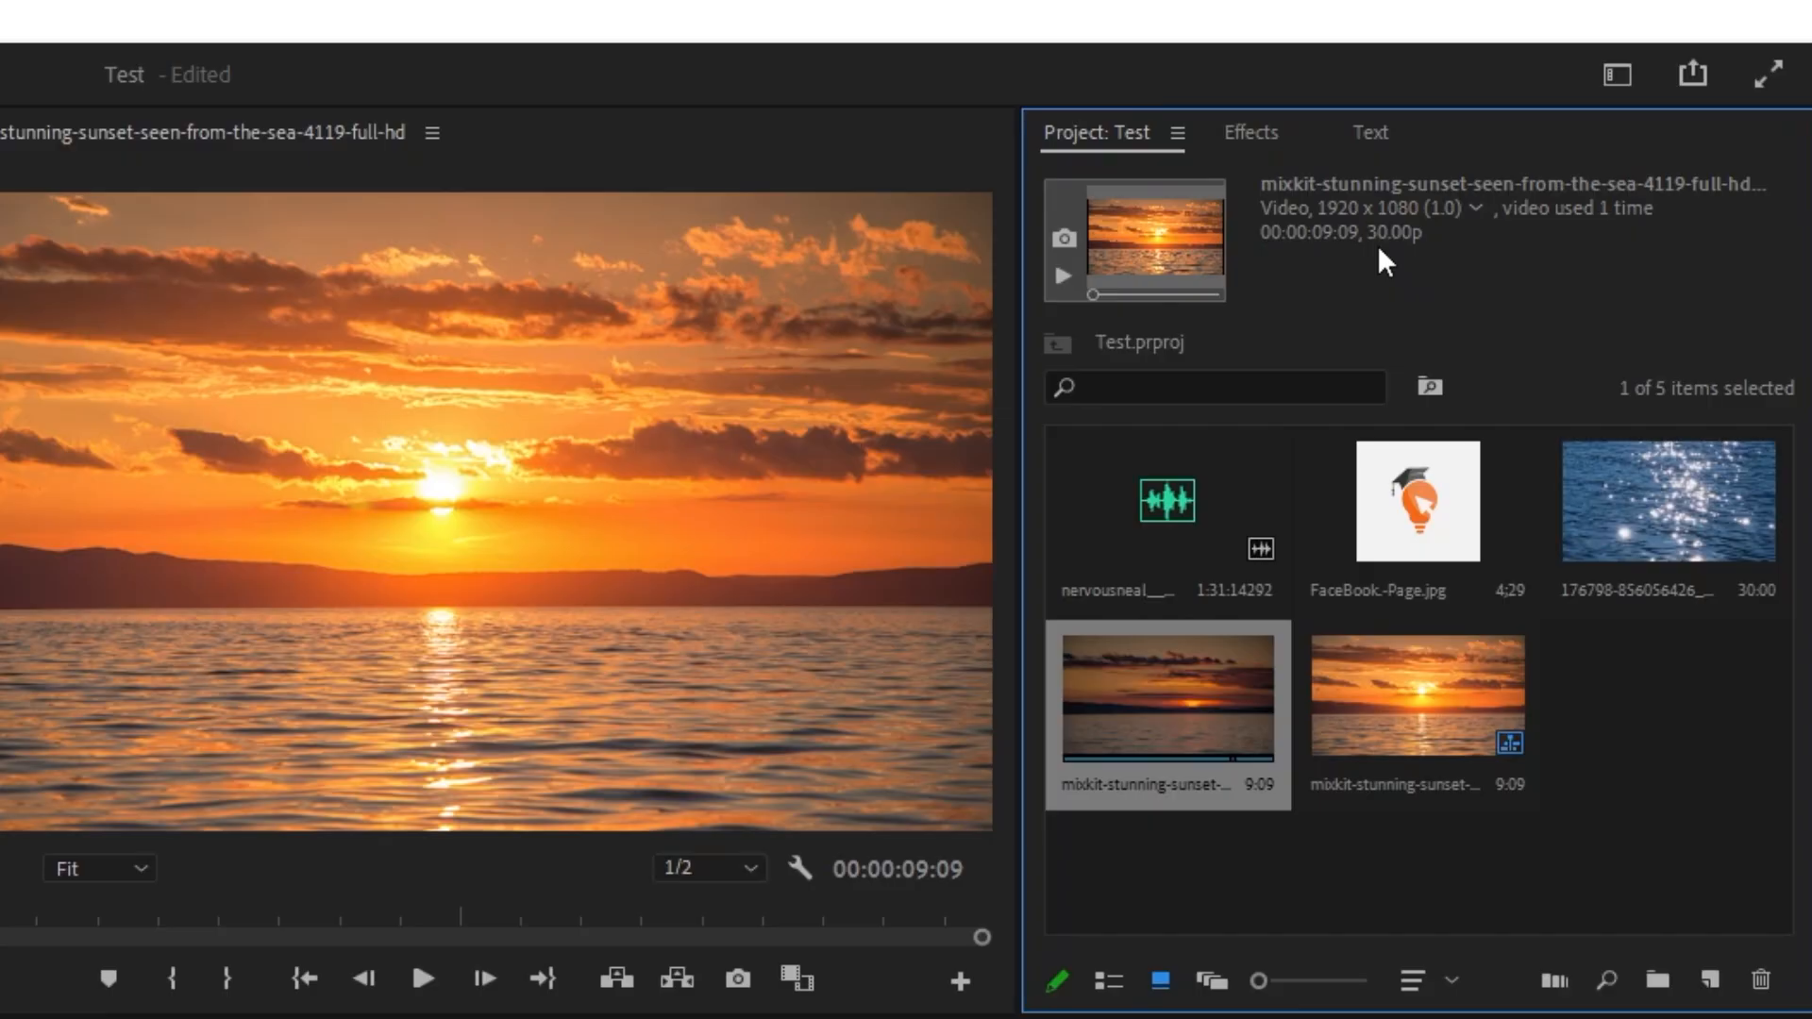
pyautogui.click(1633, 511)
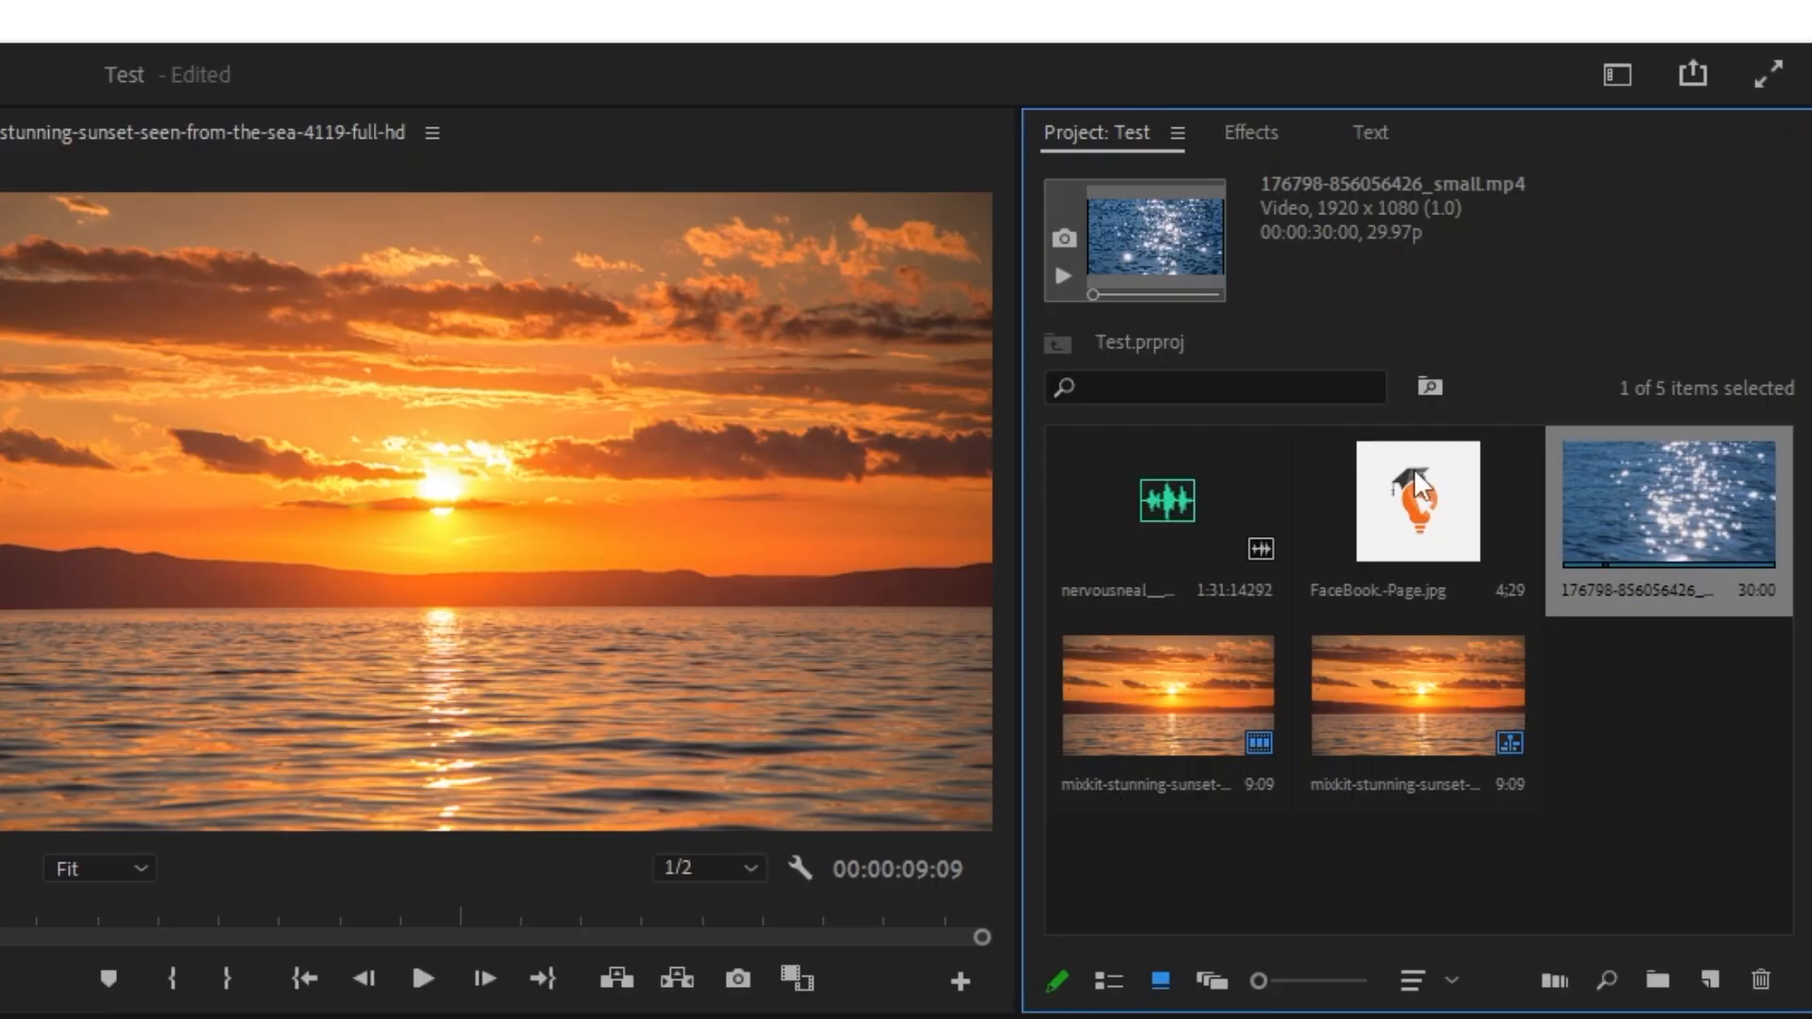
pyautogui.click(1429, 519)
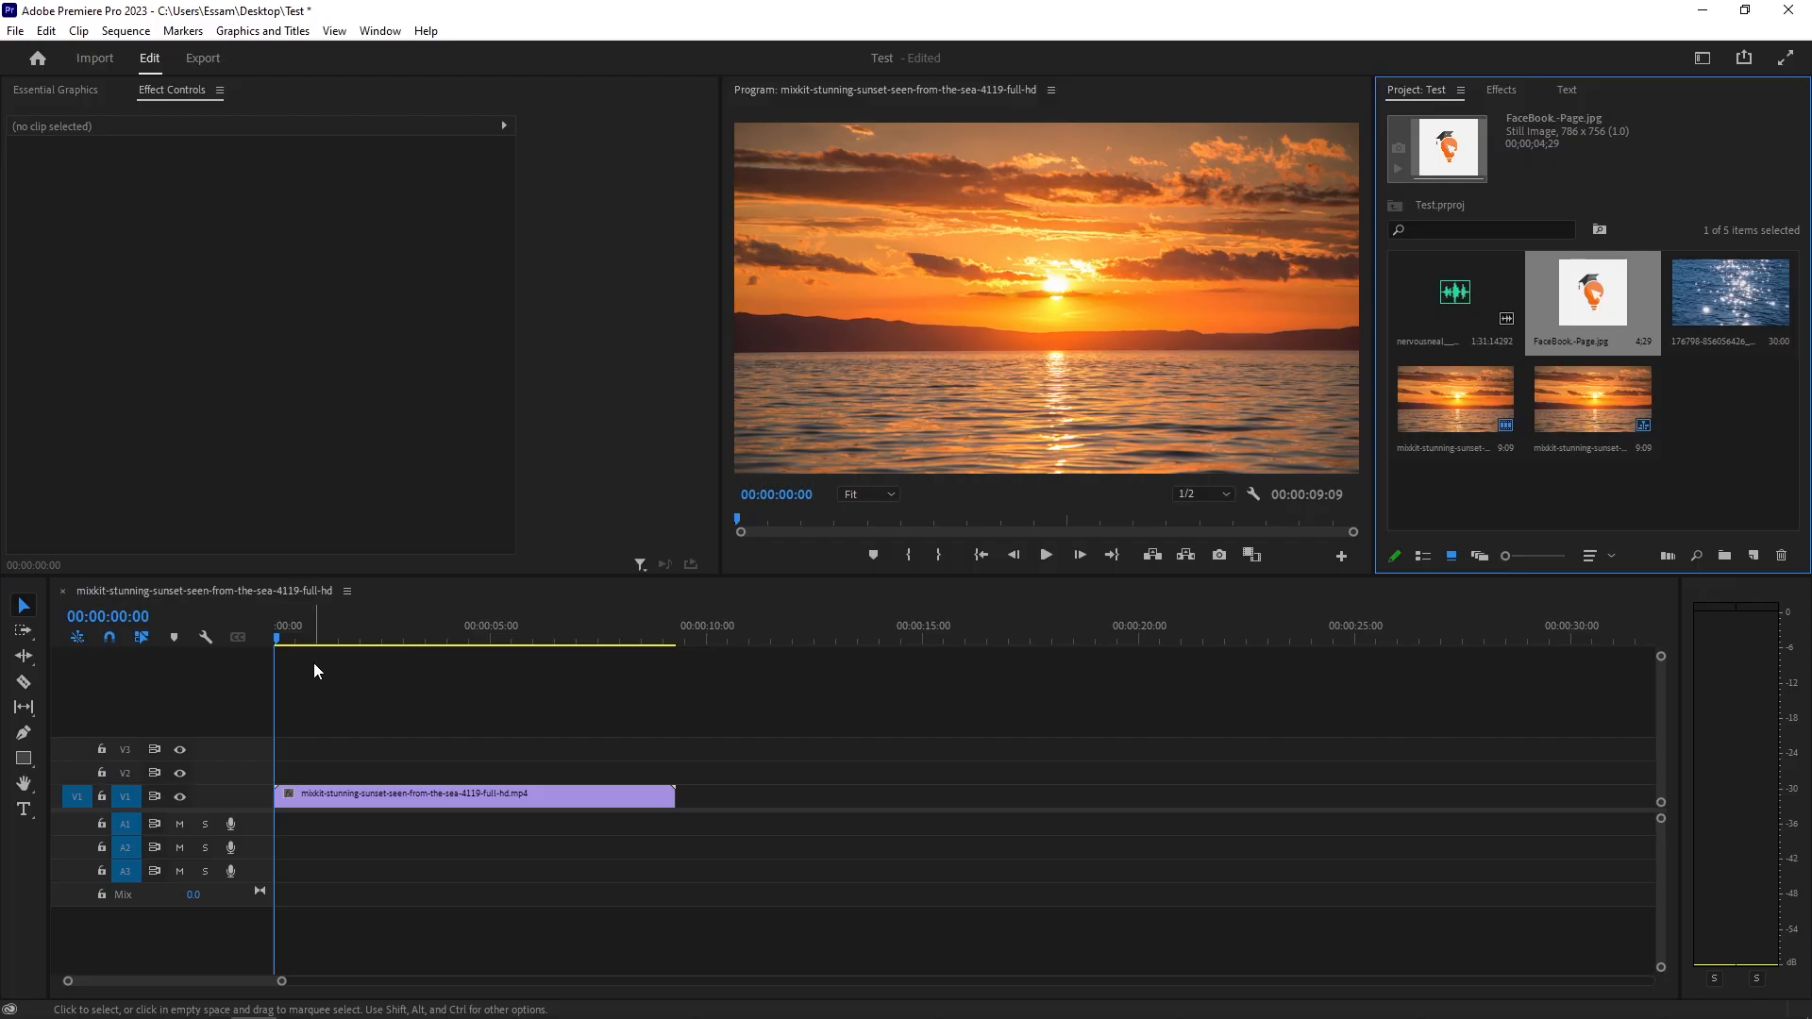
# - Move the playhead within the sunset clip, play a few seconds from the beginning, and return to the sequence start
pyautogui.click(343, 634)
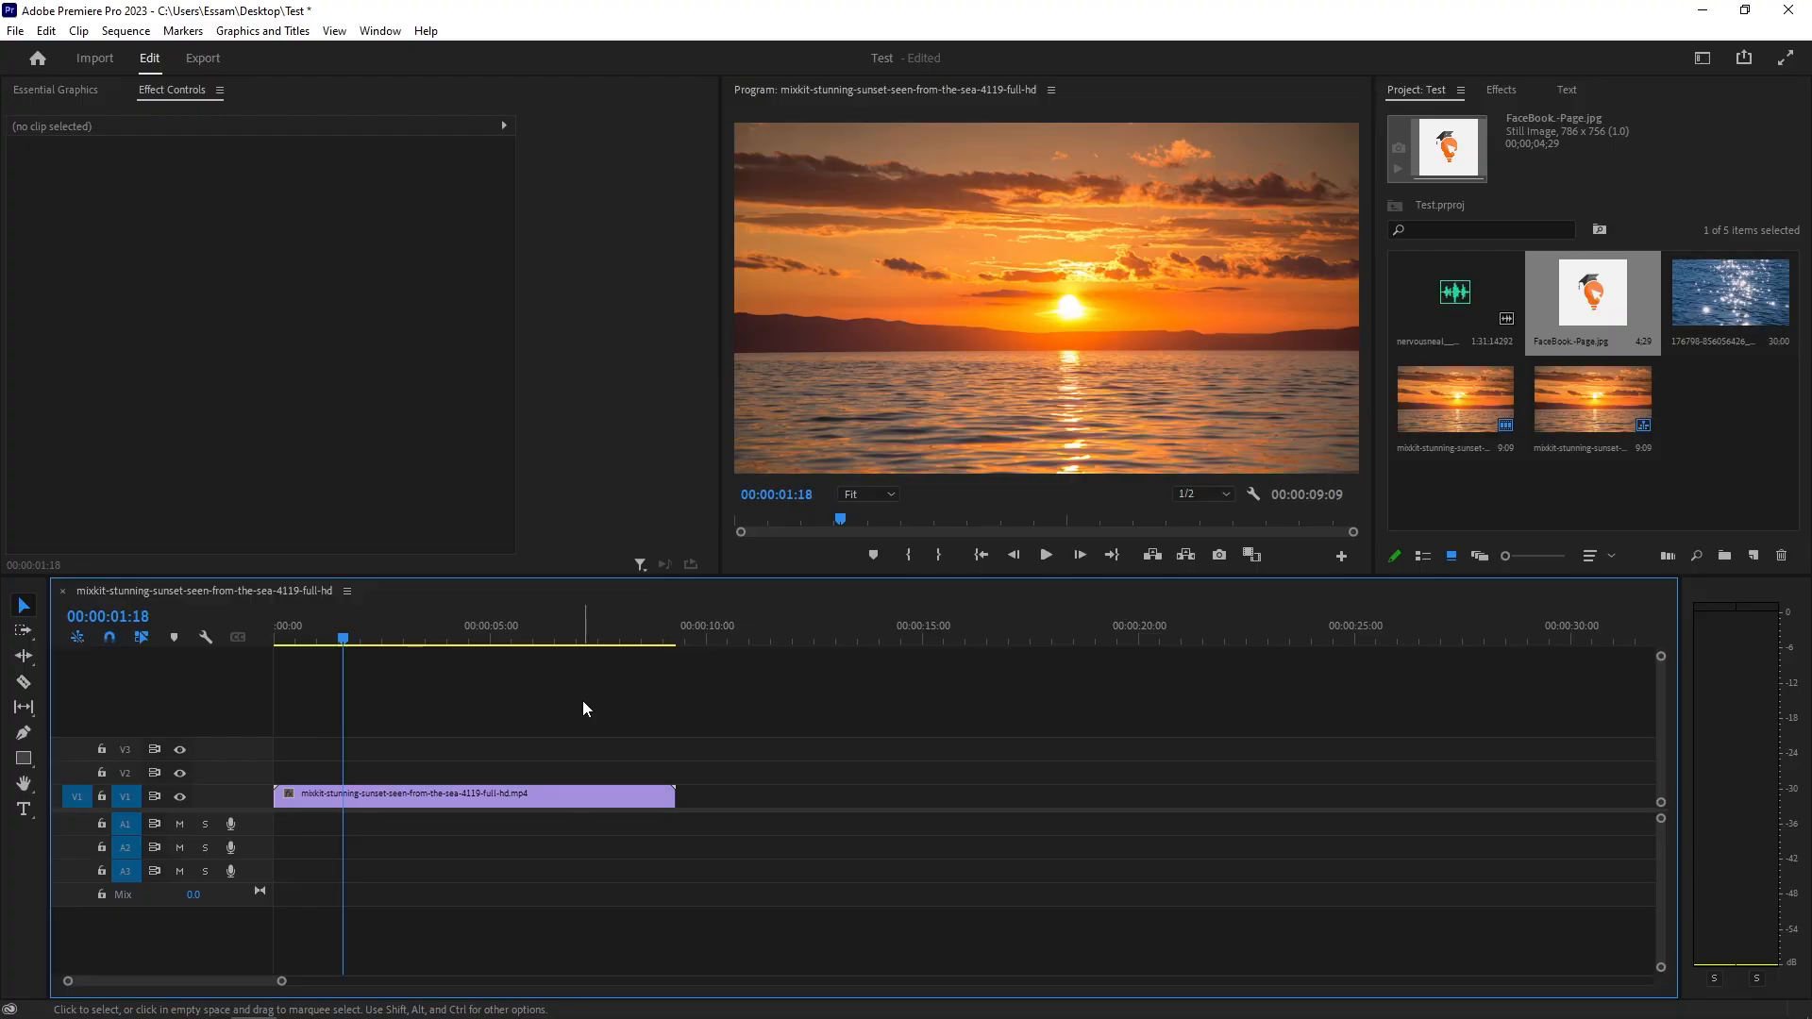
pyautogui.moveTo(343, 639); pyautogui.dragTo(273, 637)
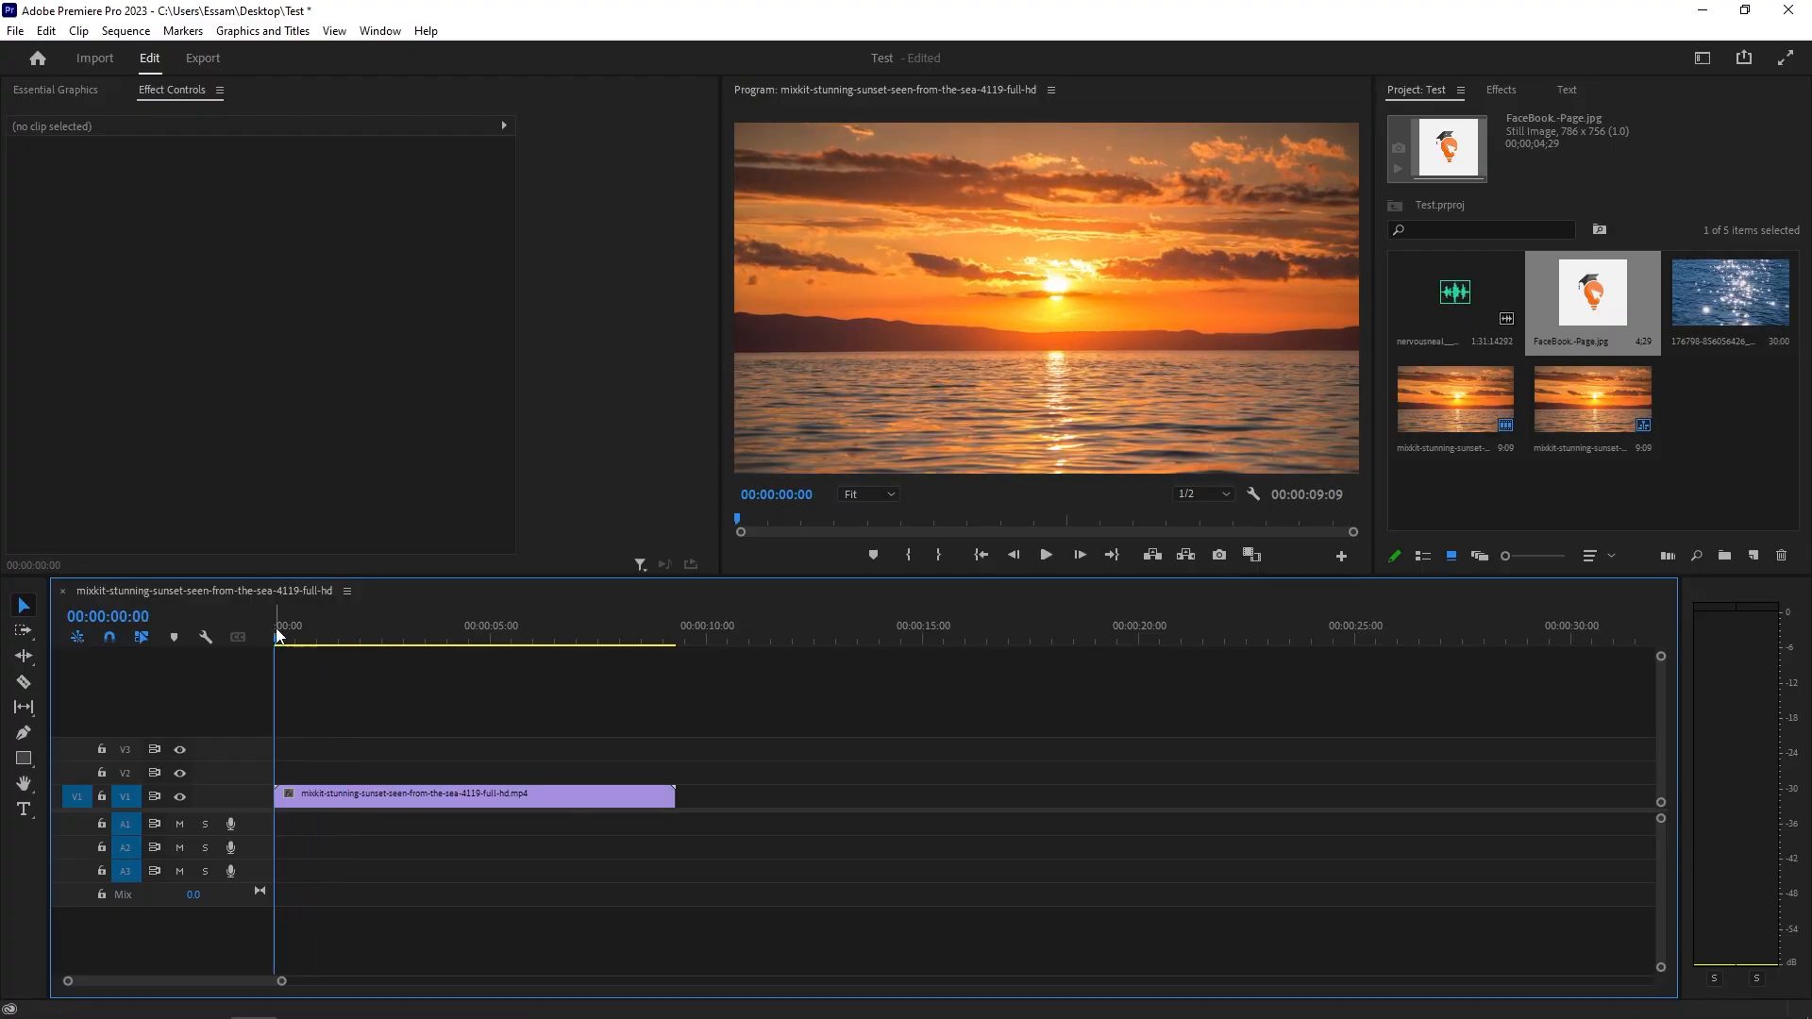
pyautogui.click(281, 639)
pyautogui.press('space')
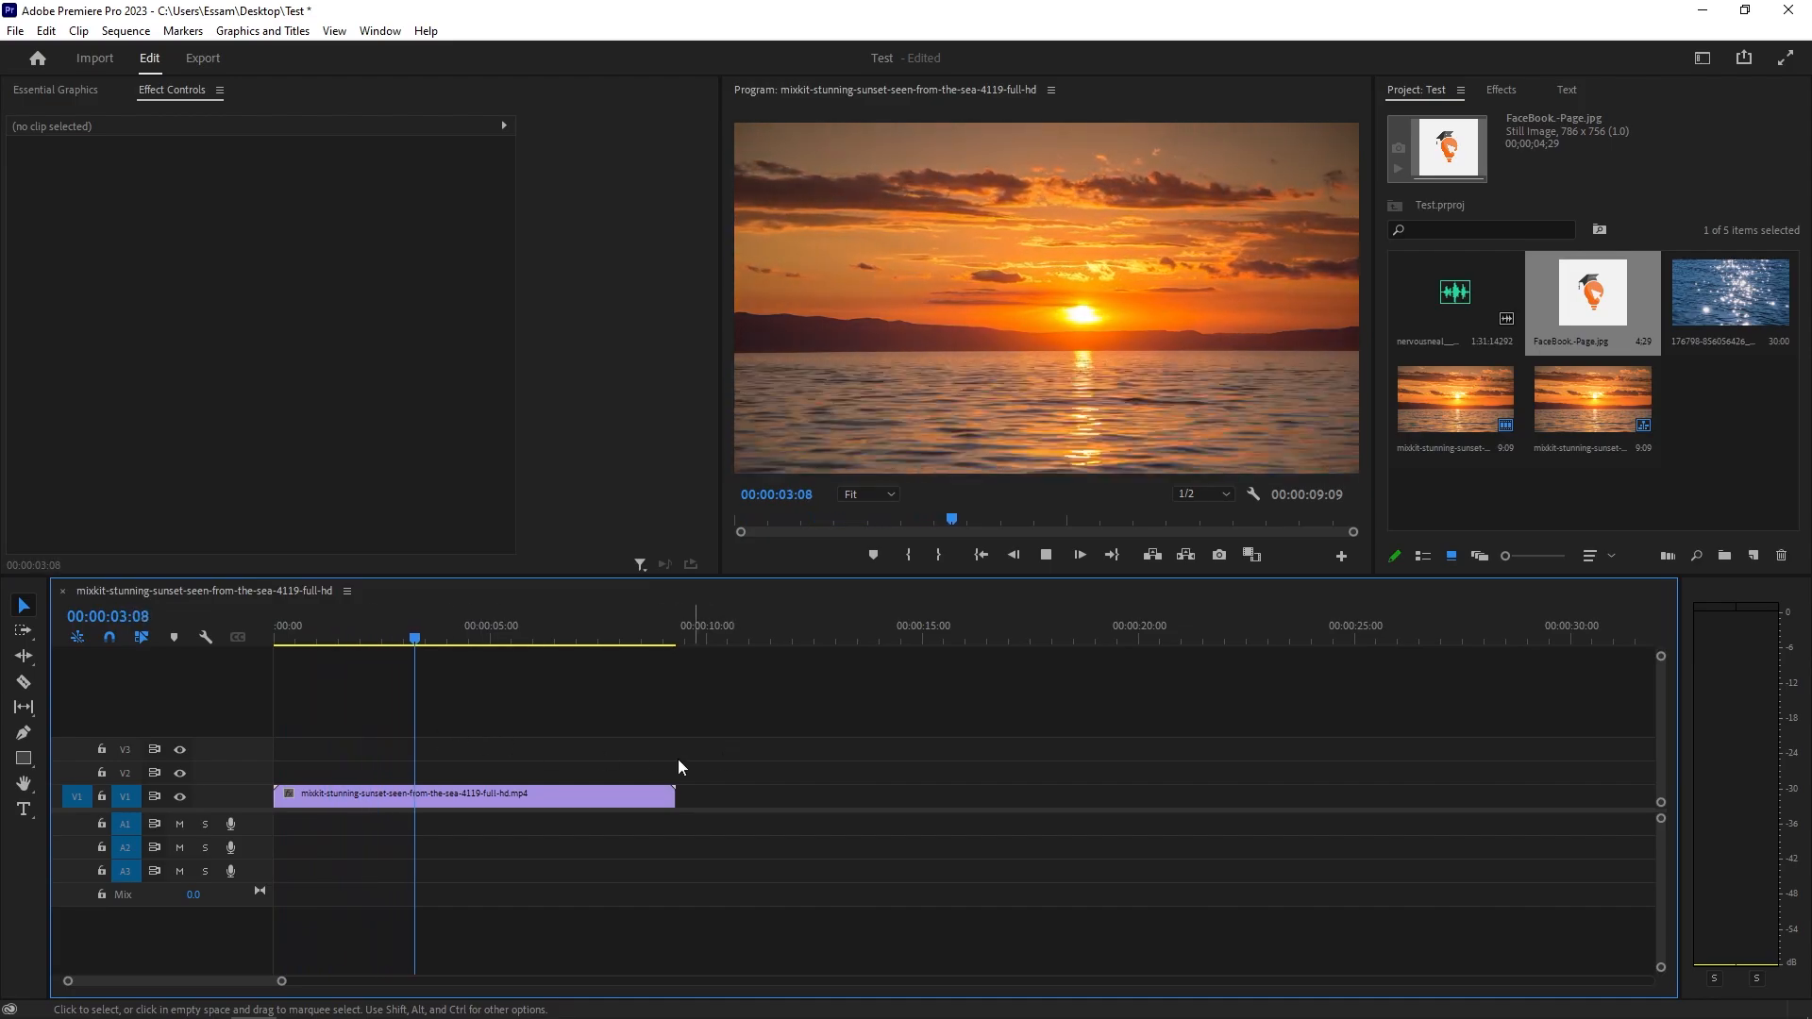
pyautogui.press('space')
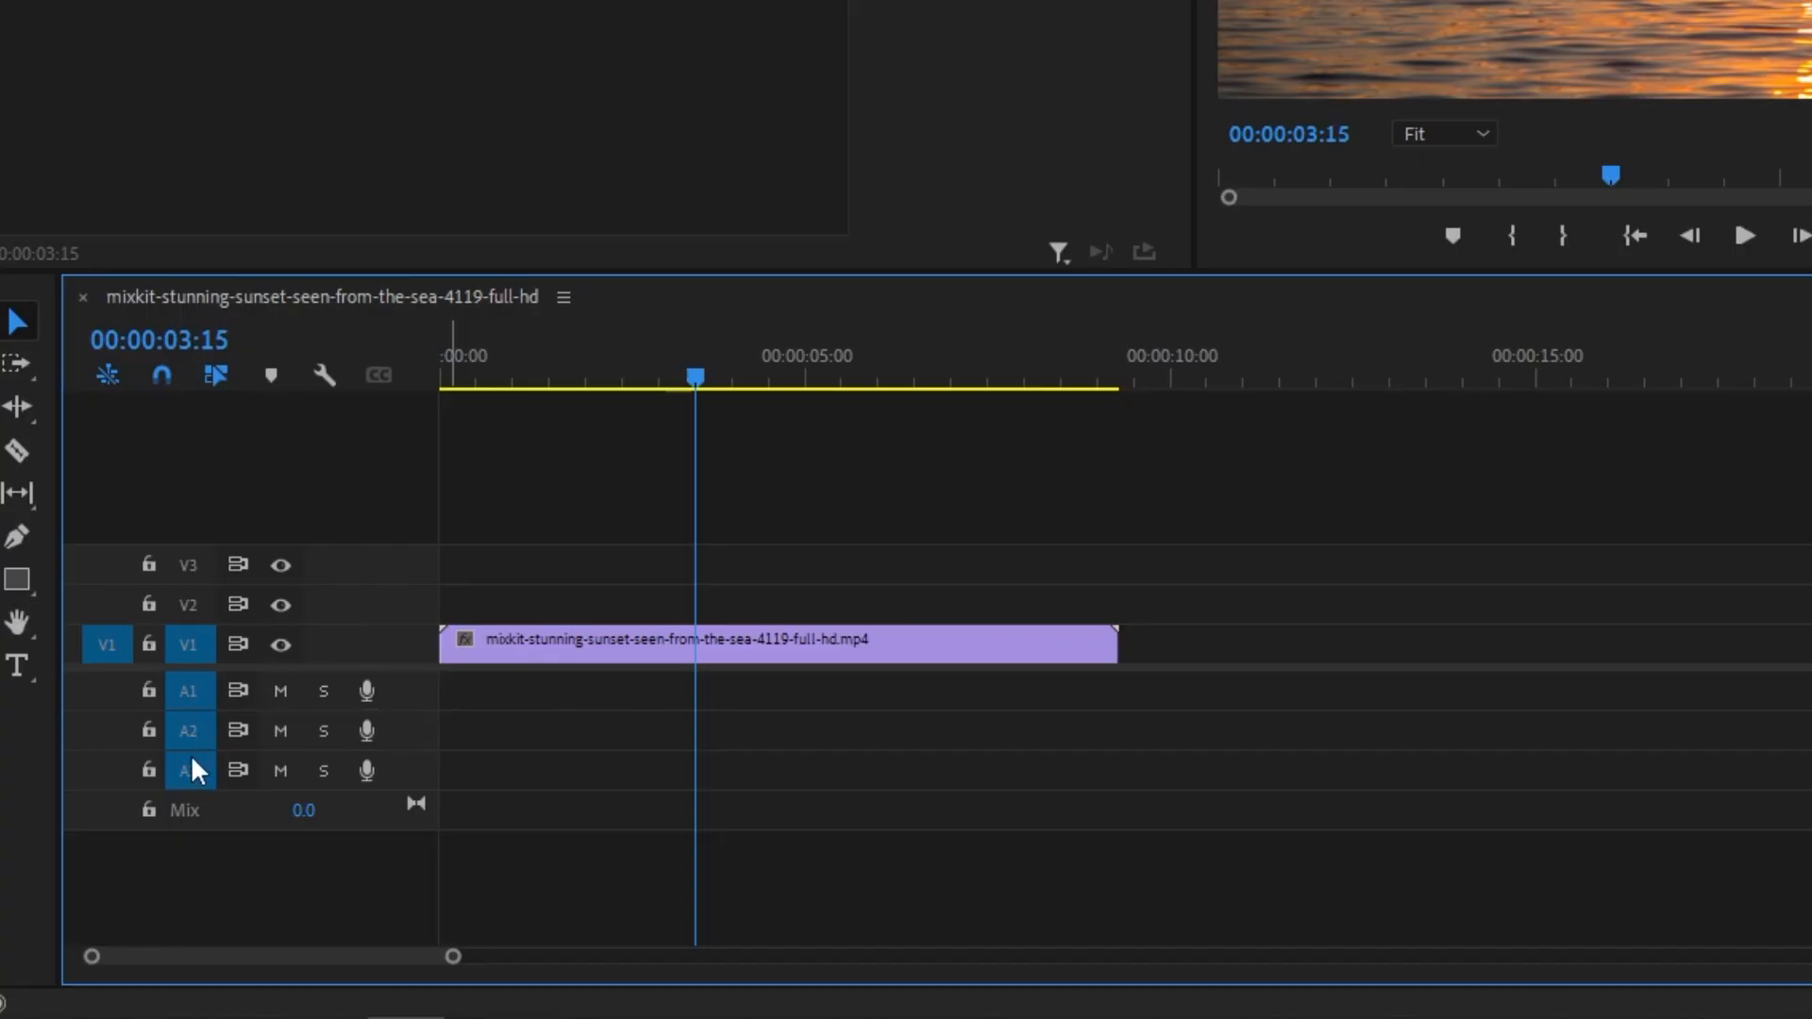
pyautogui.press('Home')
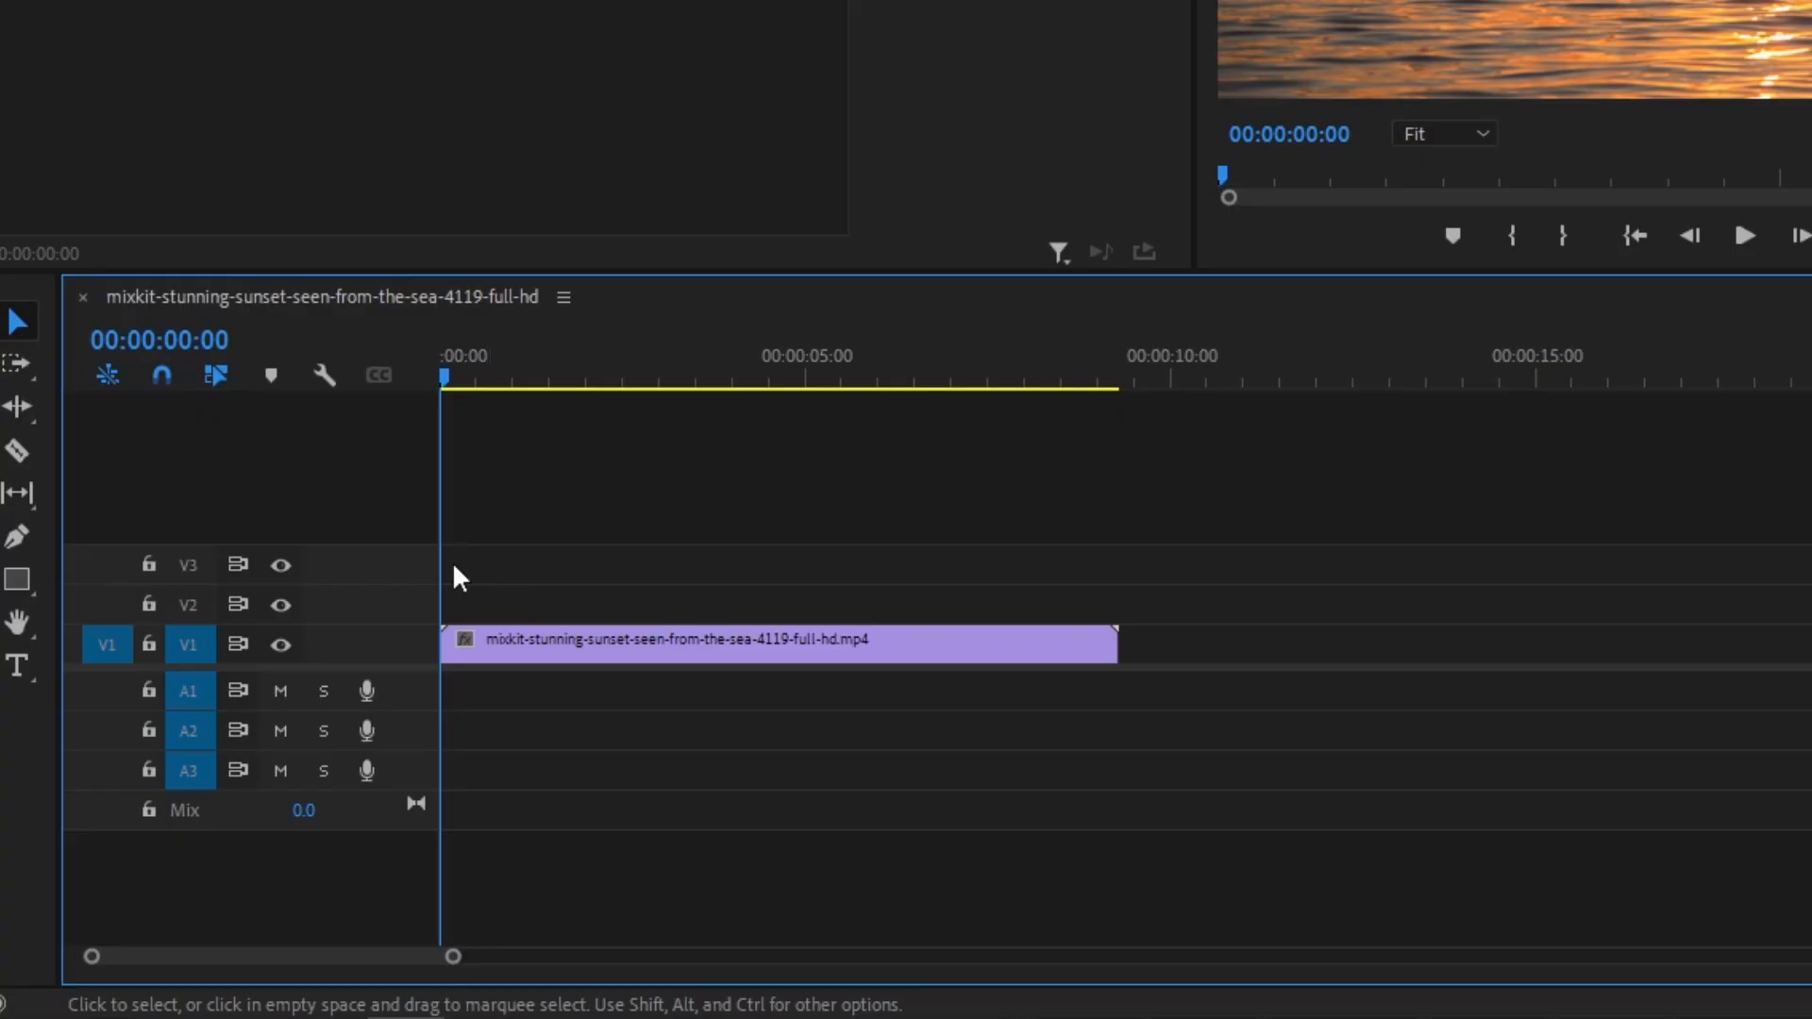
# - Add two video tracks, V4 and V5, above V3 in the timeline
pyautogui.rightClick(367, 559)
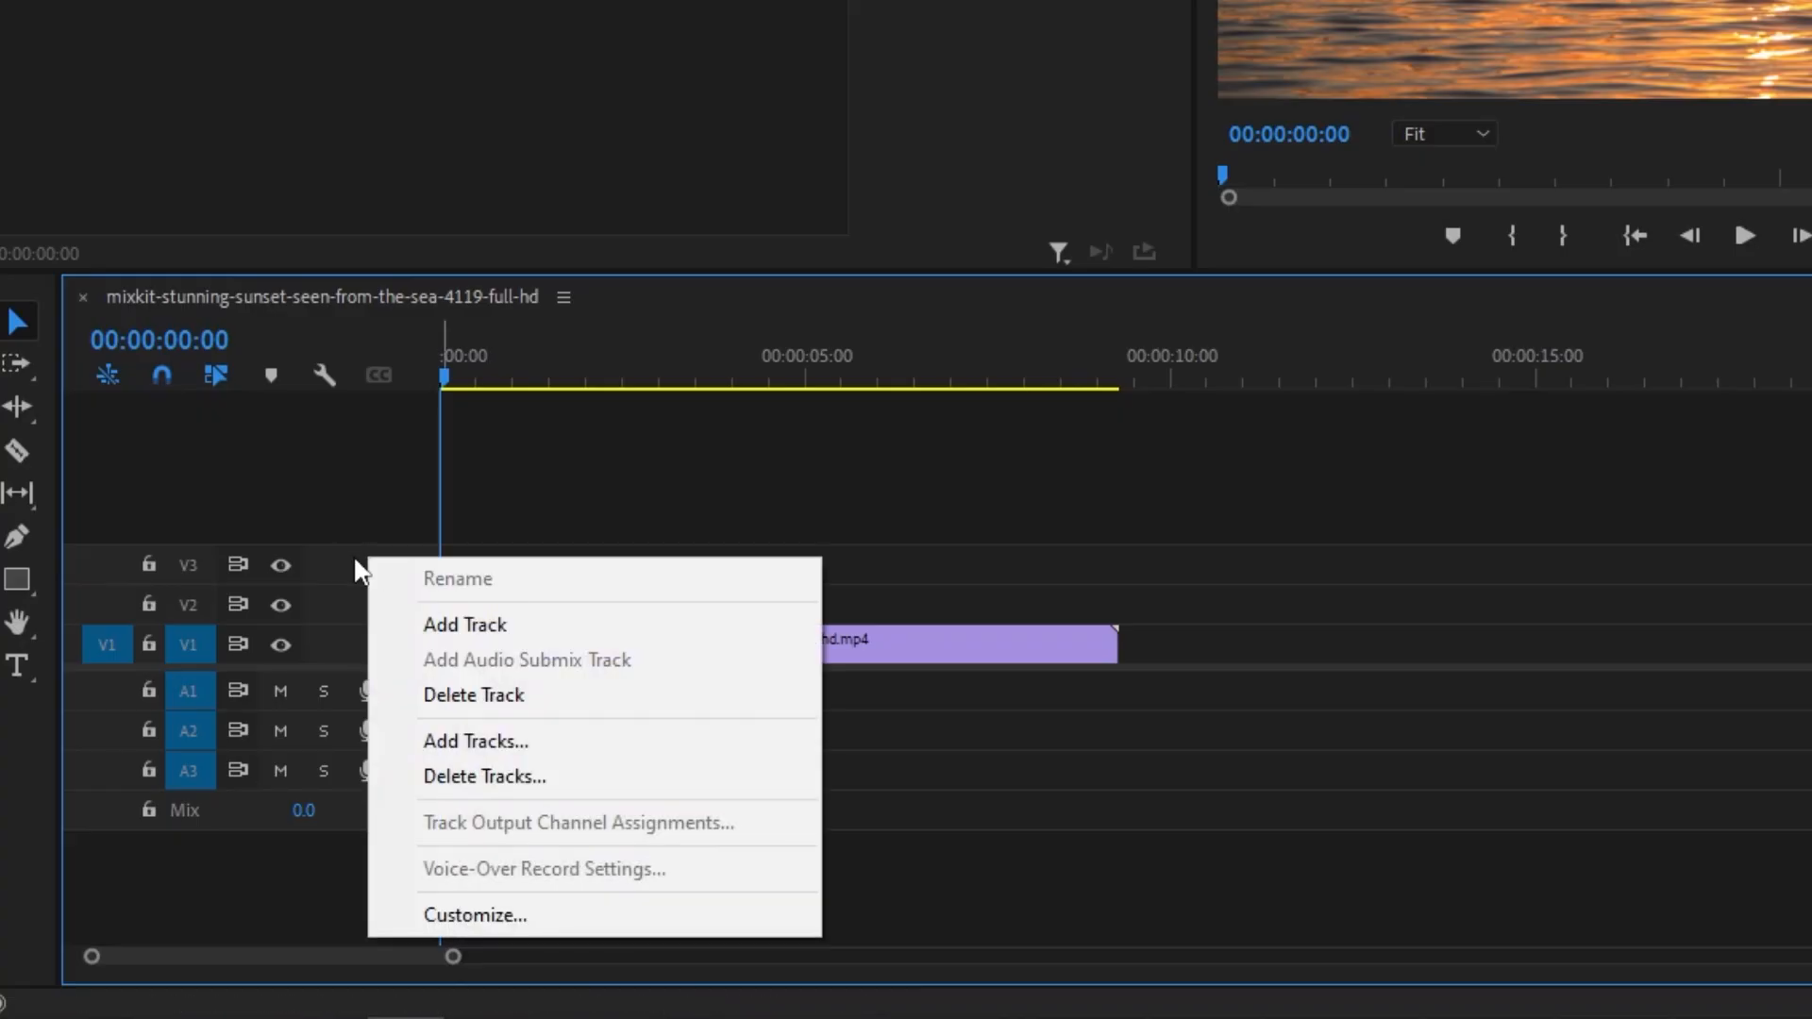
pyautogui.click(427, 623)
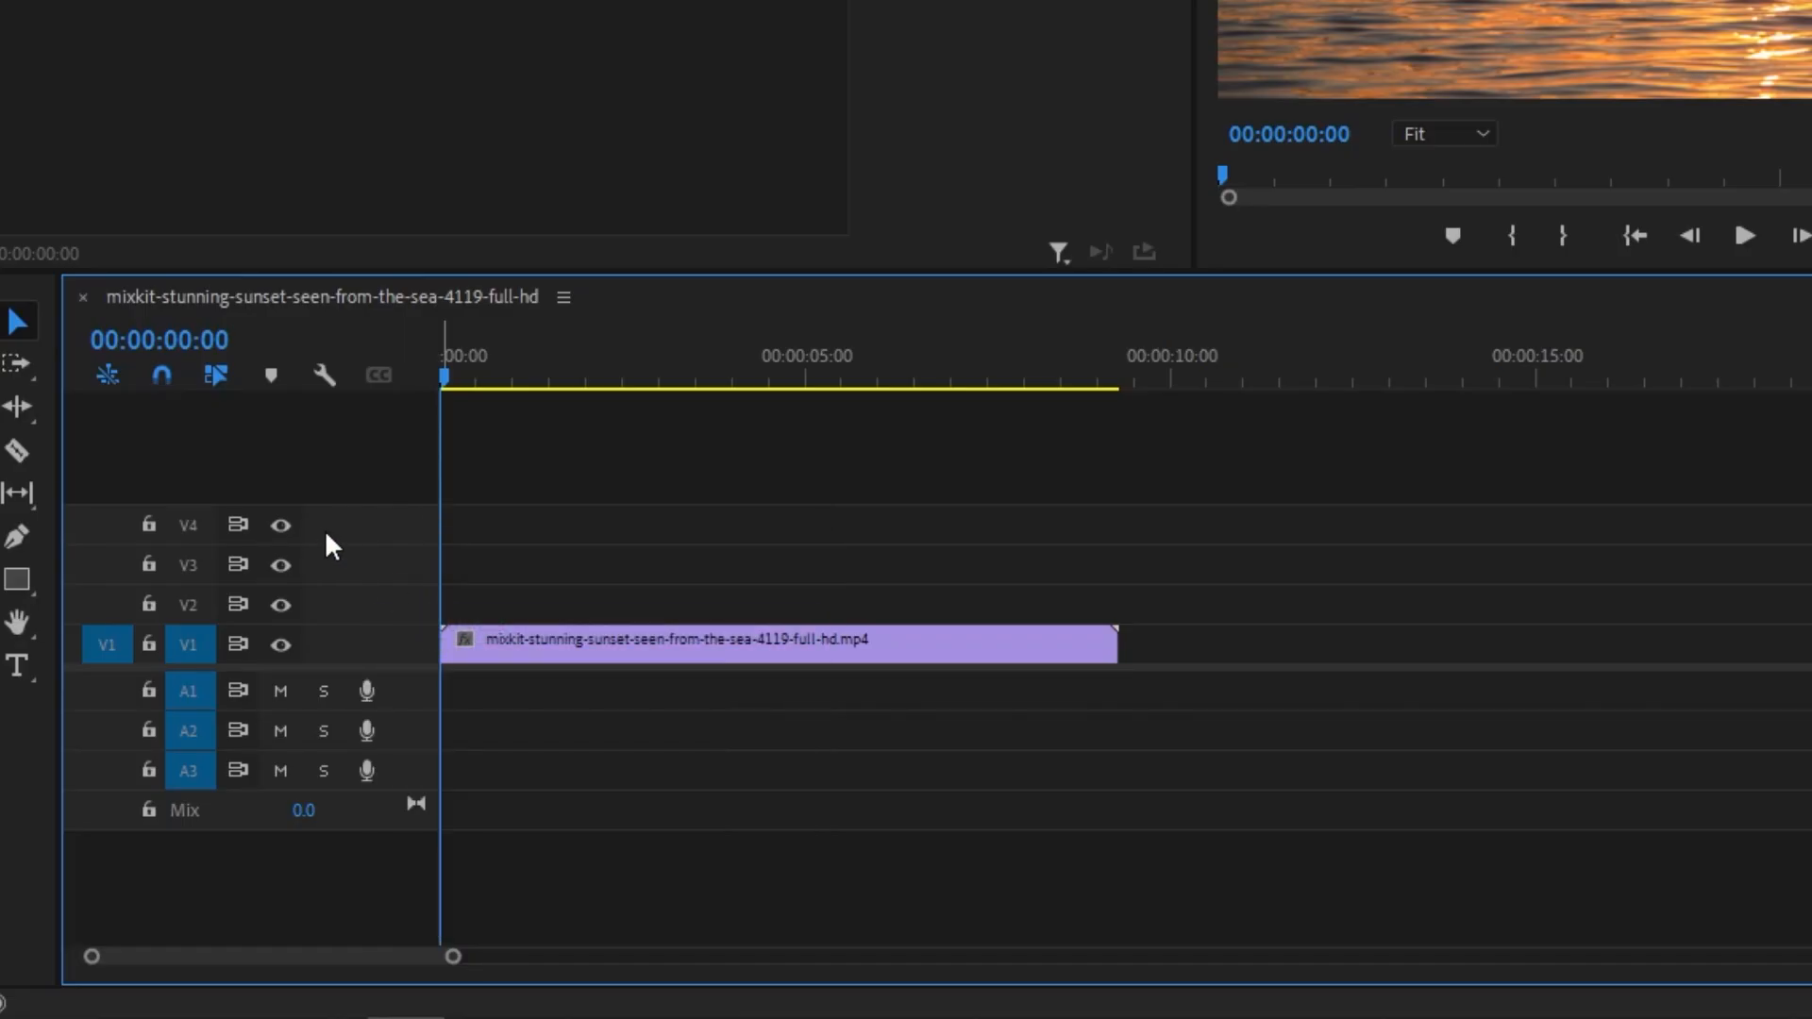
pyautogui.rightClick(377, 525)
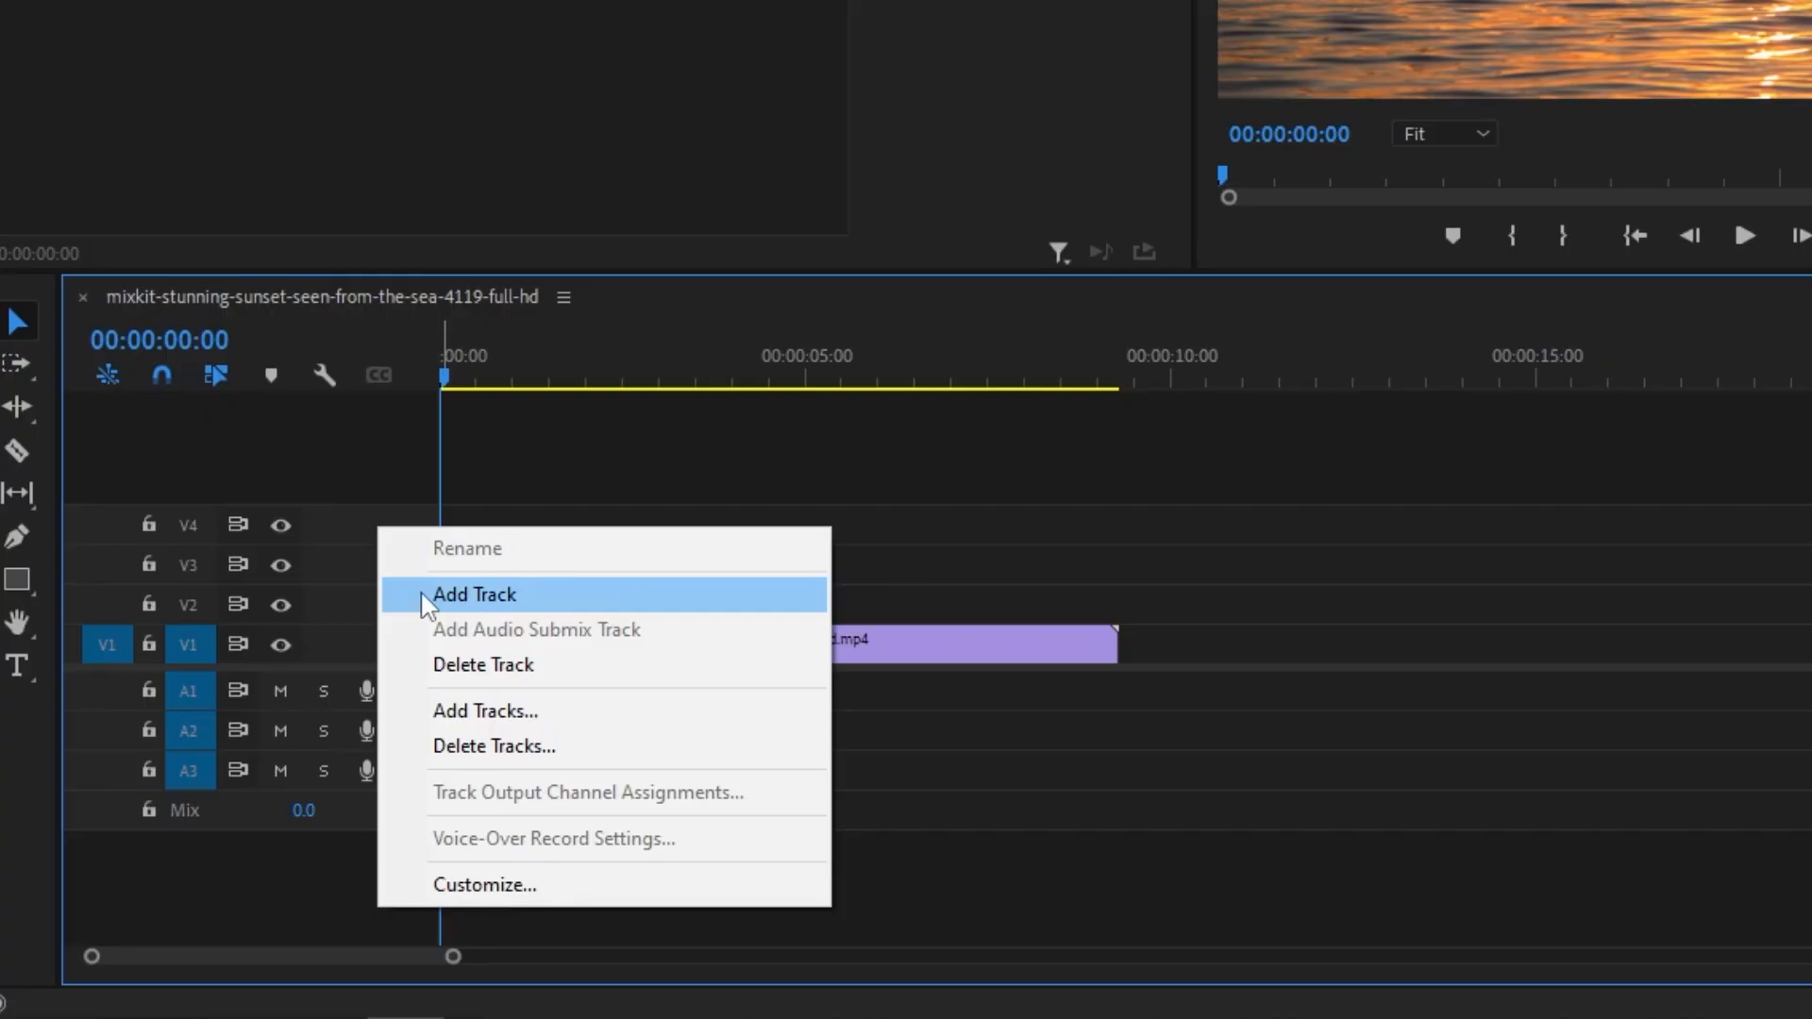
pyautogui.click(400, 584)
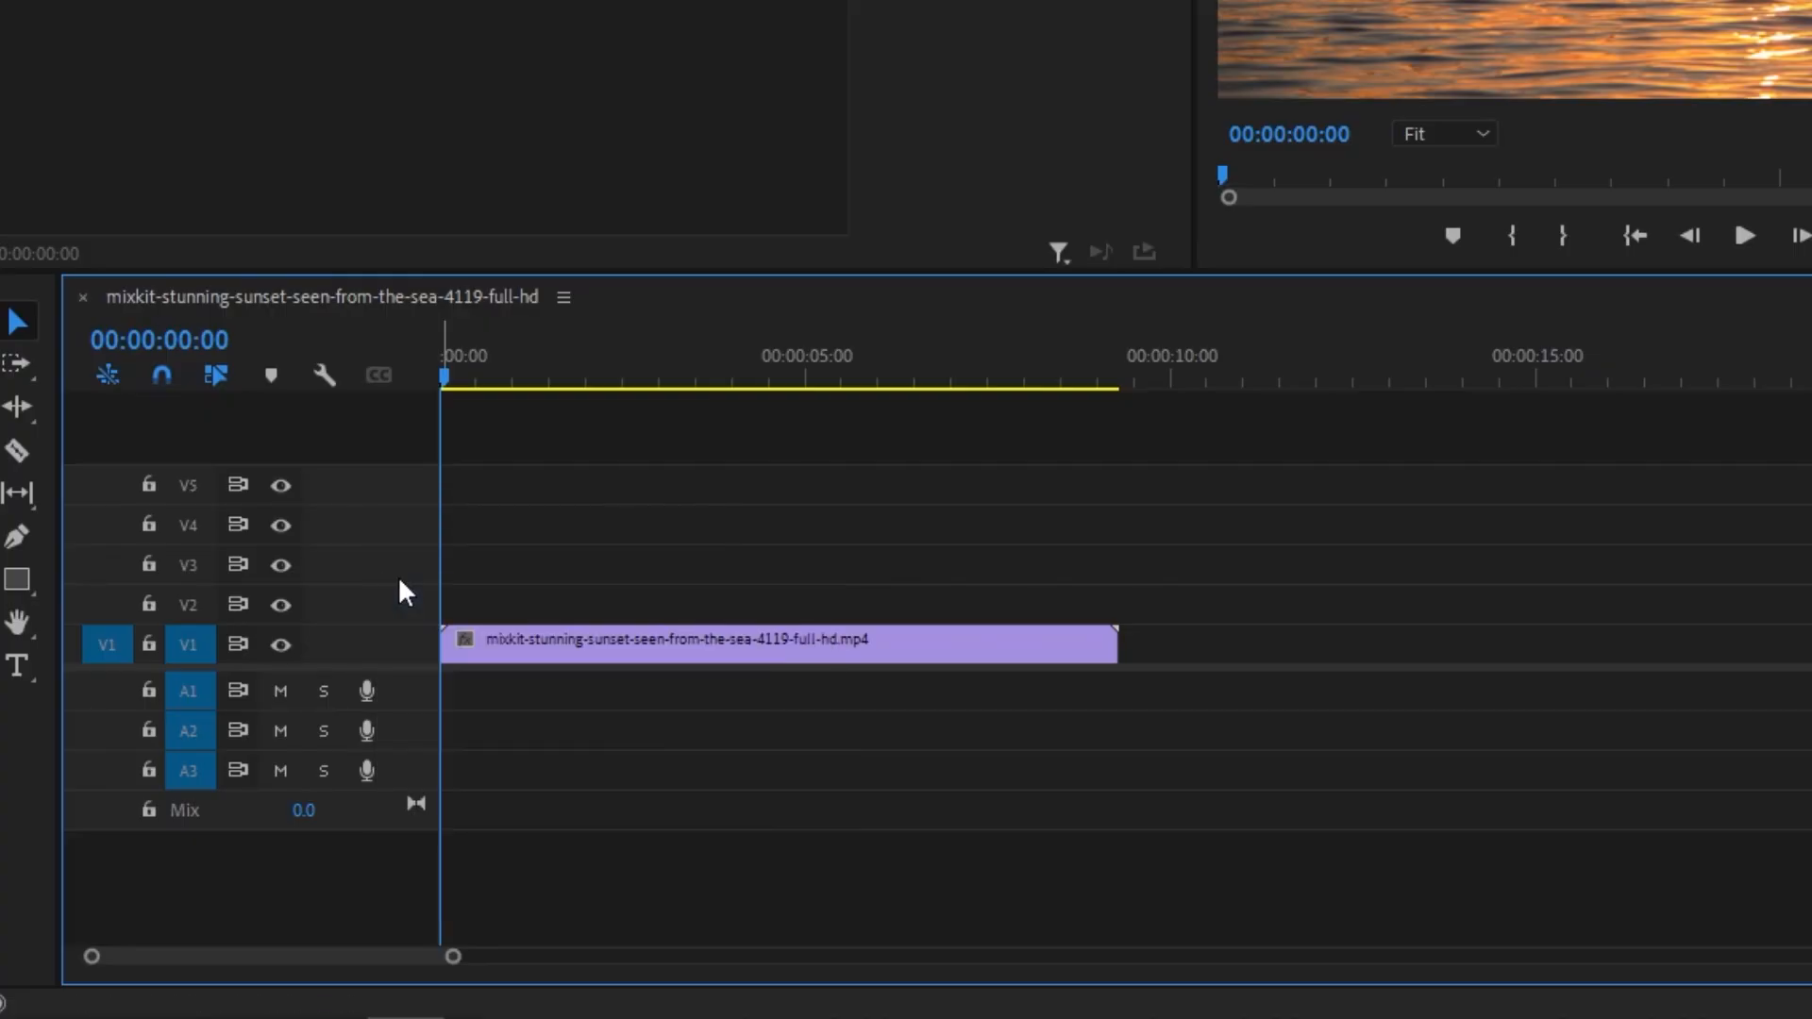
# - Delete the video tracks V5 and V4 from the timeline
pyautogui.rightClick(350, 487)
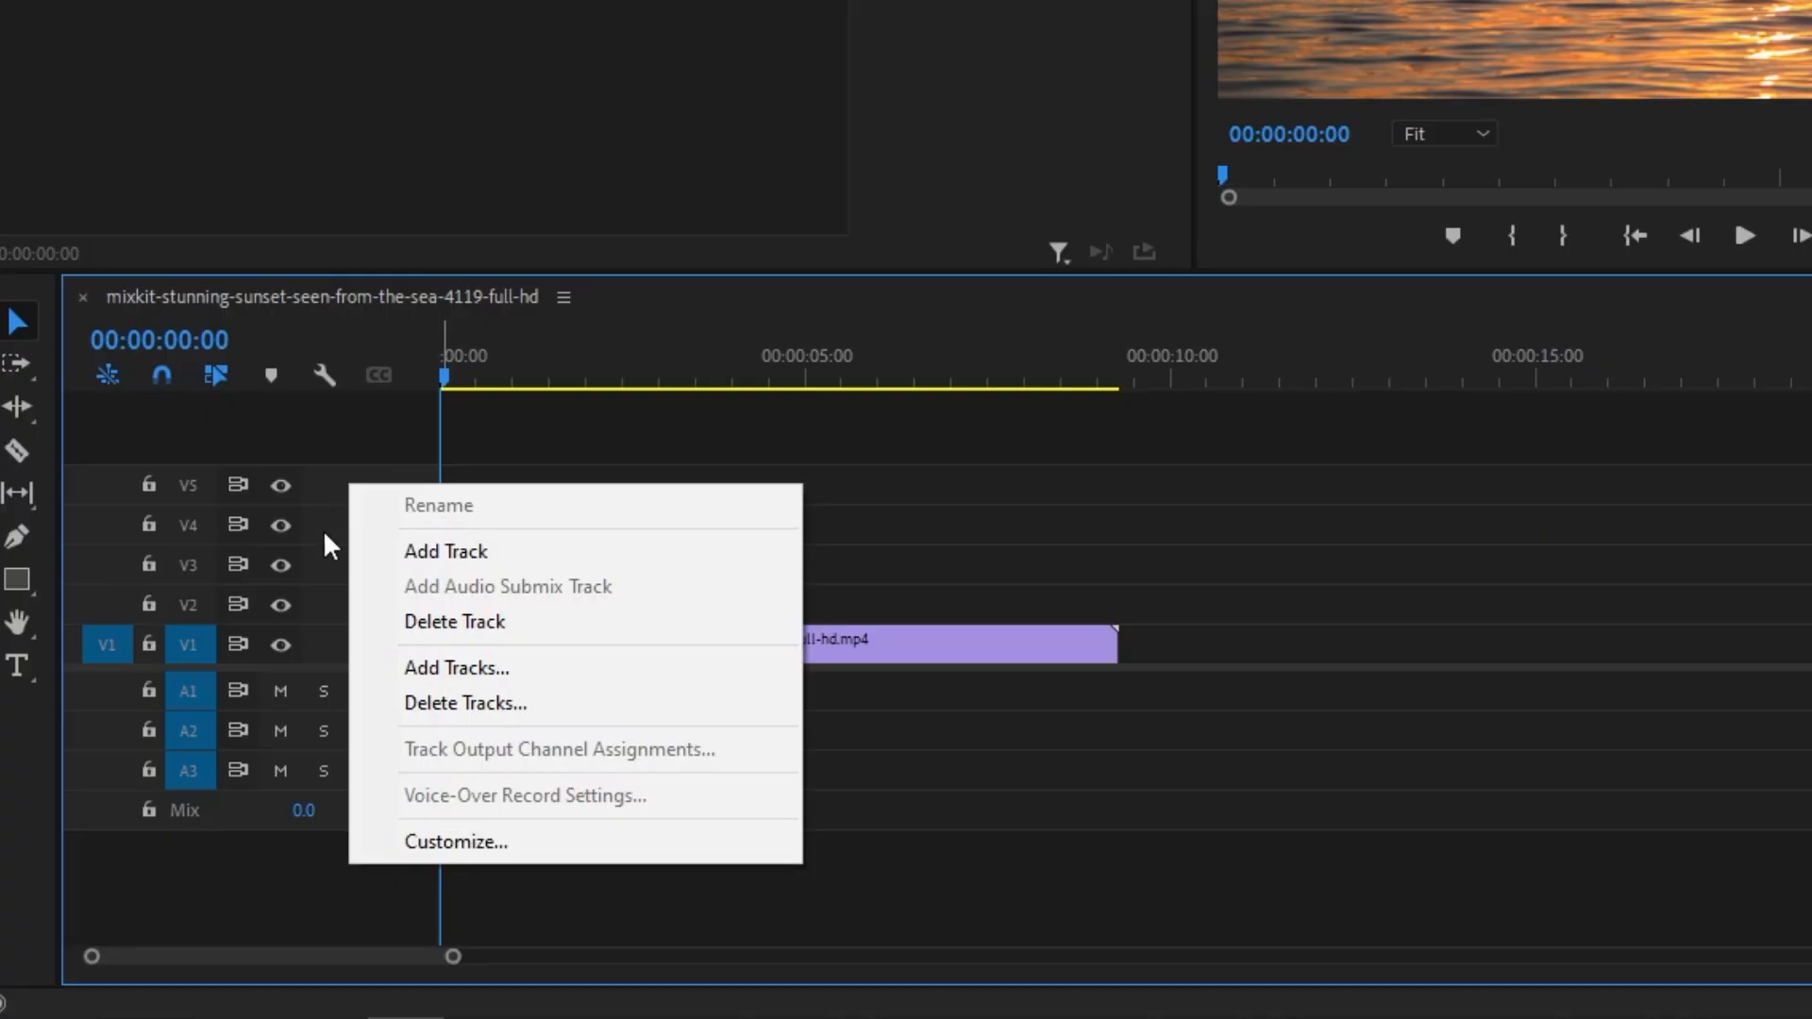
pyautogui.click(406, 623)
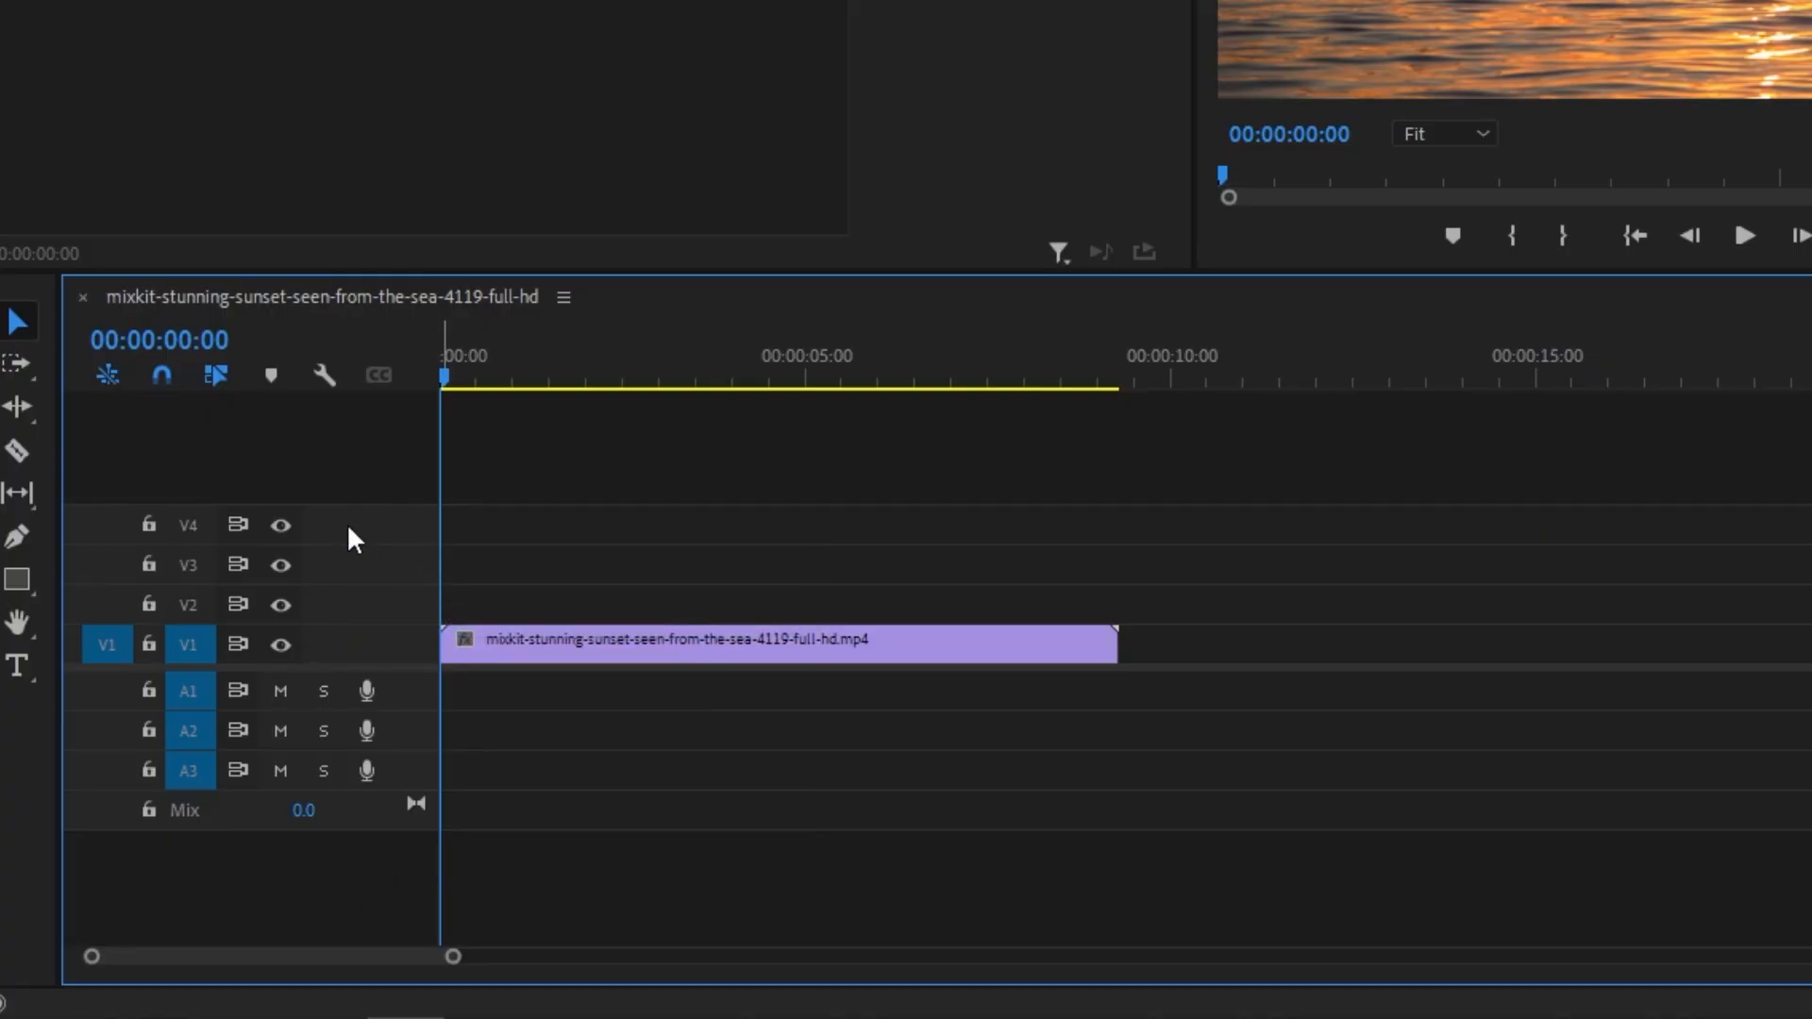
pyautogui.rightClick(347, 525)
pyautogui.click(406, 666)
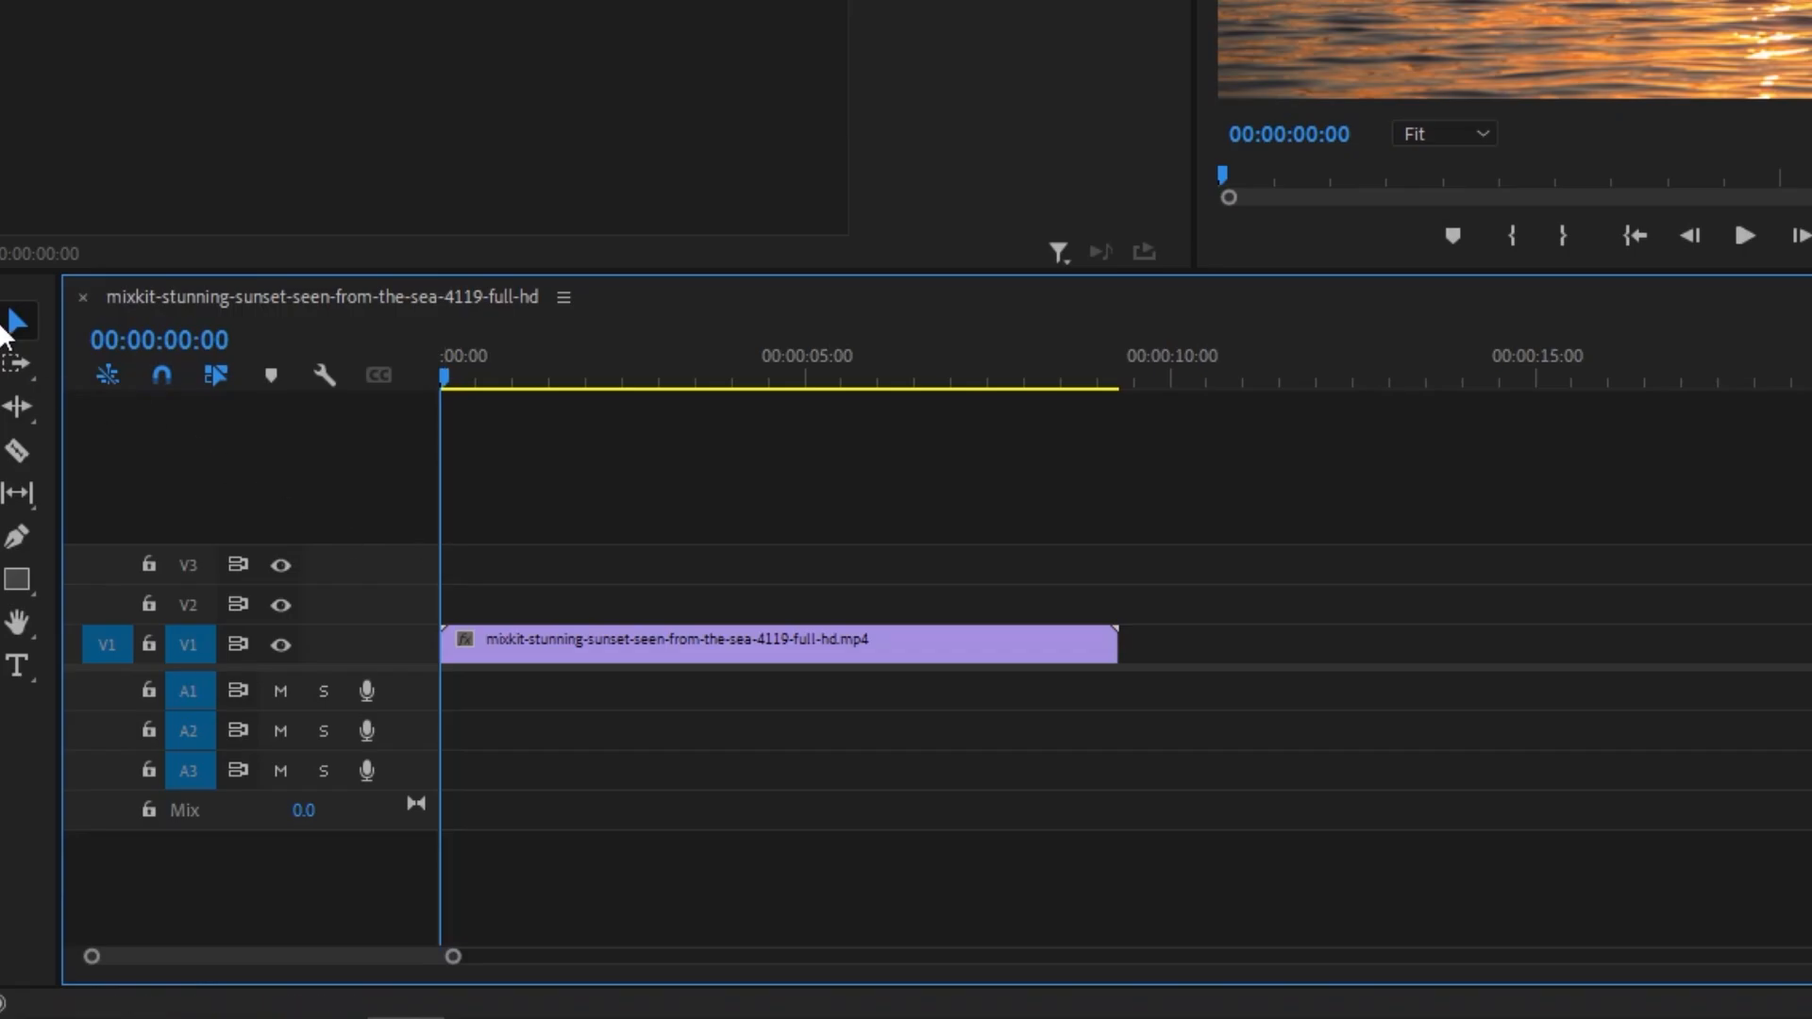
# - Activate the Selection tool and play the start of the sunset sequence briefly
pyautogui.click(21, 285)
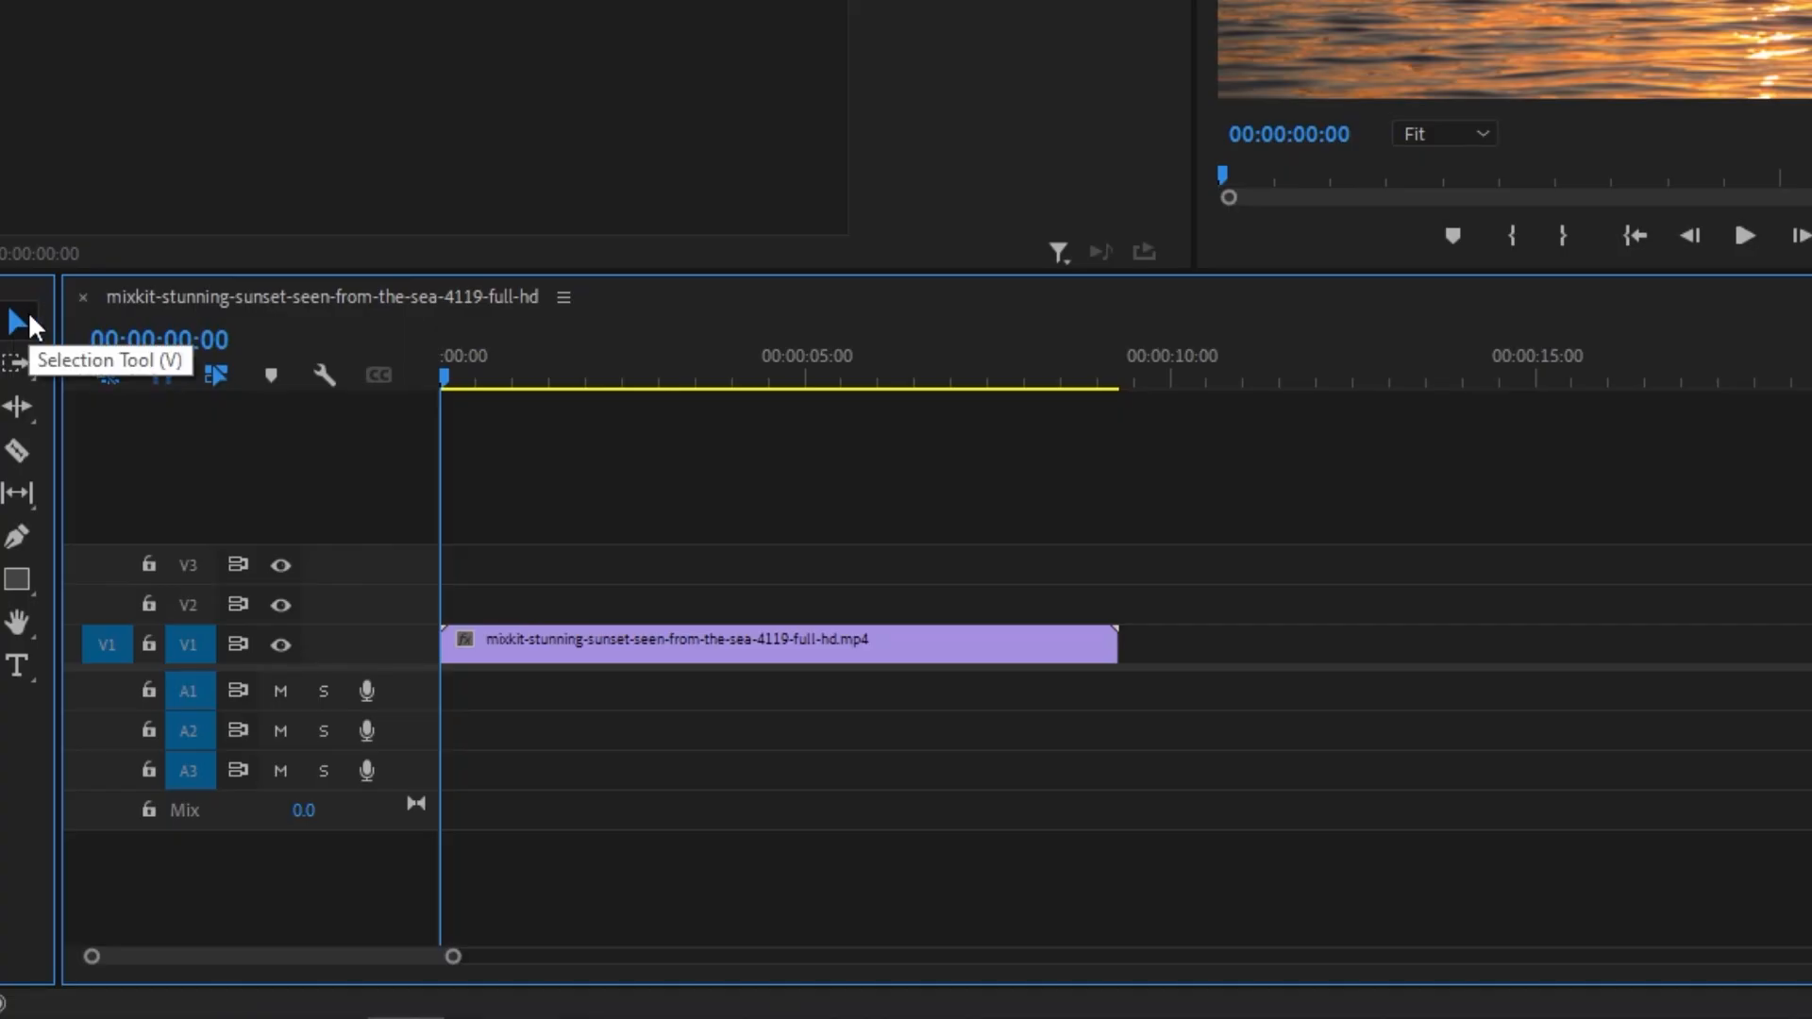
pyautogui.click(219, 462)
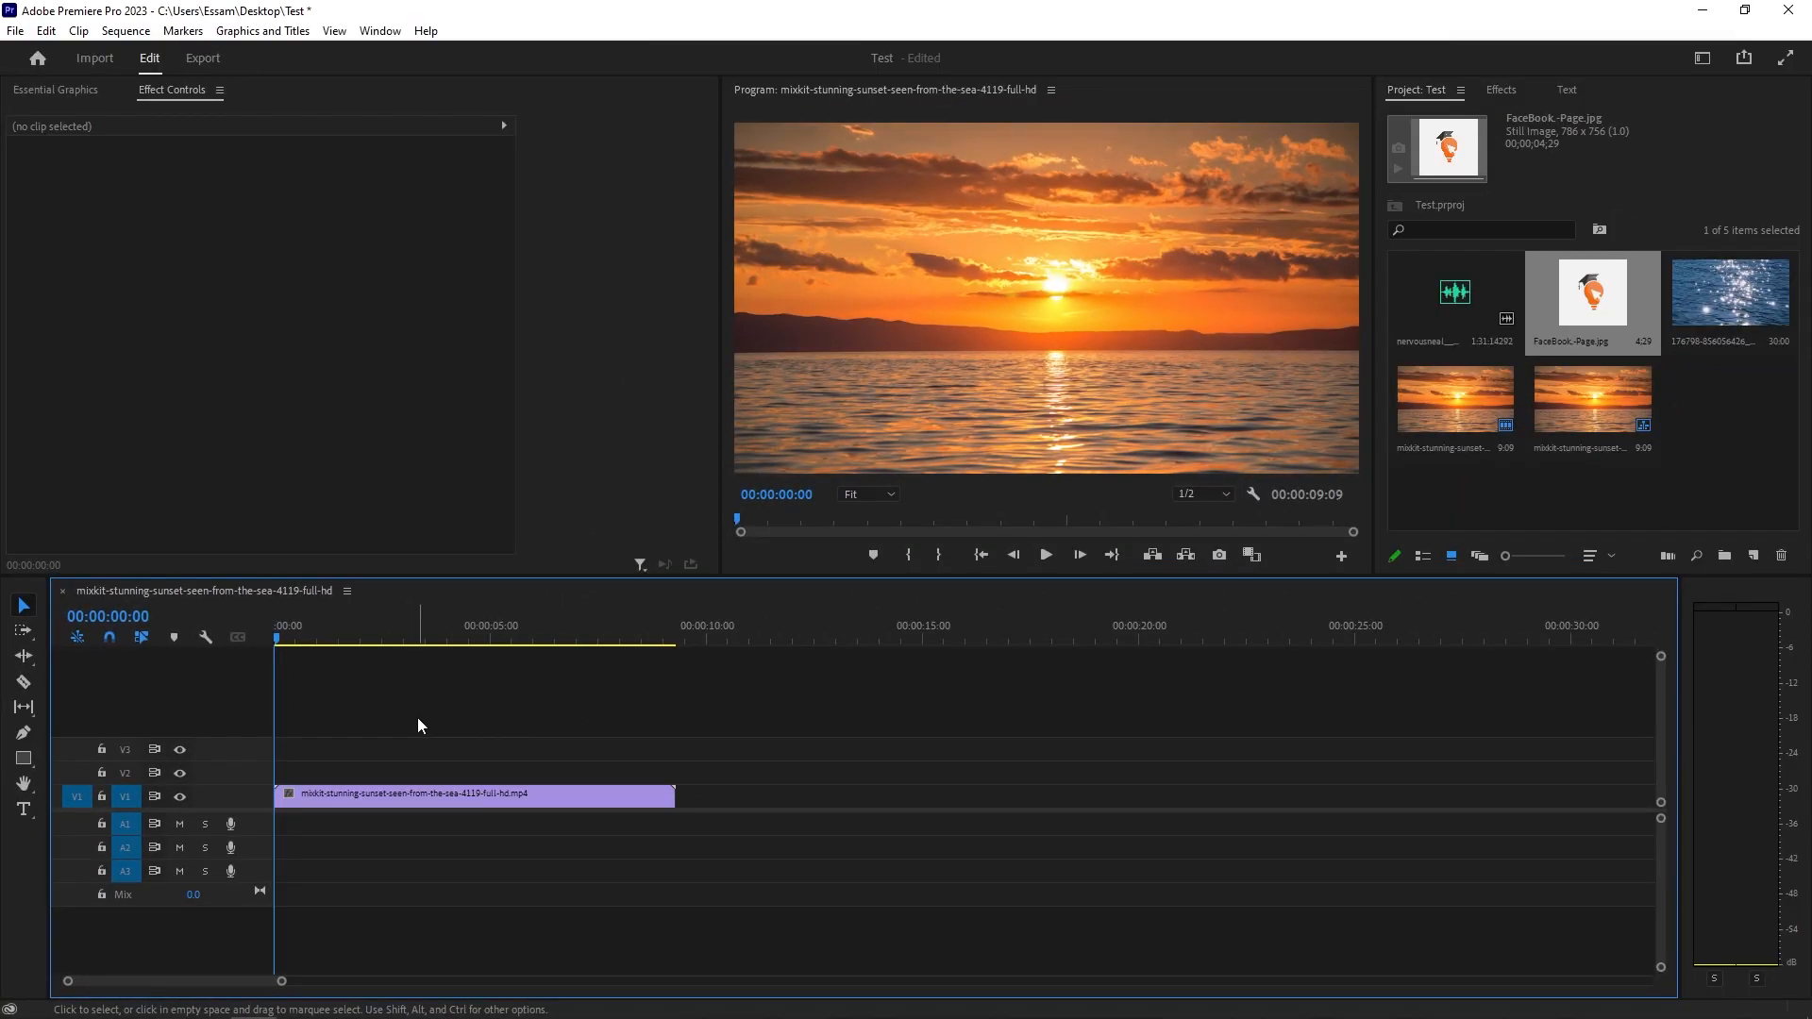
pyautogui.press('space')
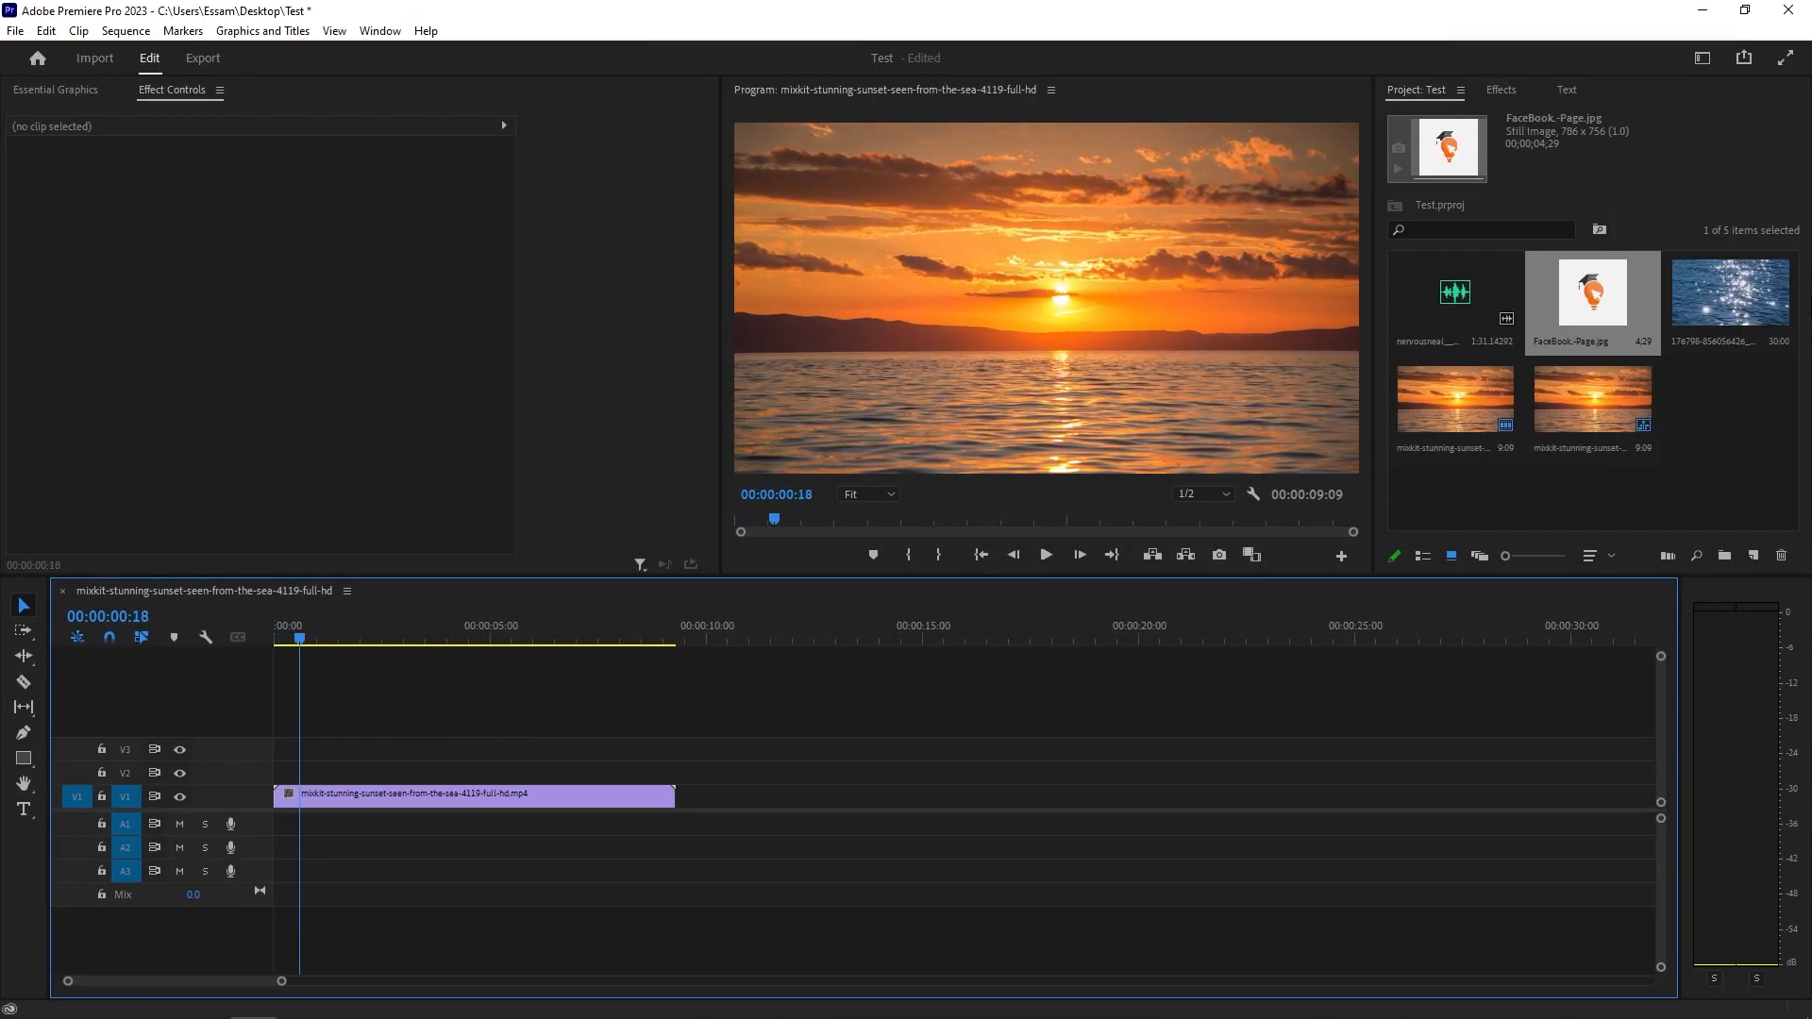
pyautogui.click(1736, 294)
pyautogui.moveTo(1598, 421); pyautogui.dragTo(456, 768)
pyautogui.press('space')
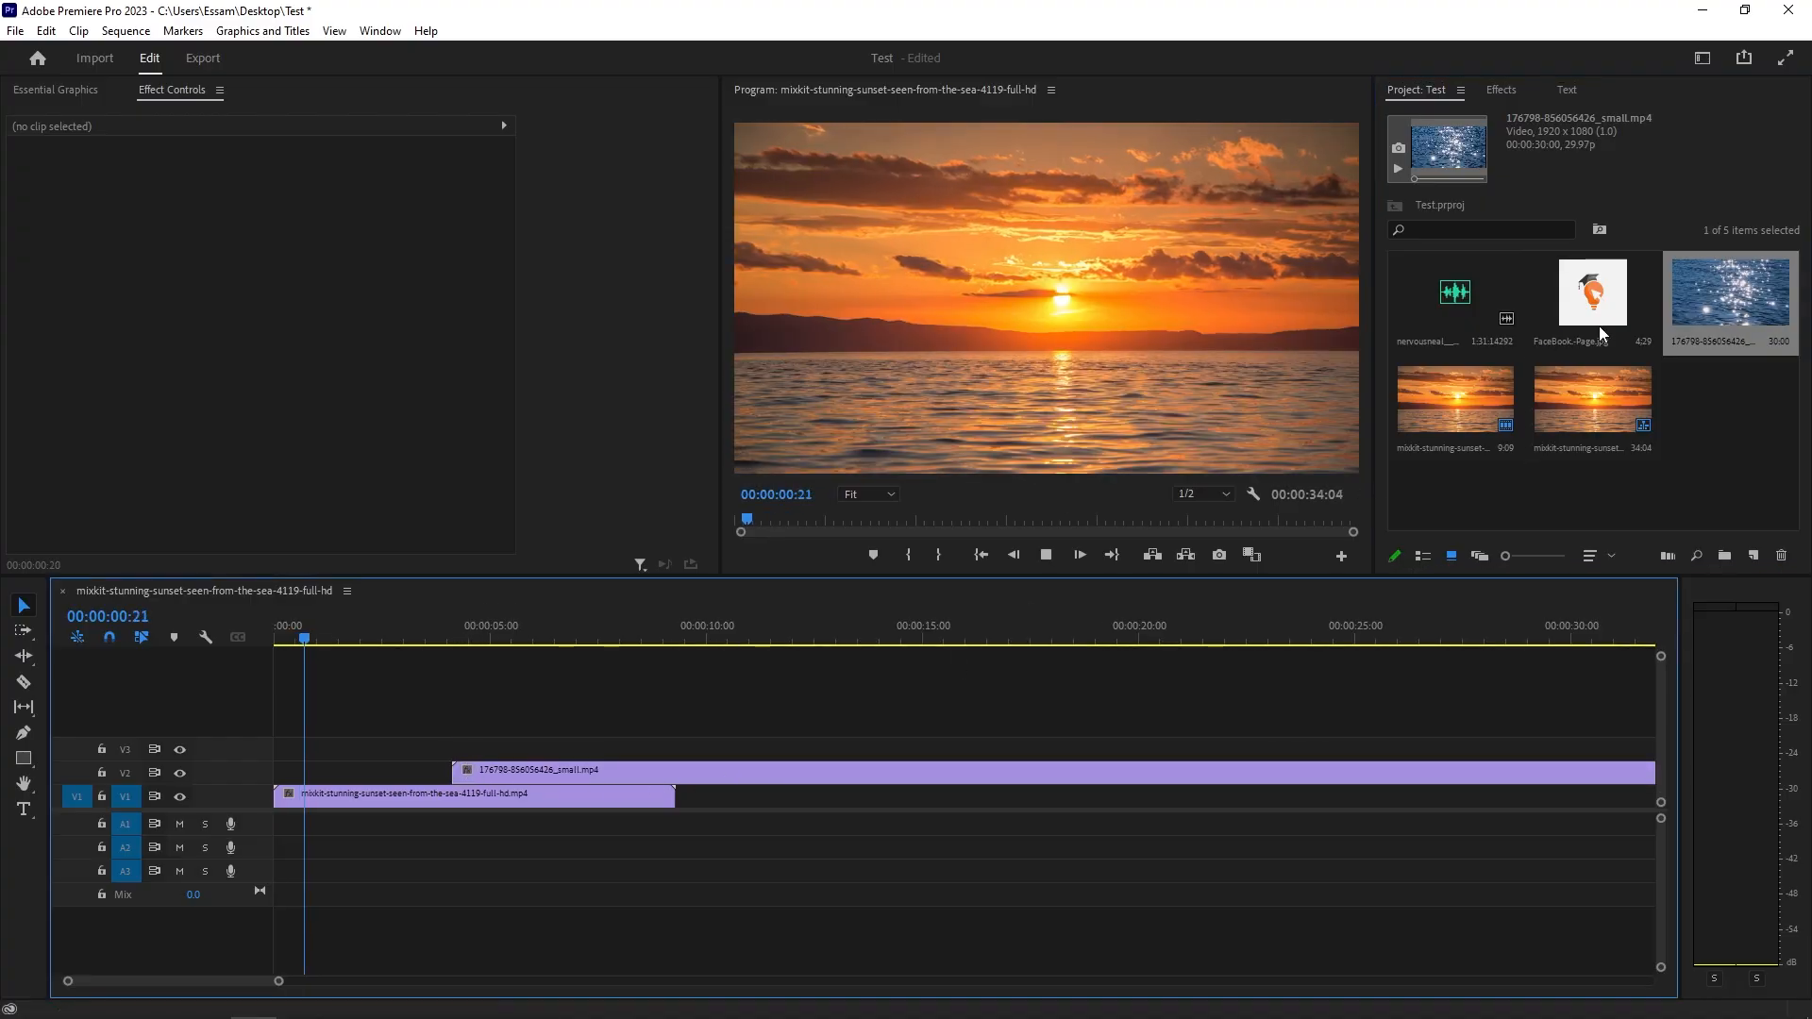
# - Place the morning-surf audio file on track A1 at the start of the sequence, and play the opening seconds
pyautogui.press('space')
pyautogui.moveTo(1453, 299); pyautogui.dragTo(281, 832)
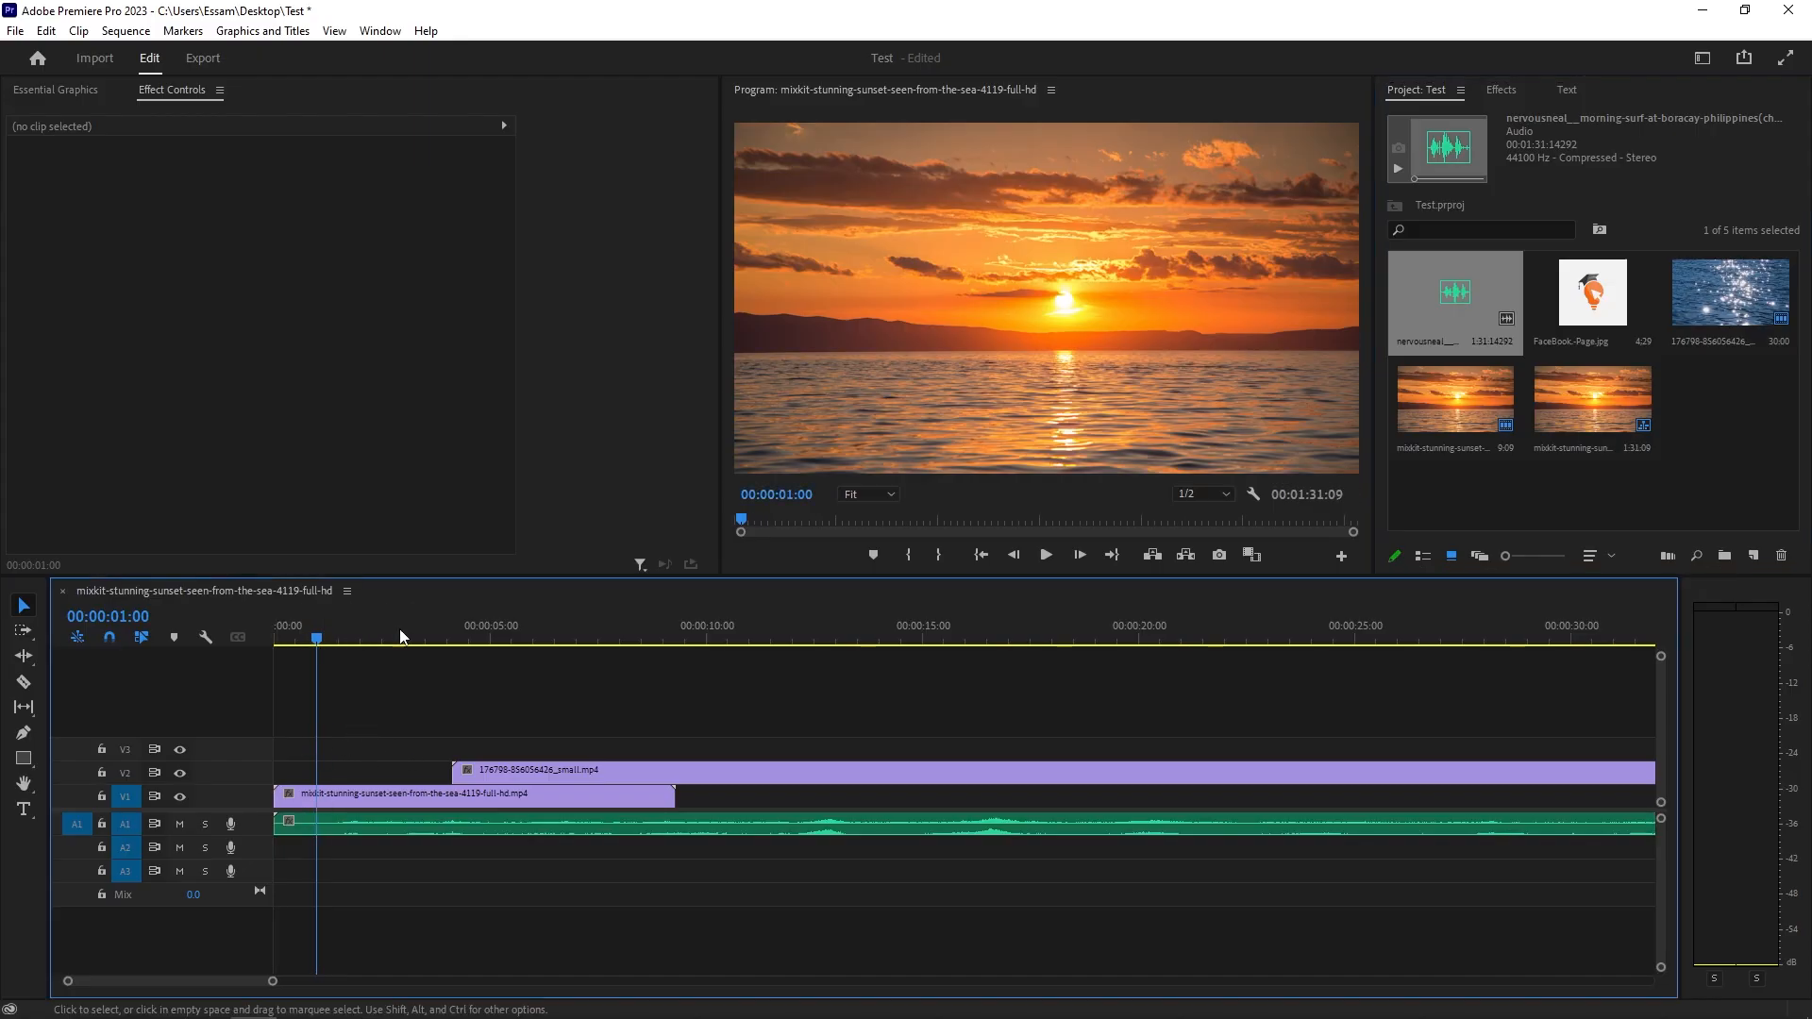
pyautogui.moveTo(318, 640); pyautogui.dragTo(232, 693)
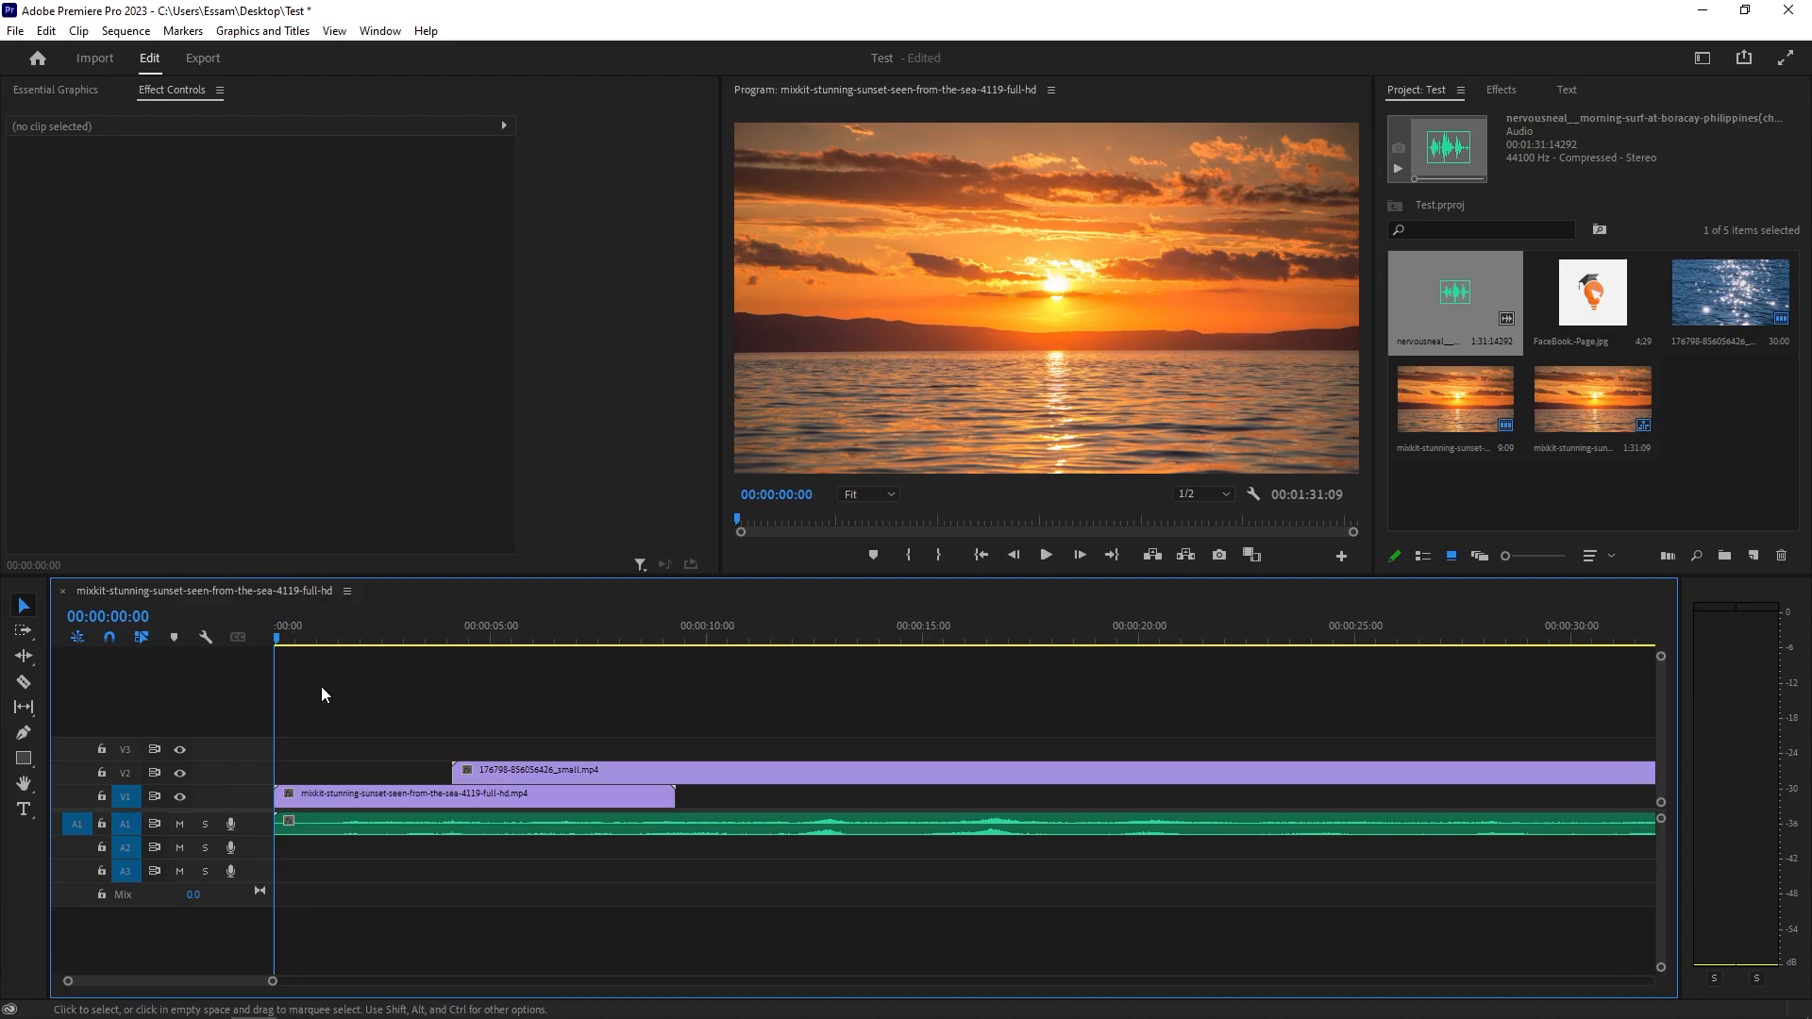
pyautogui.press('space')
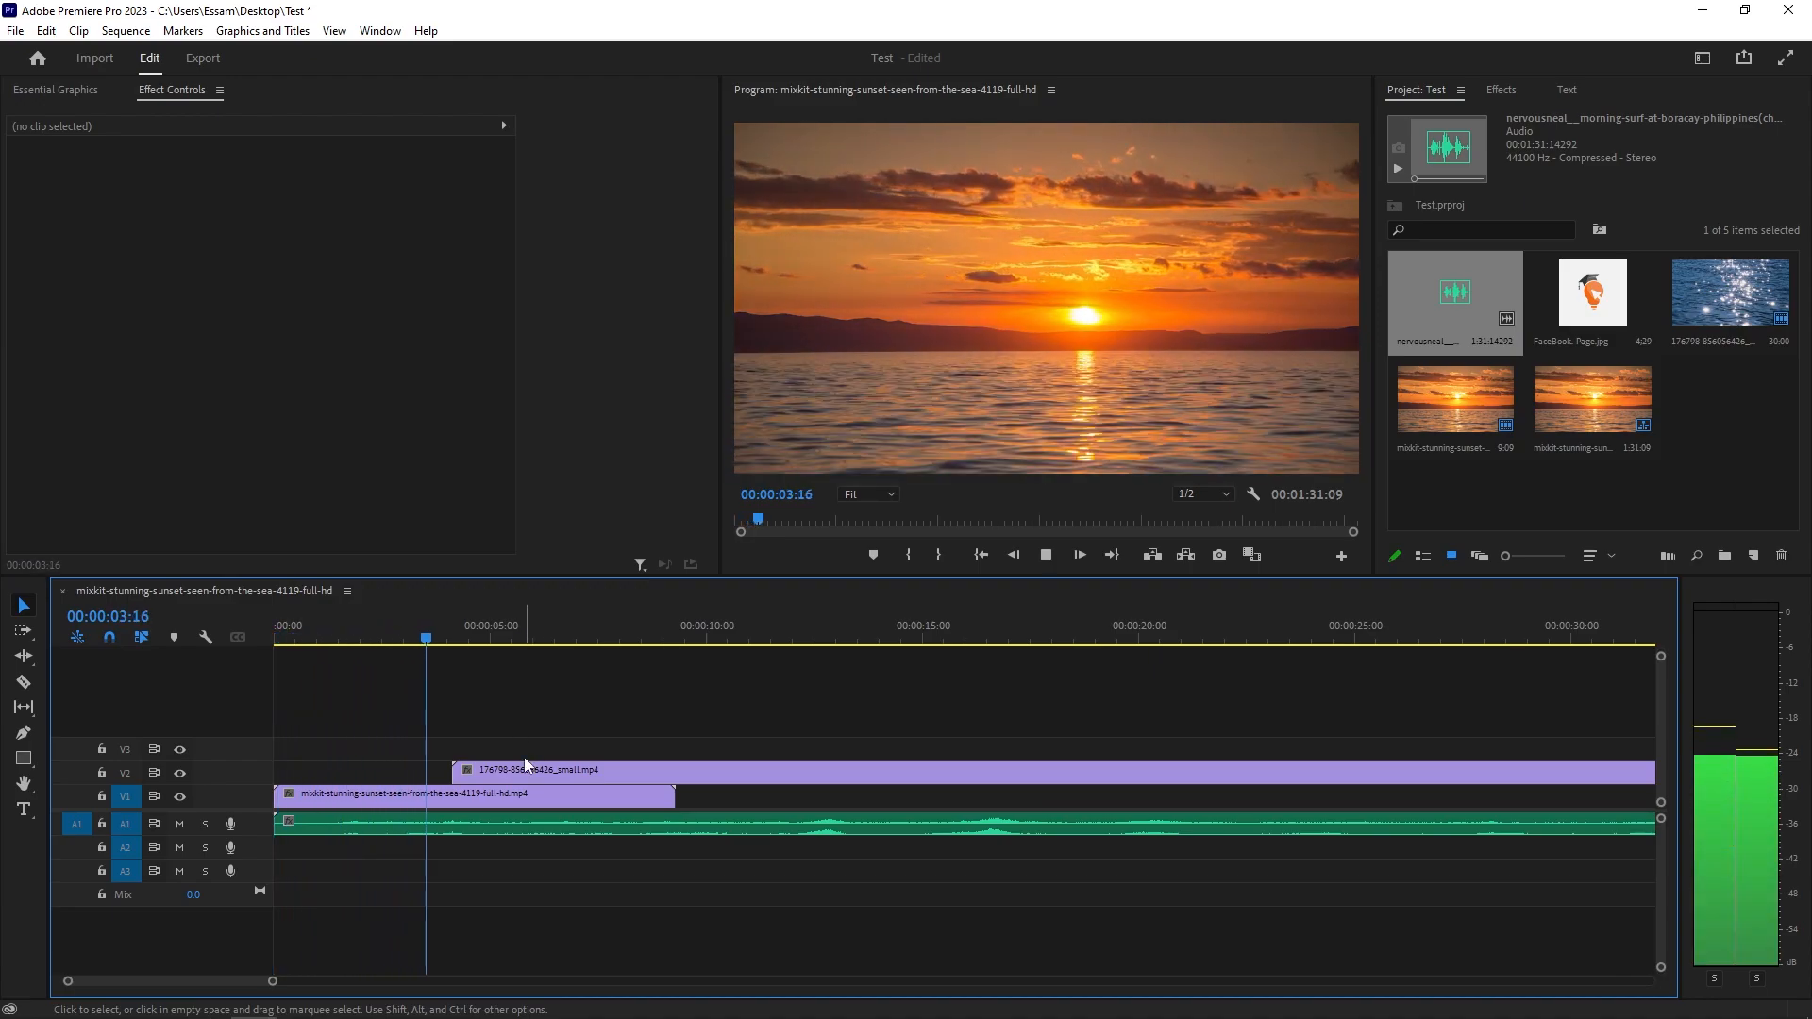
pyautogui.press('space')
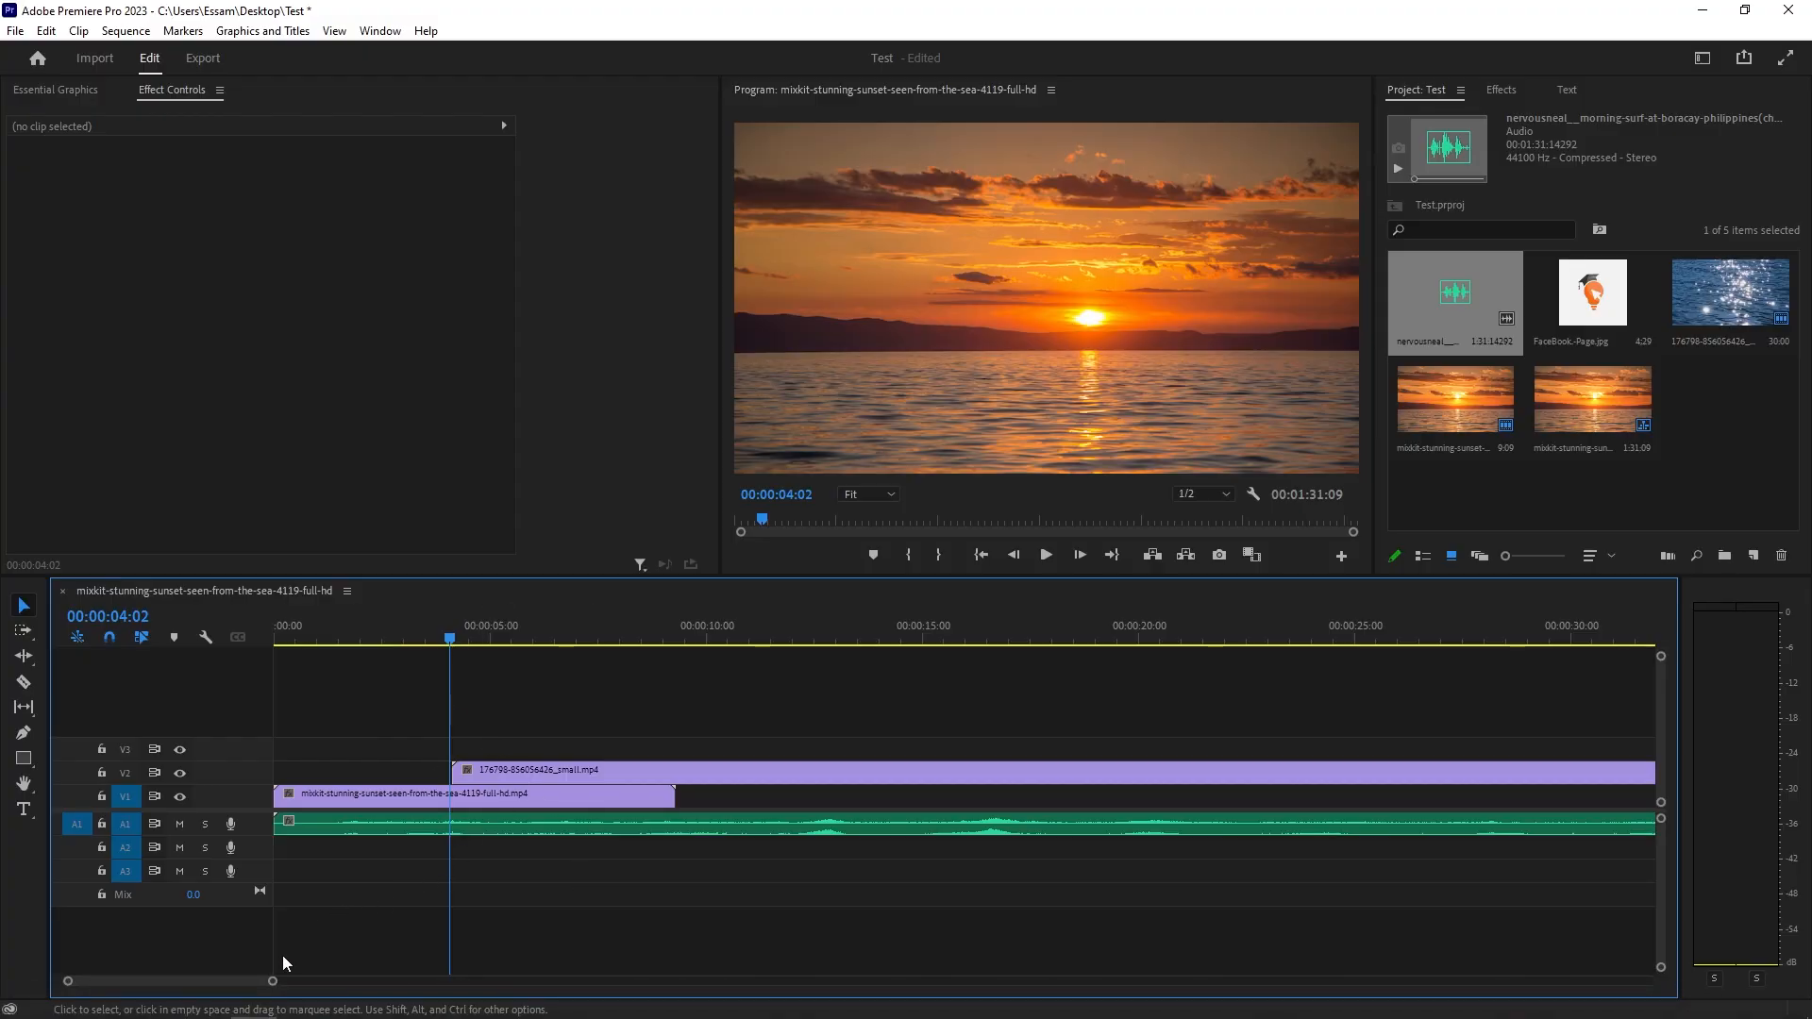
# - Position the playhead where the V2 water clip begins, step back one frame and play across the cut
pyautogui.moveTo(274, 980); pyautogui.dragTo(340, 974)
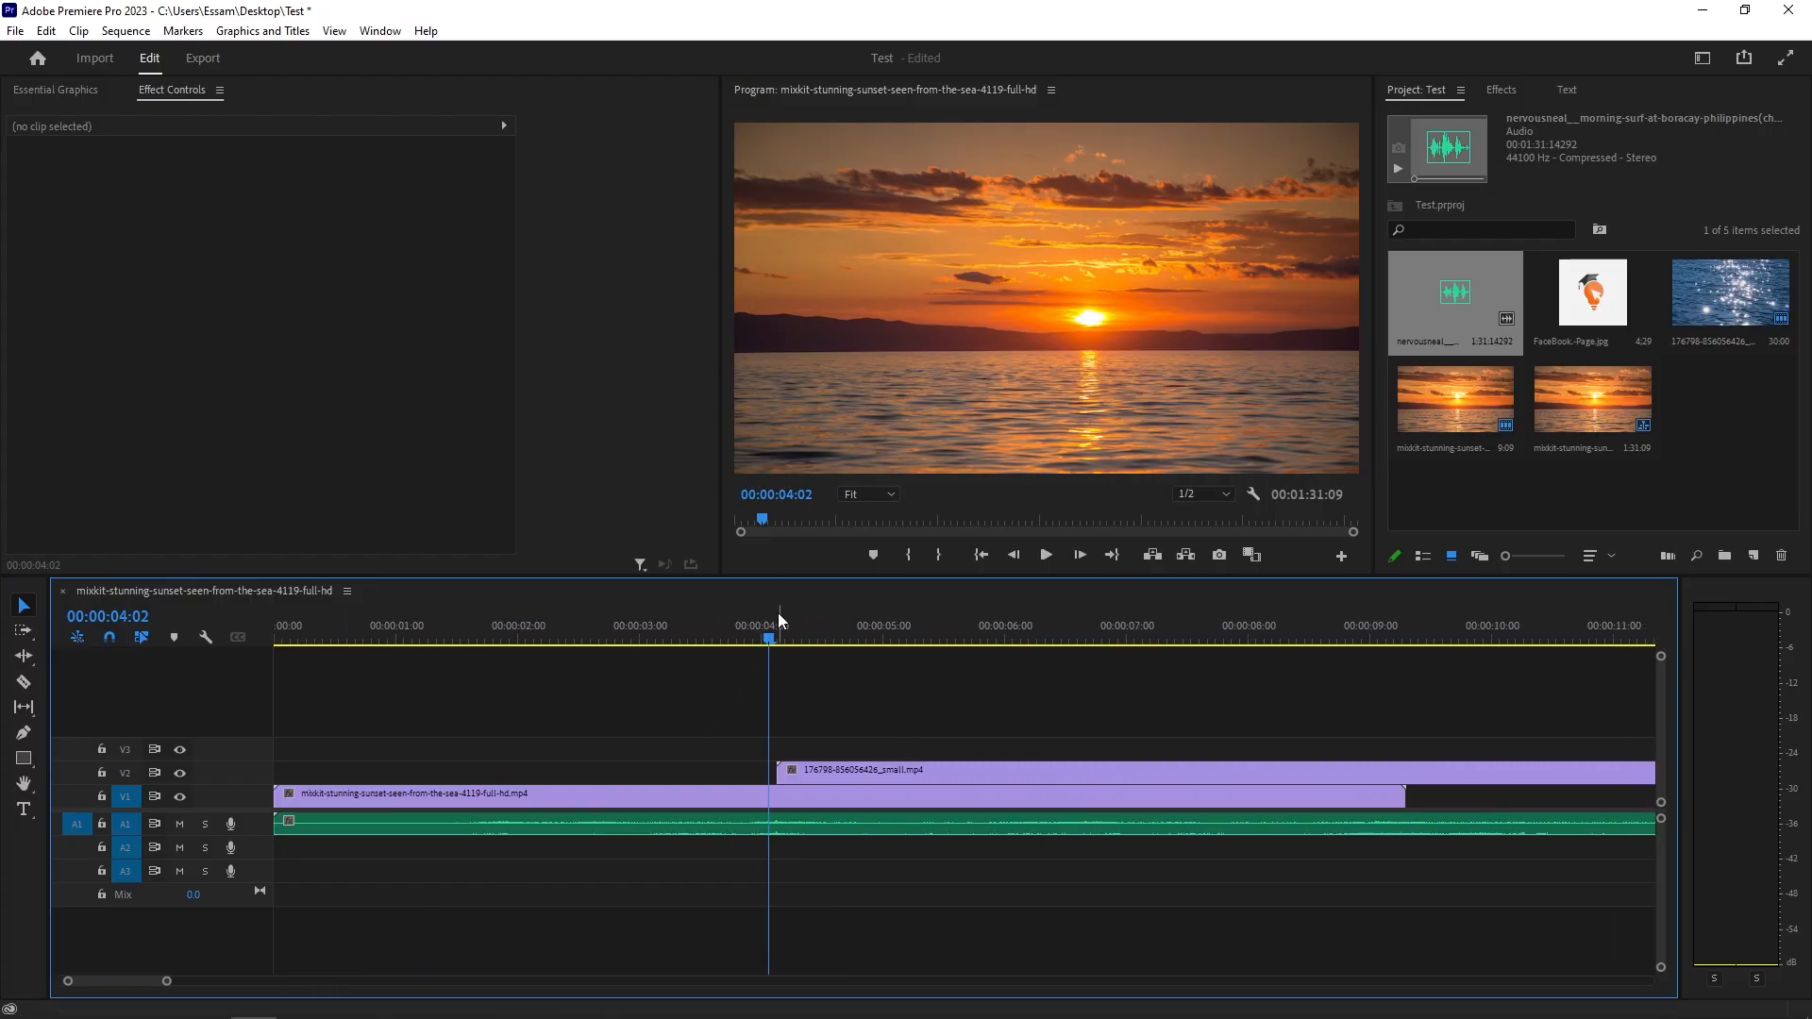
pyautogui.click(778, 639)
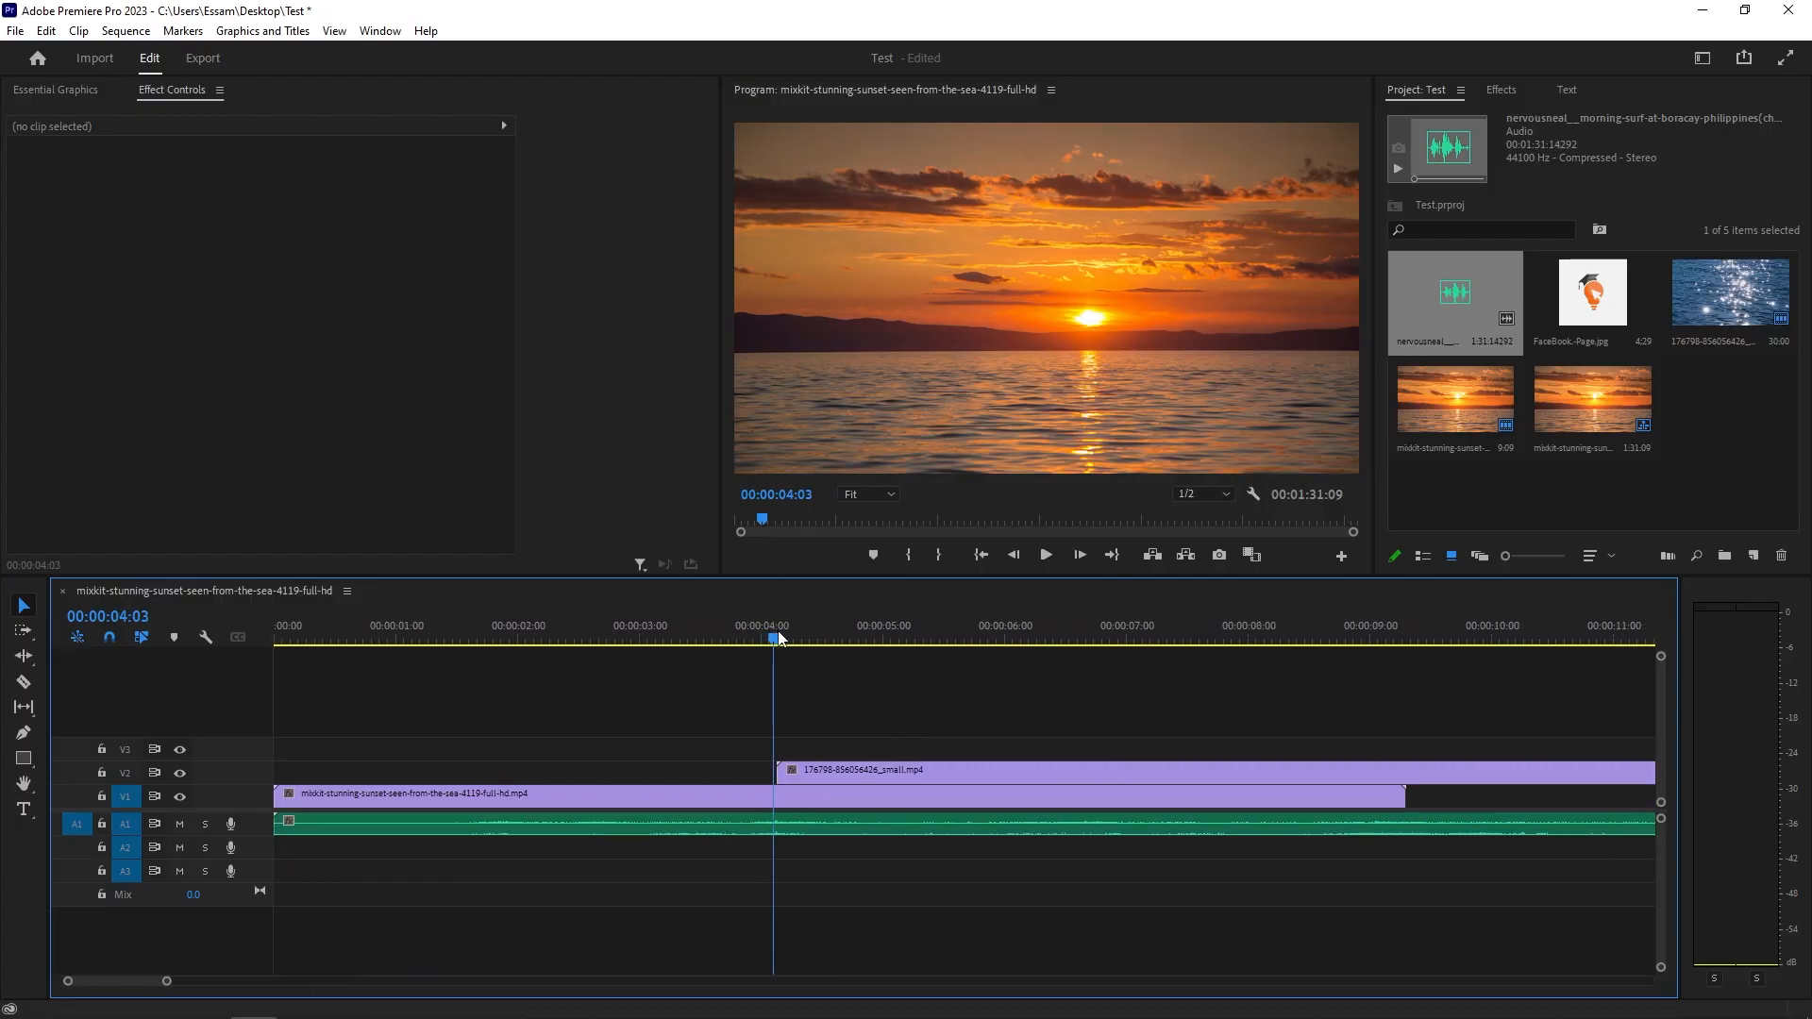
pyautogui.click(781, 638)
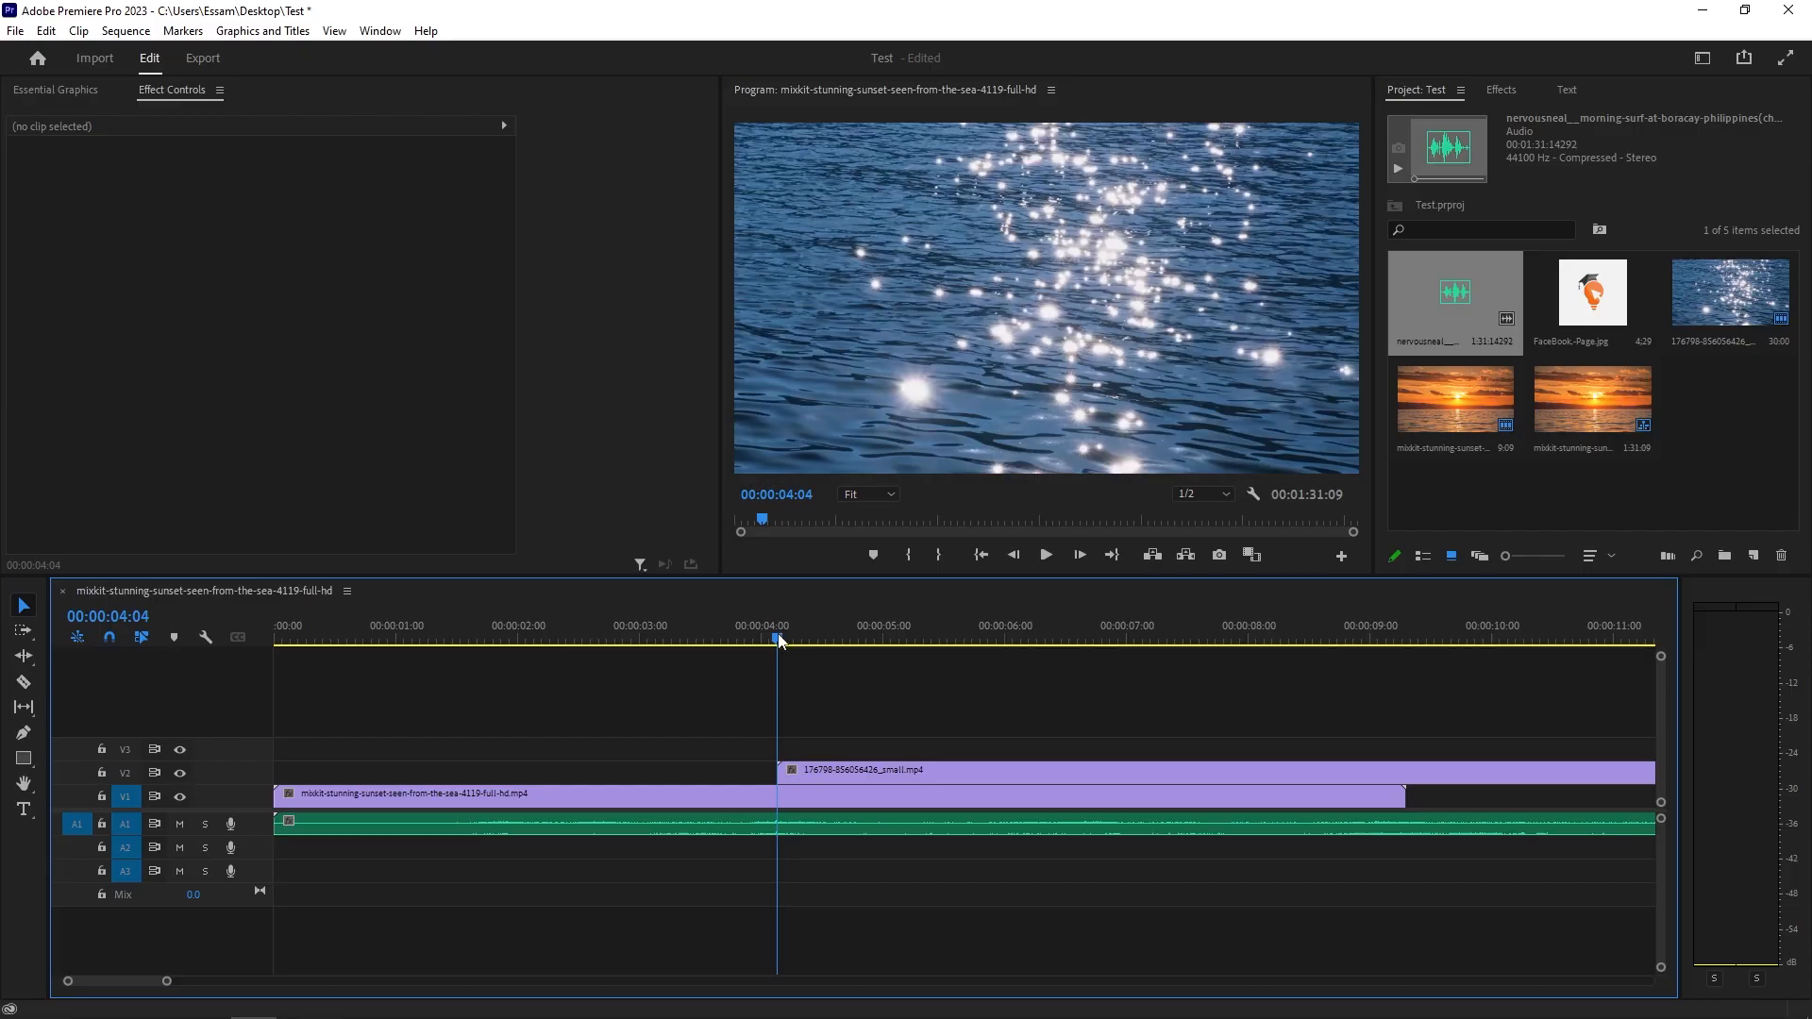
pyautogui.press('Left')
pyautogui.press('space')
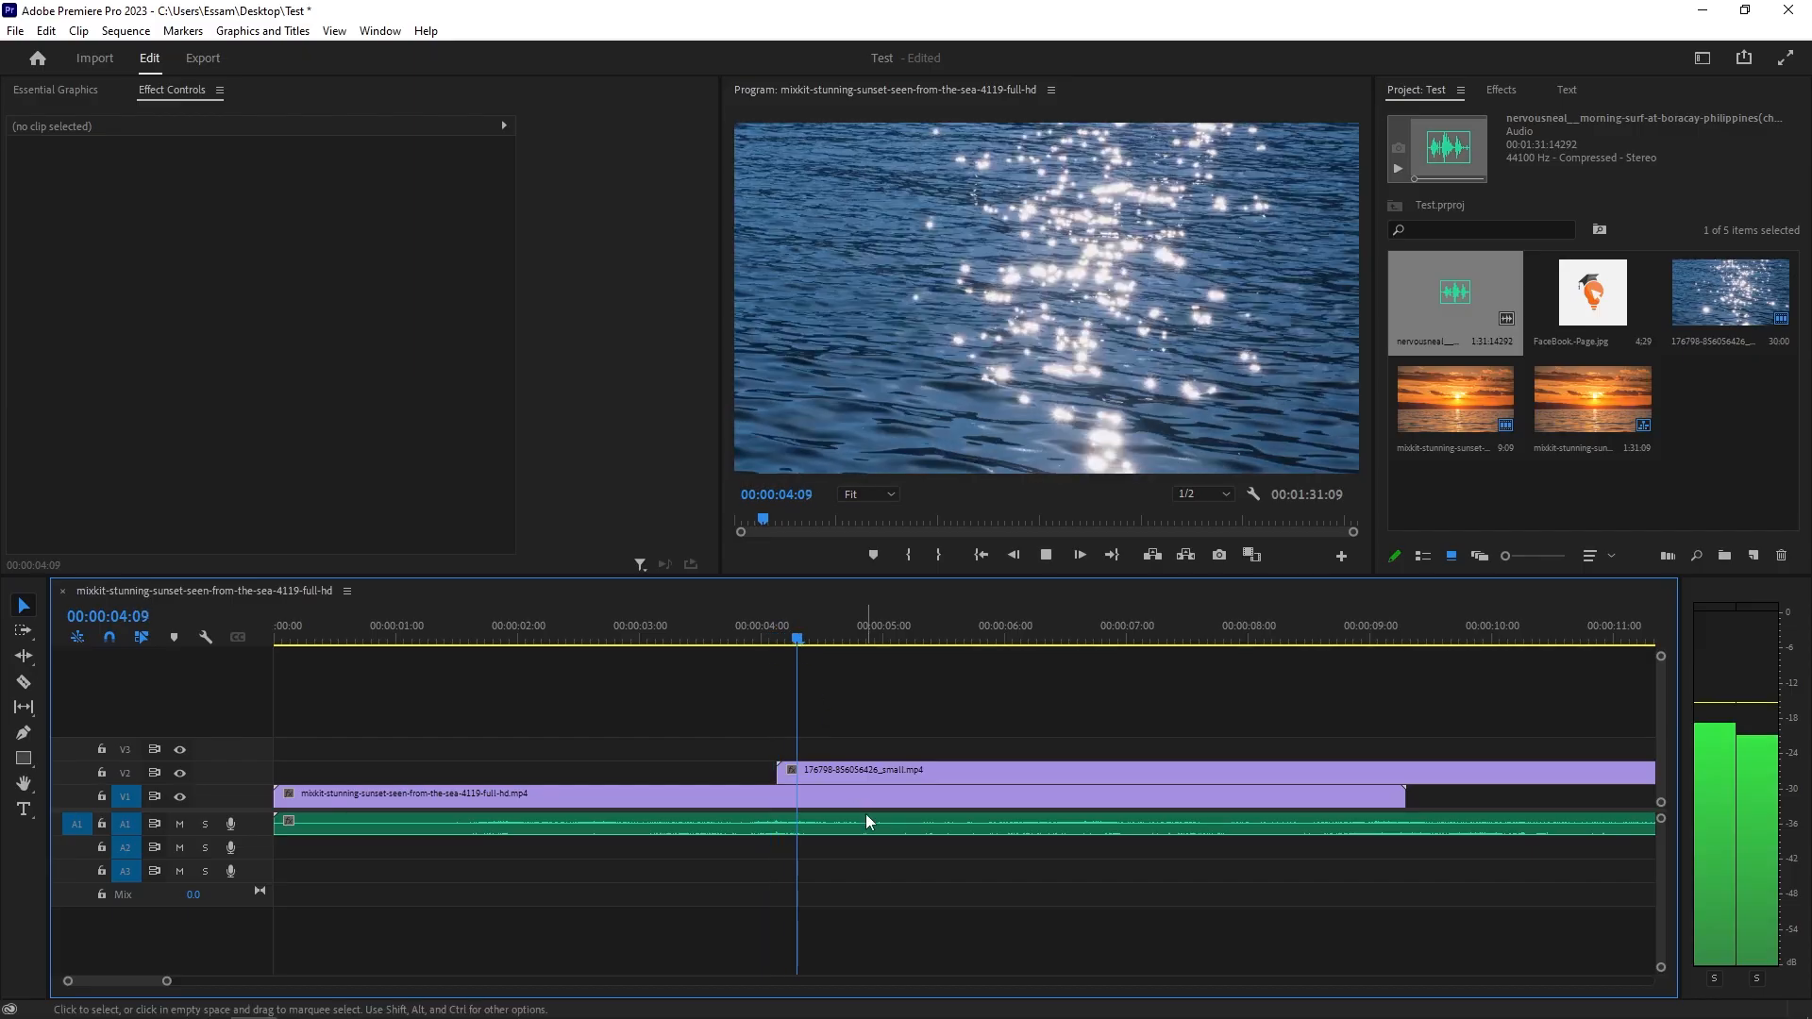
pyautogui.press('space')
# - Select the V1 sunset clip and the V2 water clip in turn, and play the section where they overlap
pyautogui.click(841, 801)
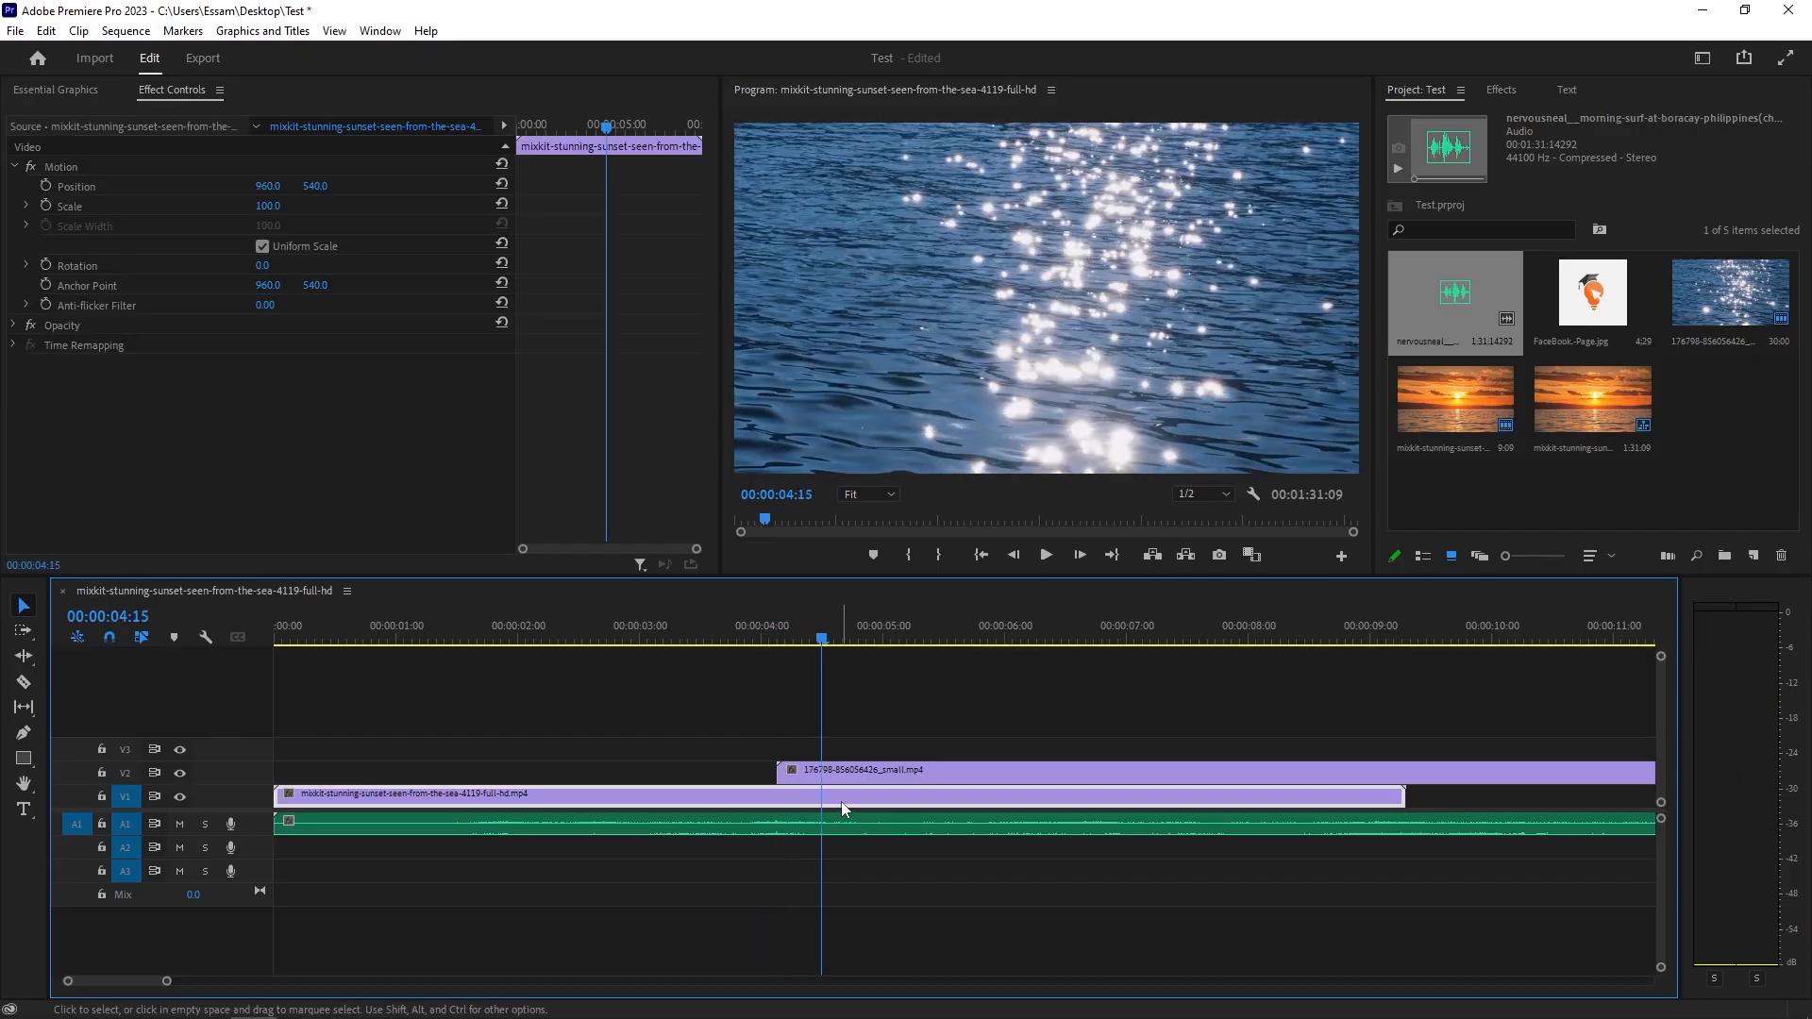
pyautogui.click(867, 776)
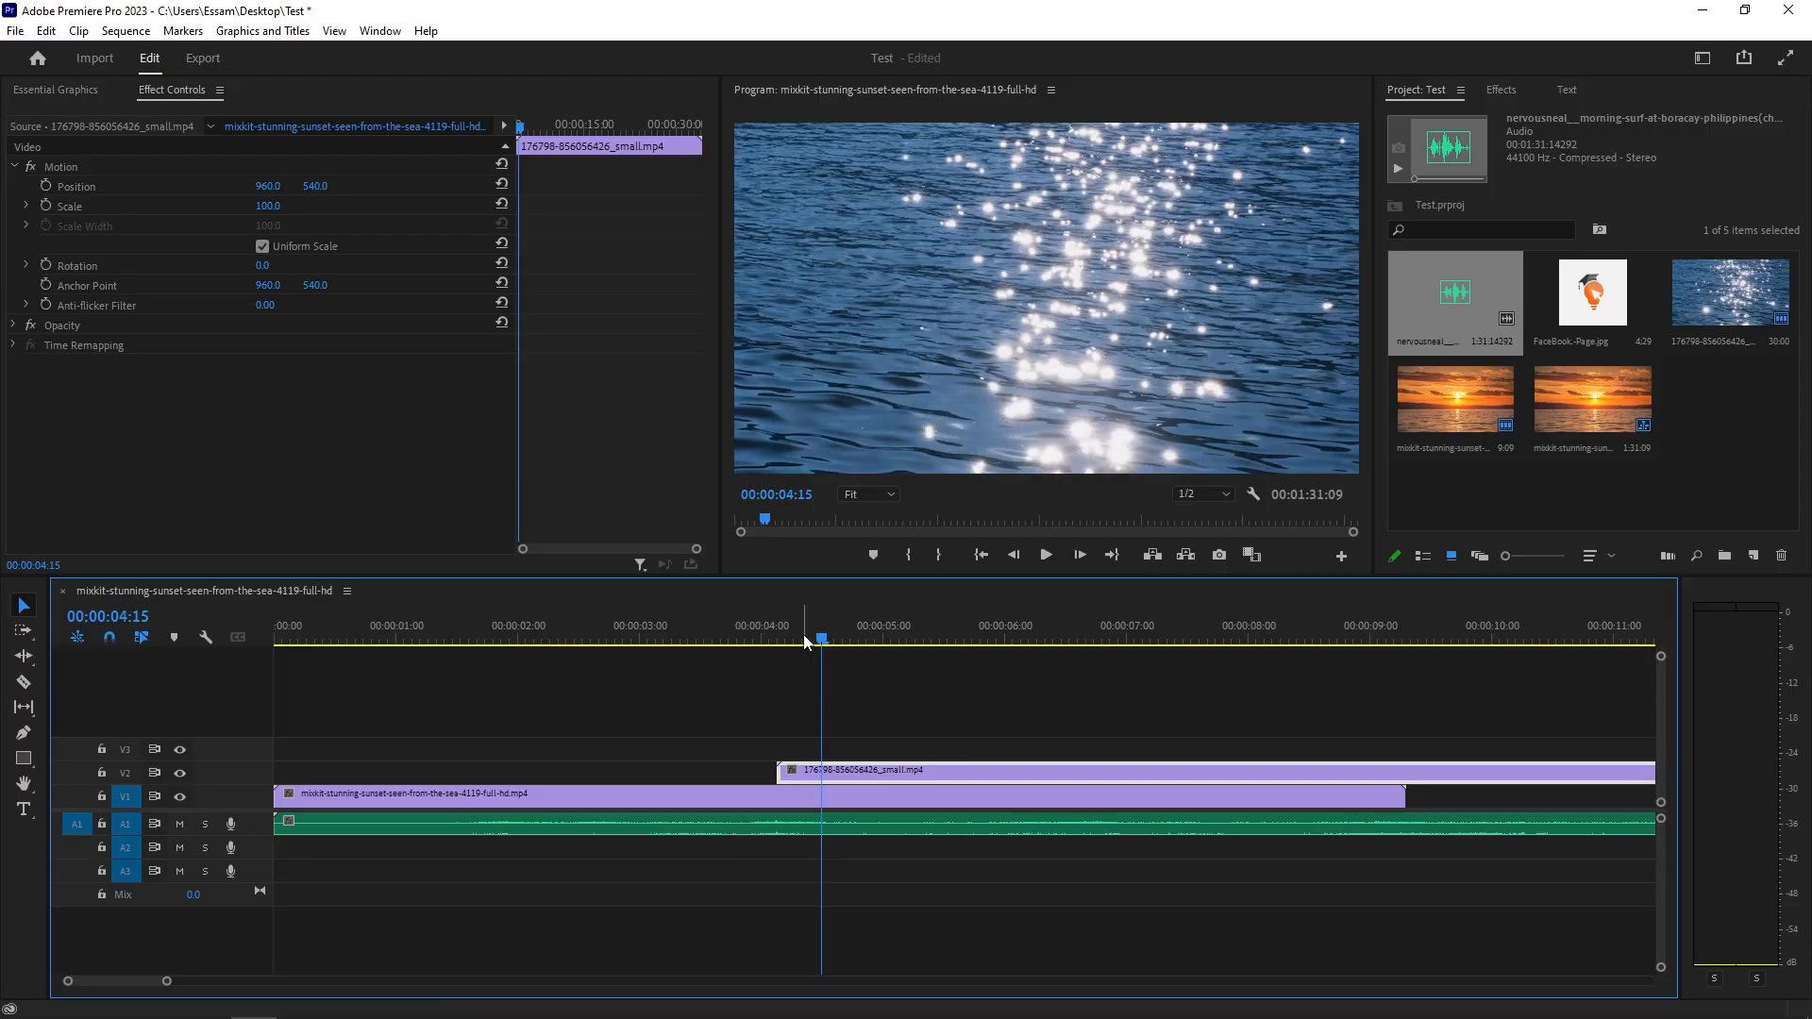
pyautogui.moveTo(802, 636); pyautogui.dragTo(760, 643)
pyautogui.press('space')
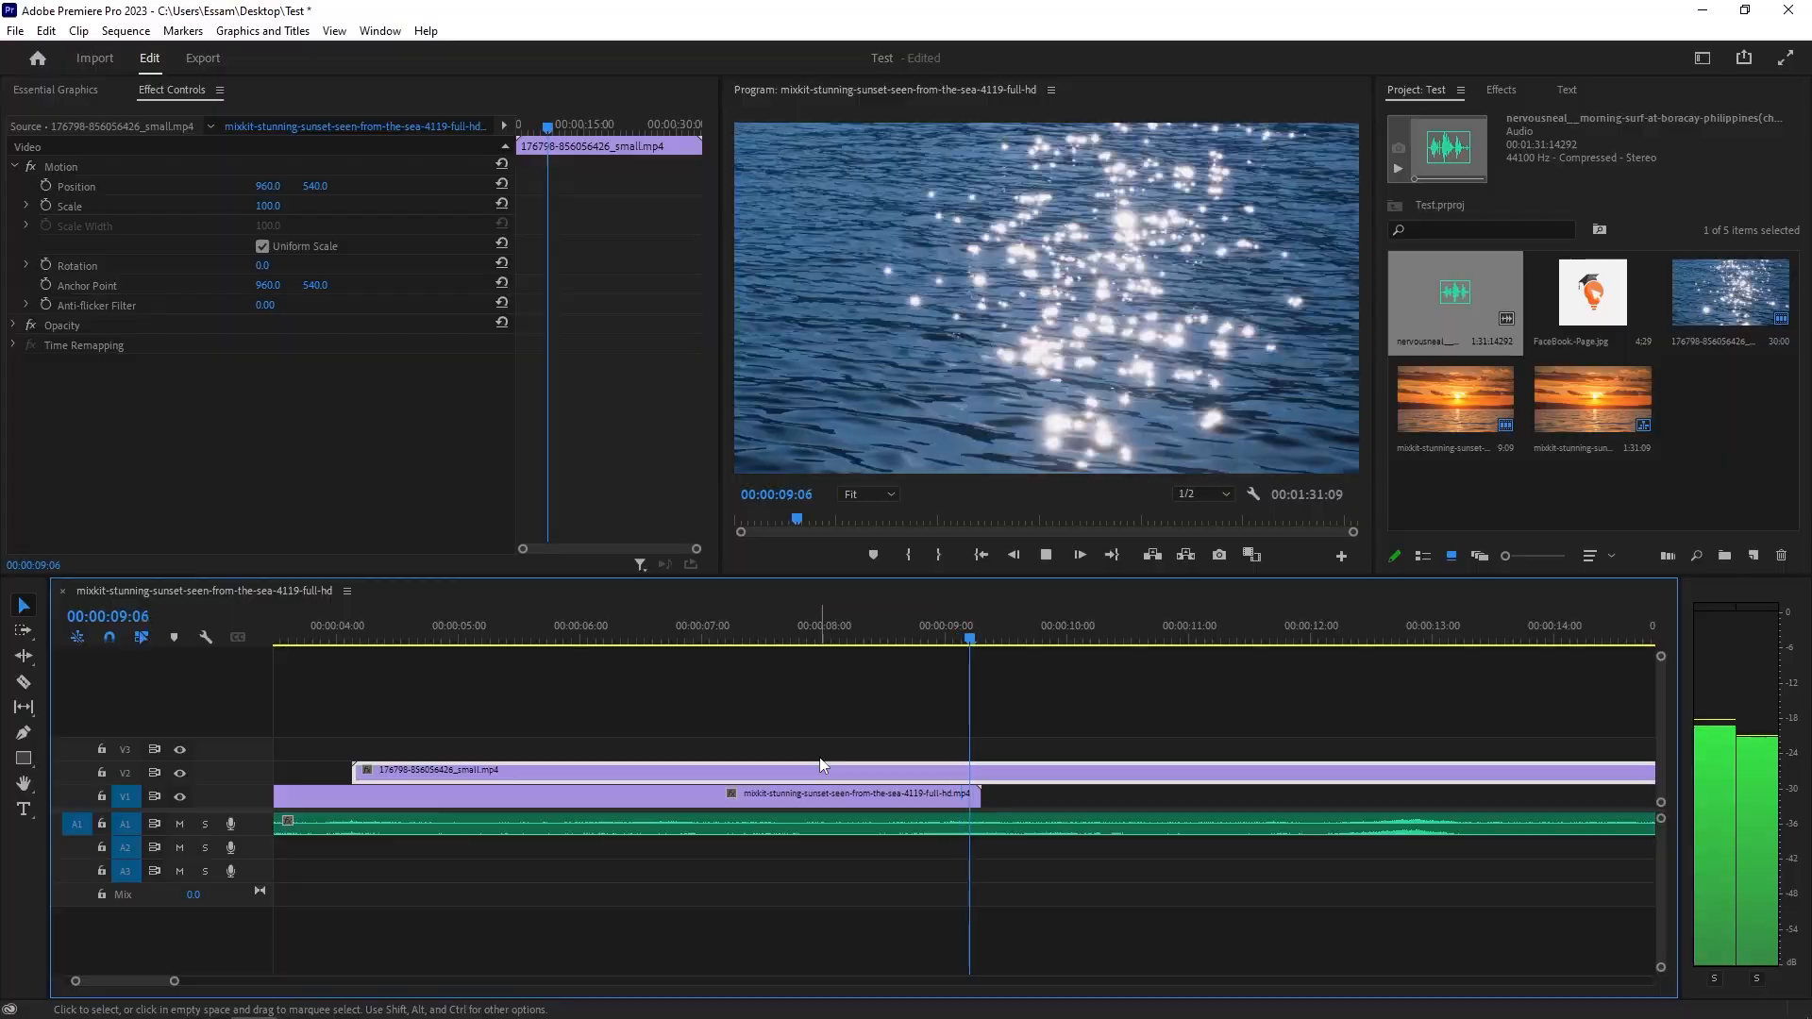
pyautogui.press('space')
pyautogui.scroll(2, 822, 764)
pyautogui.scroll(2, 822, 765)
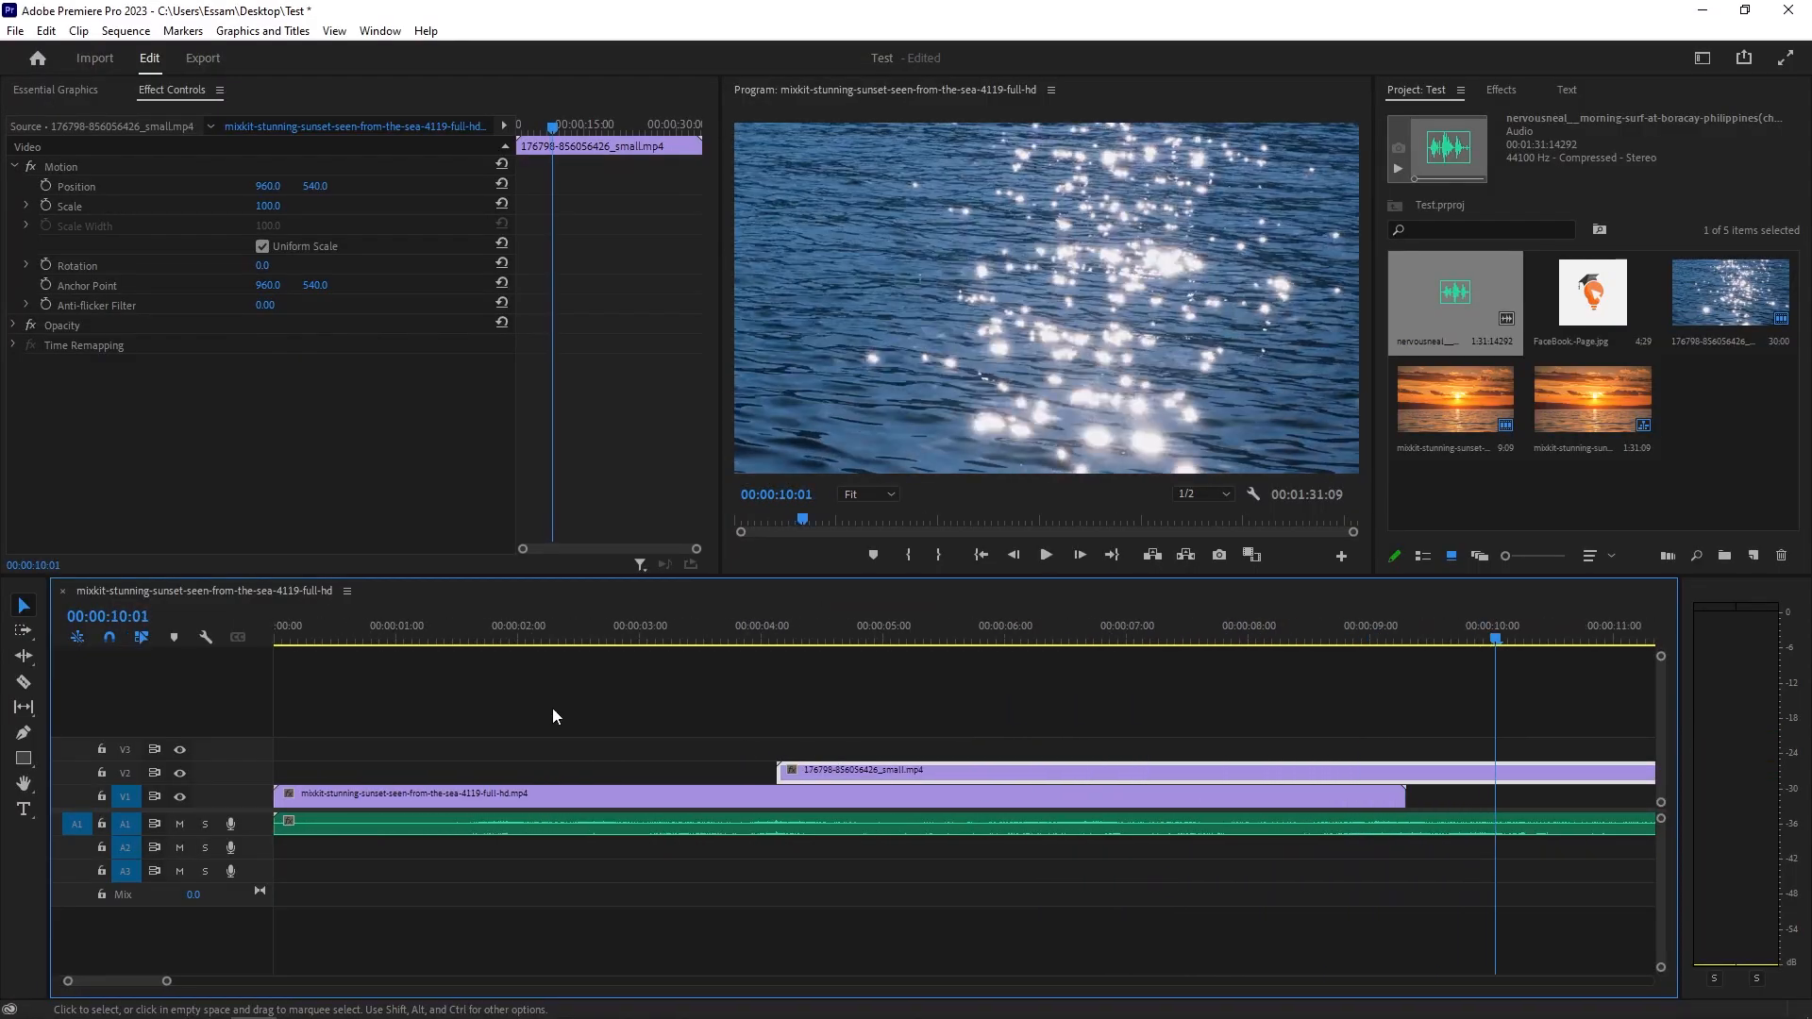
# - Play the sequence from the start, and again from about 4 seconds, just before the V2 clip begins
pyautogui.press('Home')
pyautogui.press('space')
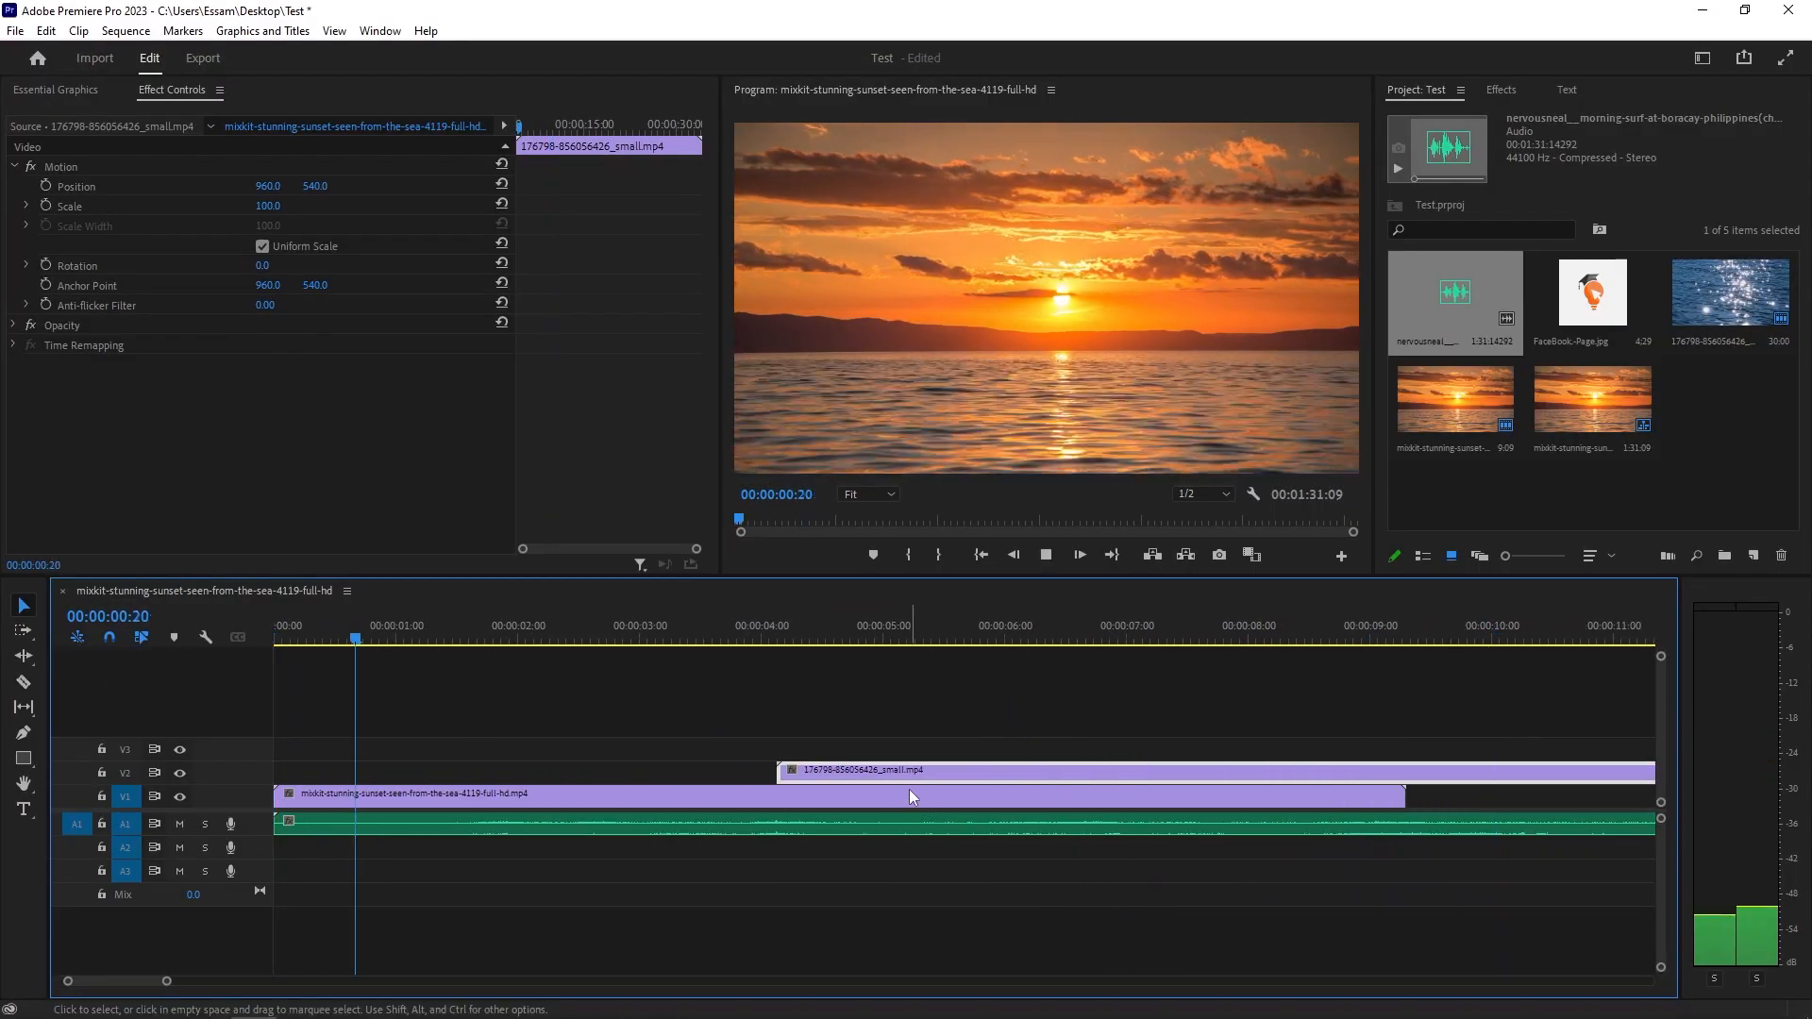
pyautogui.click(766, 634)
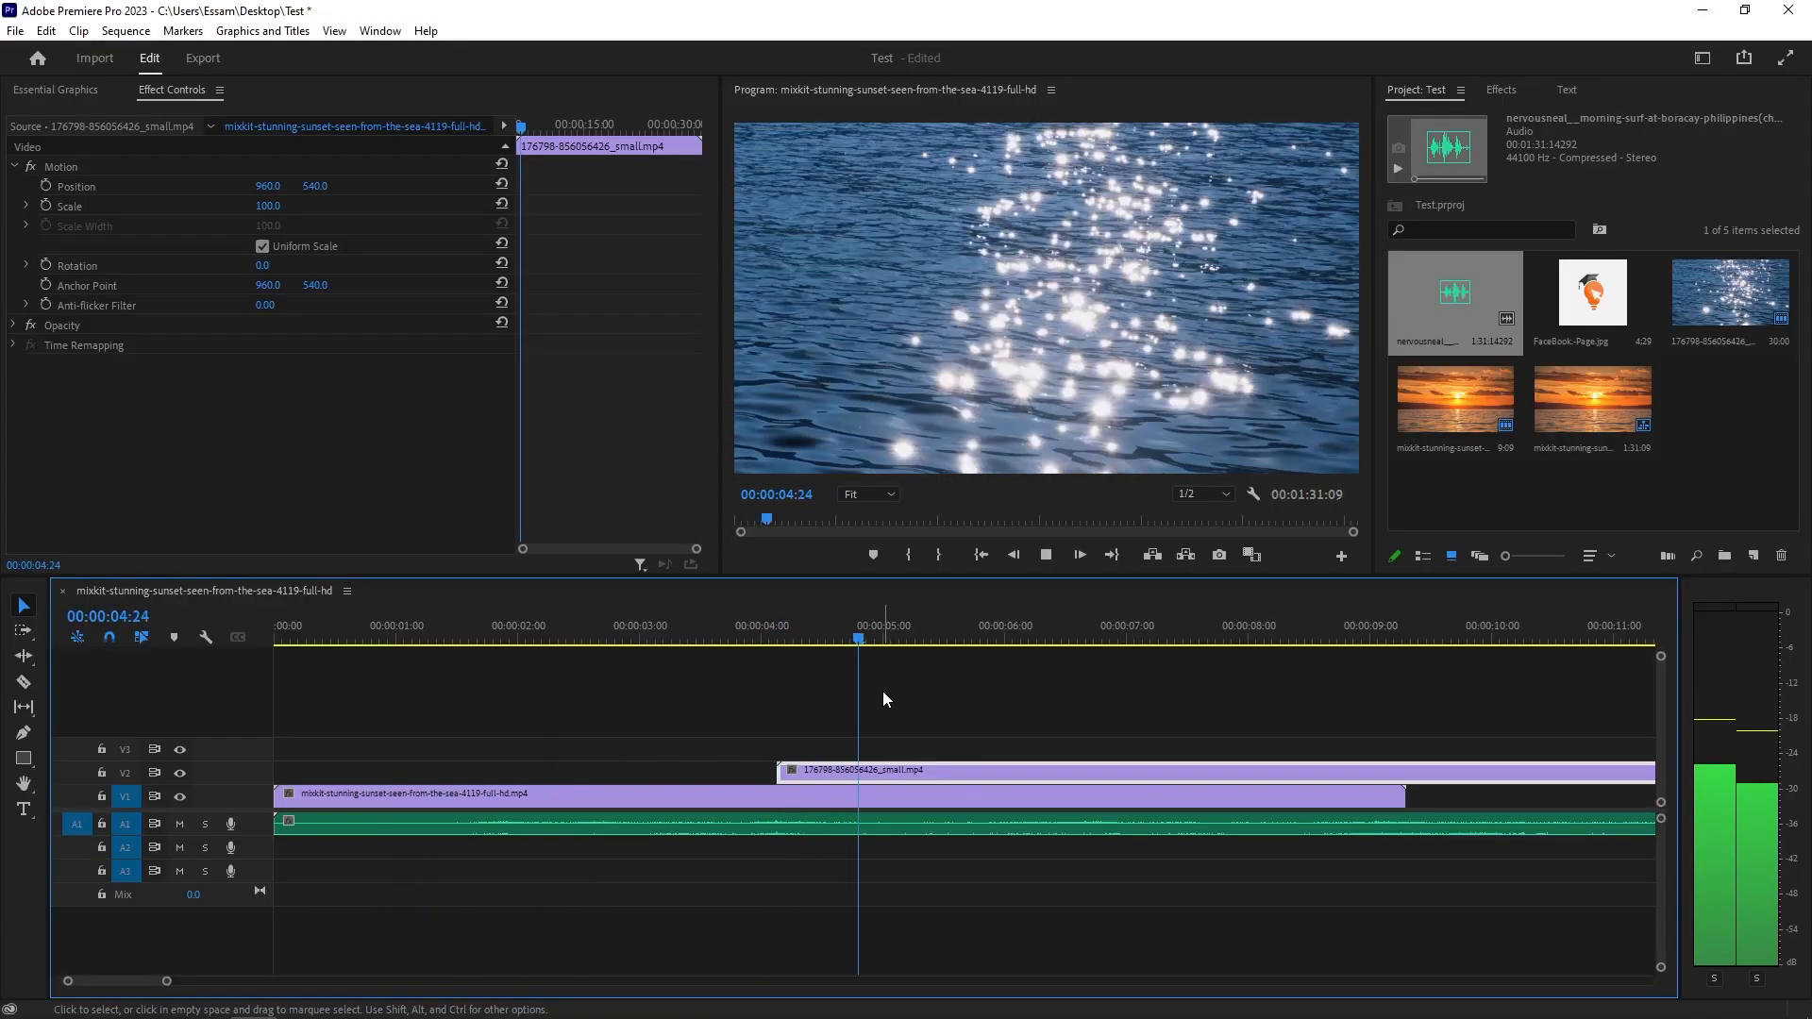
pyautogui.press('space')
pyautogui.scroll(-2, 824, 785)
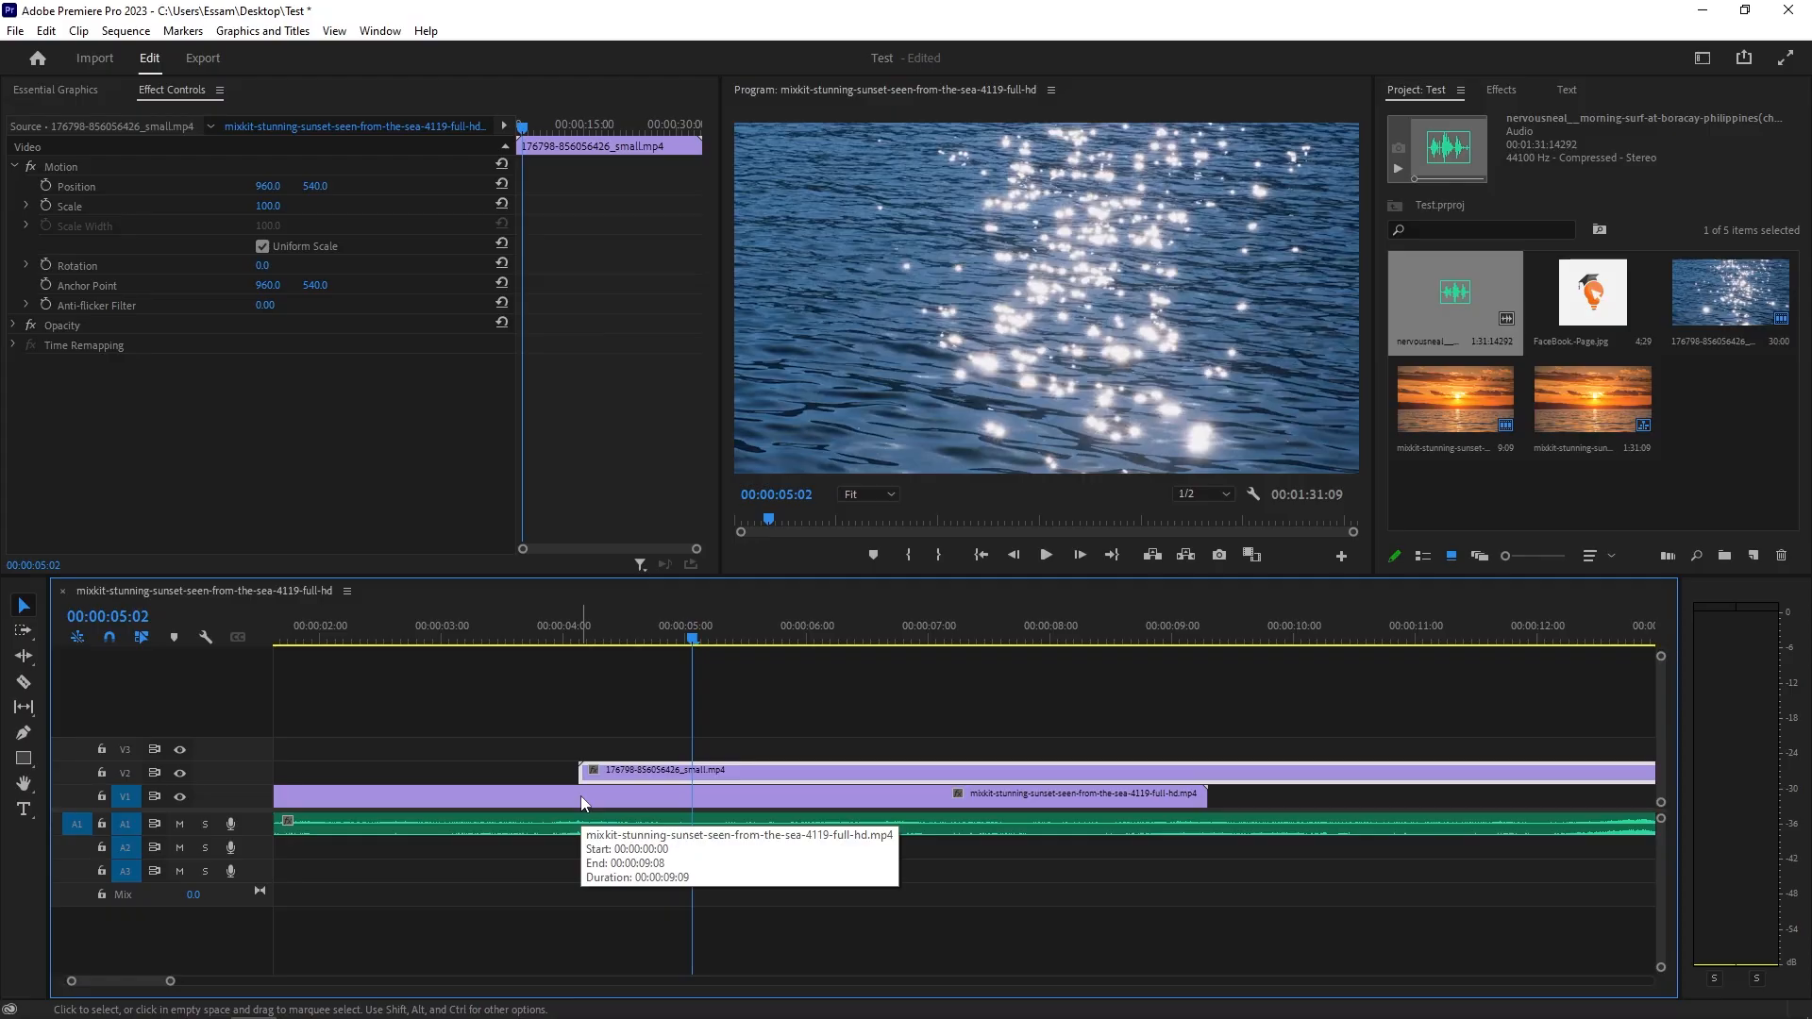
# - Move the sunset clip from track V1 up to V3 at the sequence start, and play from the beginning past its end
pyautogui.scroll(2, 475, 794)
pyautogui.moveTo(478, 793); pyautogui.dragTo(489, 745)
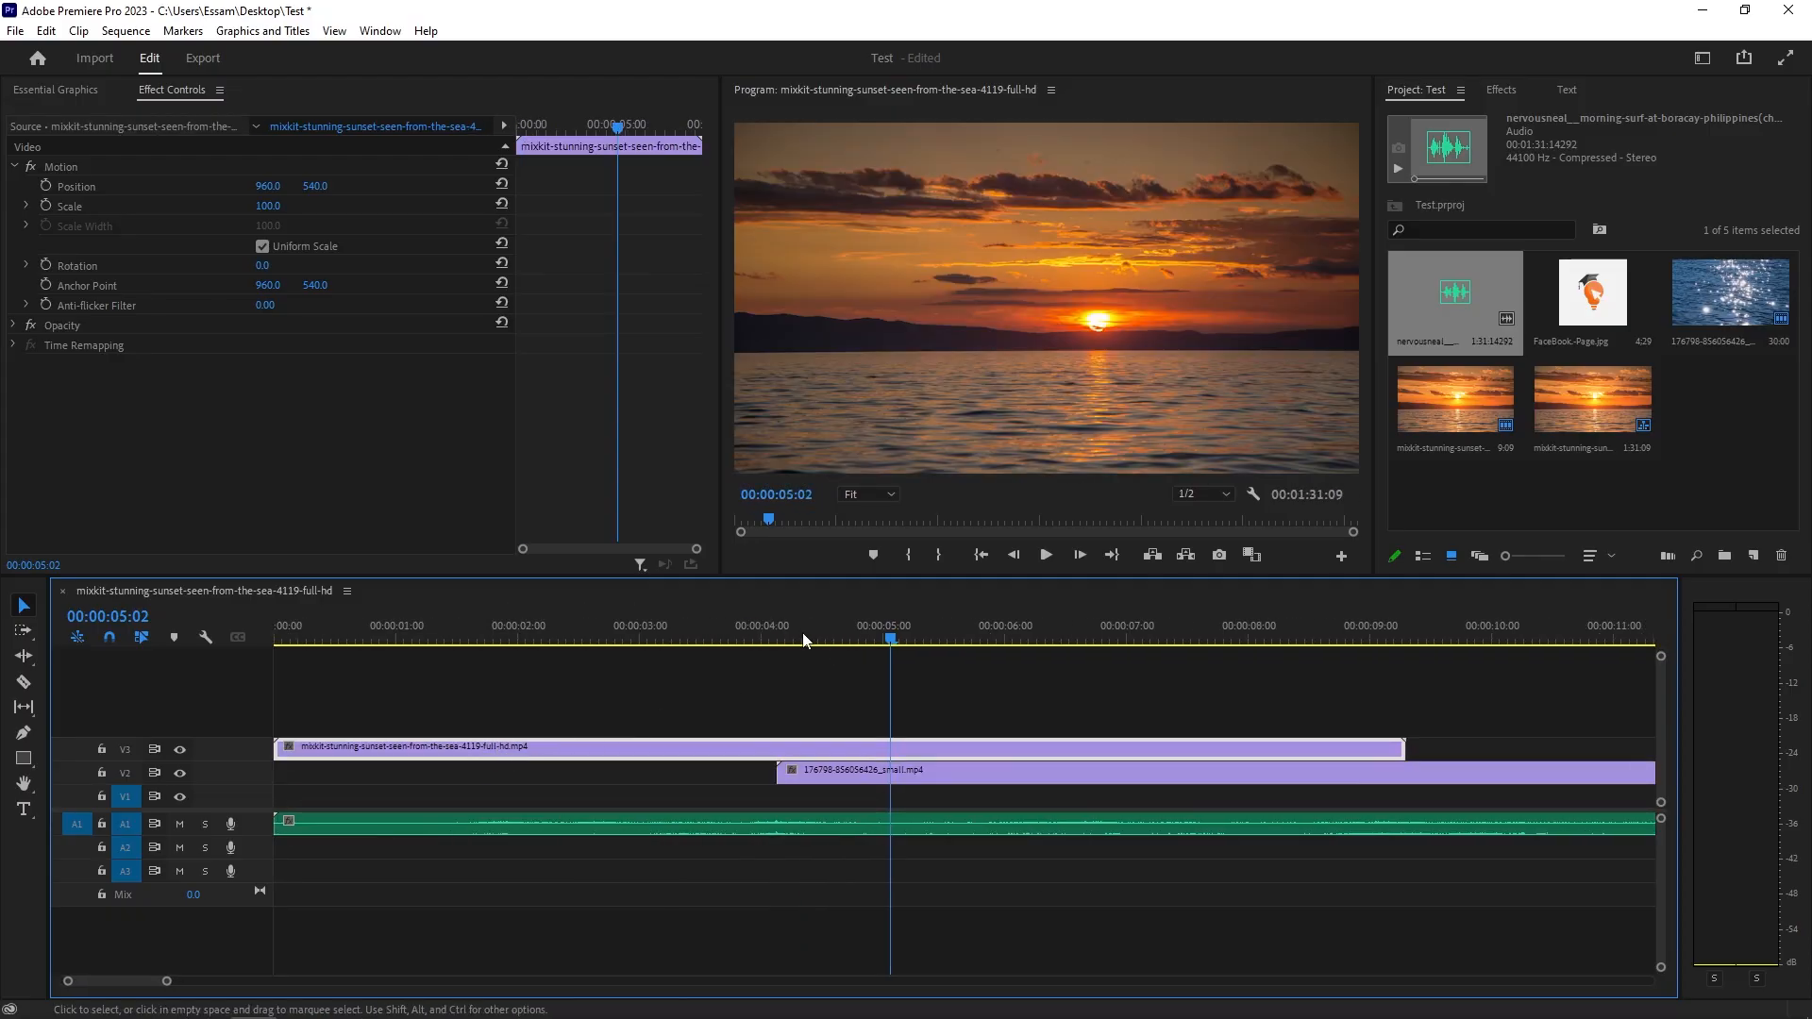
pyautogui.moveTo(803, 633); pyautogui.dragTo(4, 655)
pyautogui.press('space')
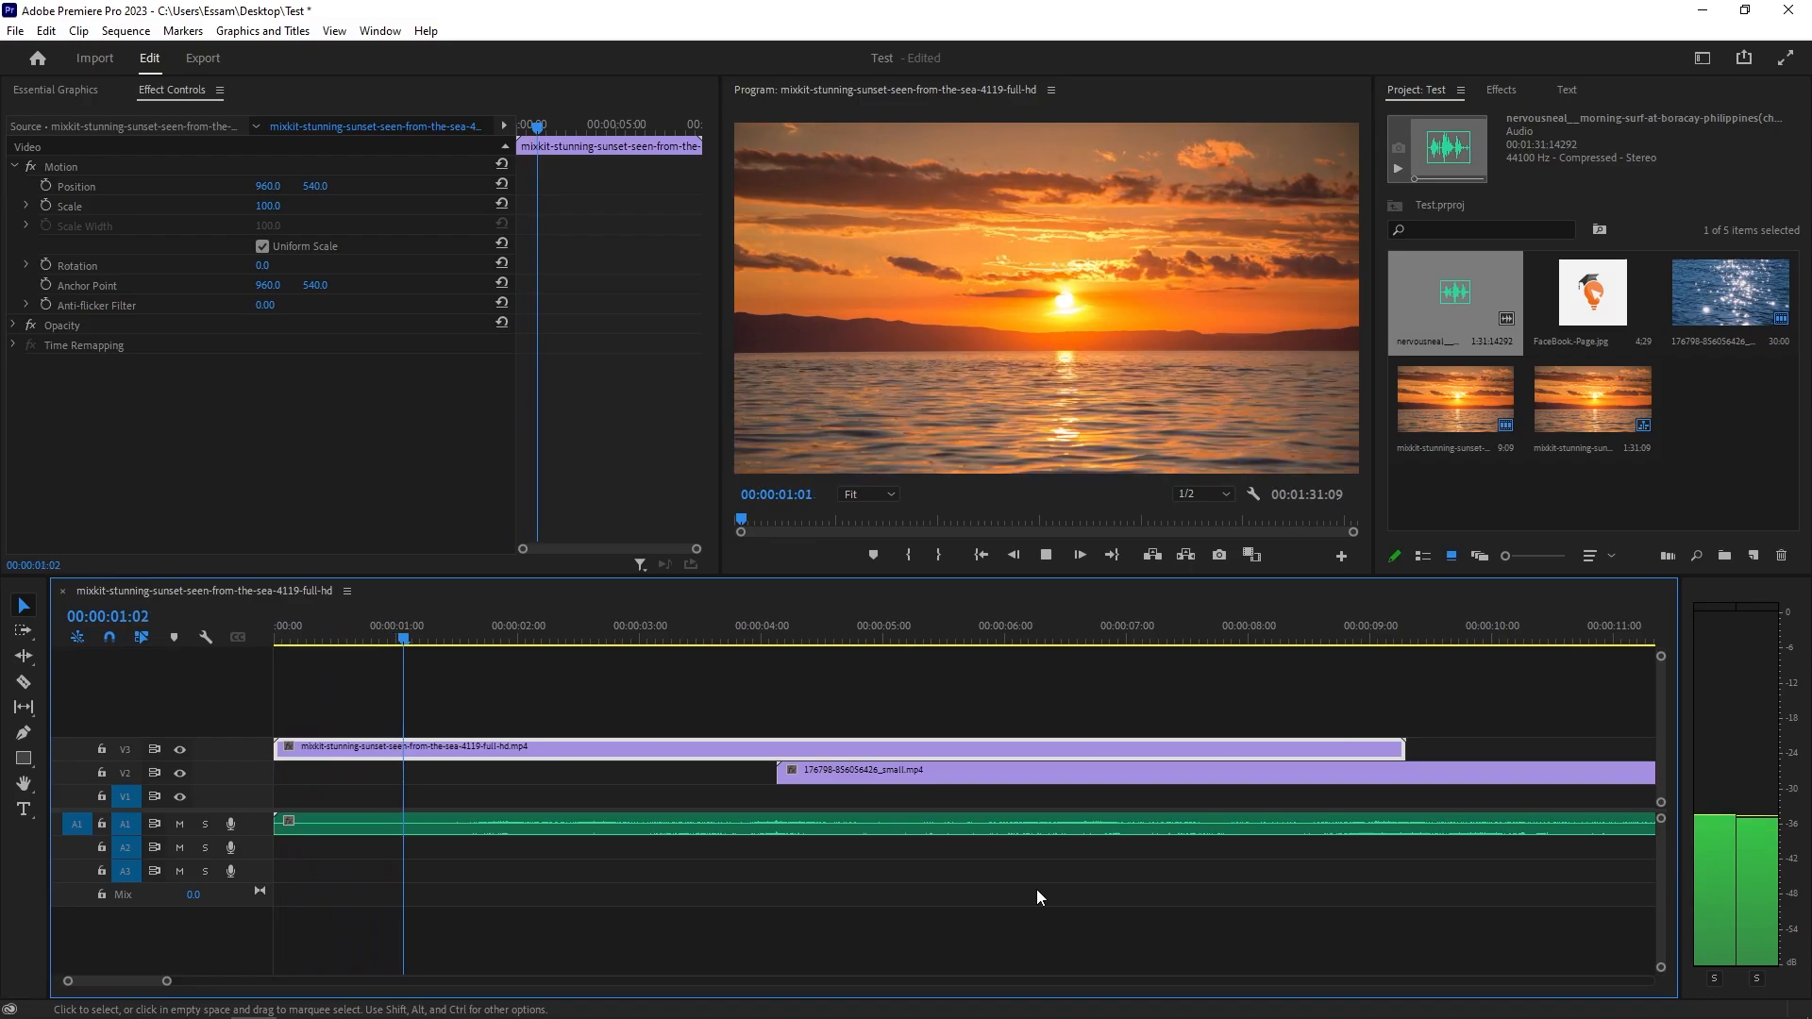
pyautogui.scroll(-2, 1033, 887)
pyautogui.scroll(2, 1033, 887)
pyautogui.scroll(-2, 1050, 886)
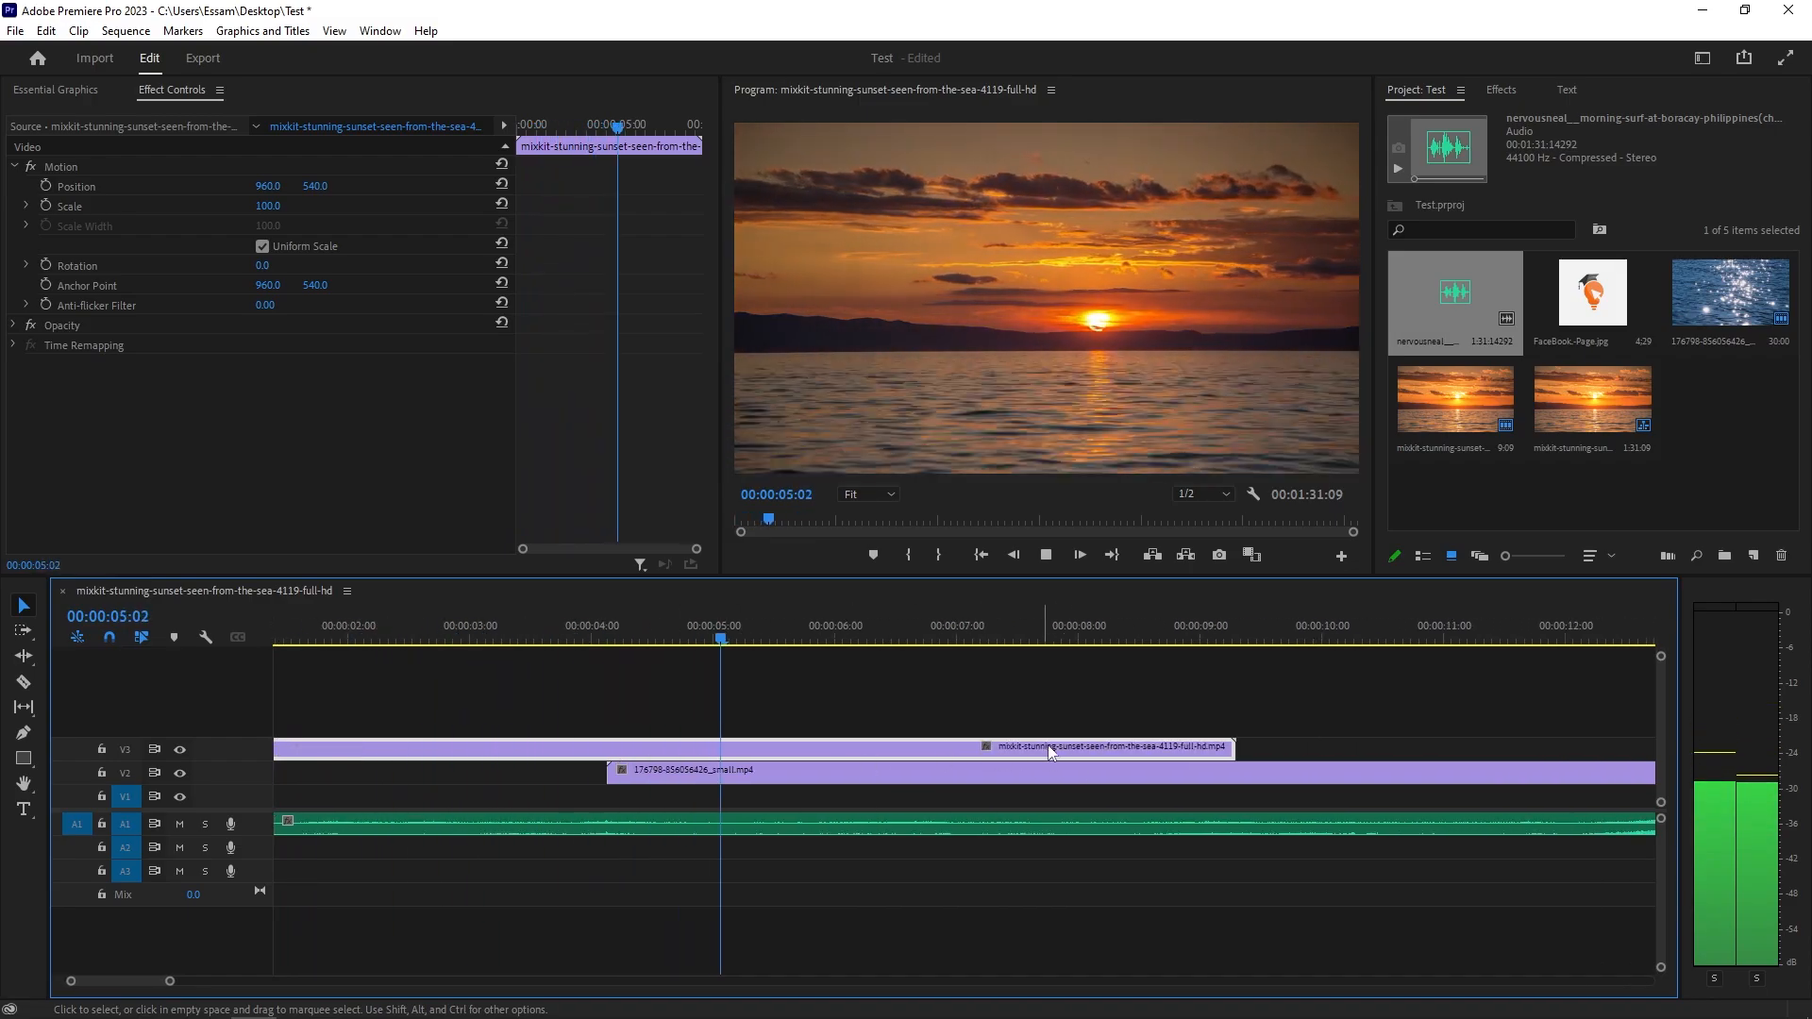
pyautogui.scroll(-5, 1047, 744)
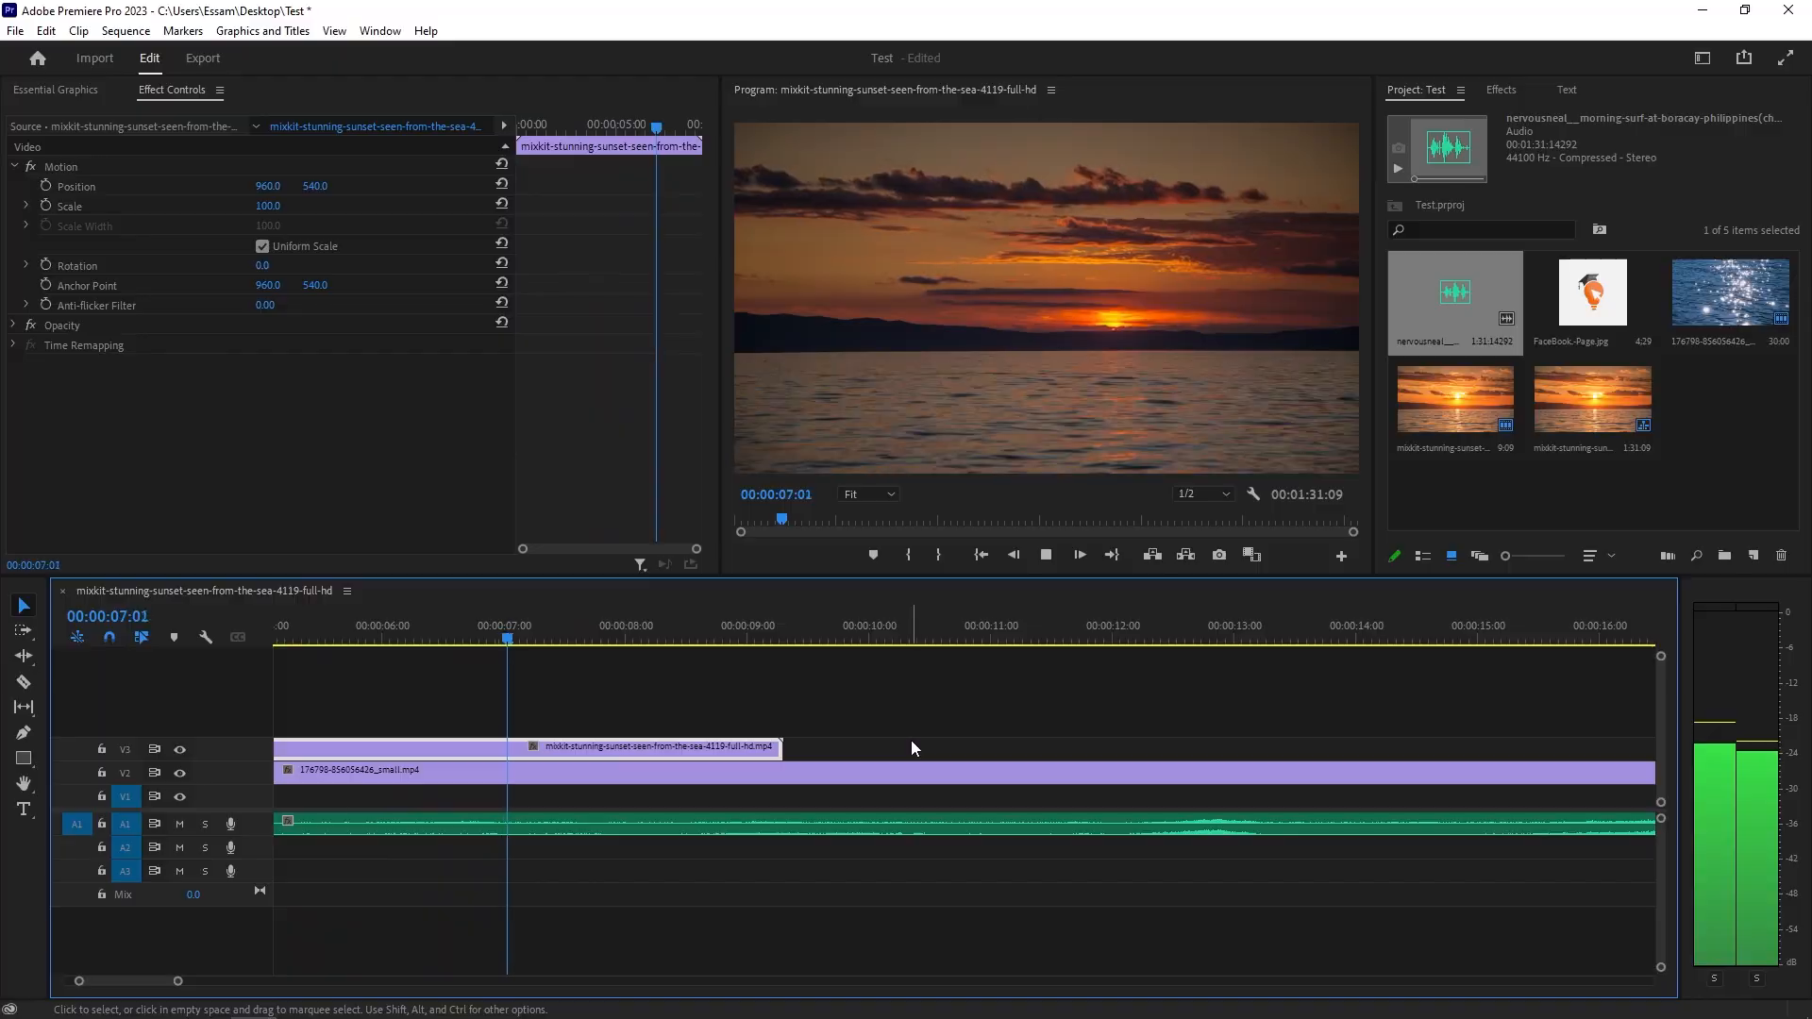
pyautogui.scroll(-1, 831, 765)
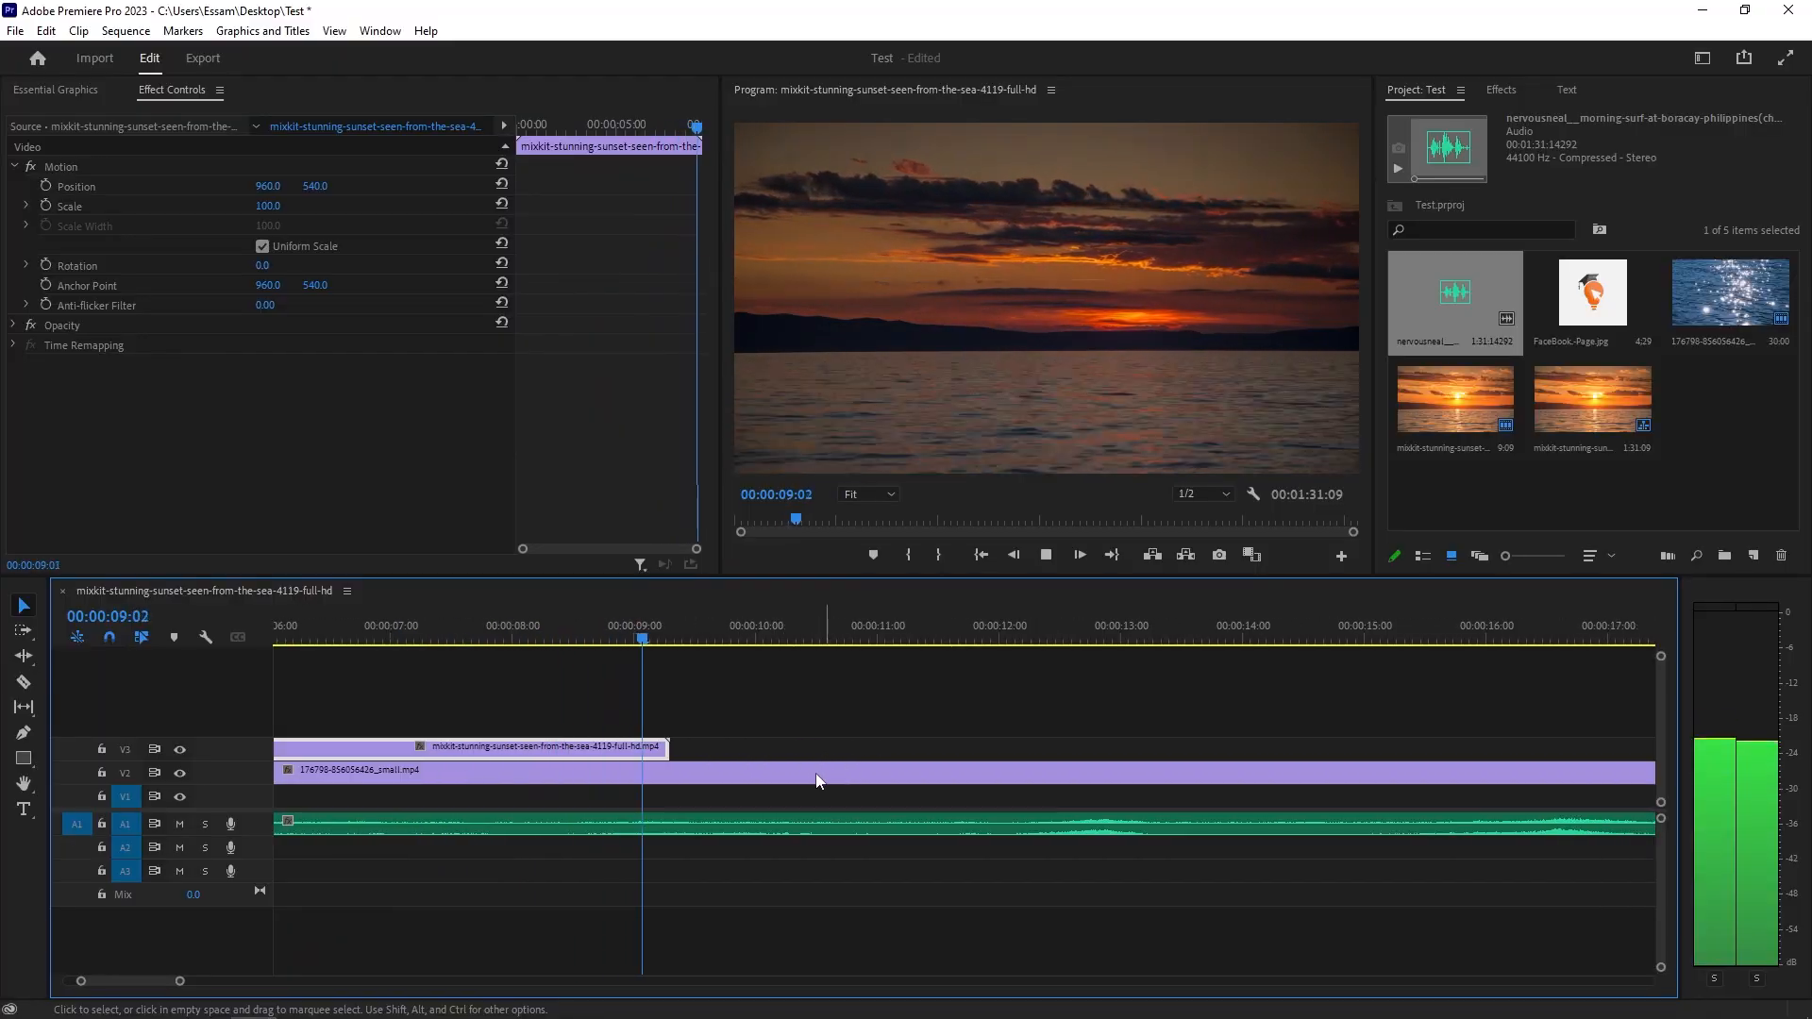
pyautogui.scroll(-1, 914, 779)
pyautogui.press('space')
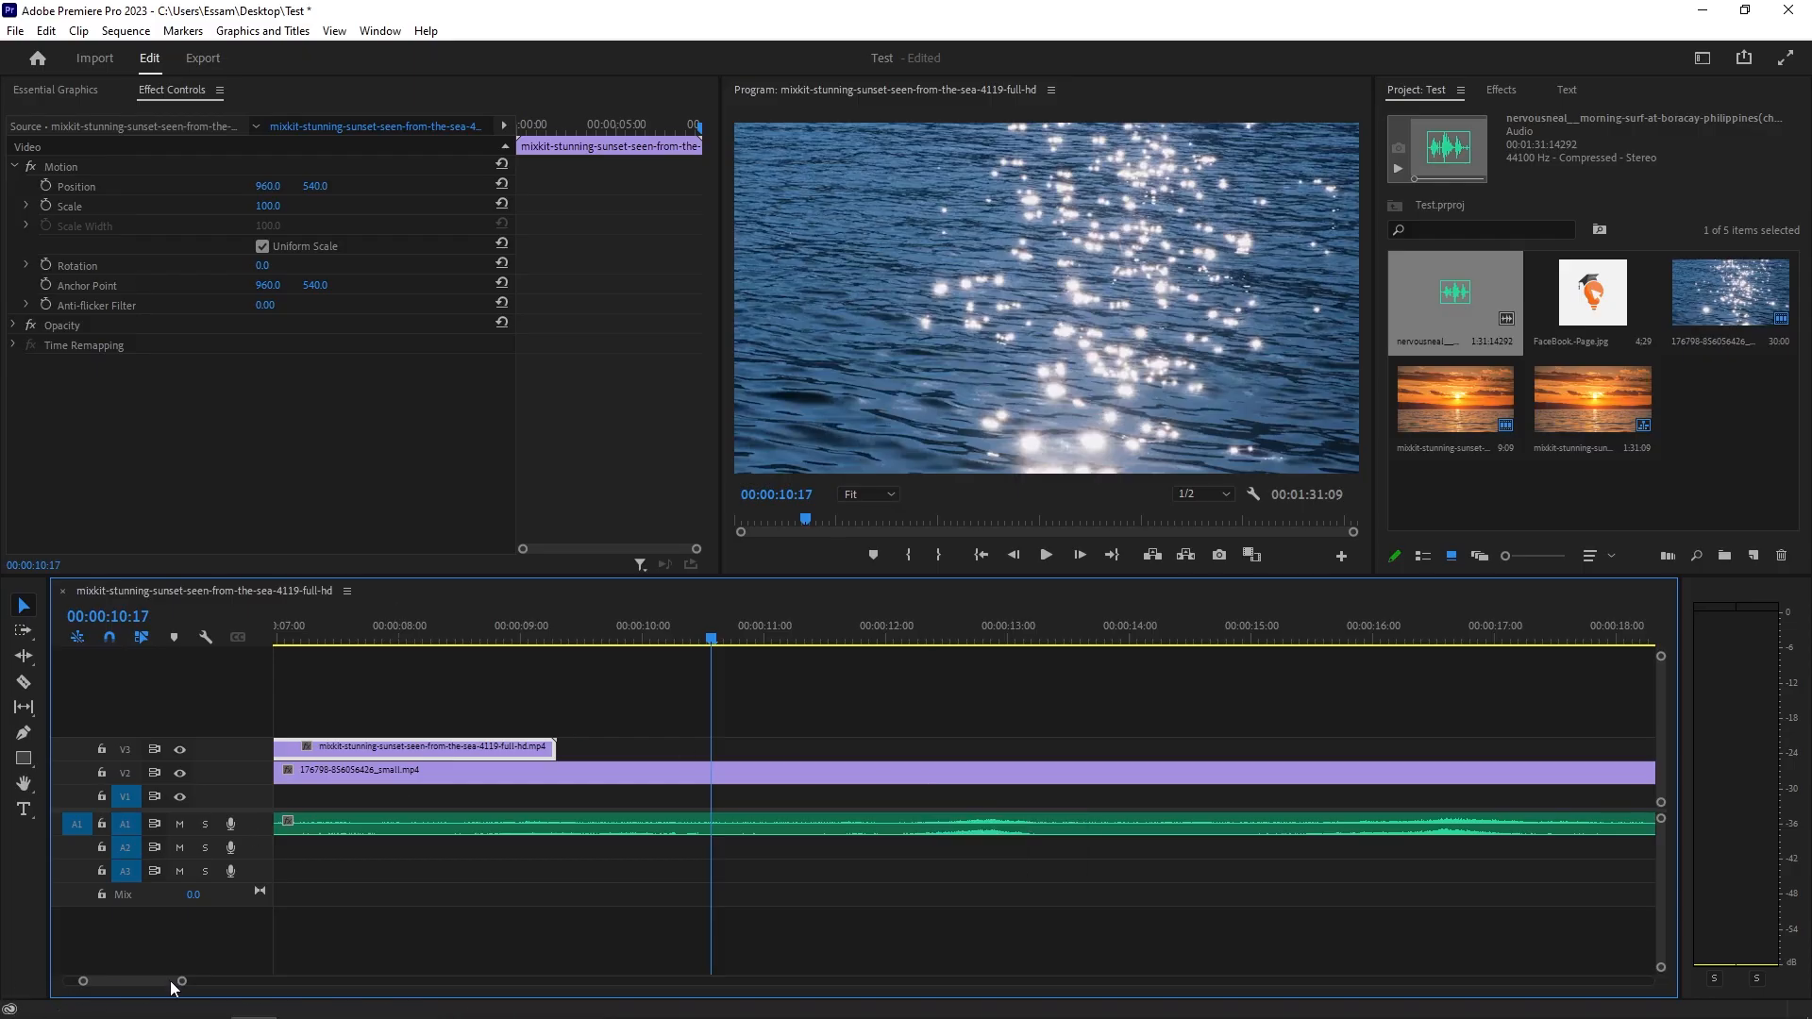
# - Hide the output of track V3, play the sequence from the start, and make V3 visible again
pyautogui.moveTo(182, 983); pyautogui.dragTo(247, 983)
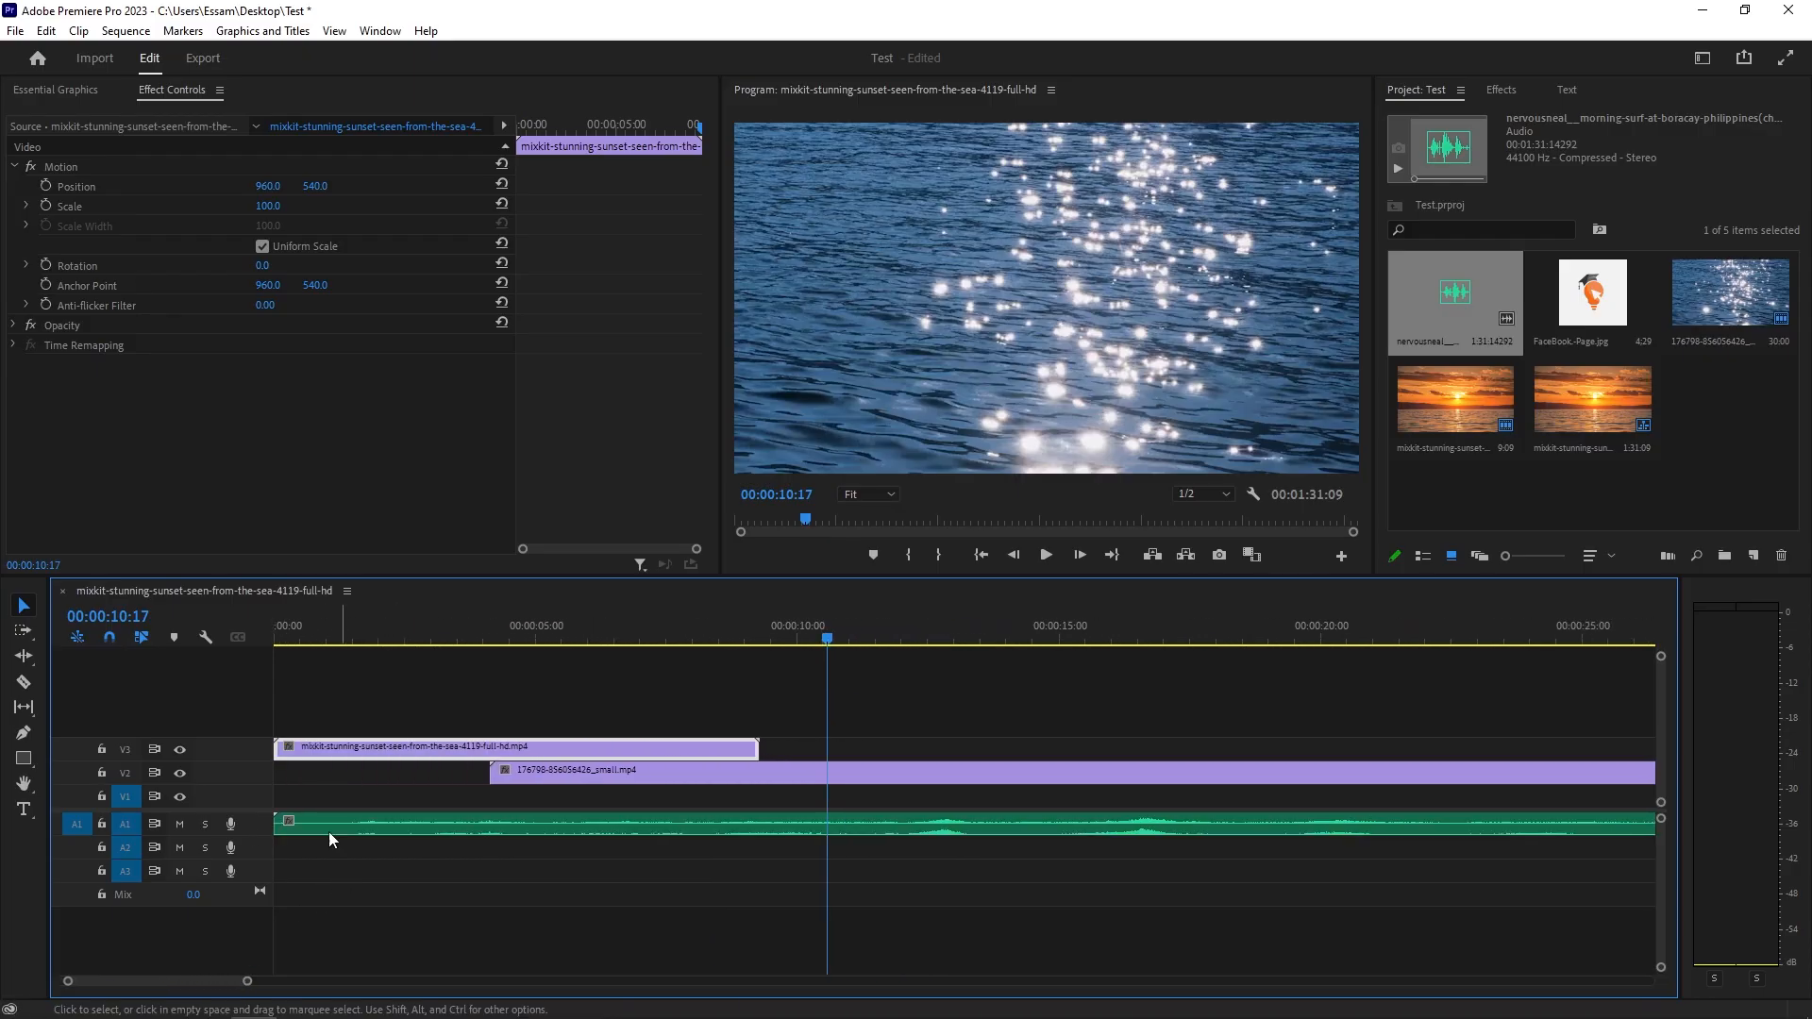
pyautogui.moveTo(427, 634); pyautogui.dragTo(256, 630)
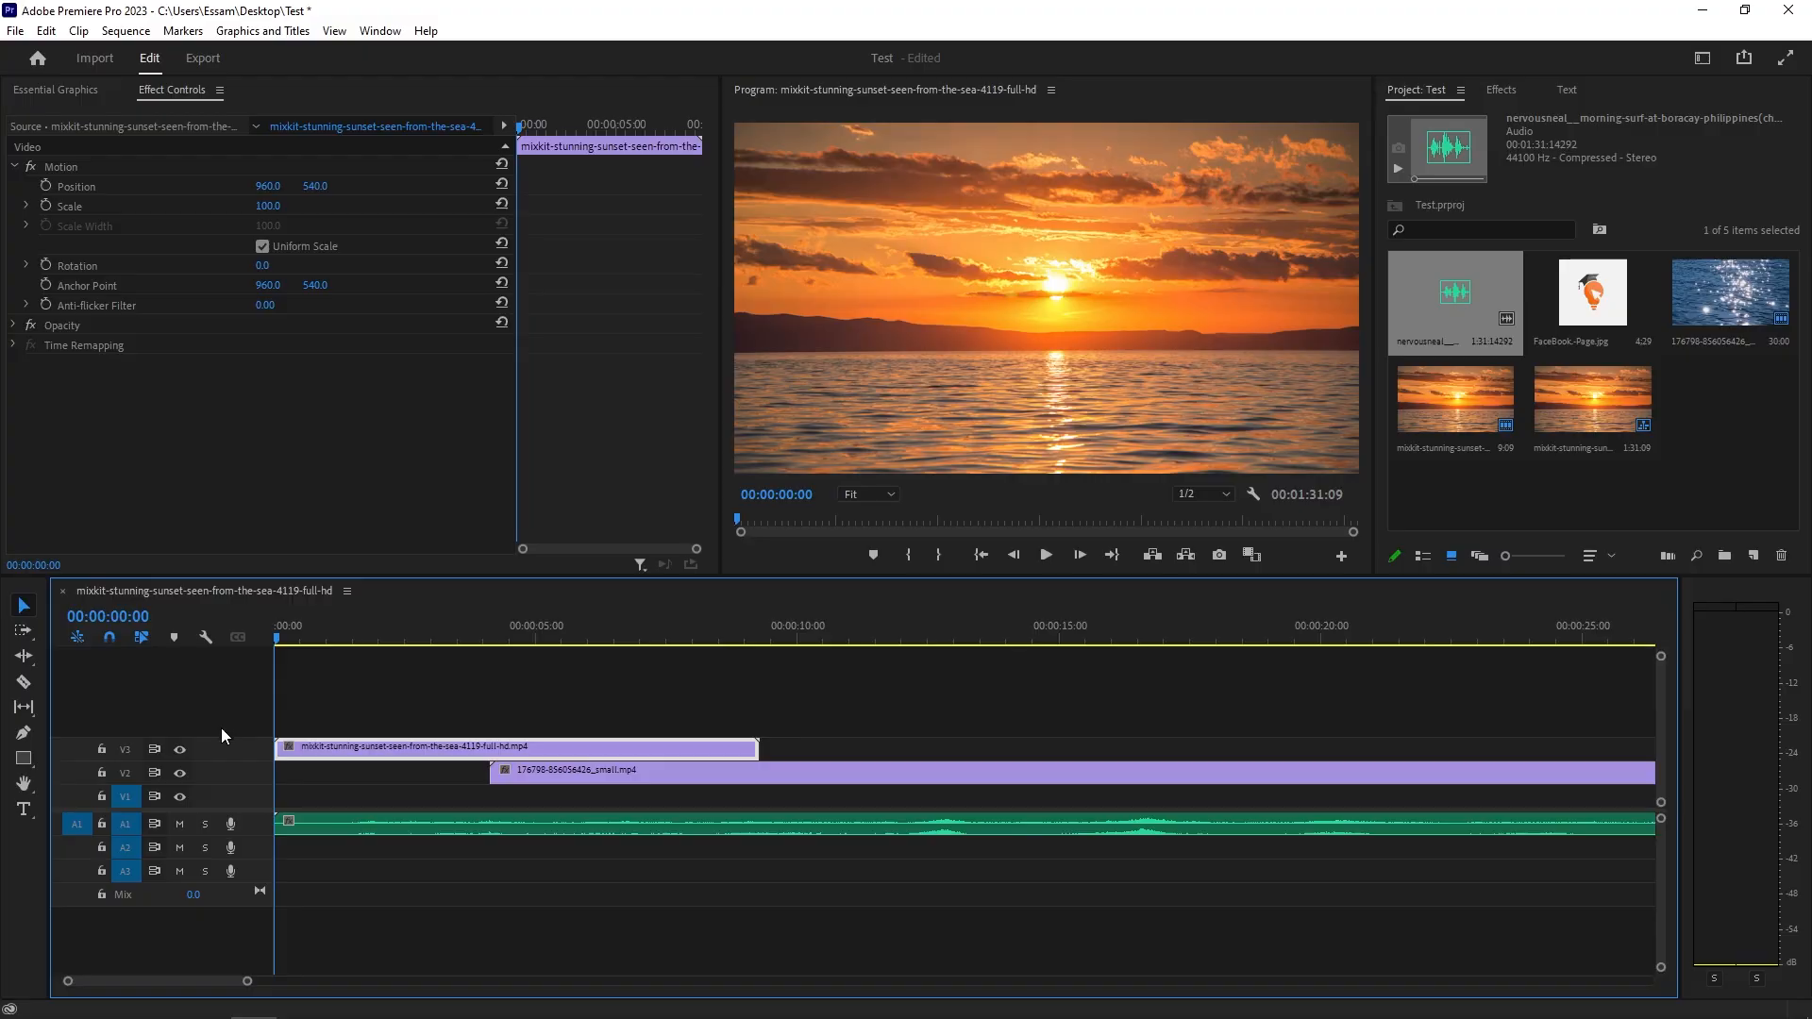
pyautogui.click(179, 750)
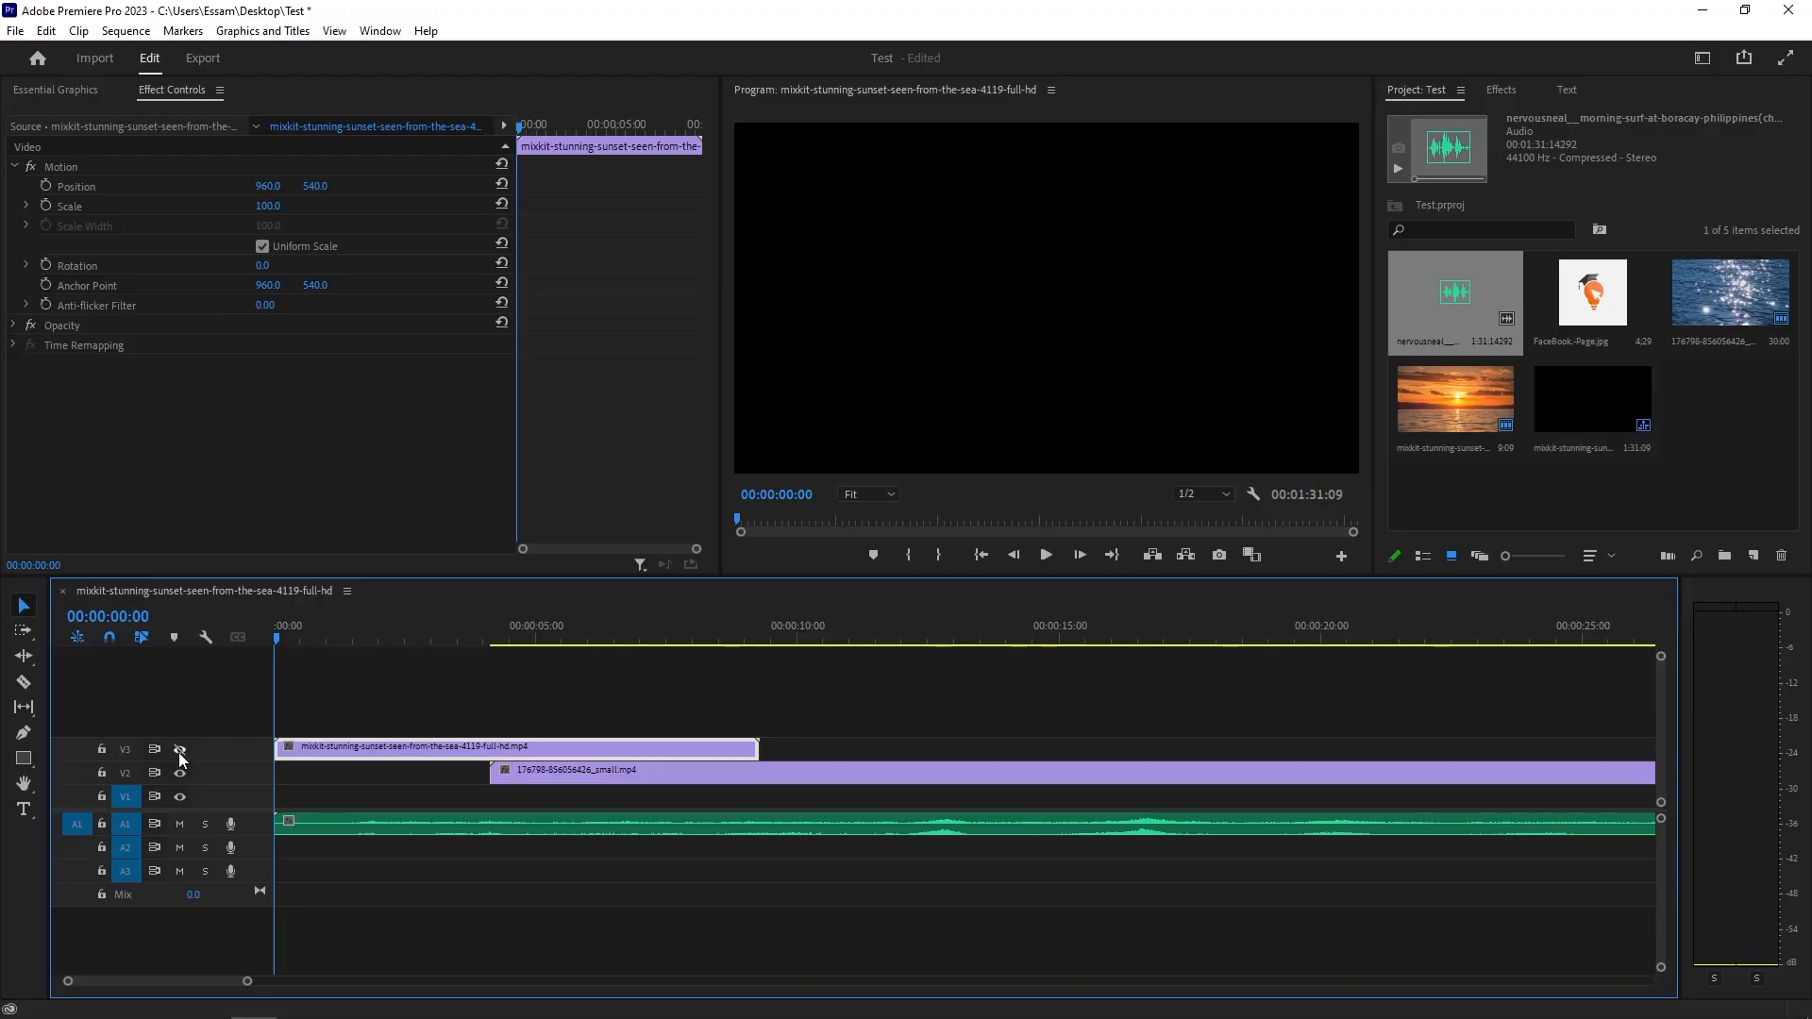
pyautogui.press('space')
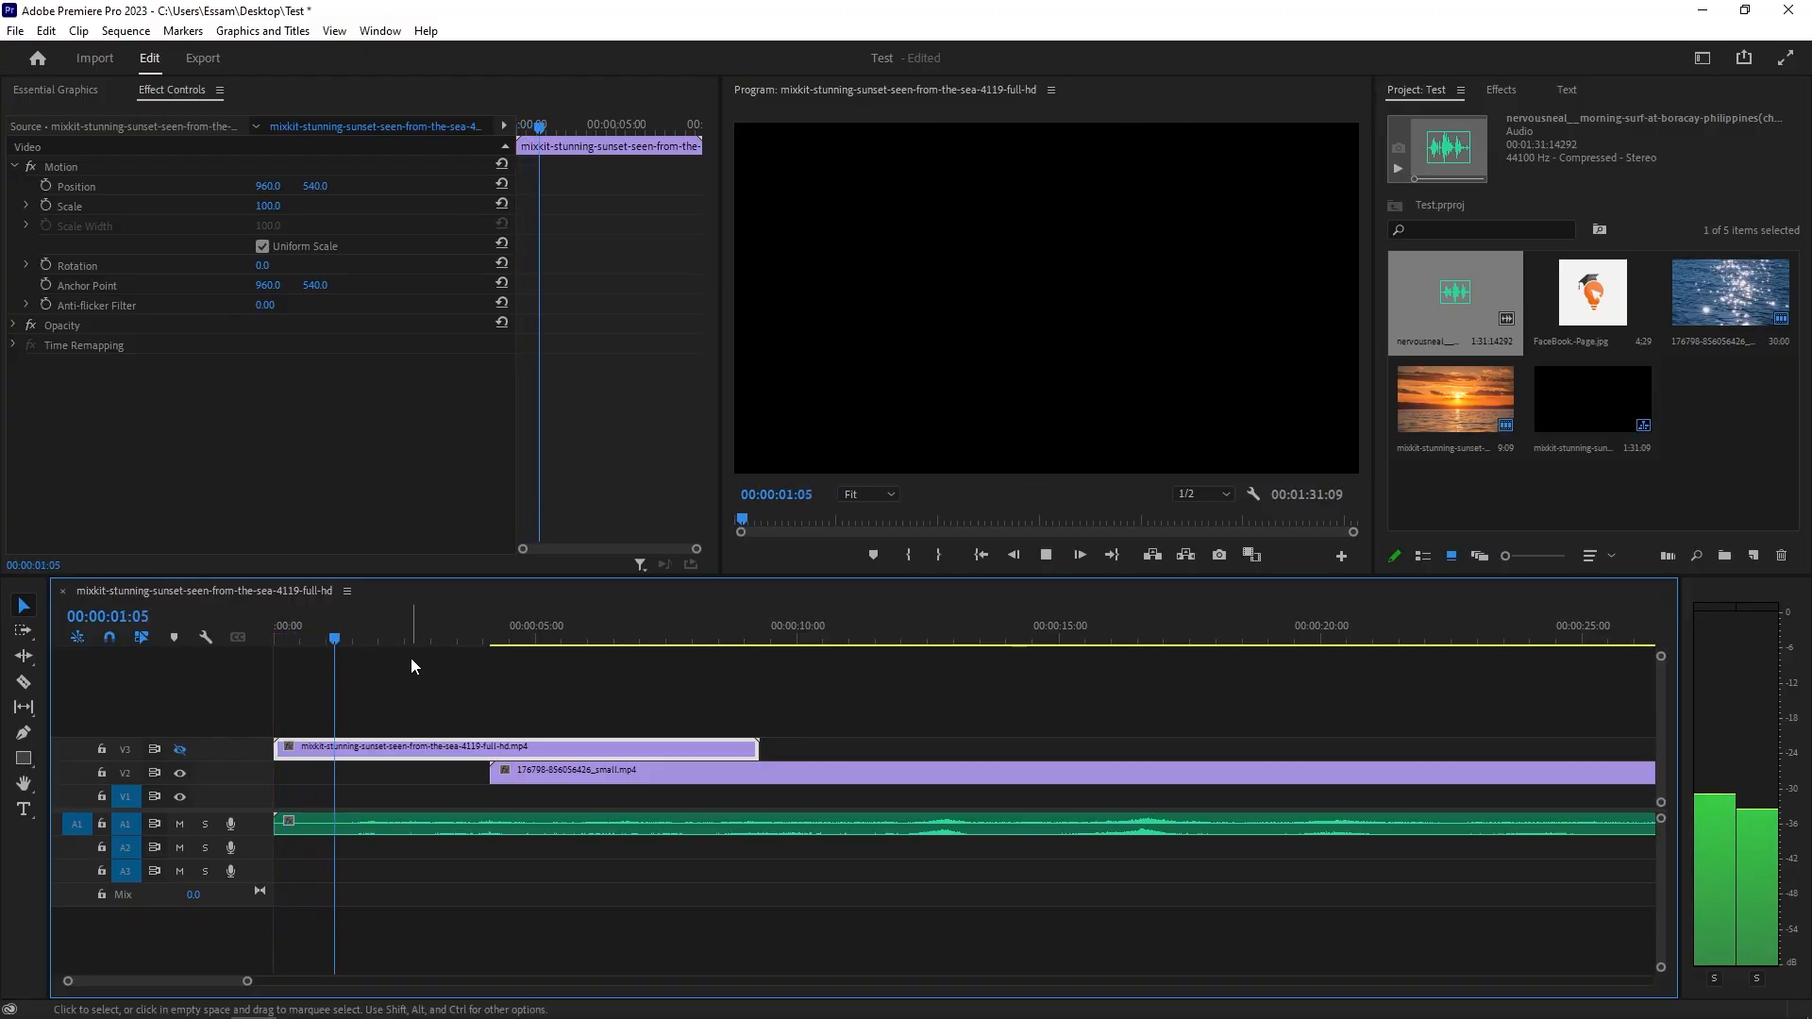
pyautogui.press('space')
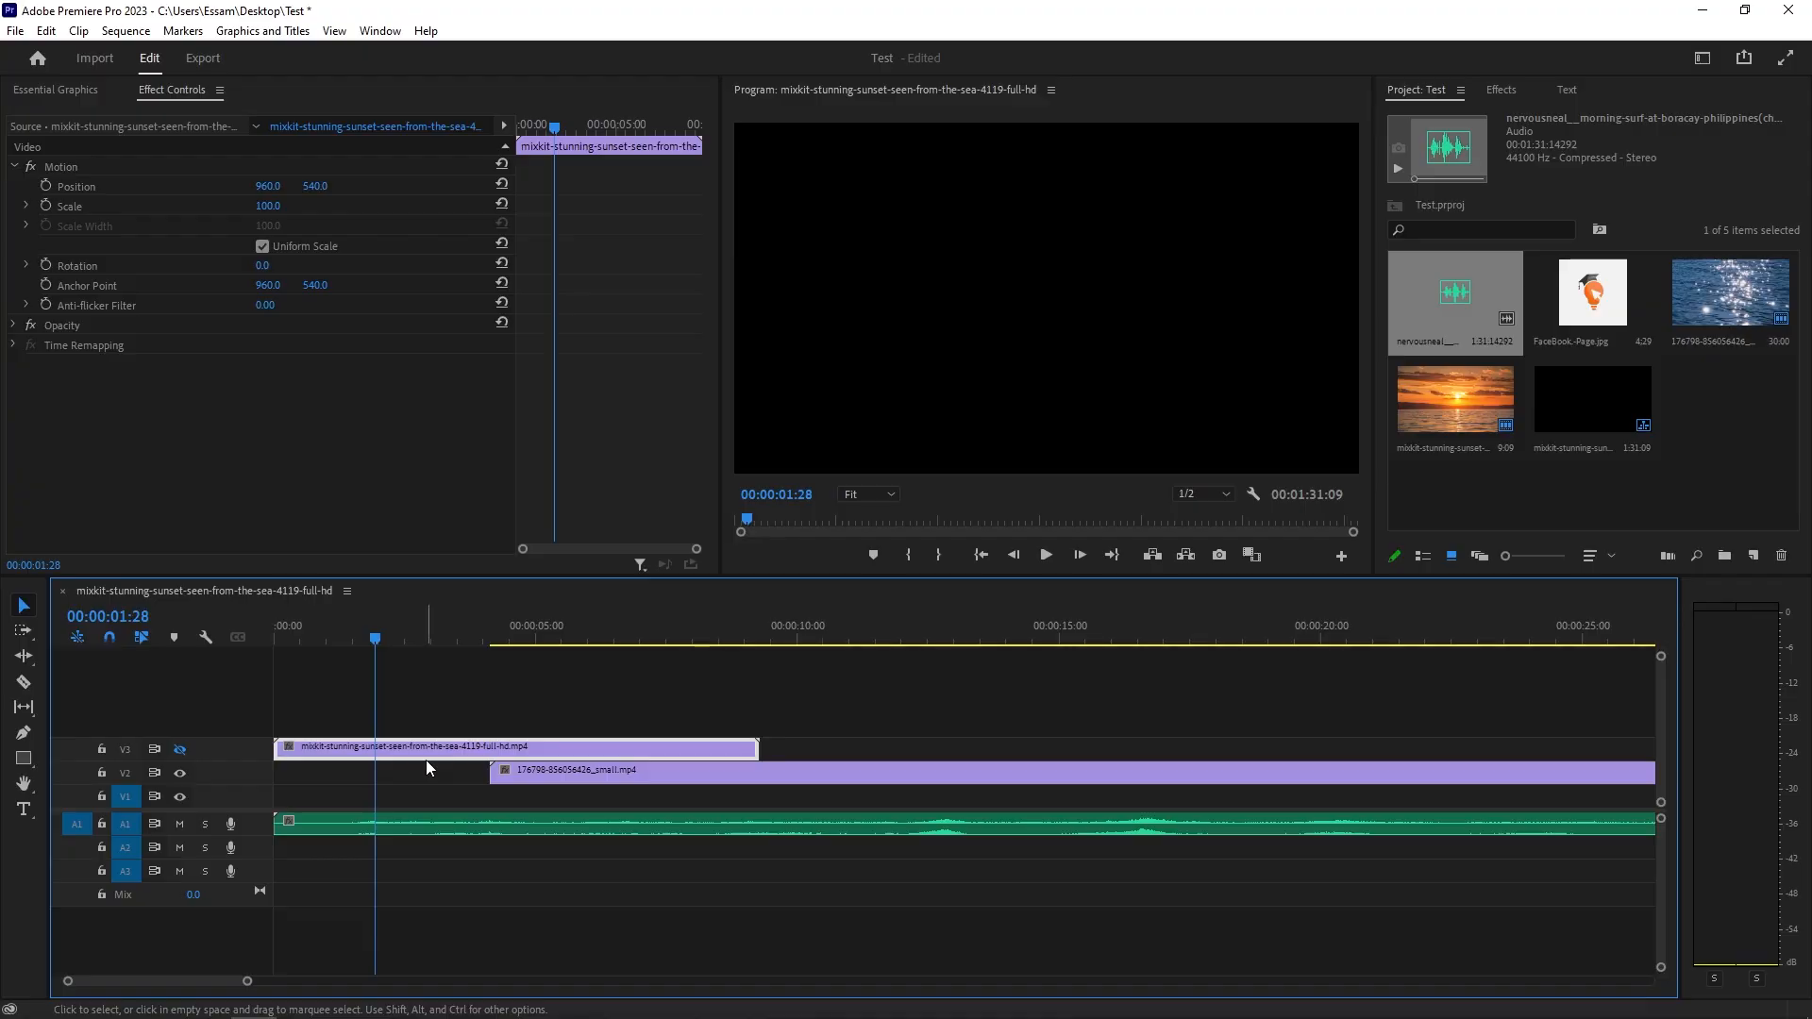
pyautogui.press('space')
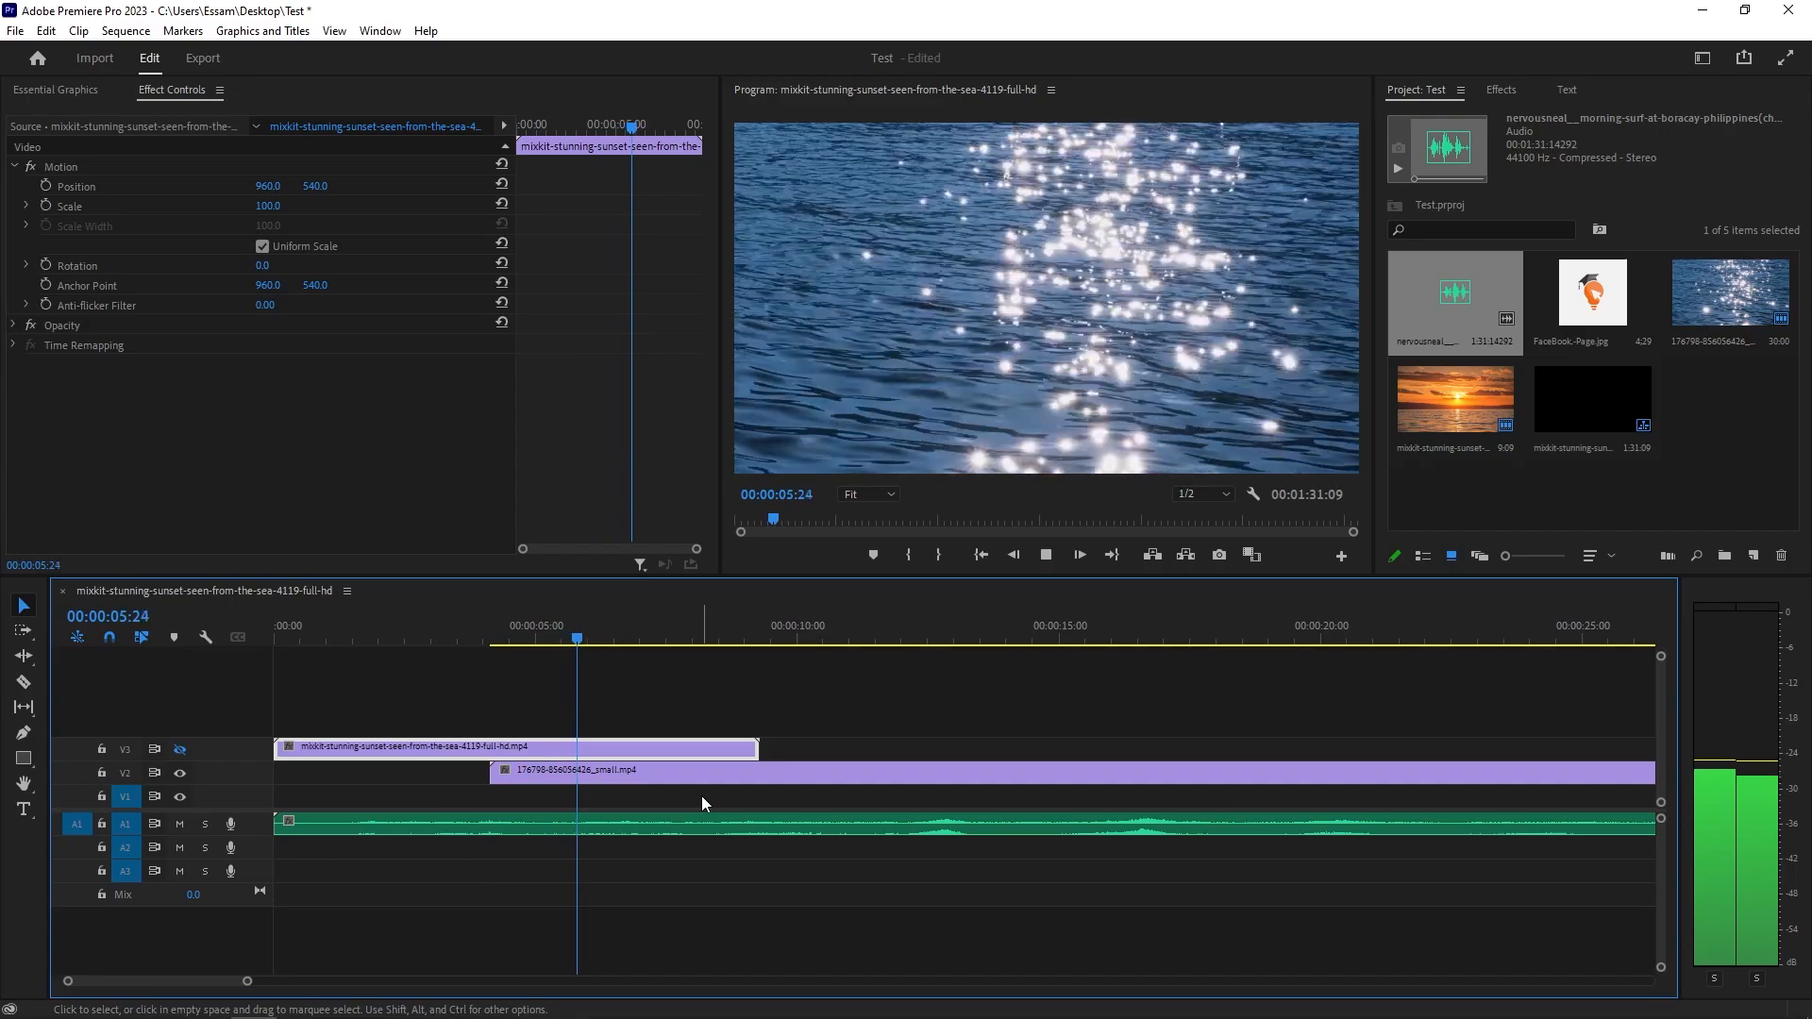
pyautogui.press('space')
pyautogui.click(180, 748)
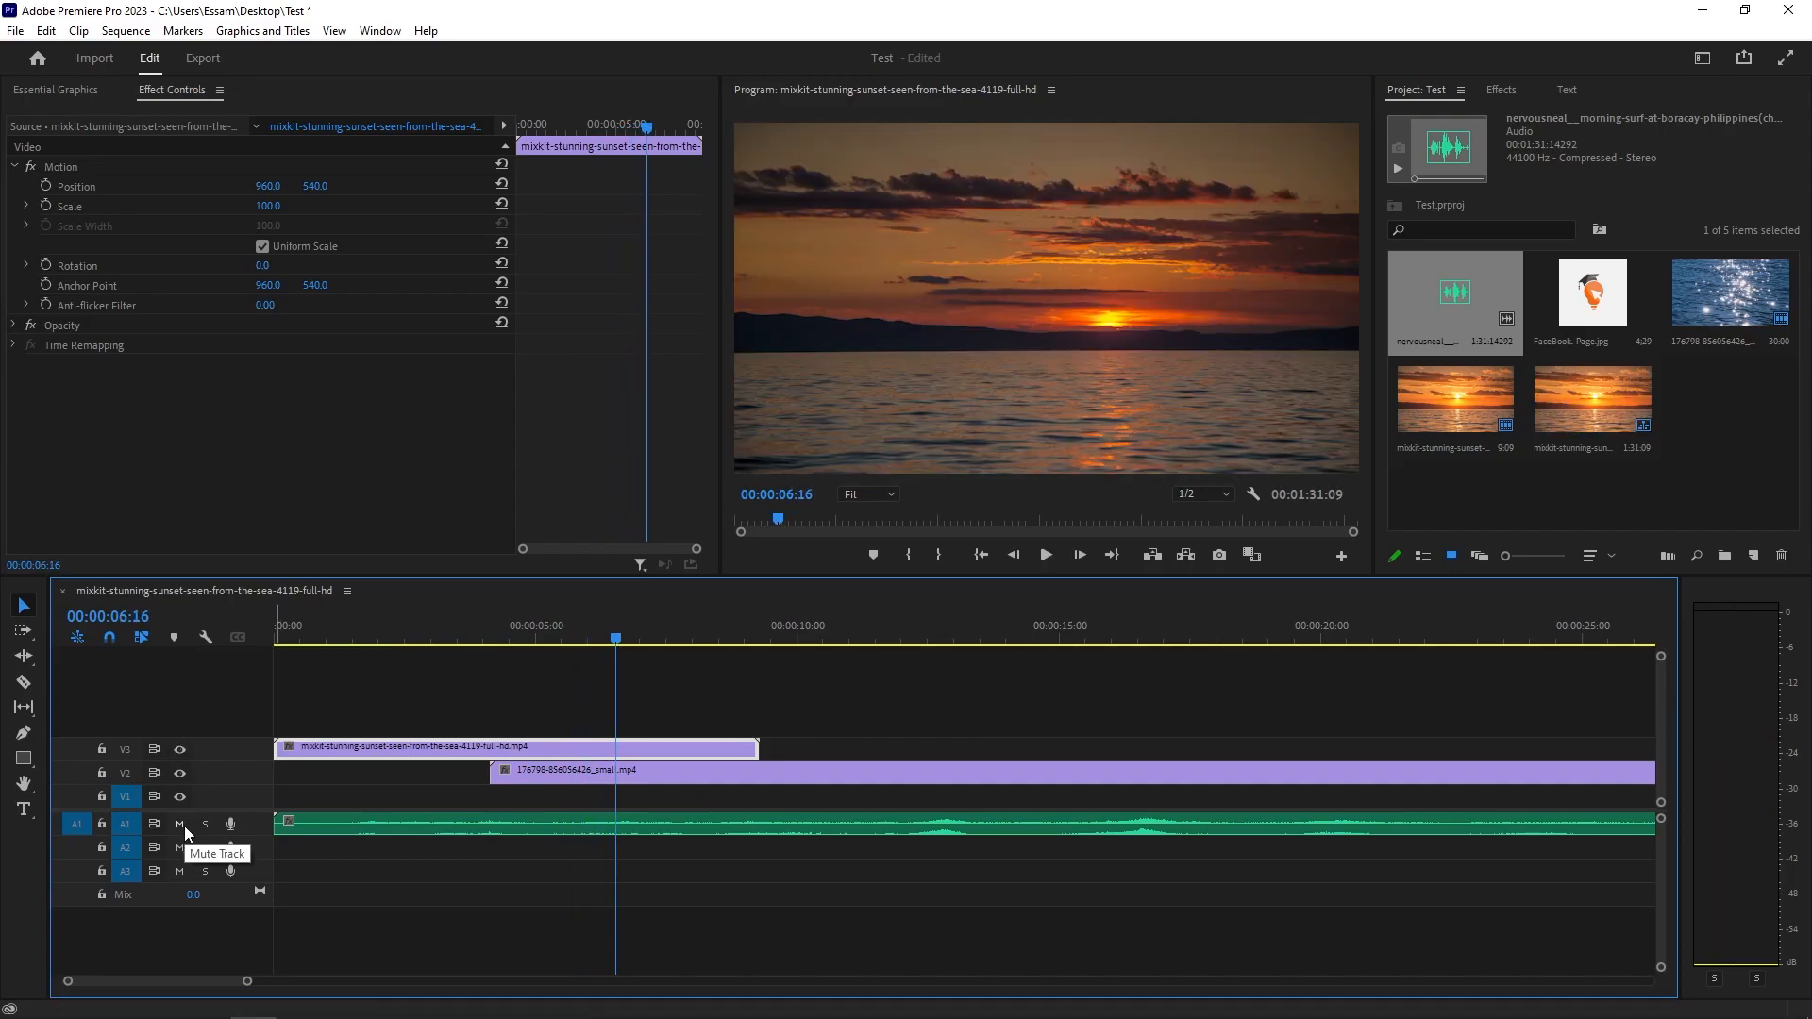
# - Mute audio track A1 and play the first few seconds of the sequence
pyautogui.press('Home')
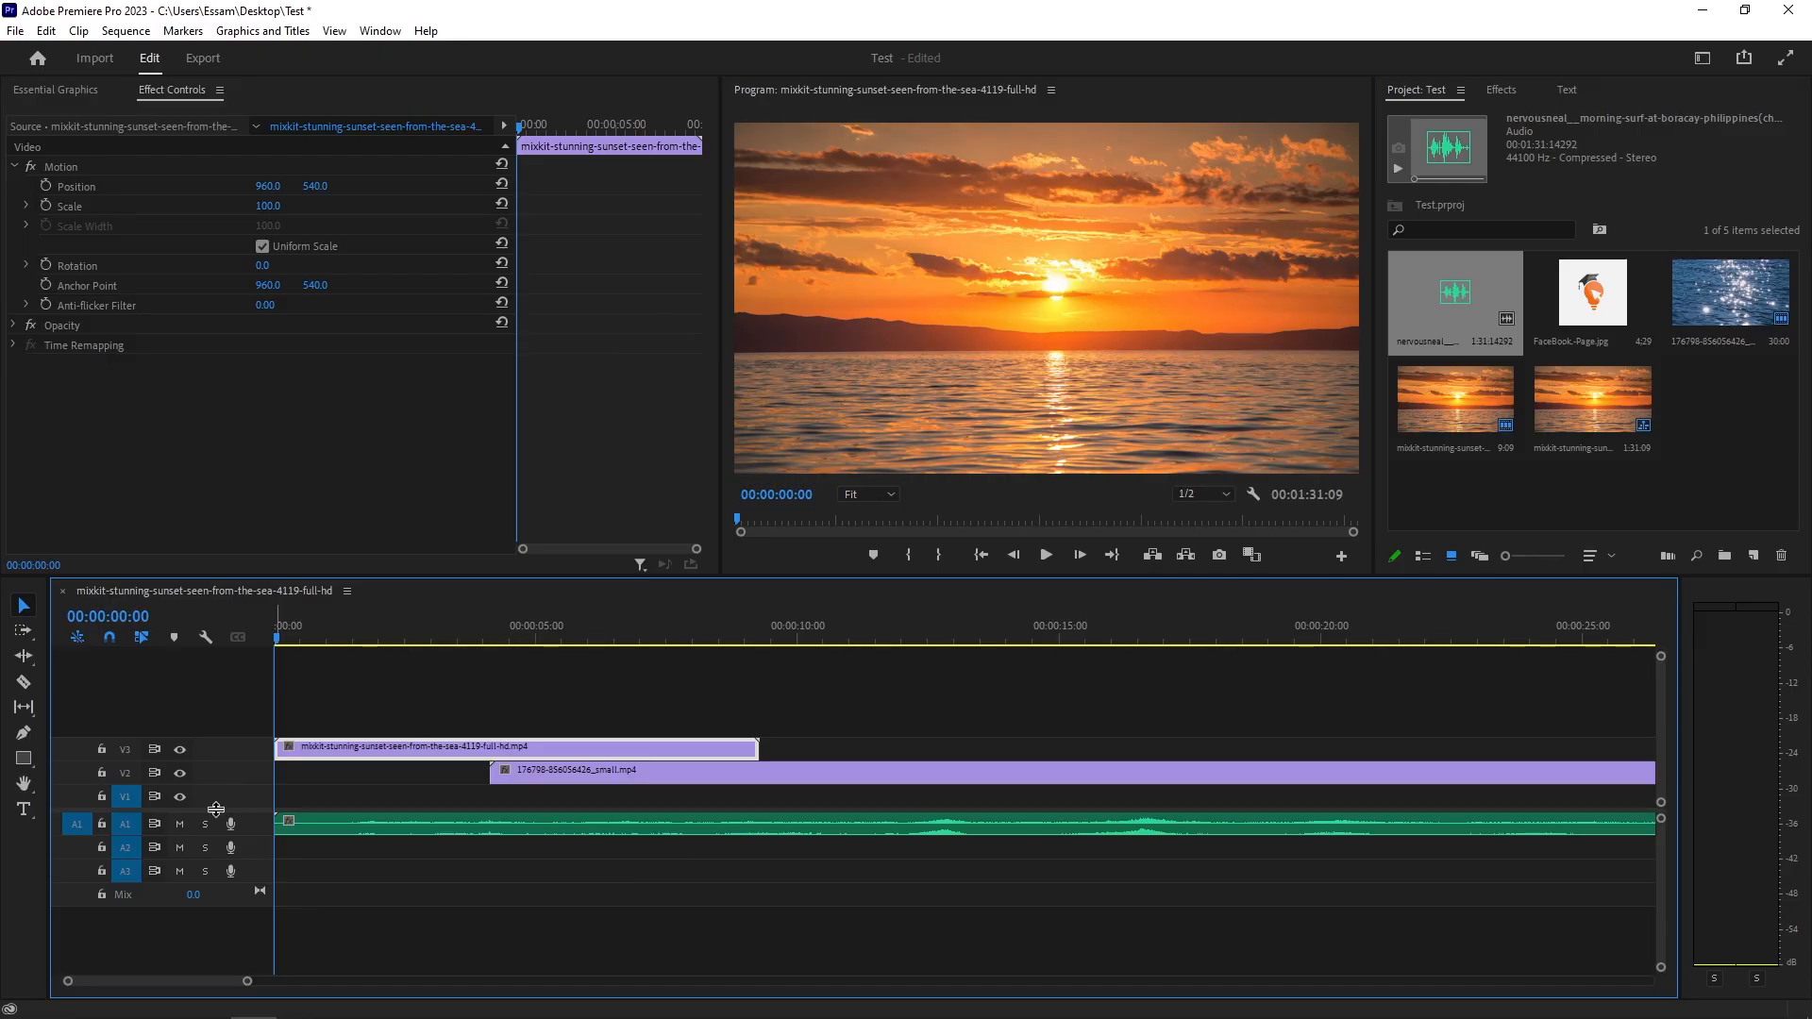
pyautogui.click(185, 822)
pyautogui.press('space')
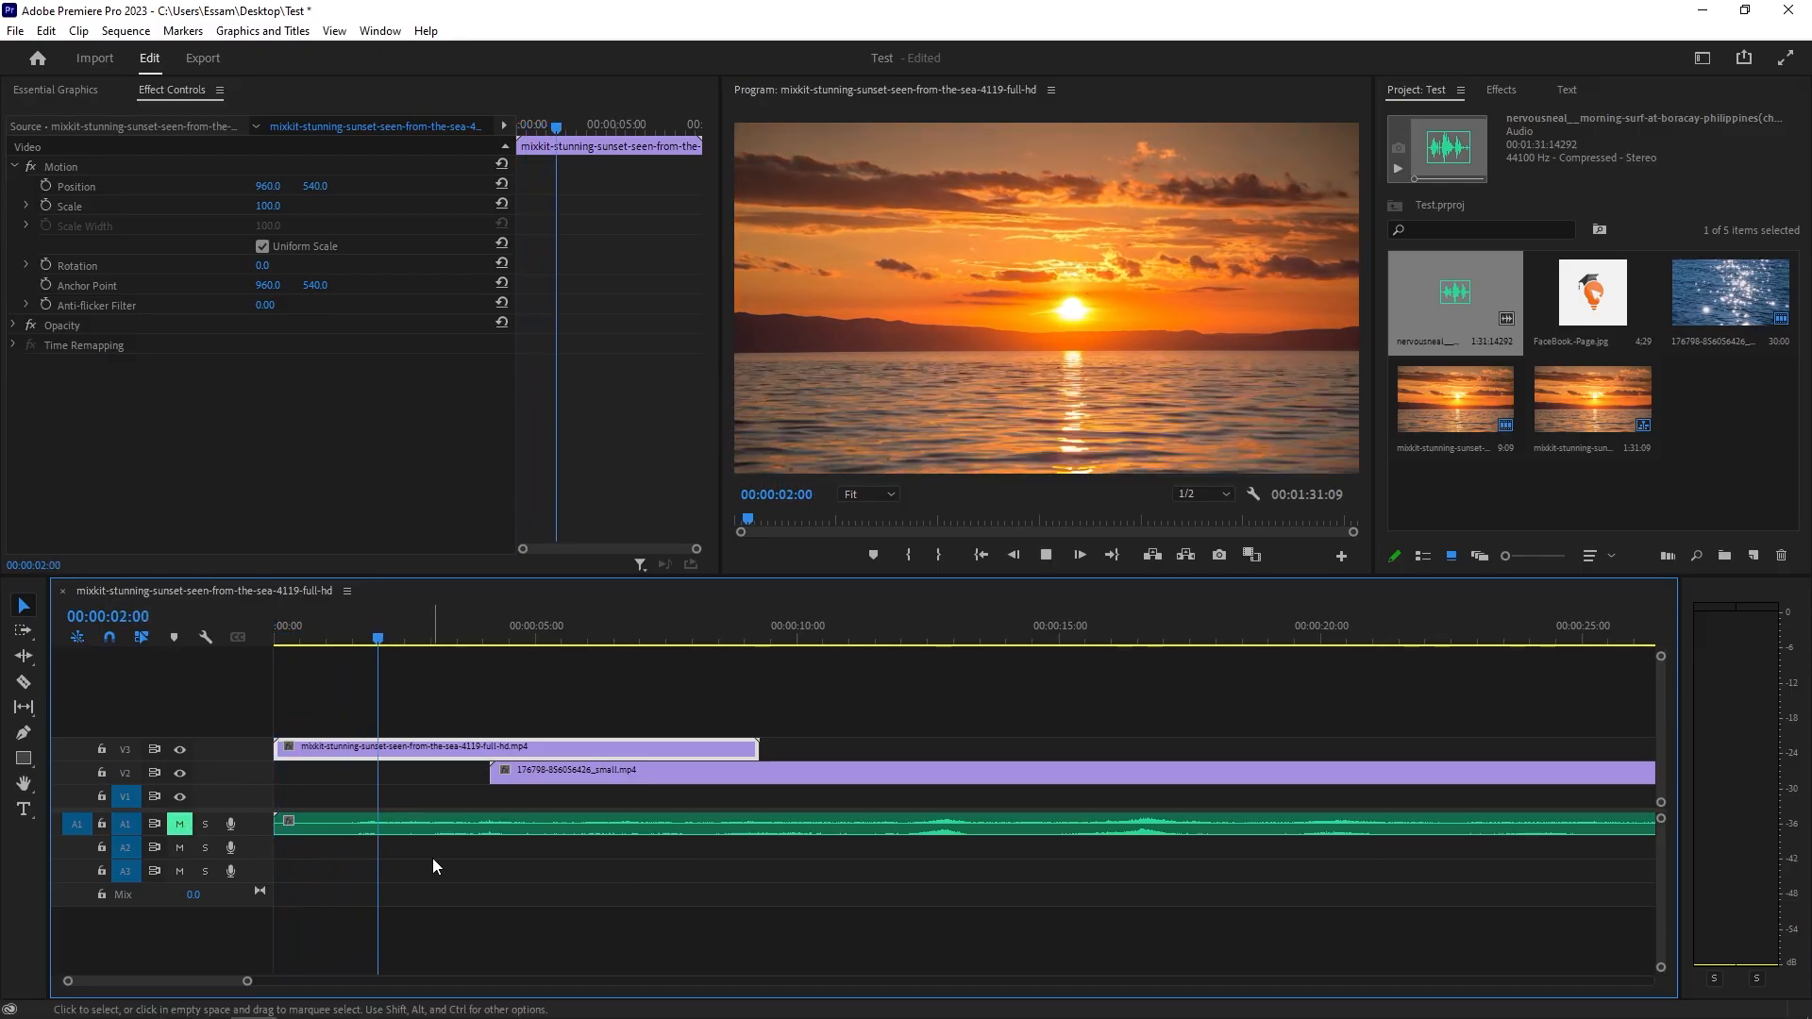
pyautogui.press('space')
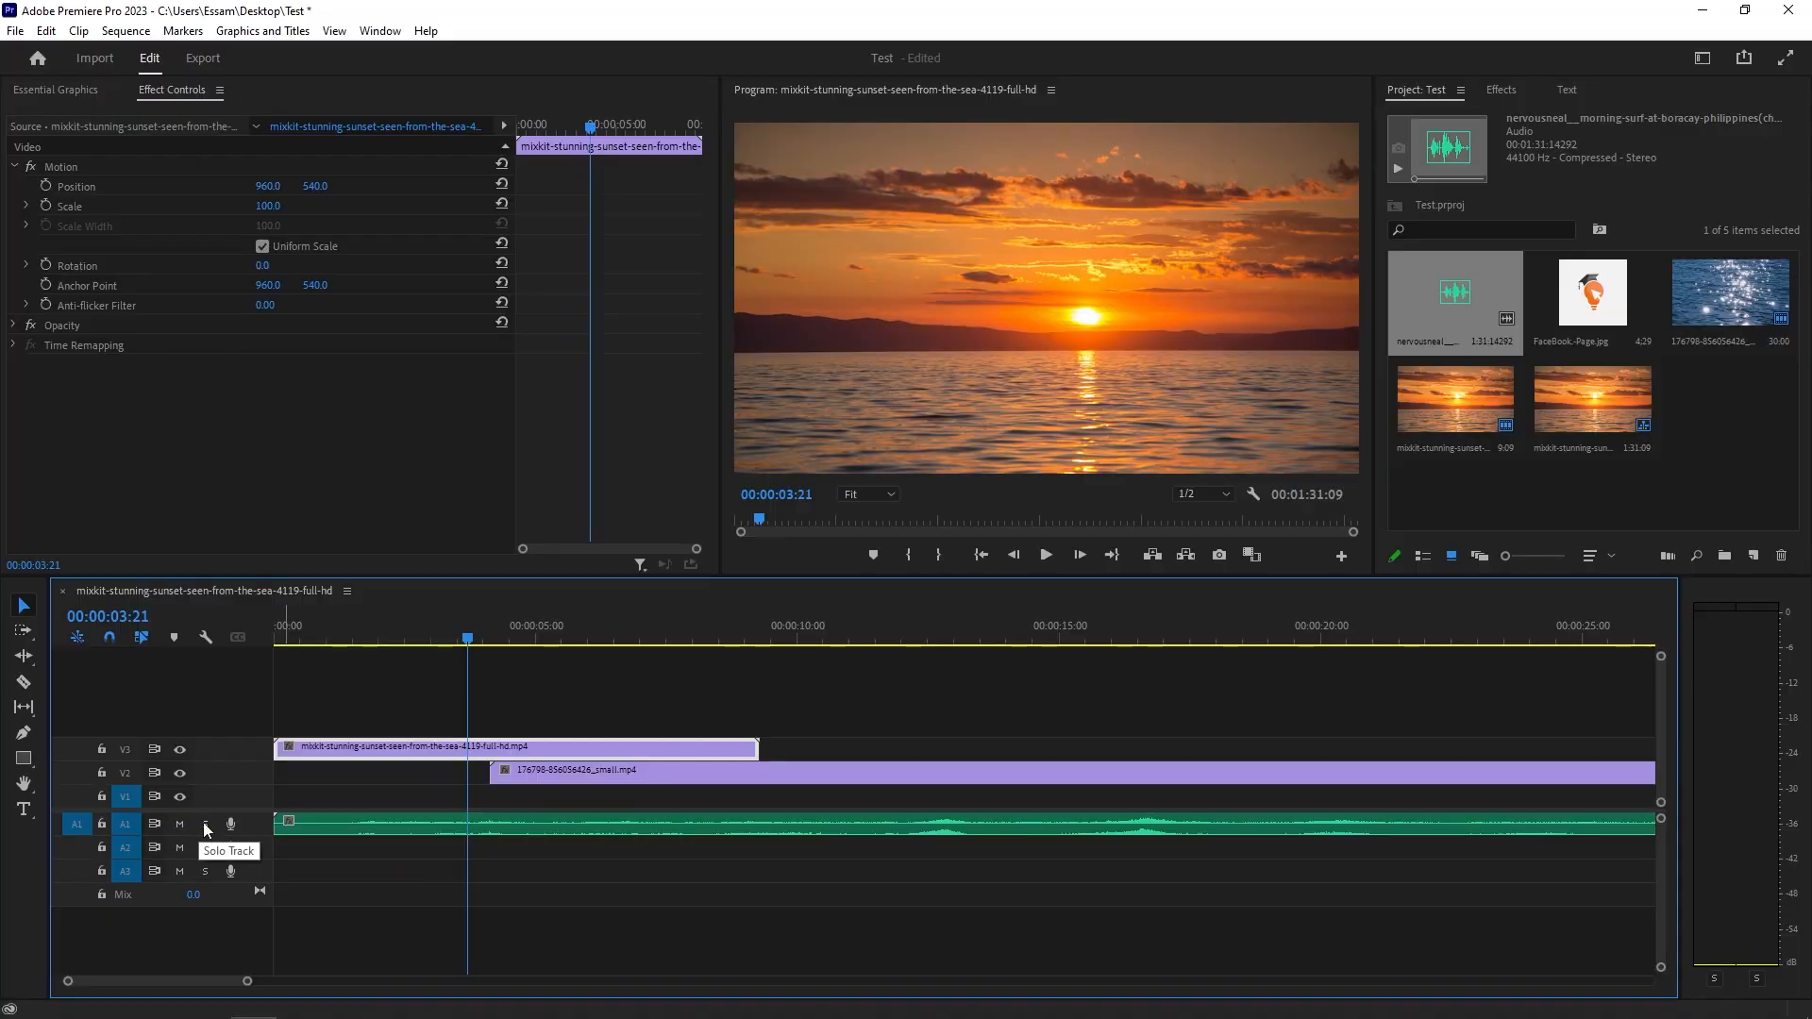
# - Try soloing audio track A1 with its clip selected, and play the sequence from the start
pyautogui.press('Home')
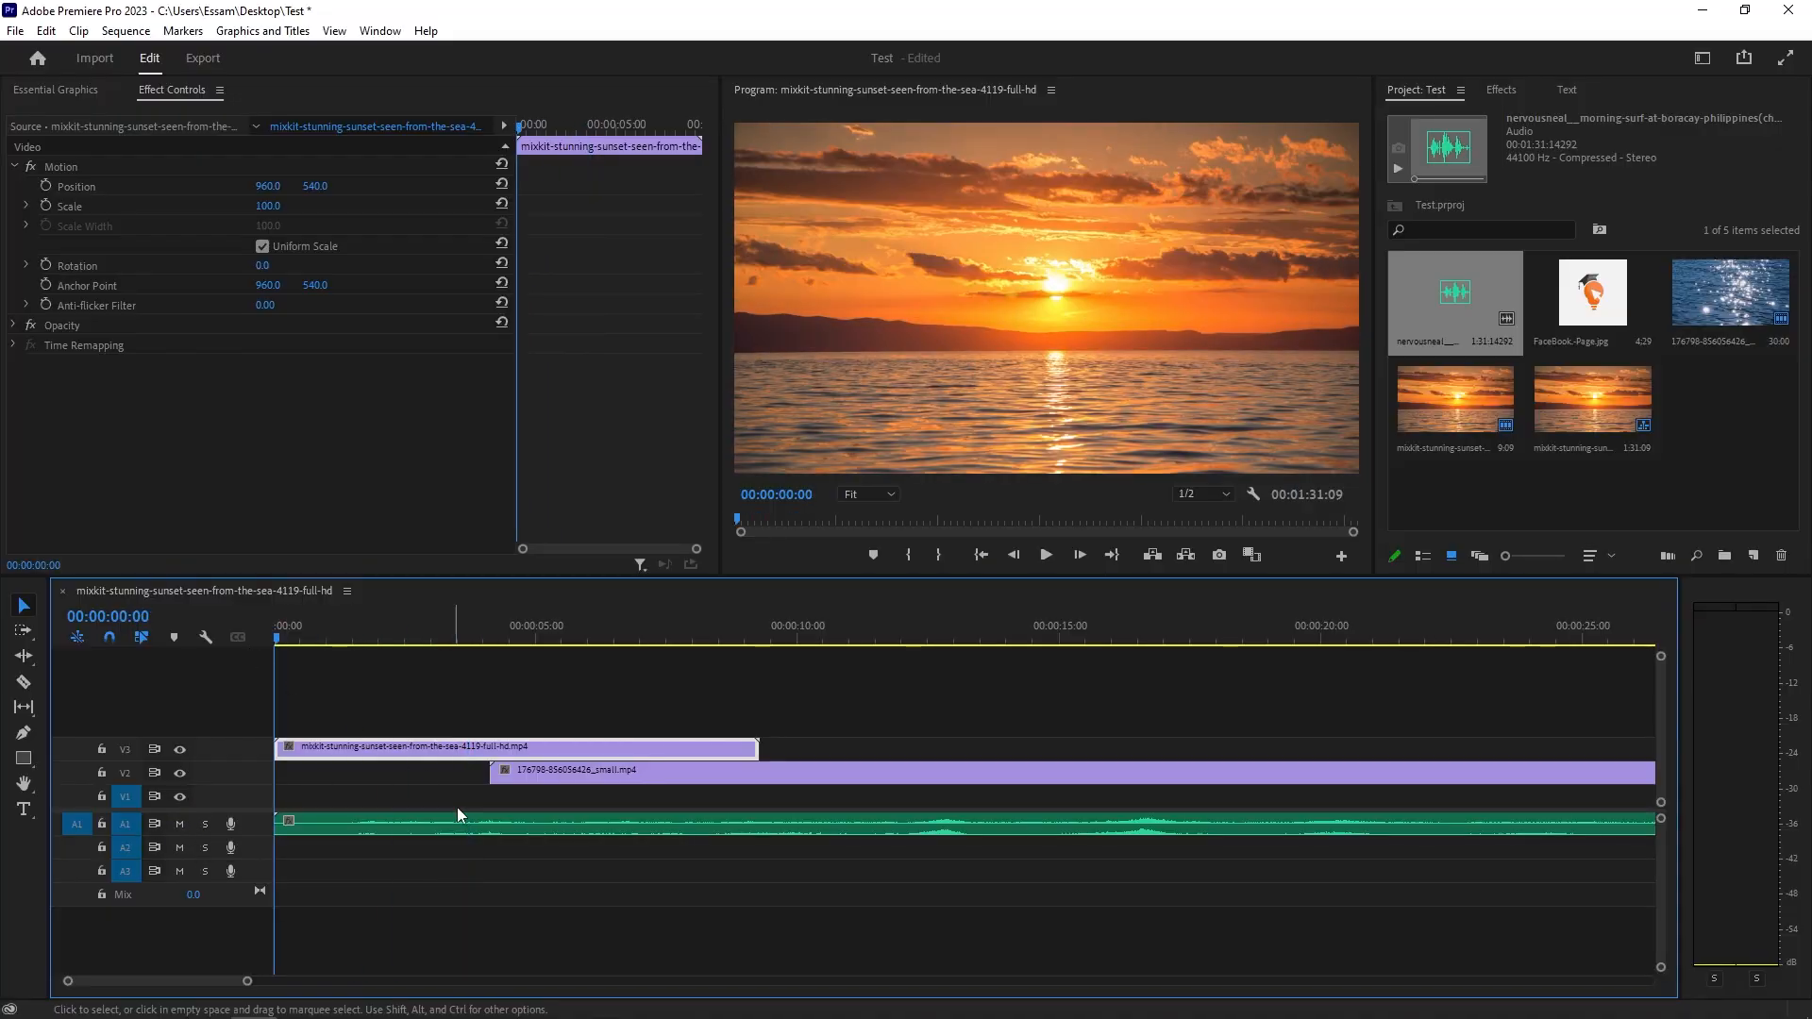
pyautogui.click(445, 828)
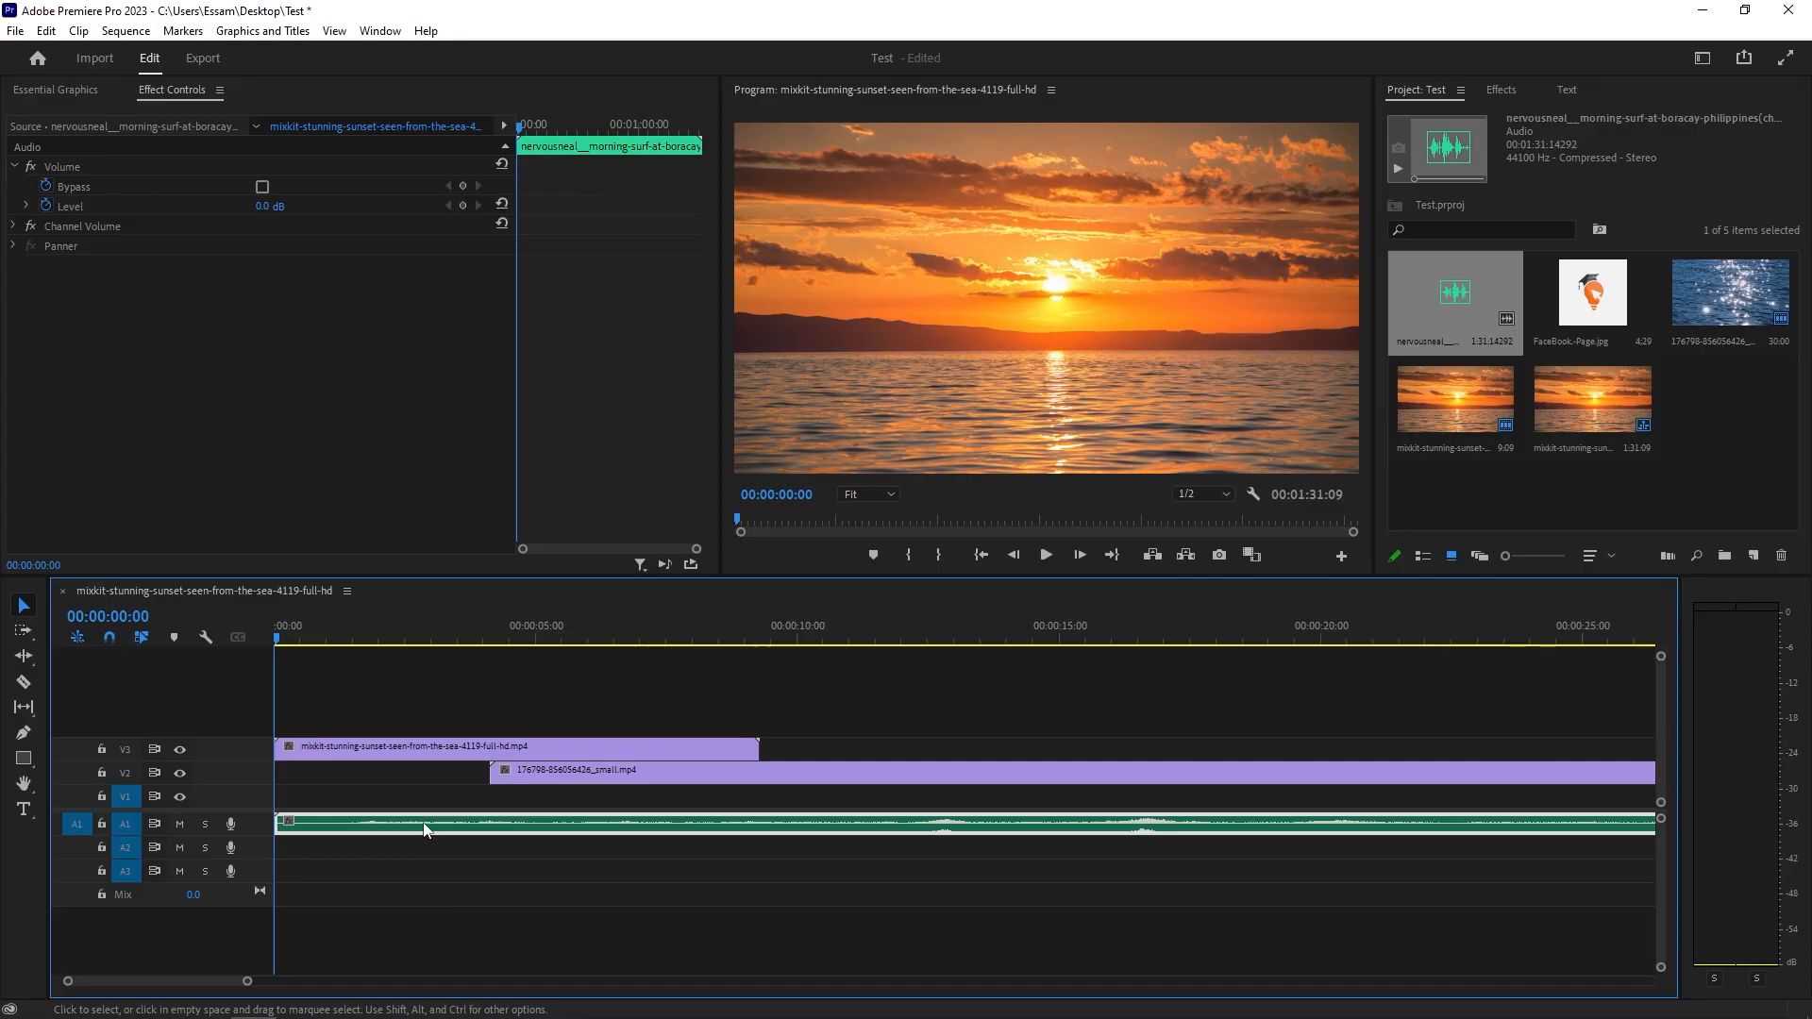
pyautogui.click(205, 825)
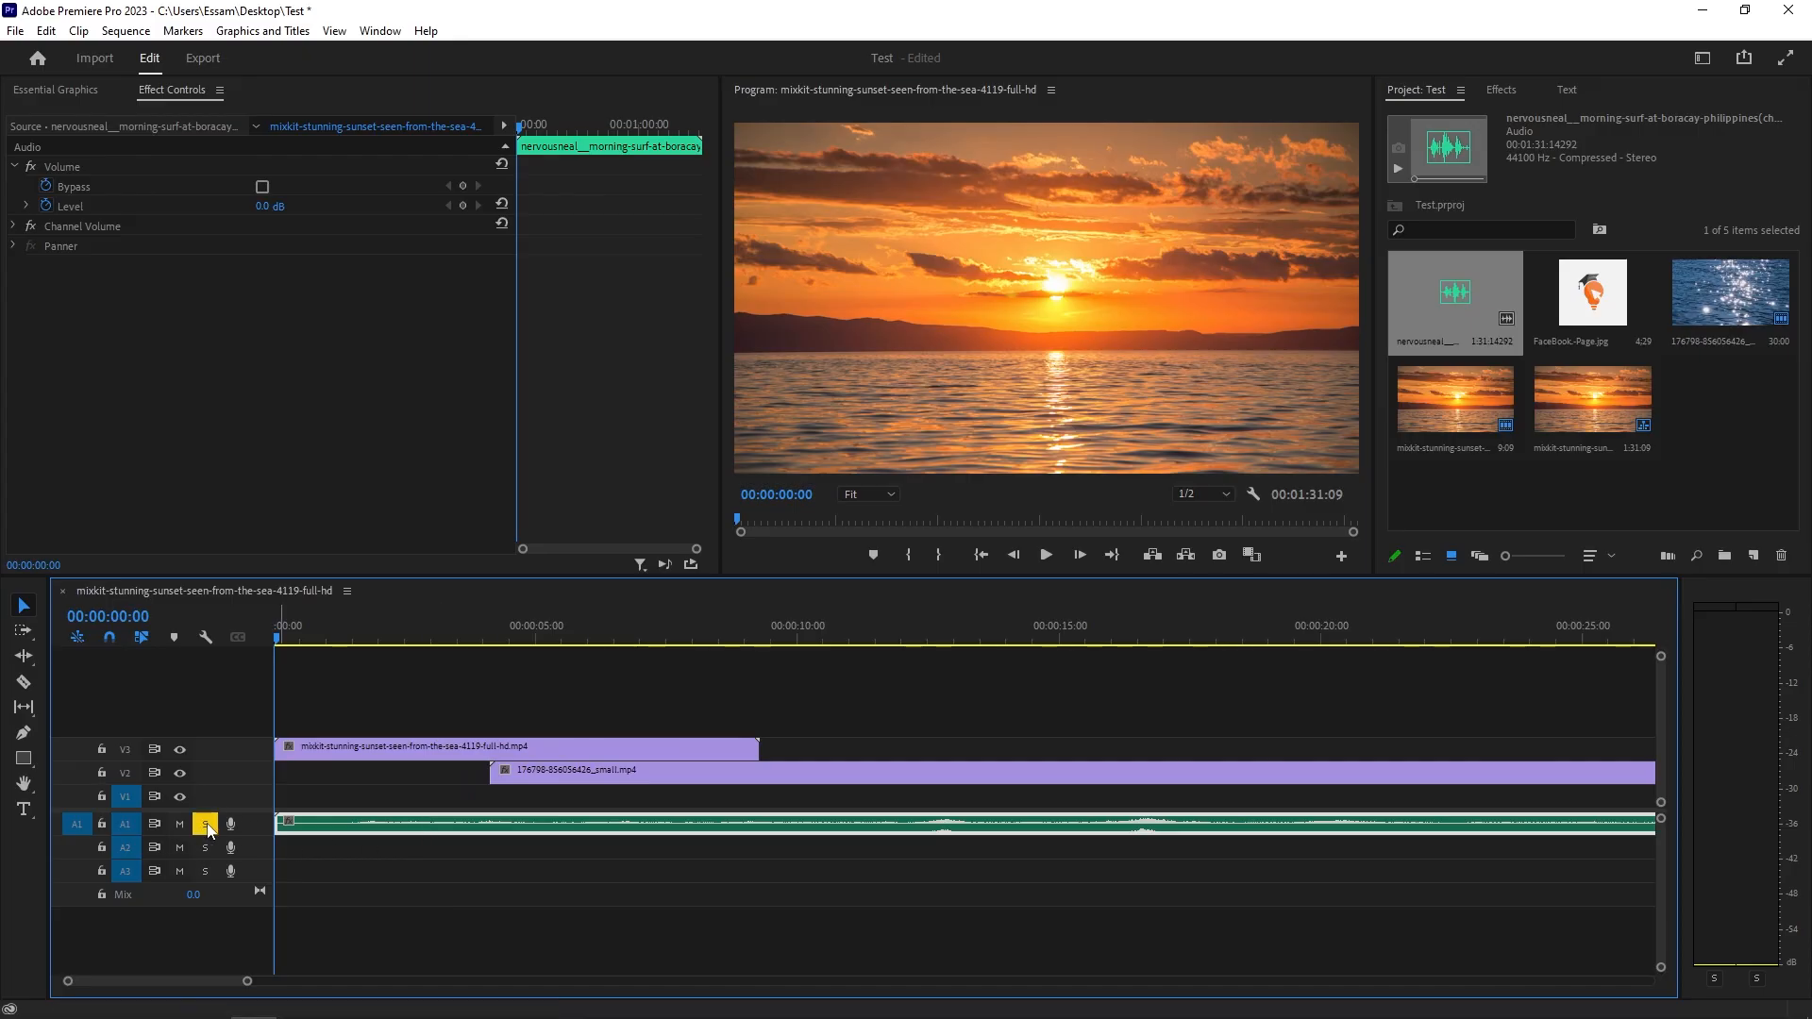
pyautogui.press('space')
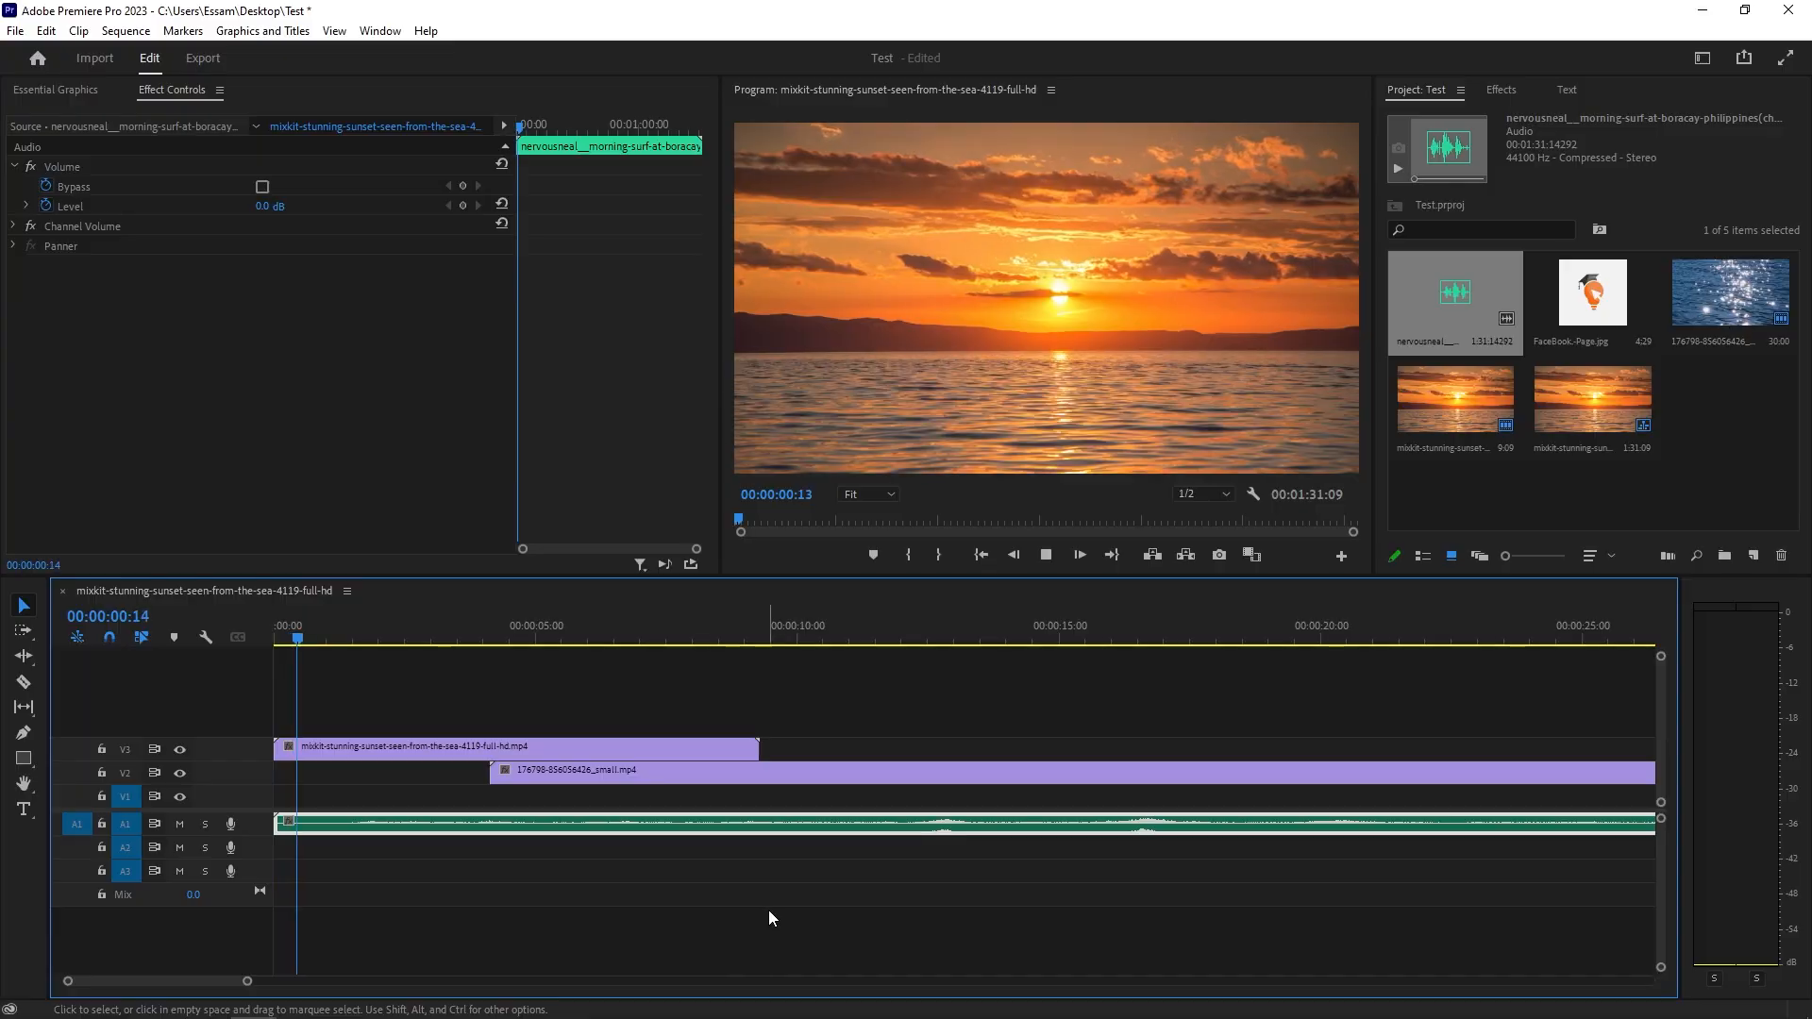
pyautogui.moveTo(247, 981); pyautogui.dragTo(398, 981)
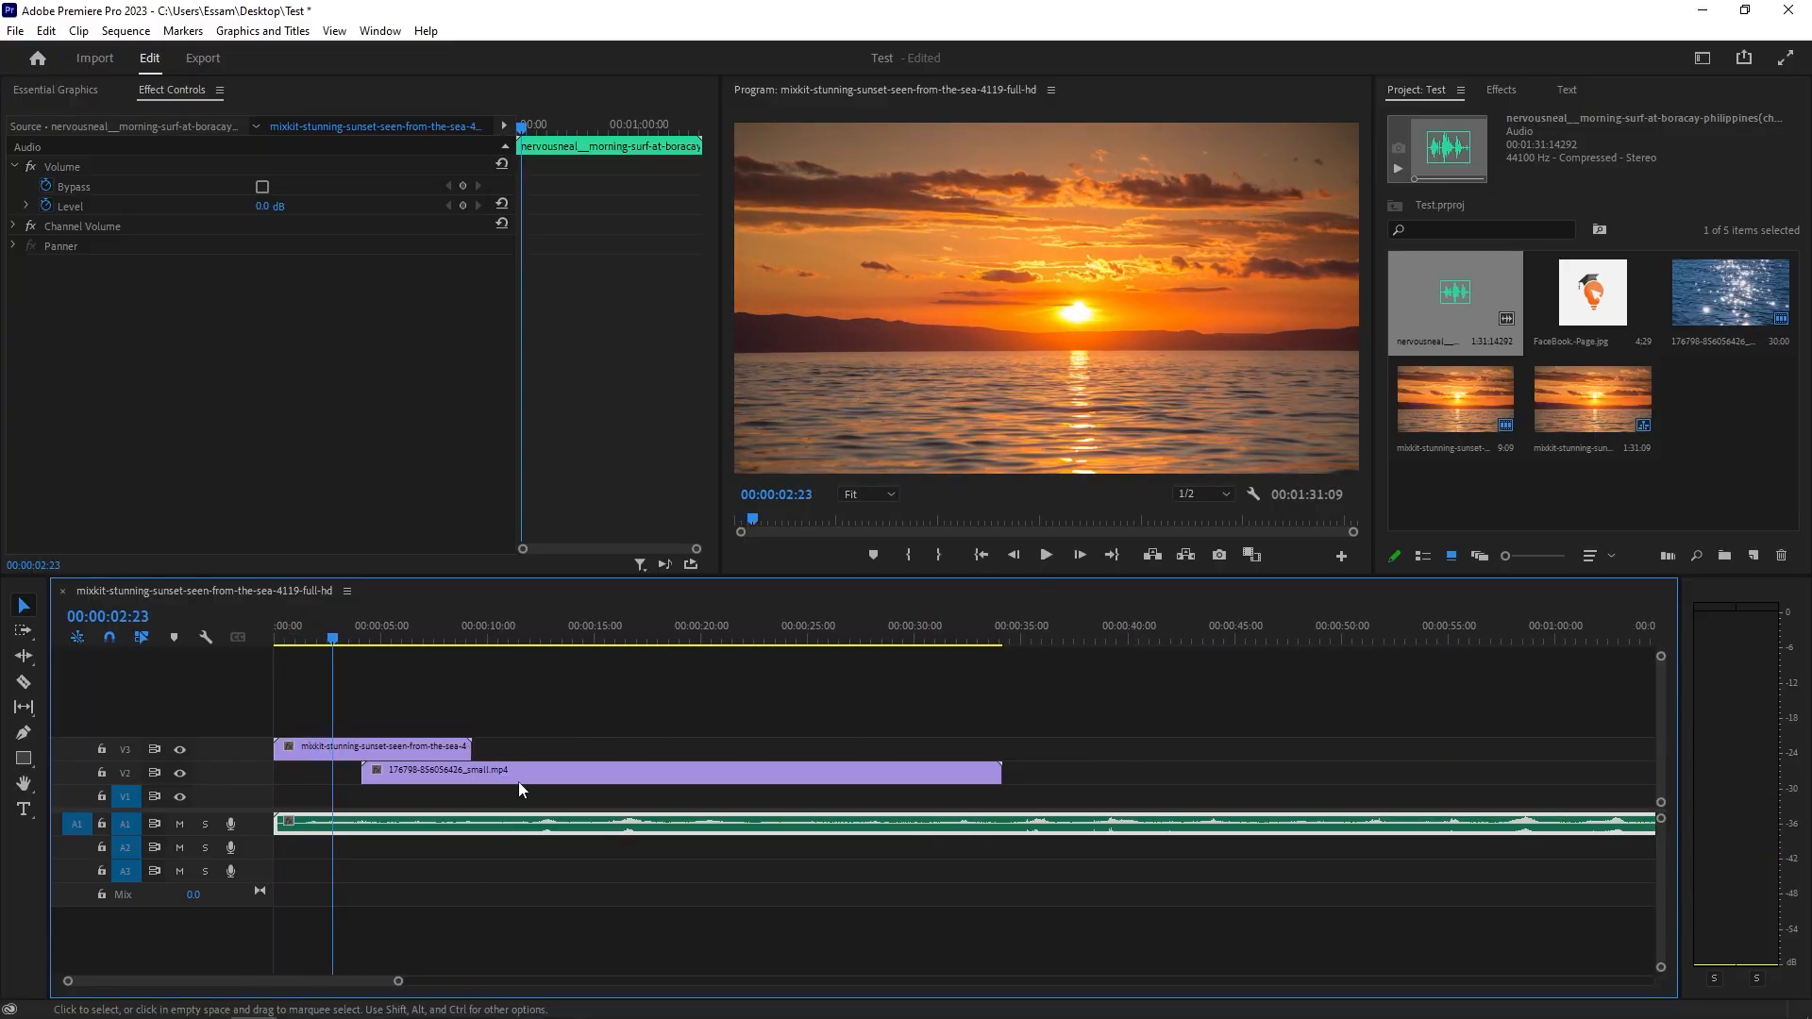
pyautogui.moveTo(518, 776); pyautogui.dragTo(699, 747)
pyautogui.moveTo(341, 750); pyautogui.dragTo(377, 797)
pyautogui.moveTo(633, 755); pyautogui.dragTo(523, 773)
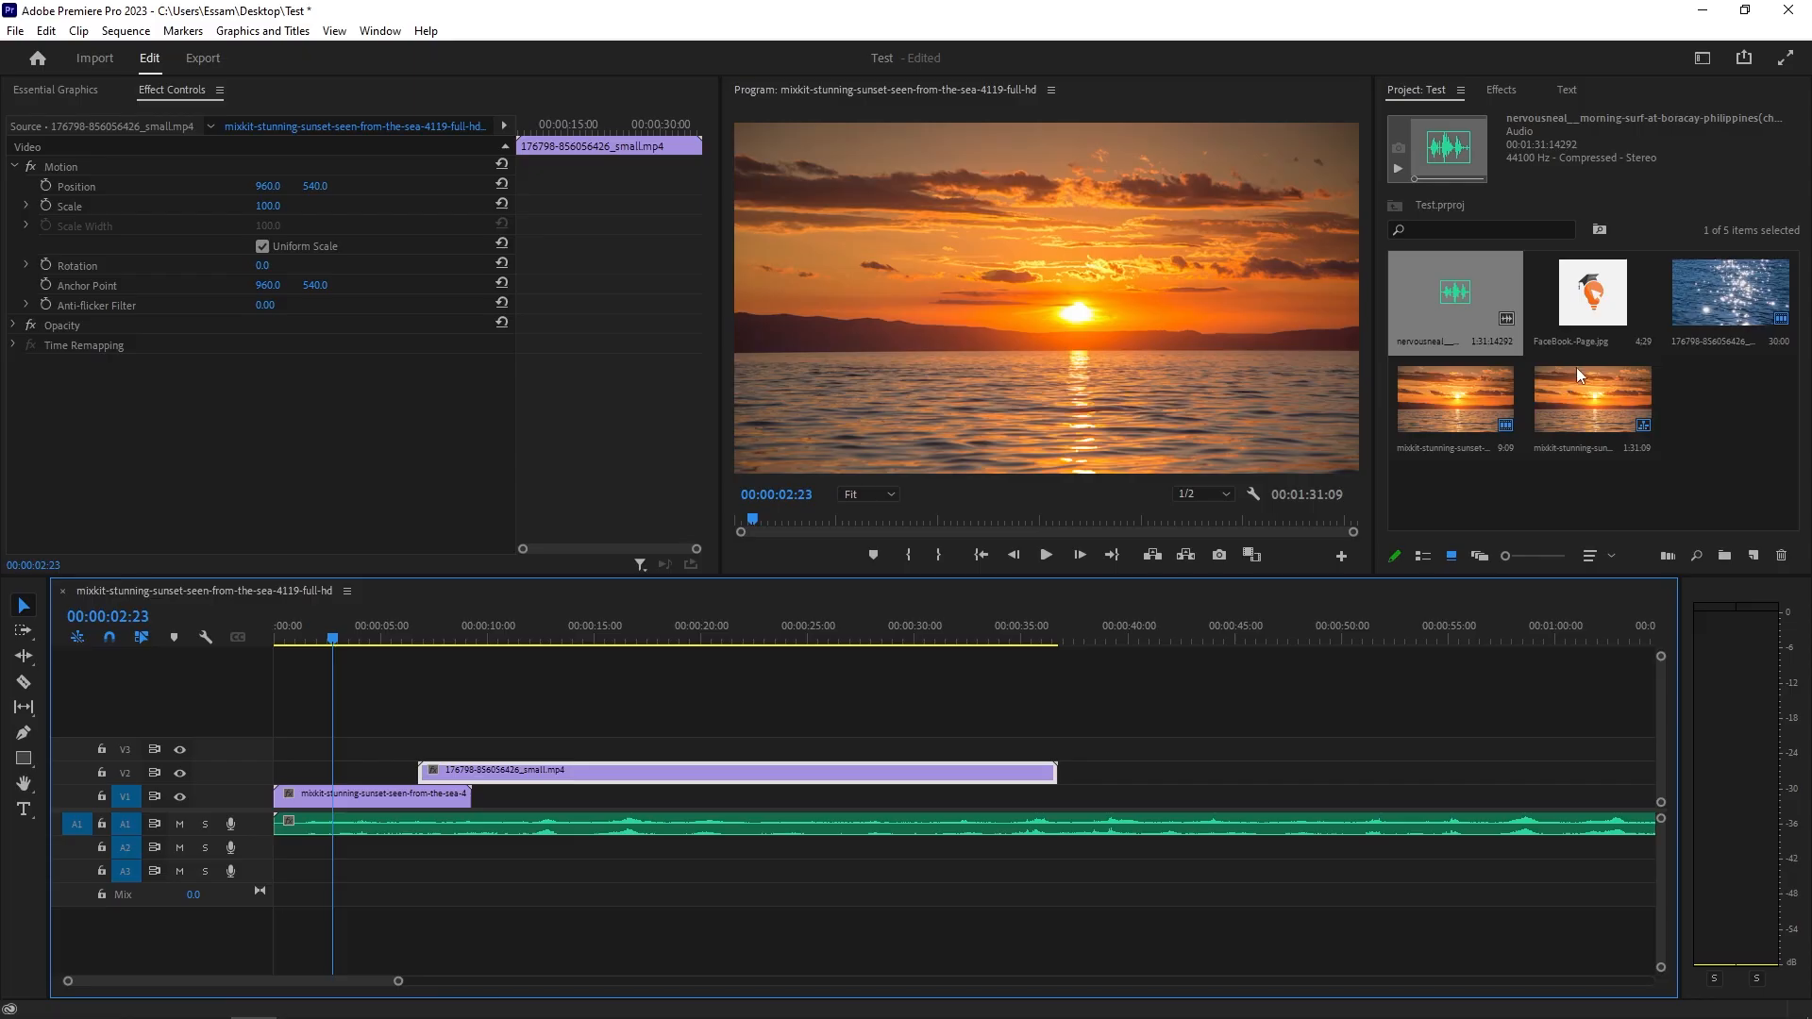
# - Place FaceBook.-Page.jpg on V3 at about 11 seconds and play the sequence from the sunset clip until past the image's end
pyautogui.moveTo(1599, 300); pyautogui.dragTo(511, 751)
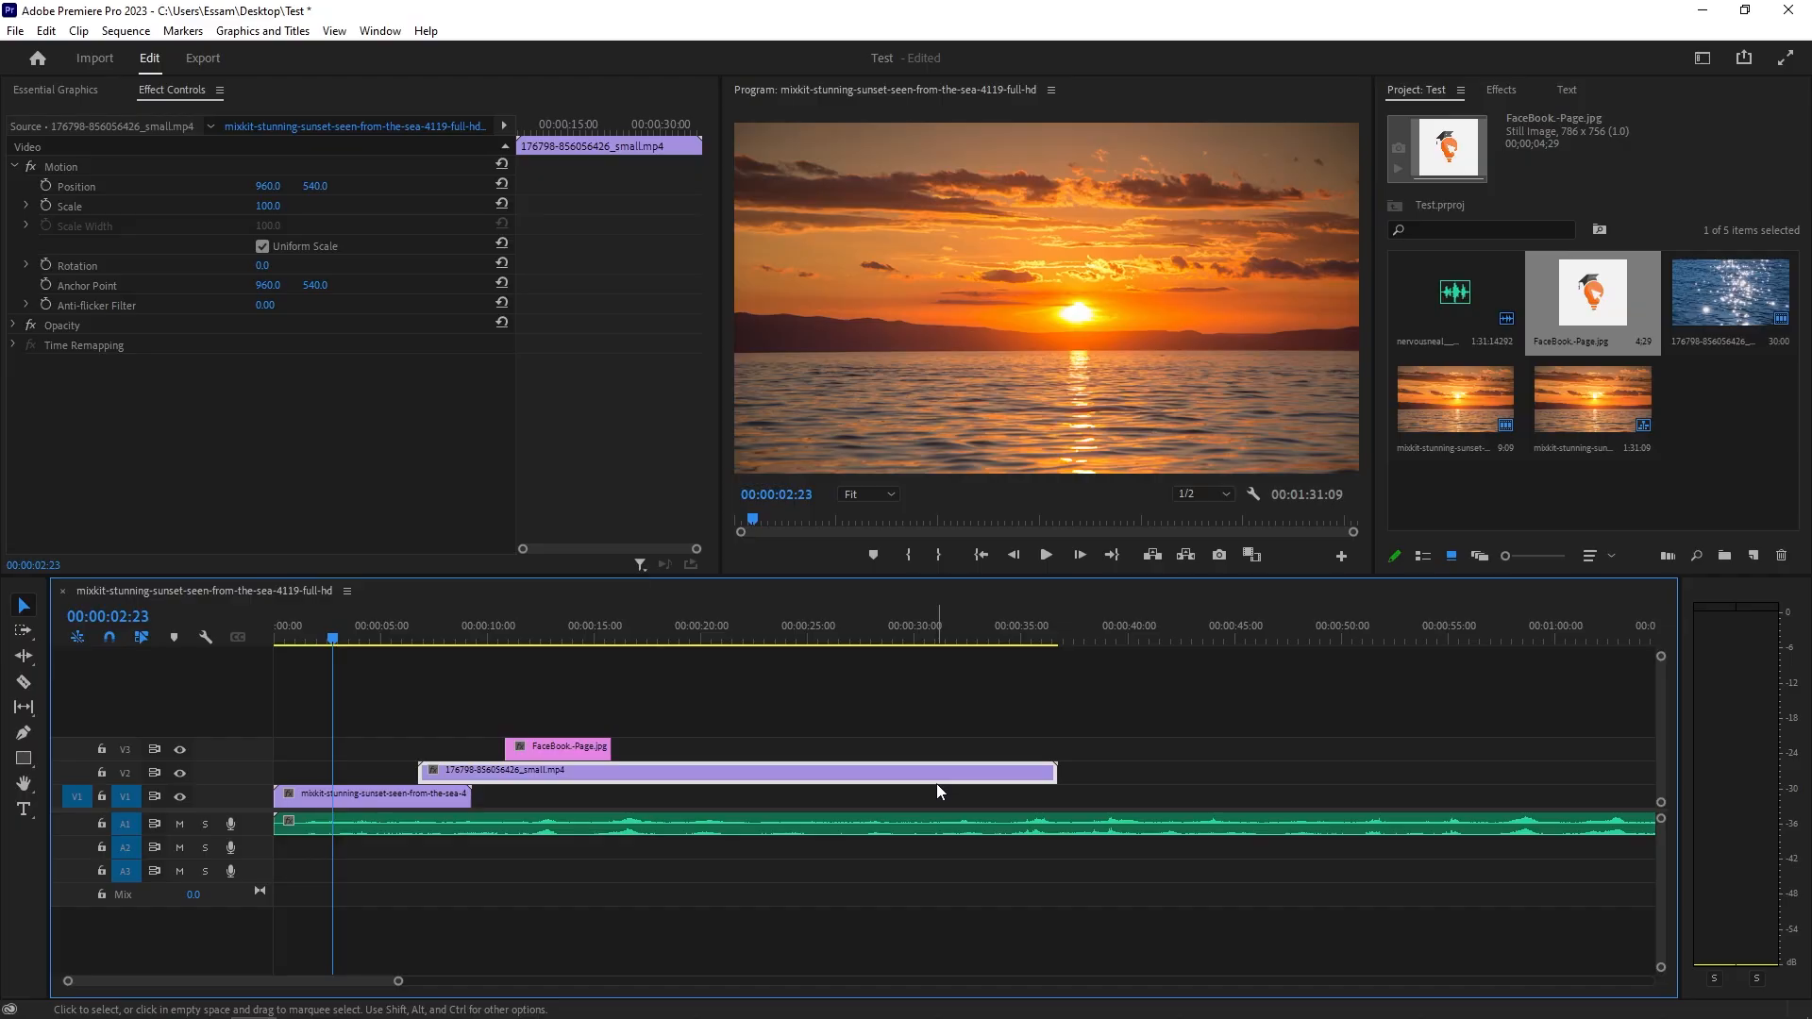
pyautogui.press('space')
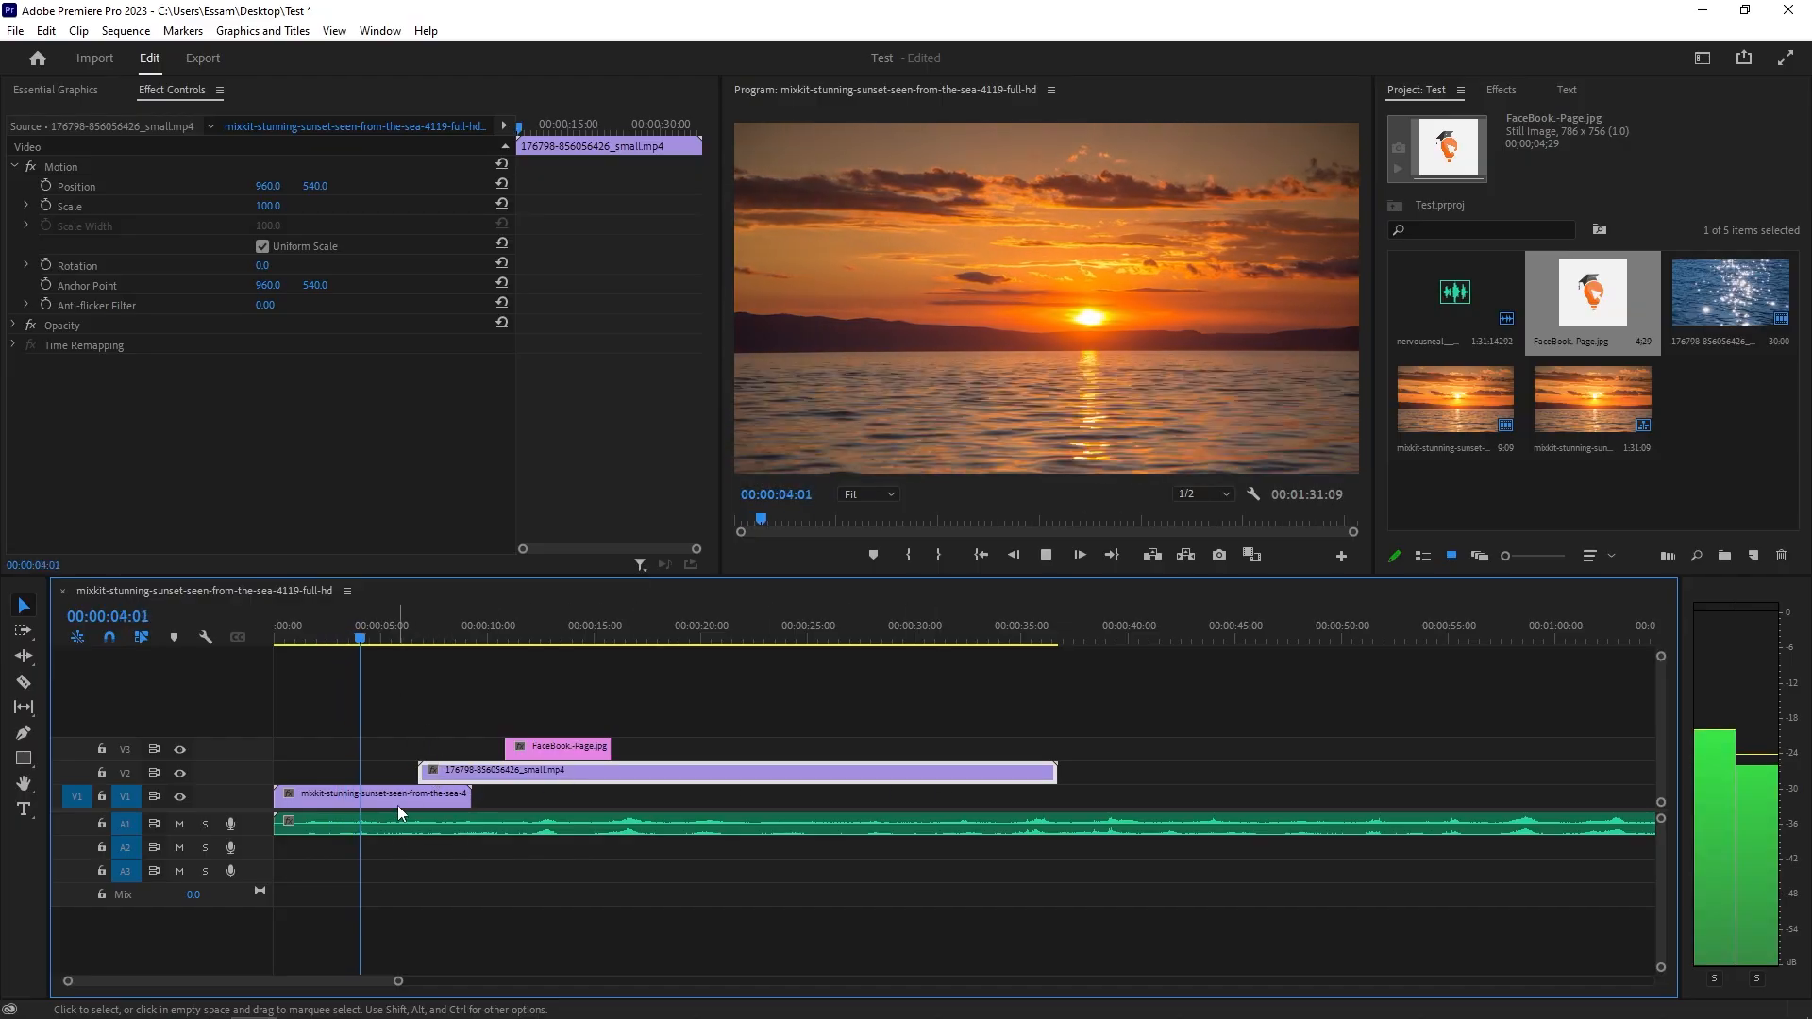
pyautogui.click(409, 776)
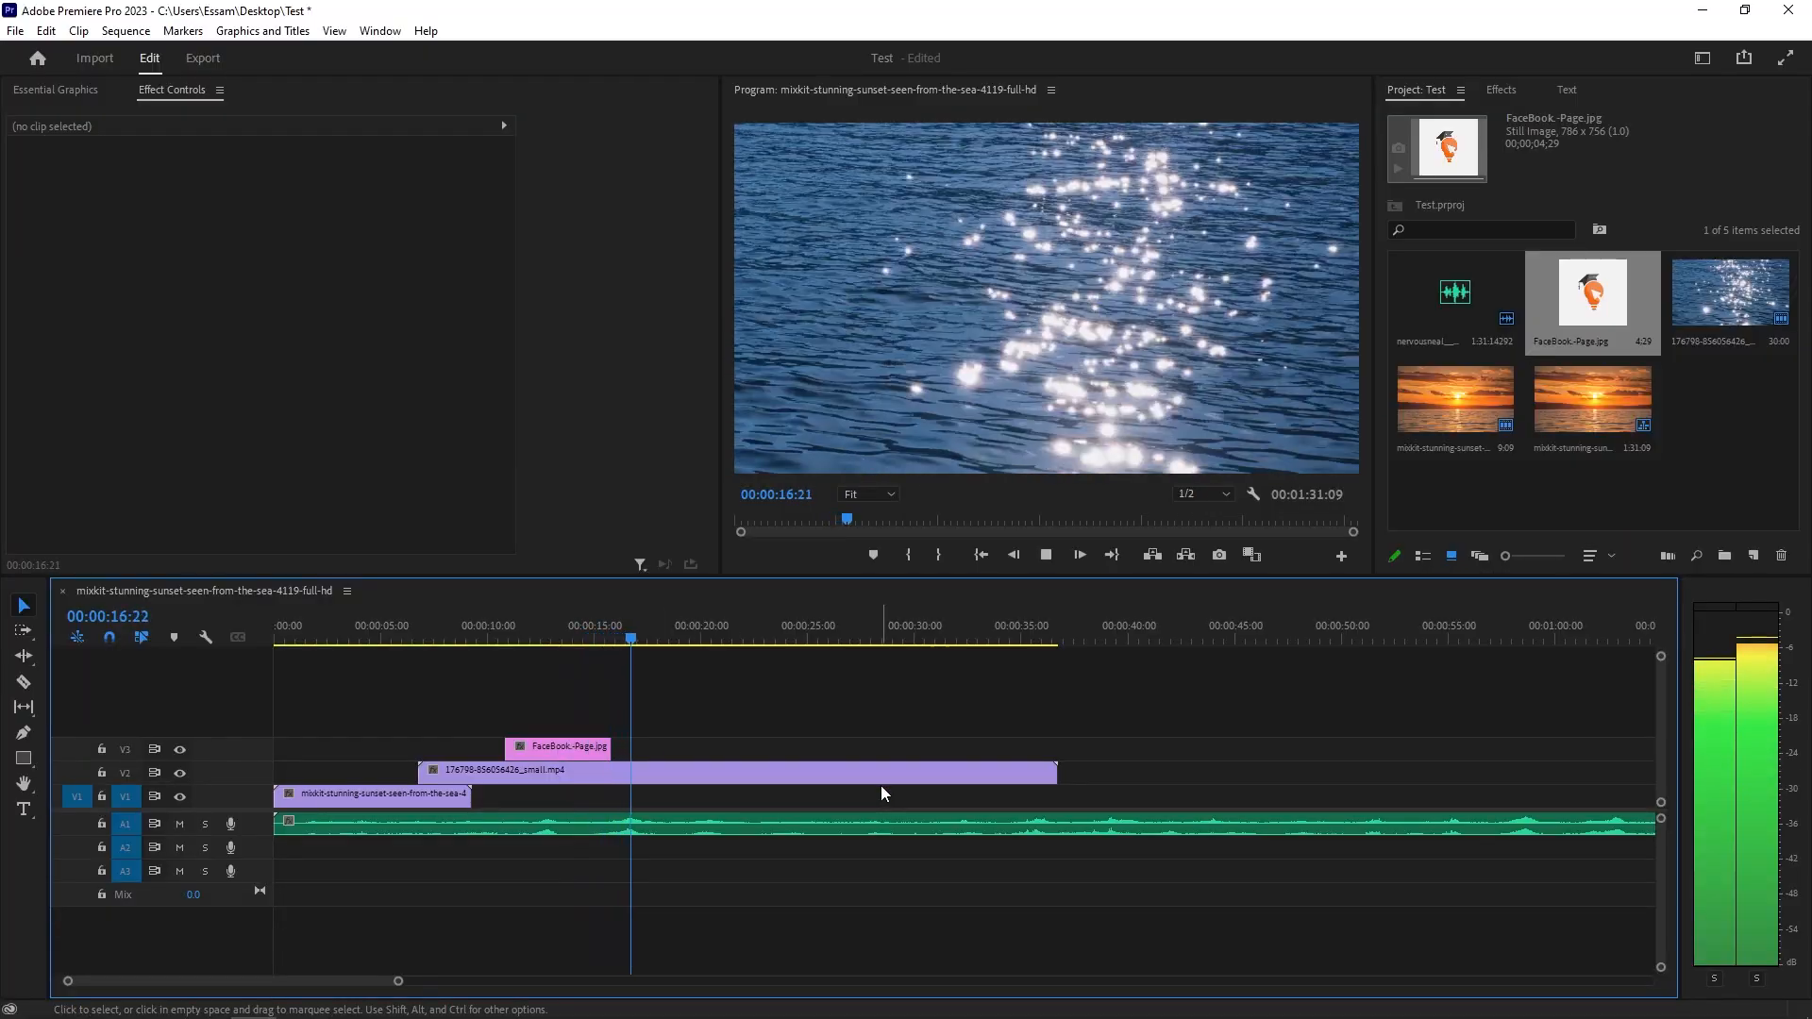
pyautogui.press('space')
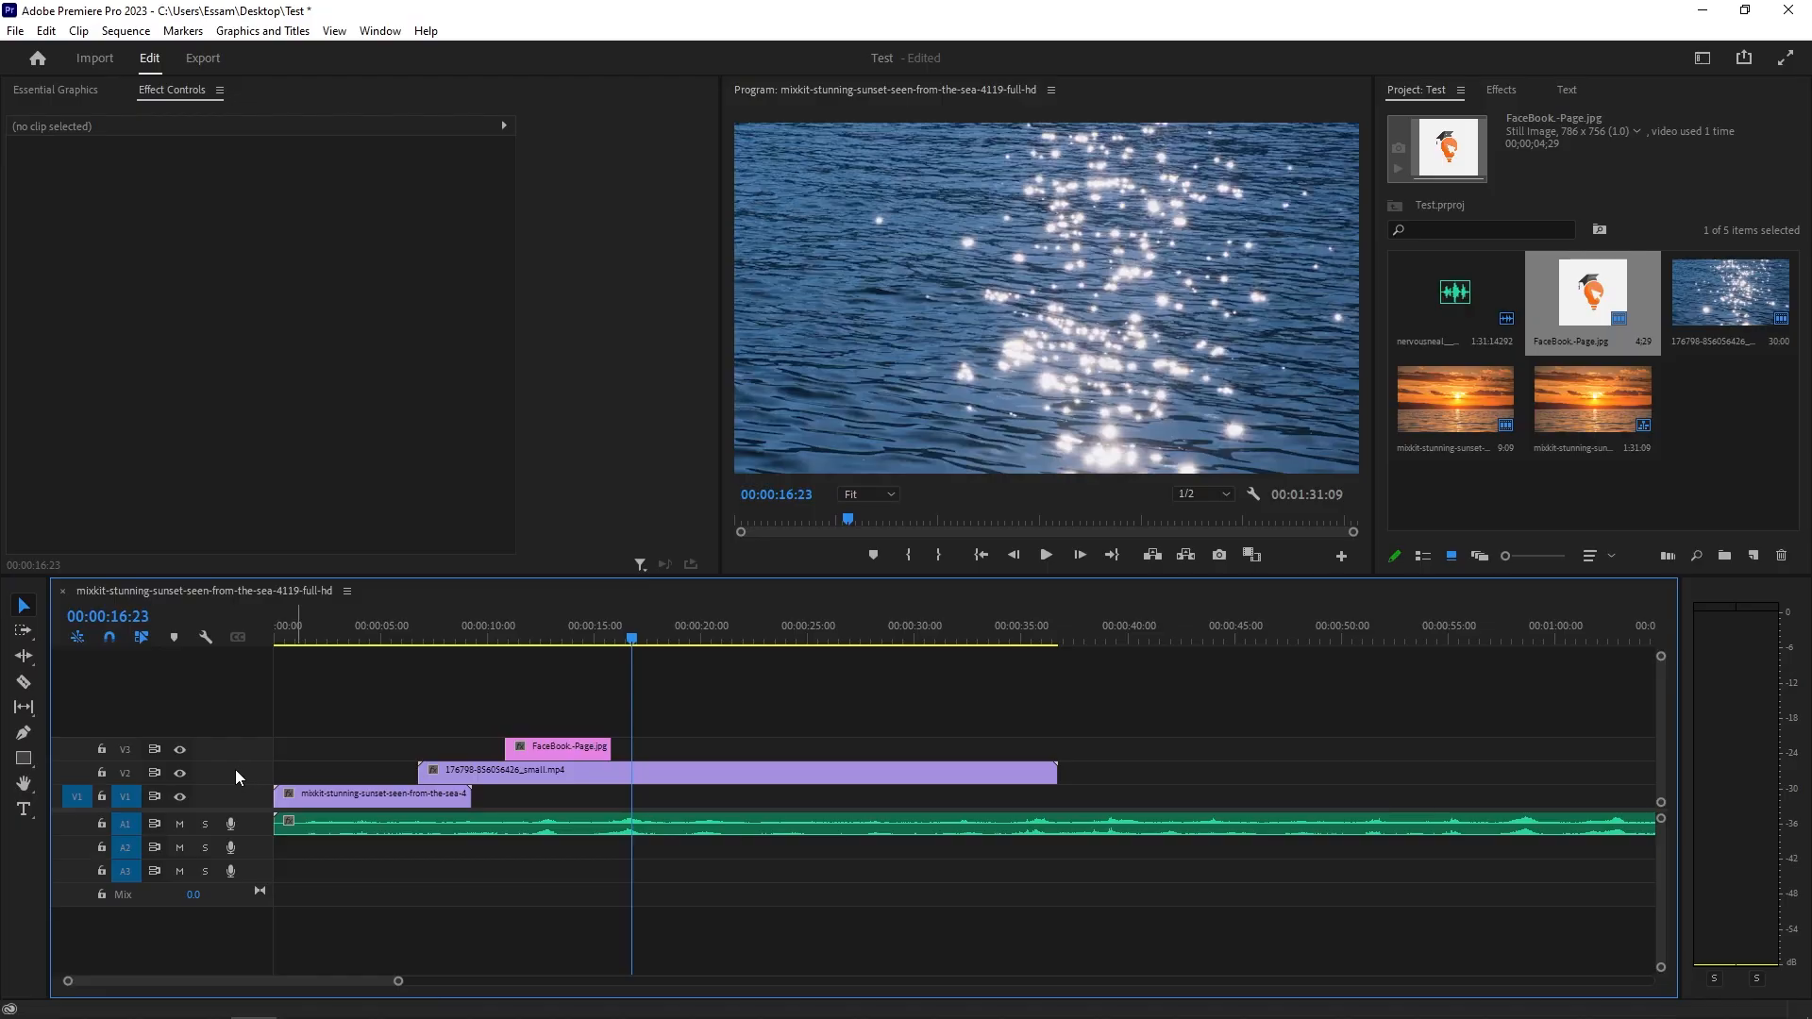
# - Enlarge track V2 until its clip thumbnails show, vary its height, and shrink it back to the original height
pyautogui.scroll(5, 235, 772)
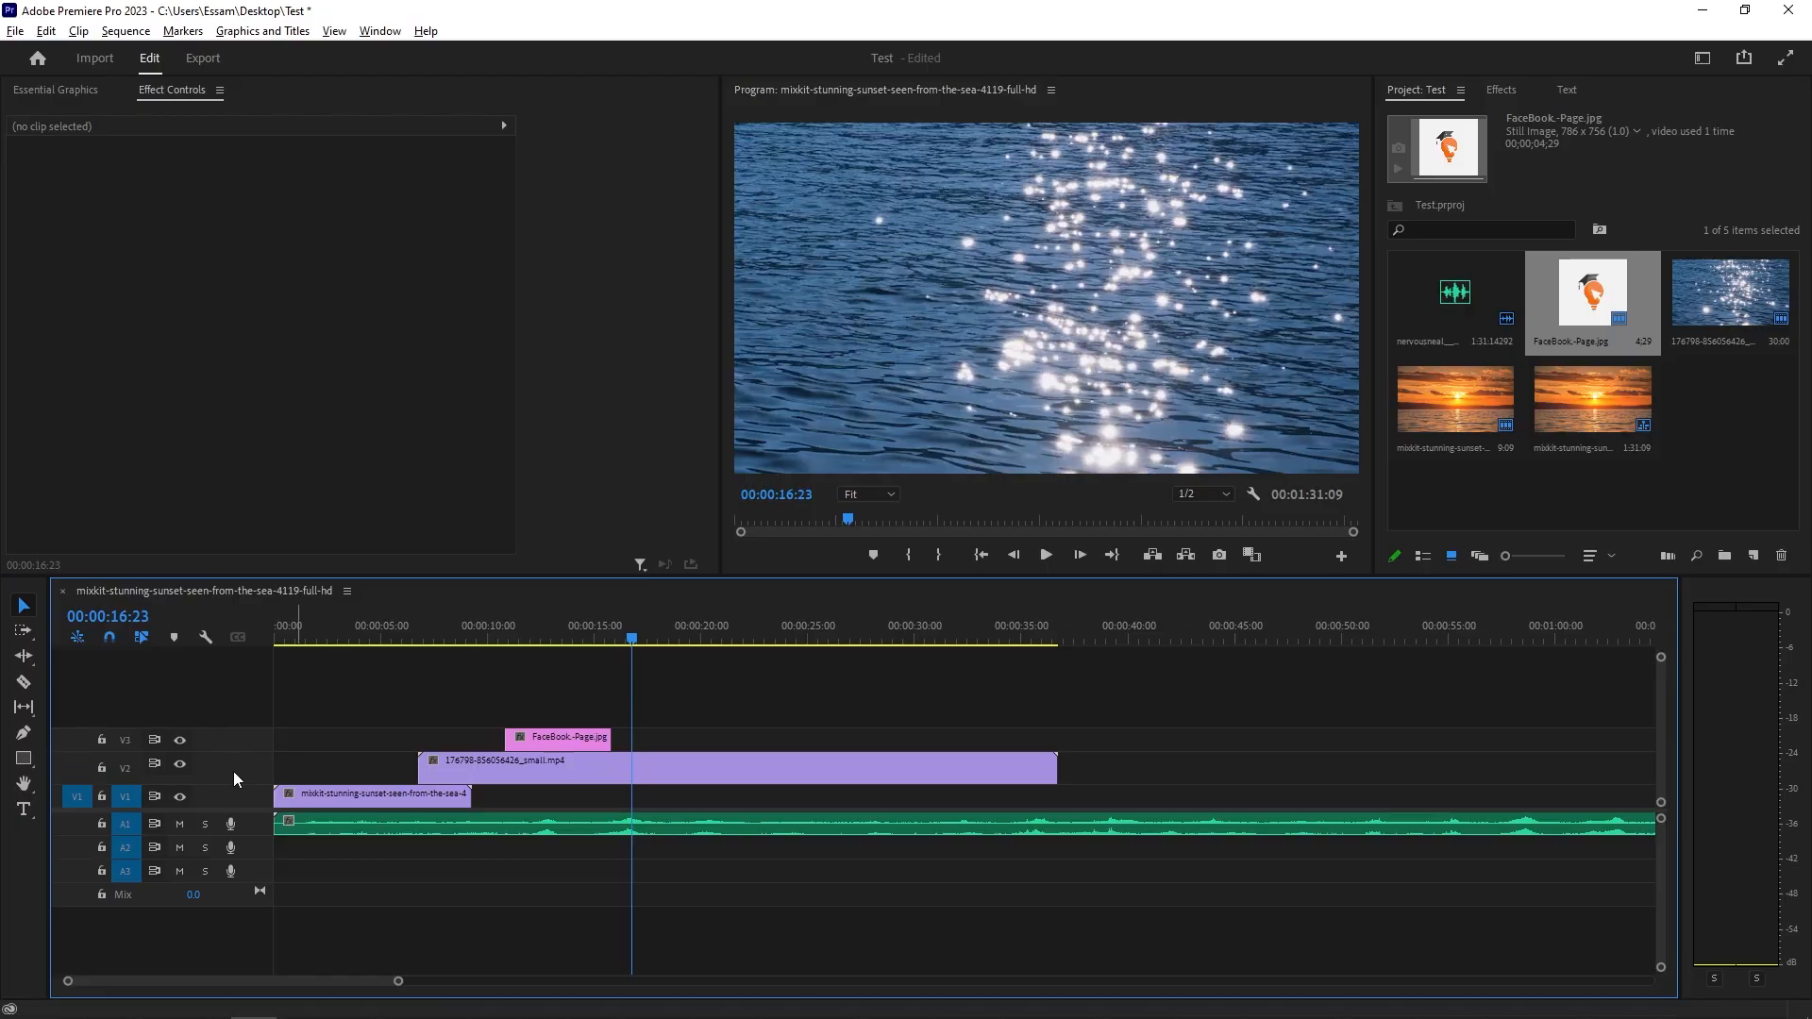
pyautogui.scroll(3, 234, 772)
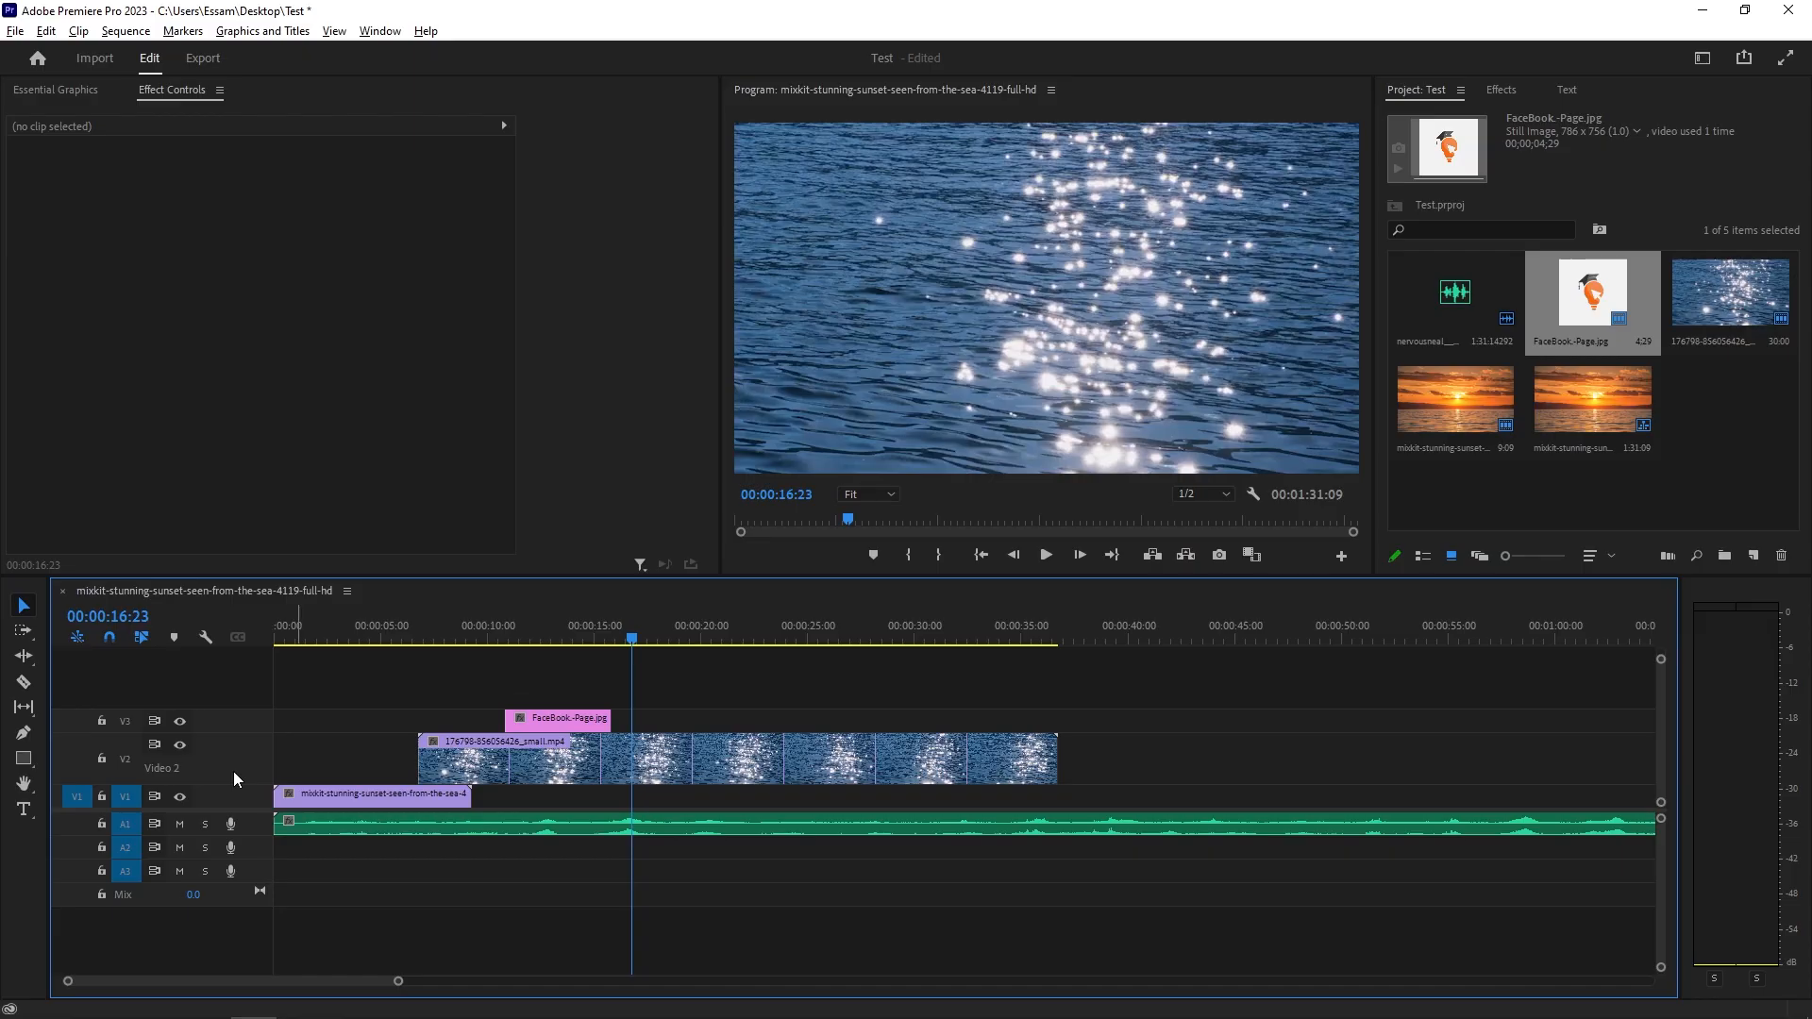
pyautogui.scroll(-6, 234, 772)
pyautogui.scroll(3, 234, 772)
pyautogui.scroll(-2, 232, 770)
pyautogui.scroll(2, 232, 770)
pyautogui.scroll(-2, 232, 769)
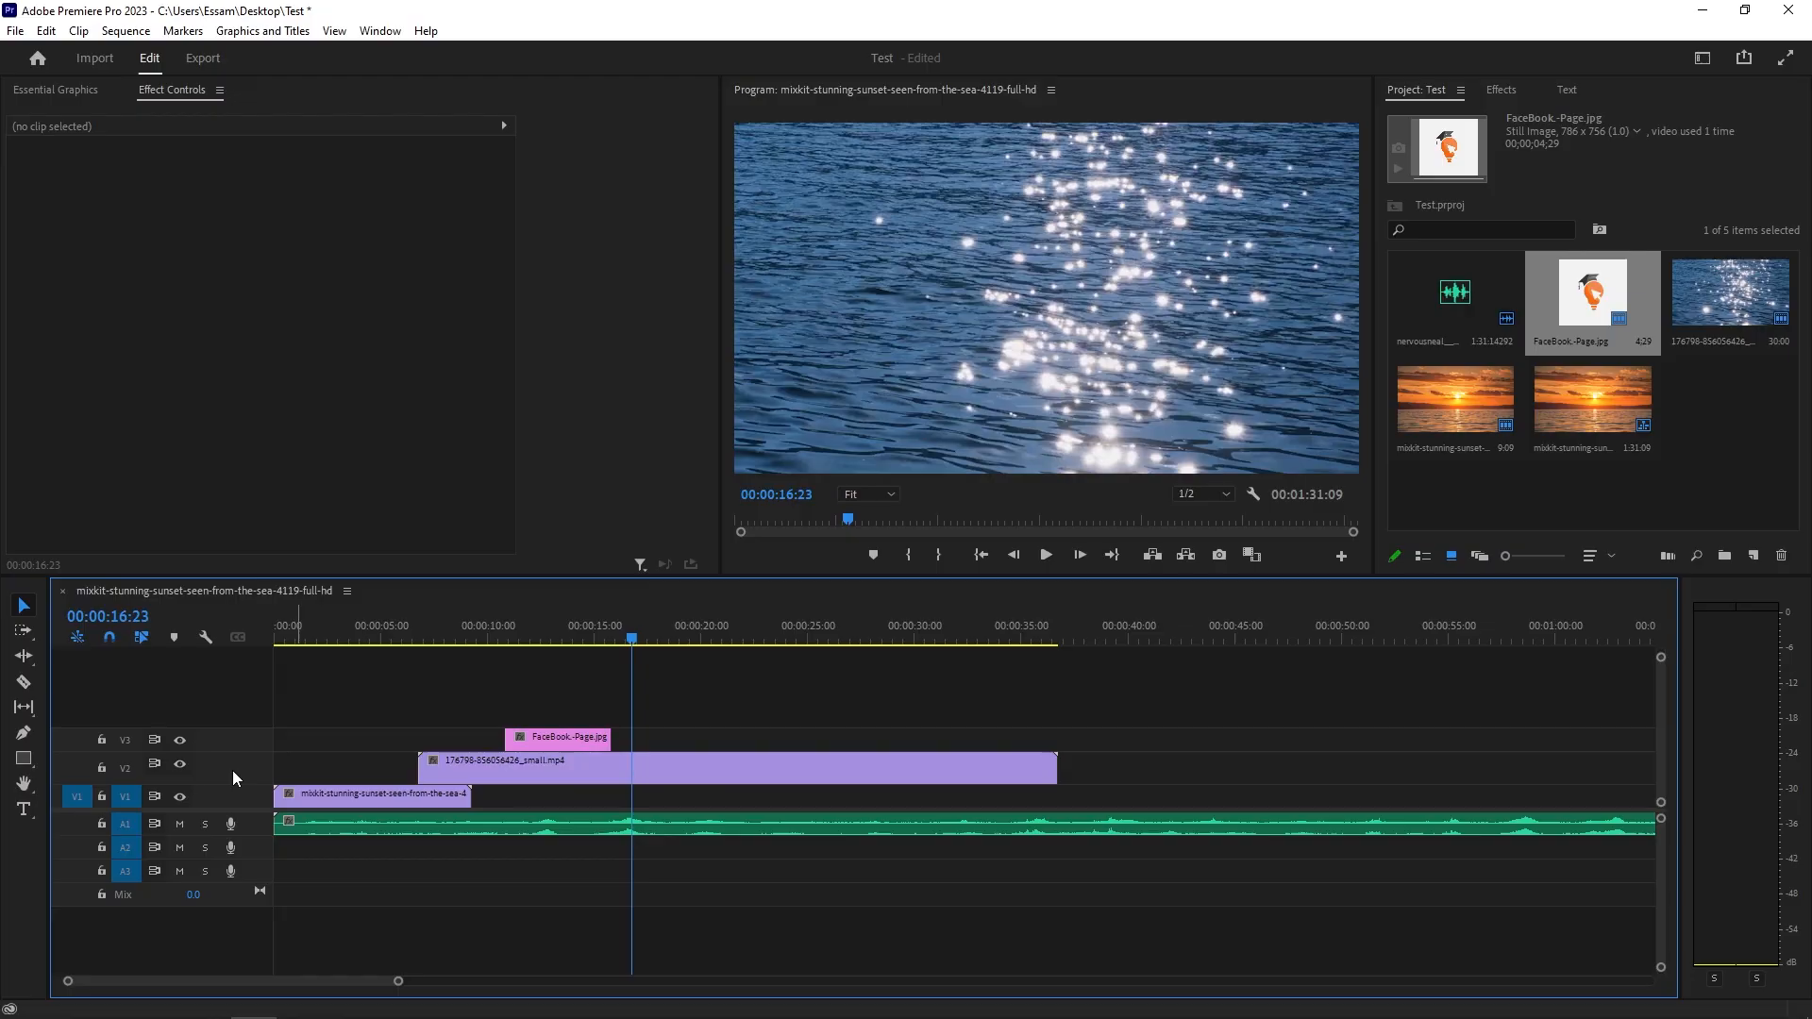
pyautogui.scroll(-1, 232, 770)
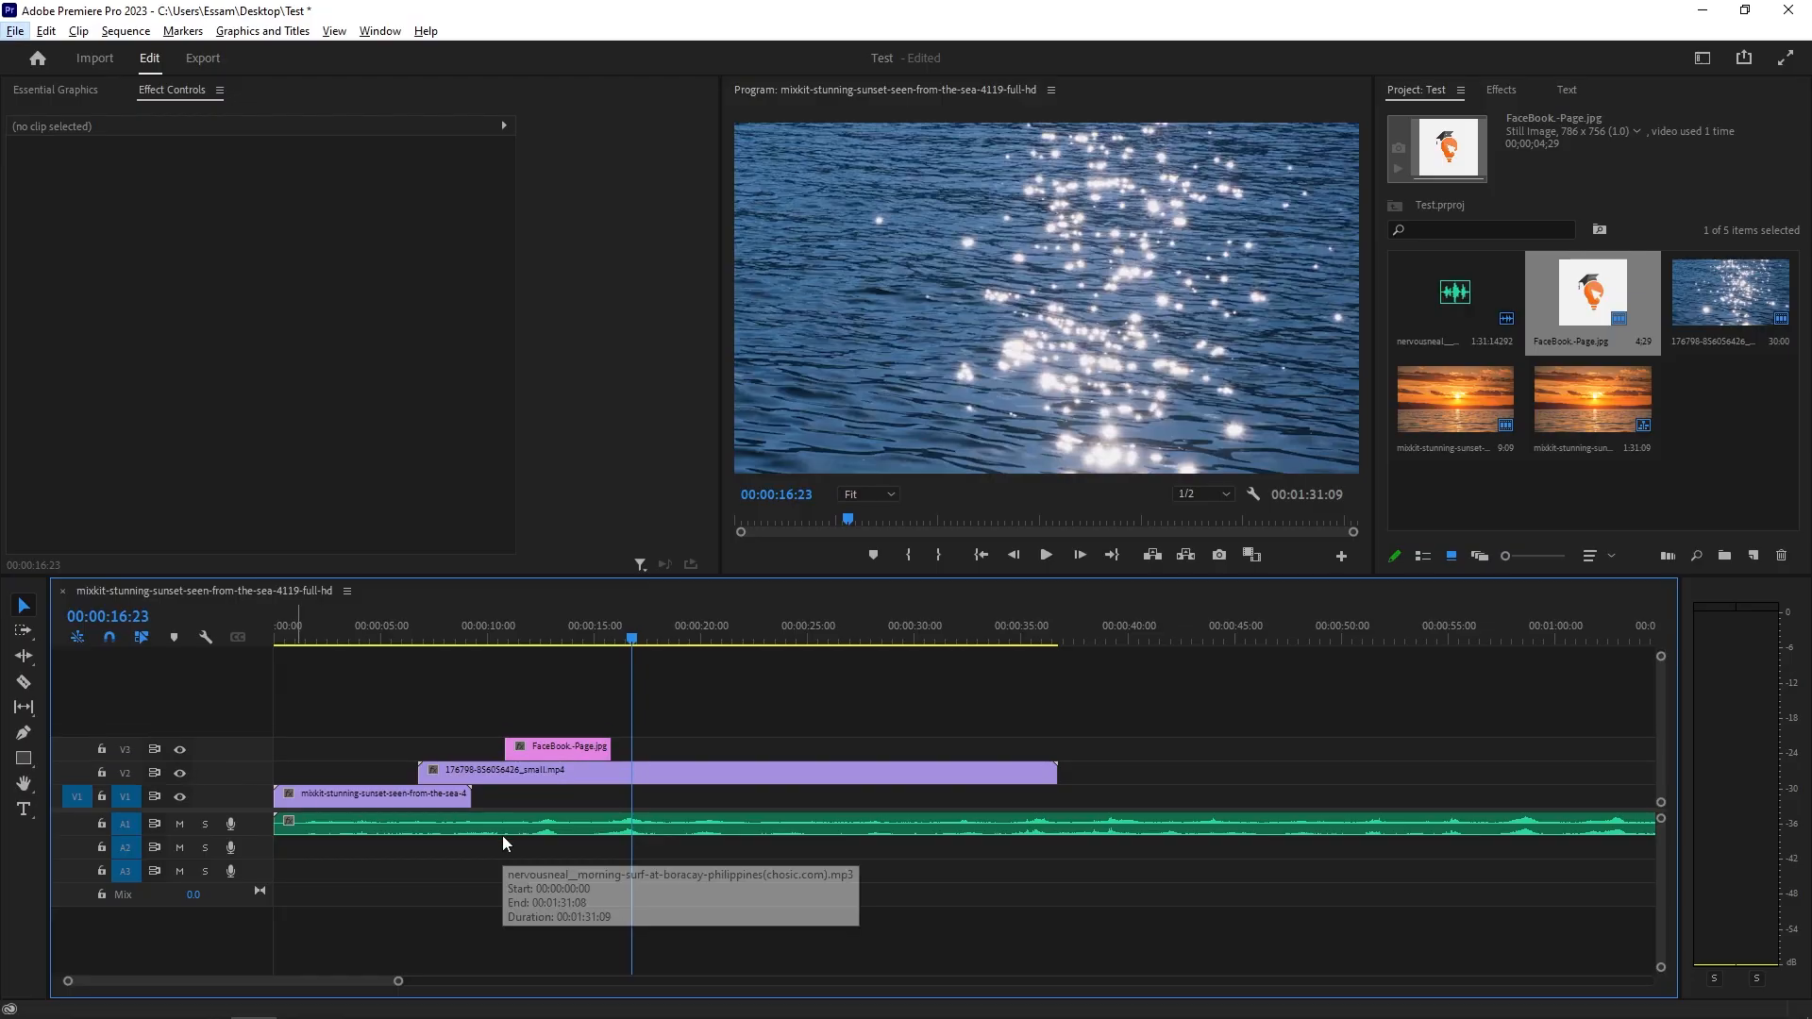
pyautogui.click(536, 741)
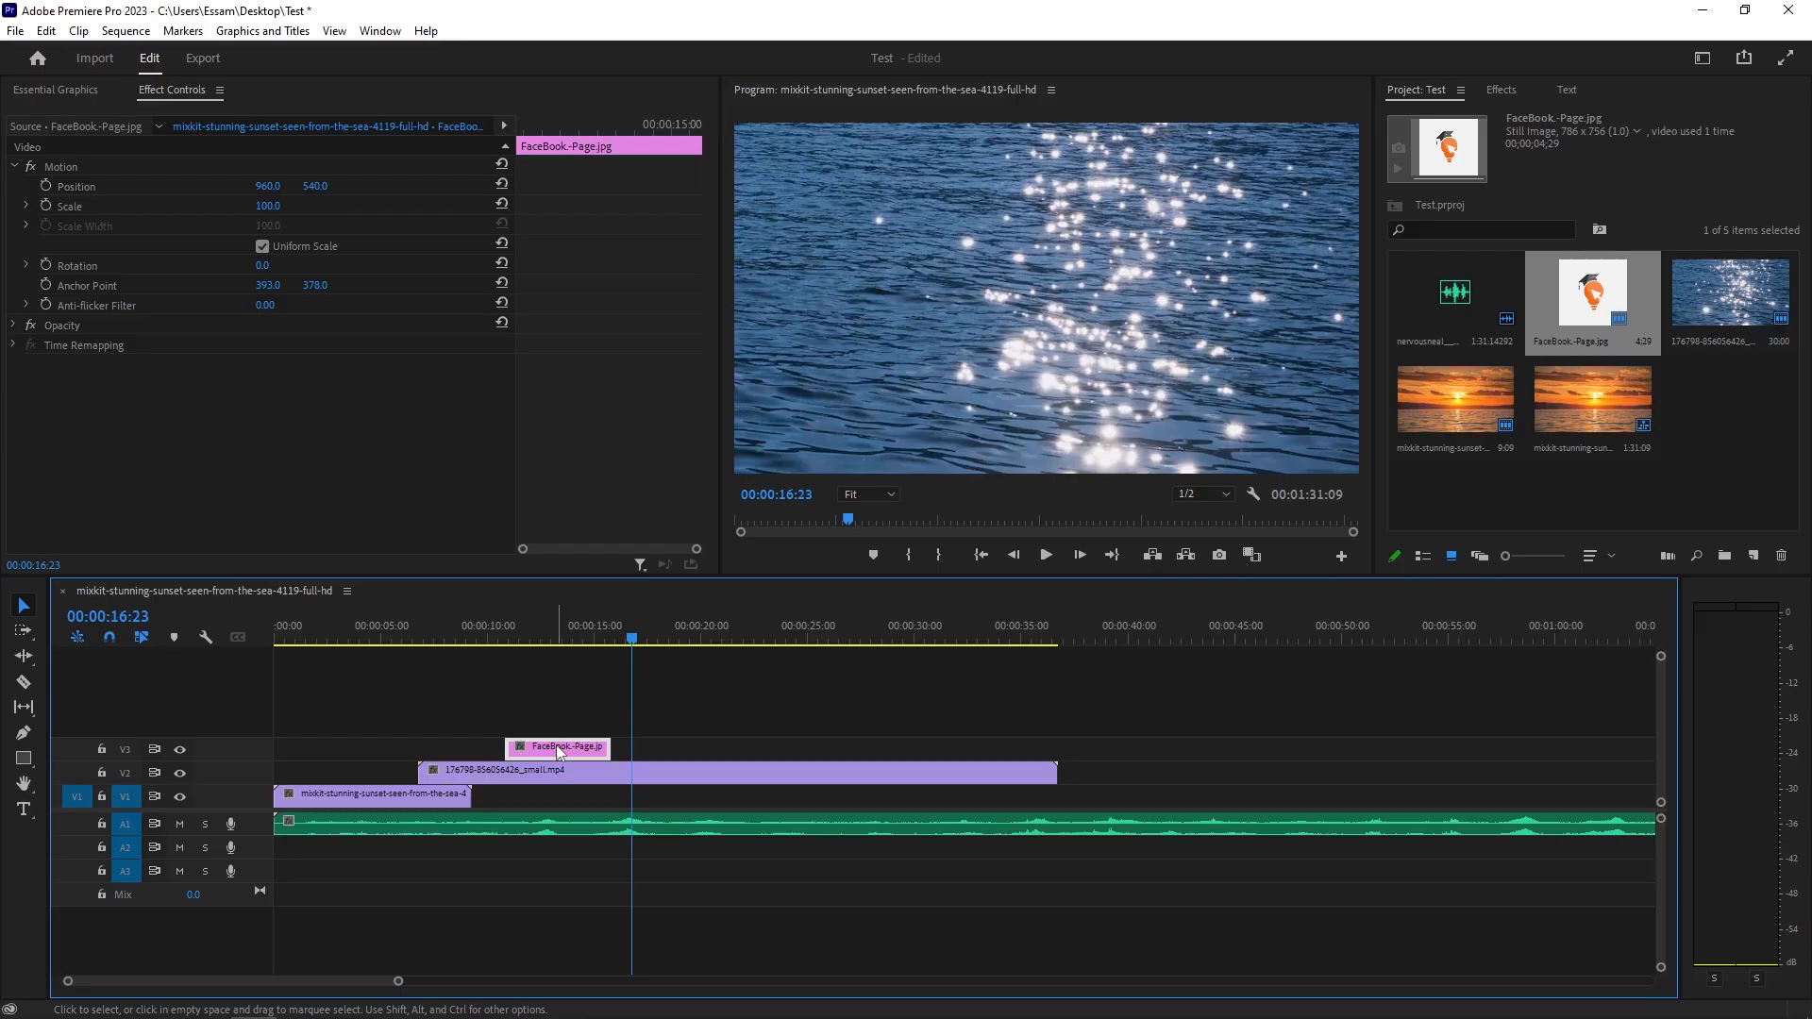
pyautogui.press('Delete')
pyautogui.click(563, 774)
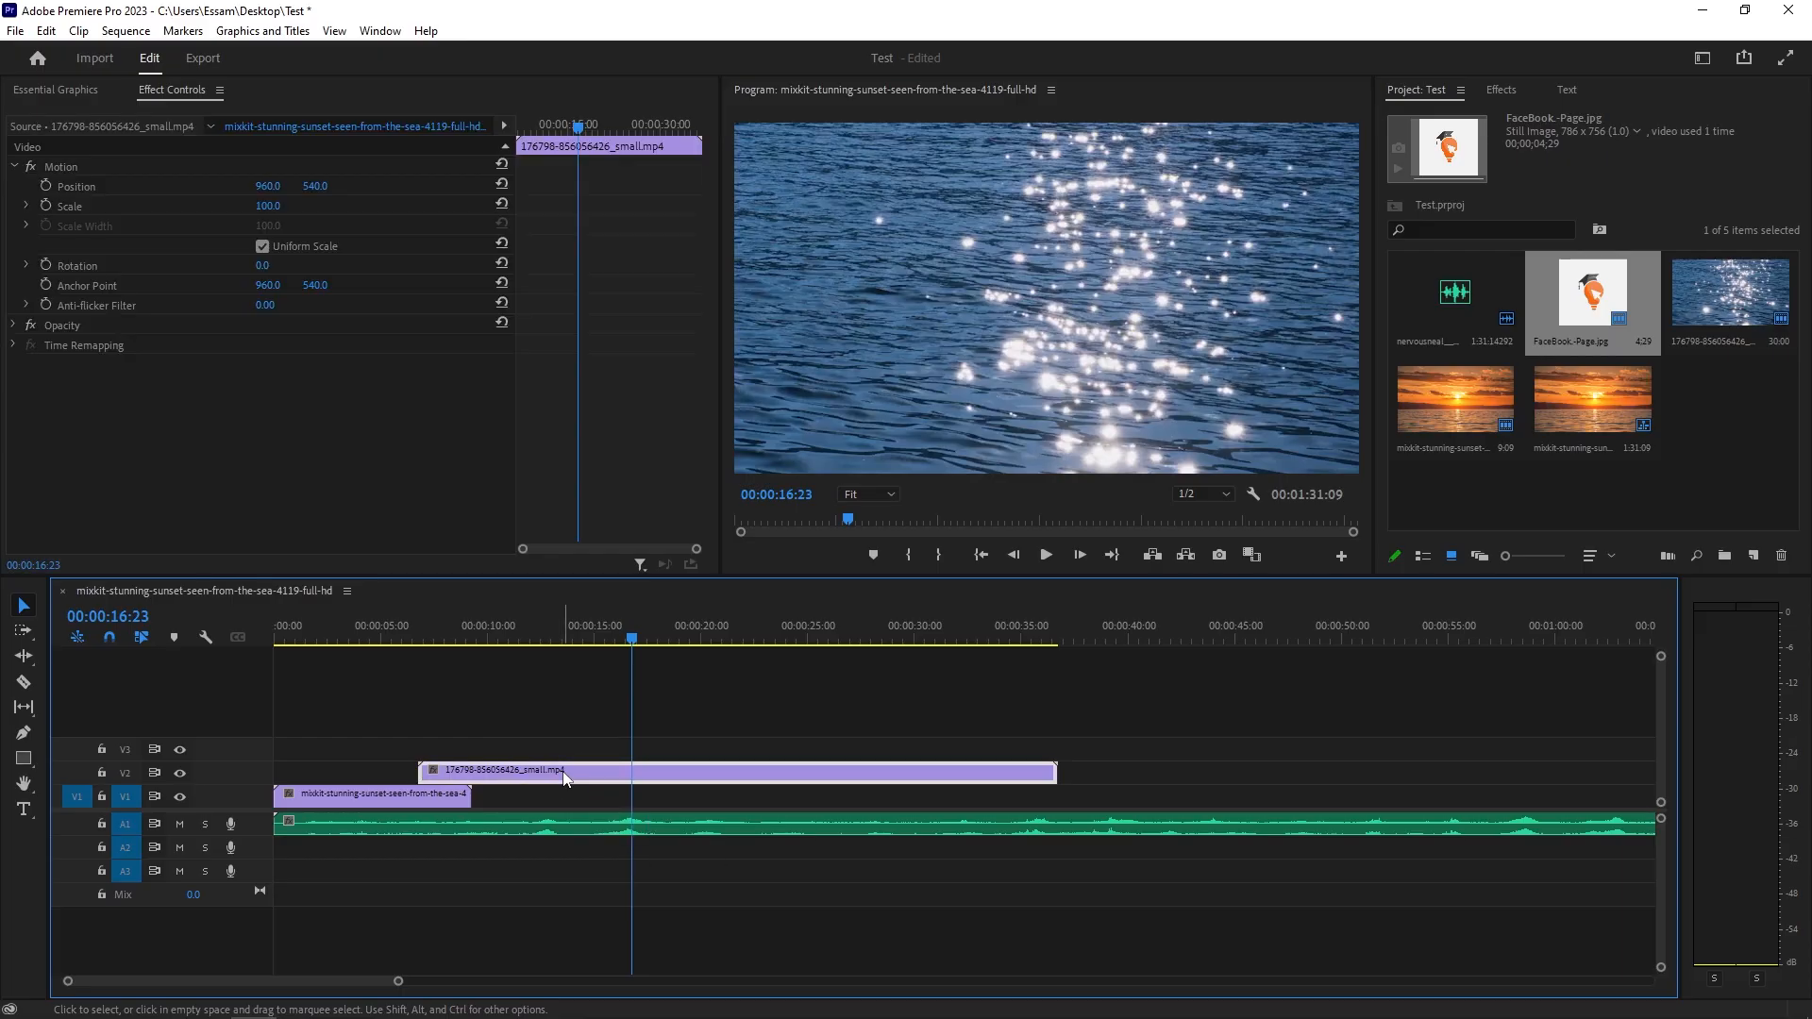
pyautogui.press('Delete')
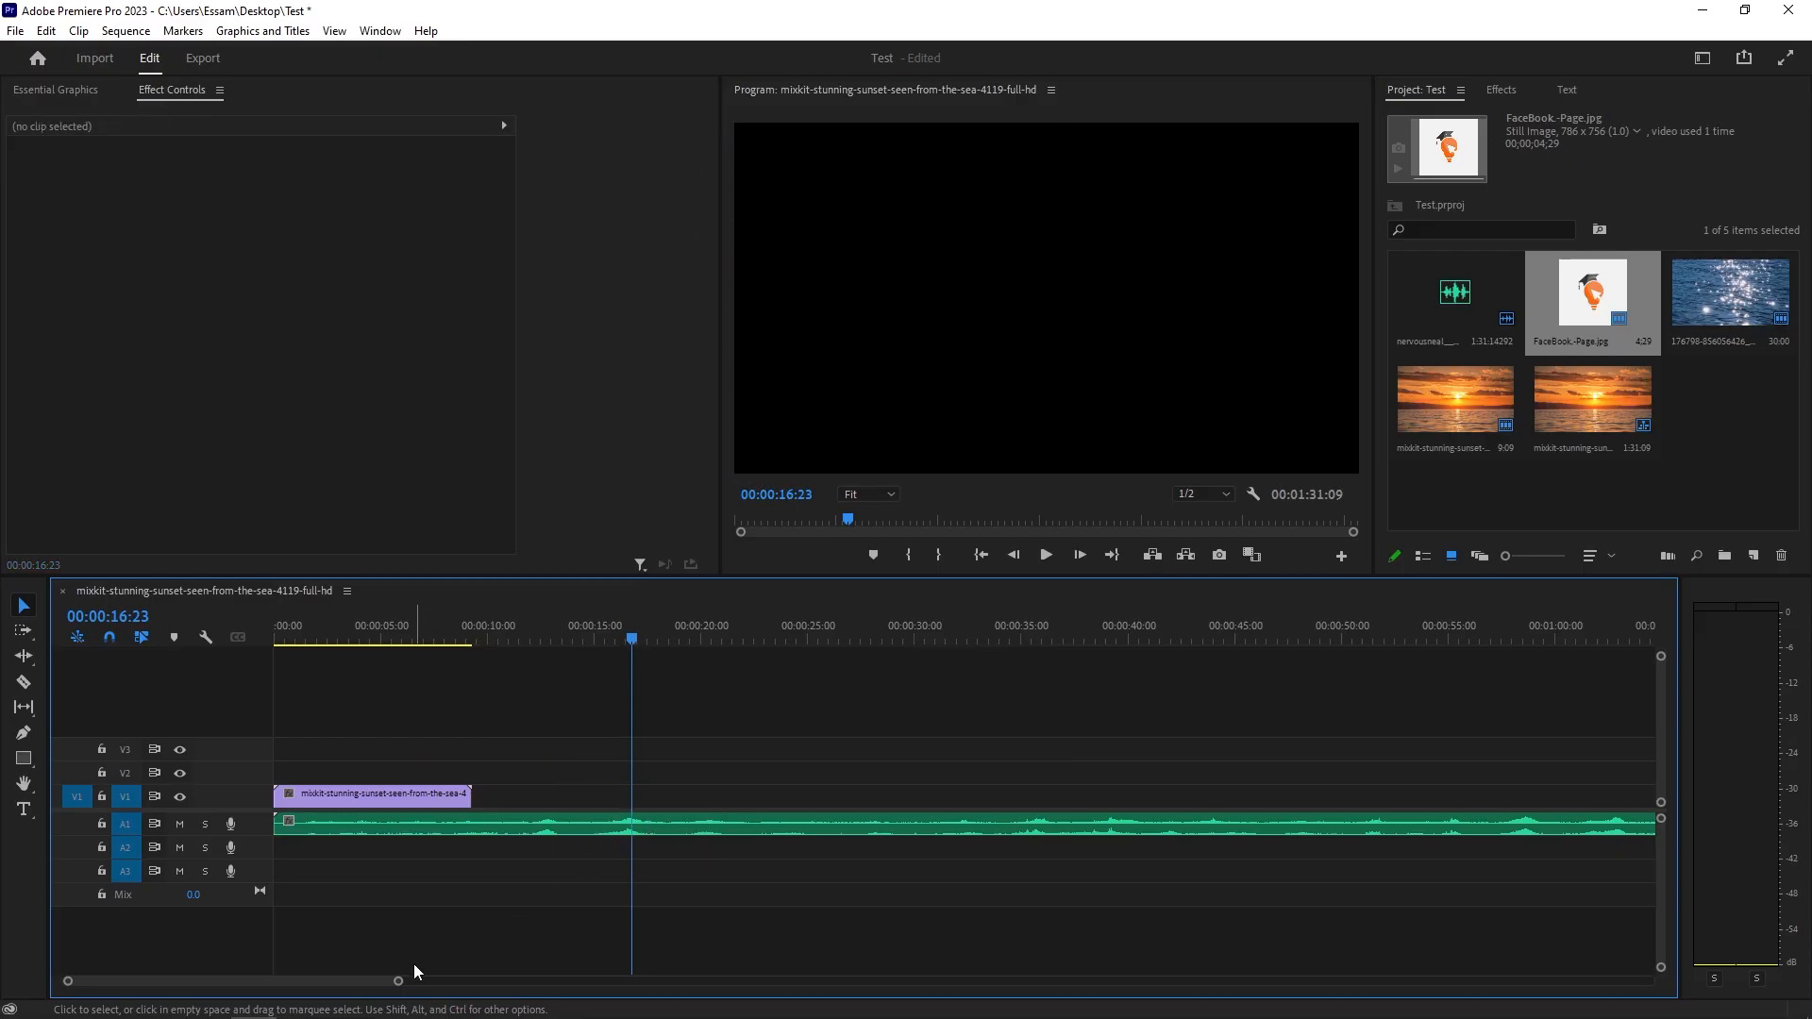
# - Play the sunset clip up to 00:00:06:02 and trim its end back to that point
pyautogui.moveTo(399, 981); pyautogui.dragTo(361, 981)
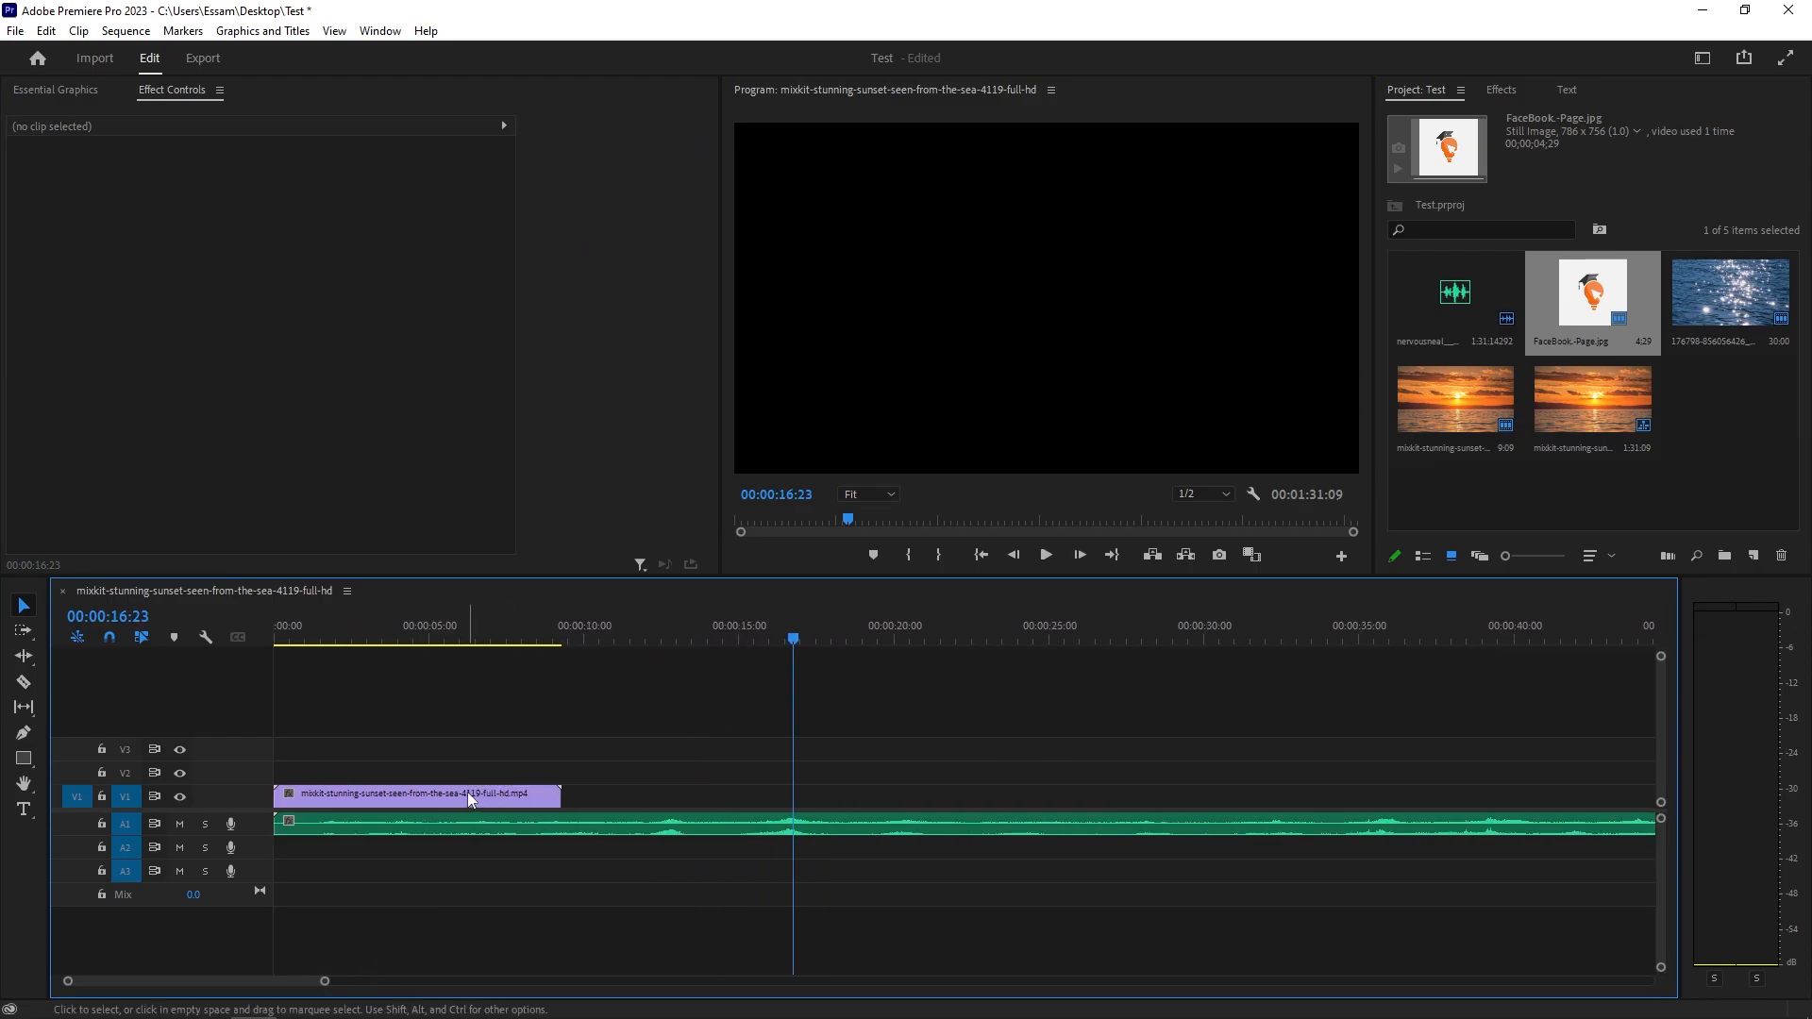
pyautogui.click(509, 793)
pyautogui.press('space')
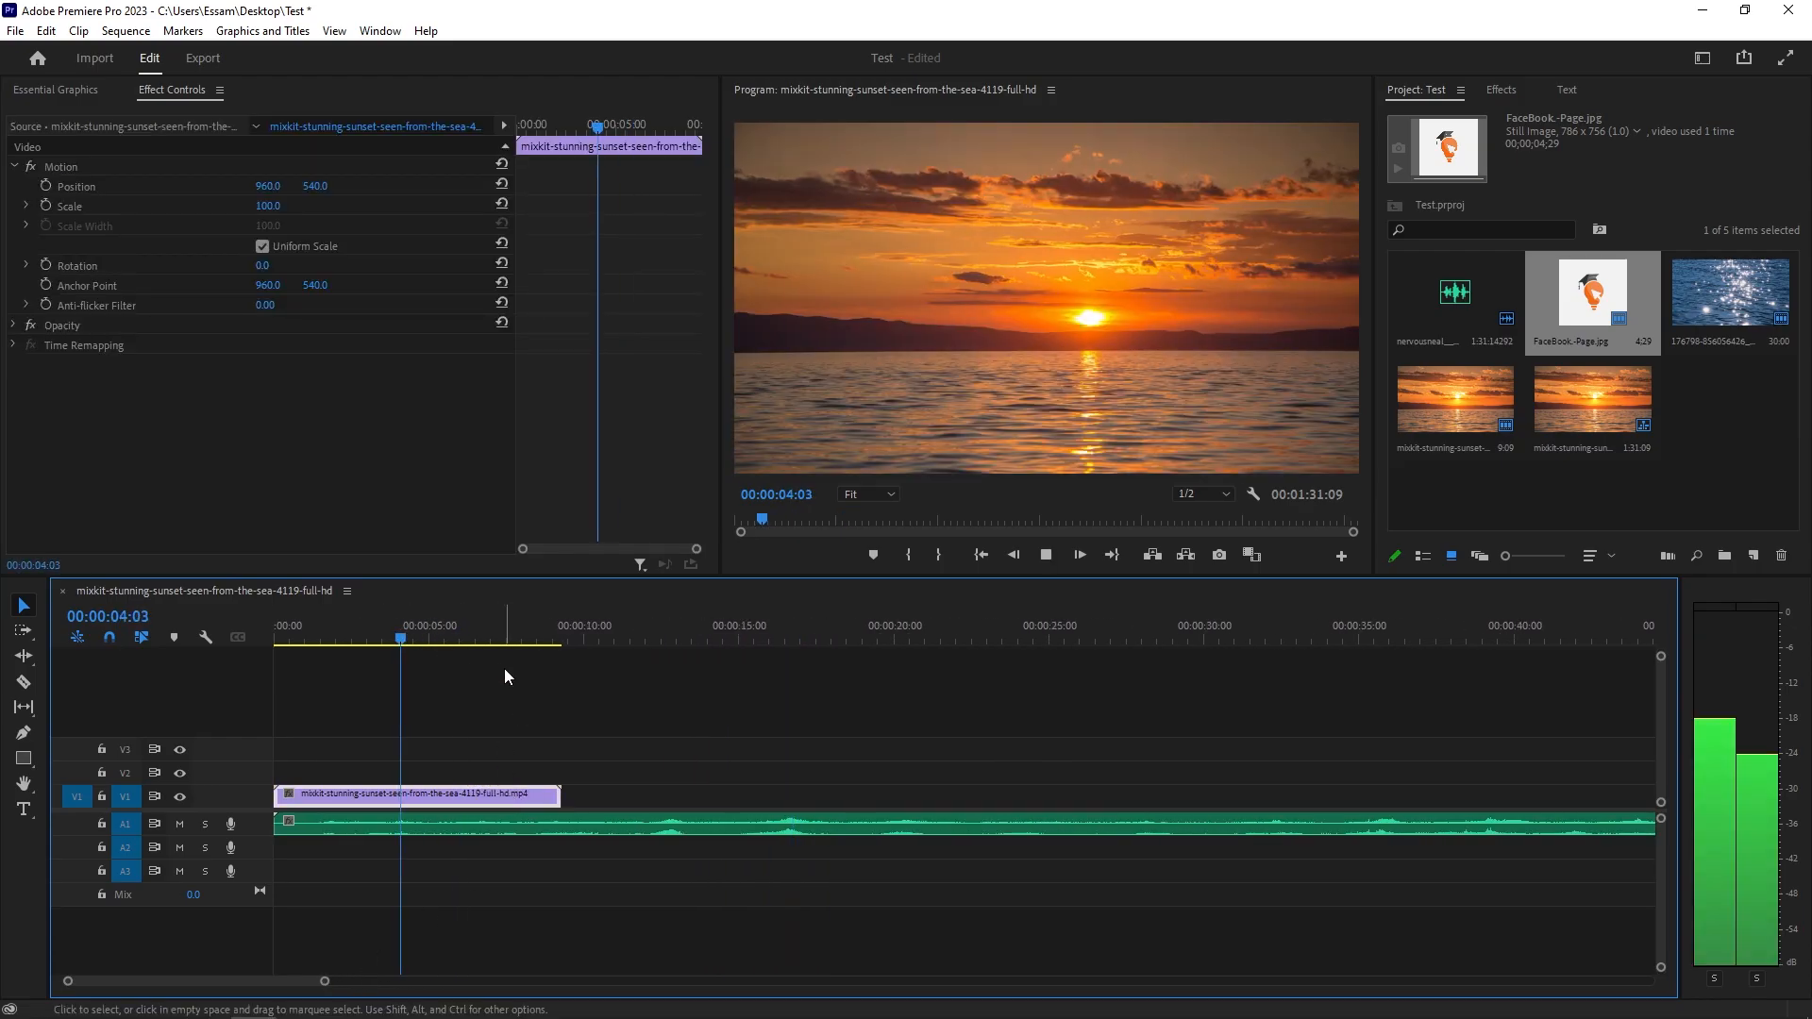
pyautogui.press('space')
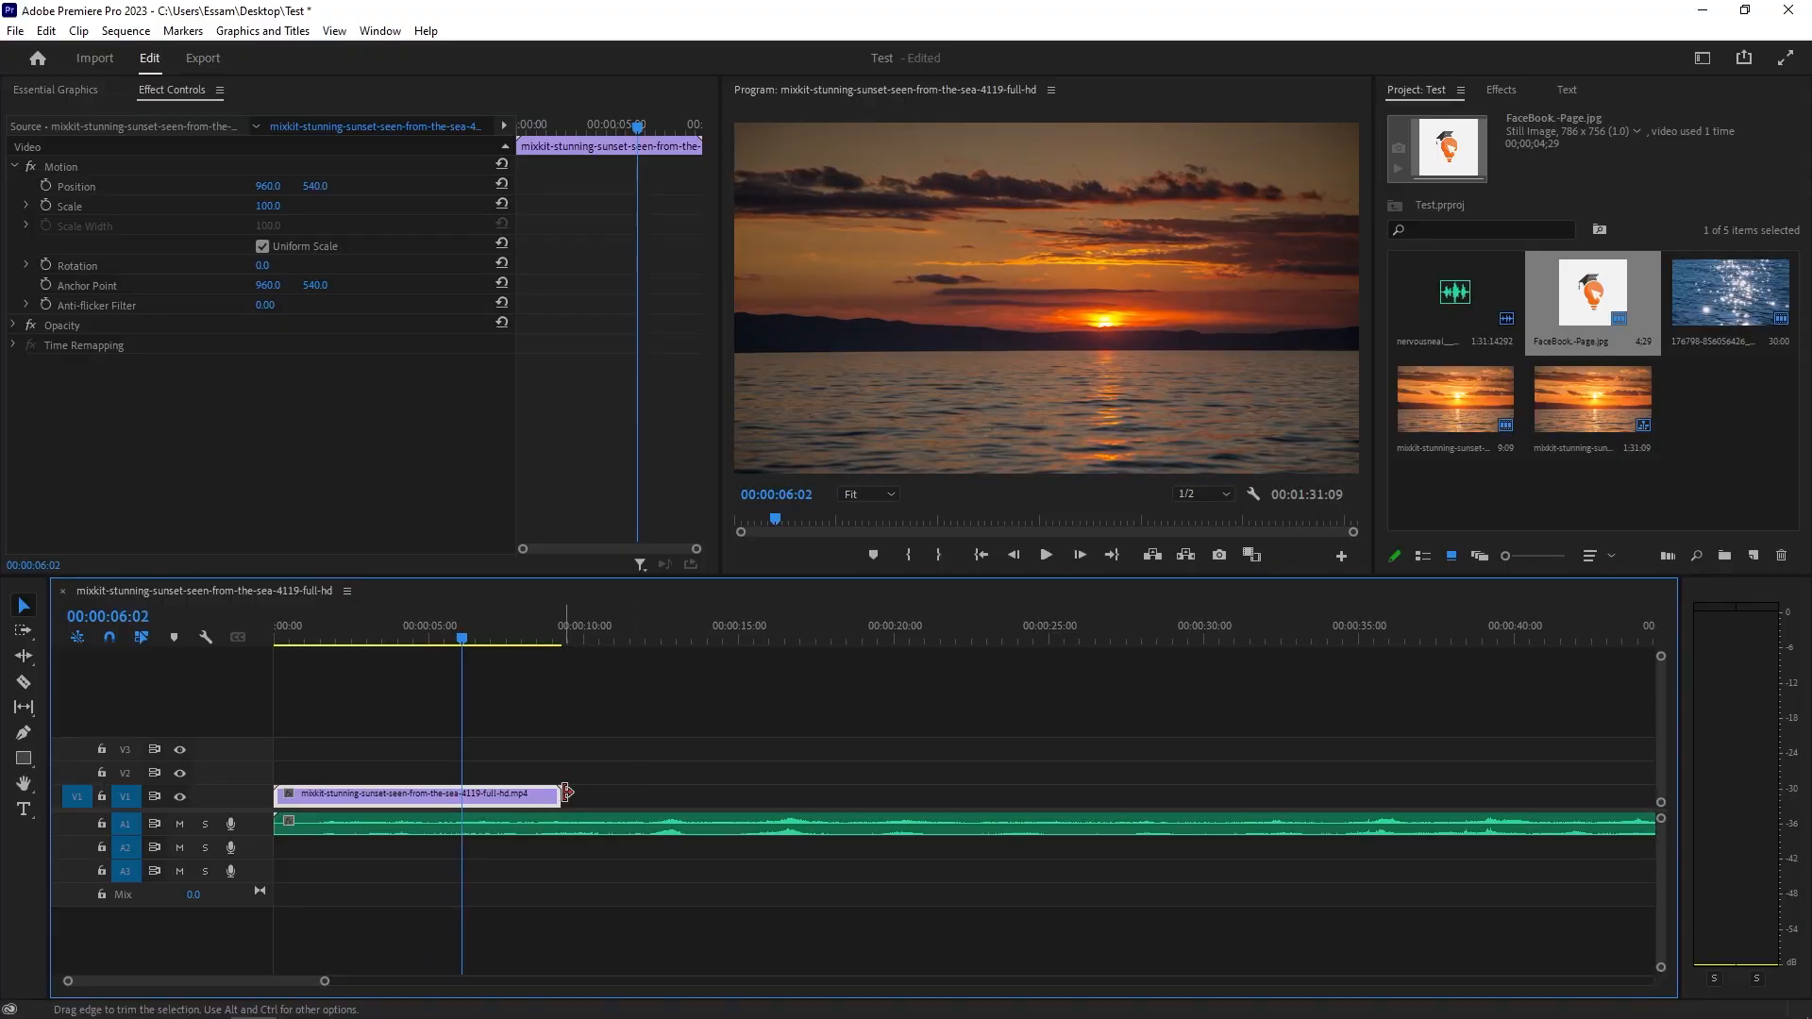
pyautogui.moveTo(555, 793); pyautogui.dragTo(460, 797)
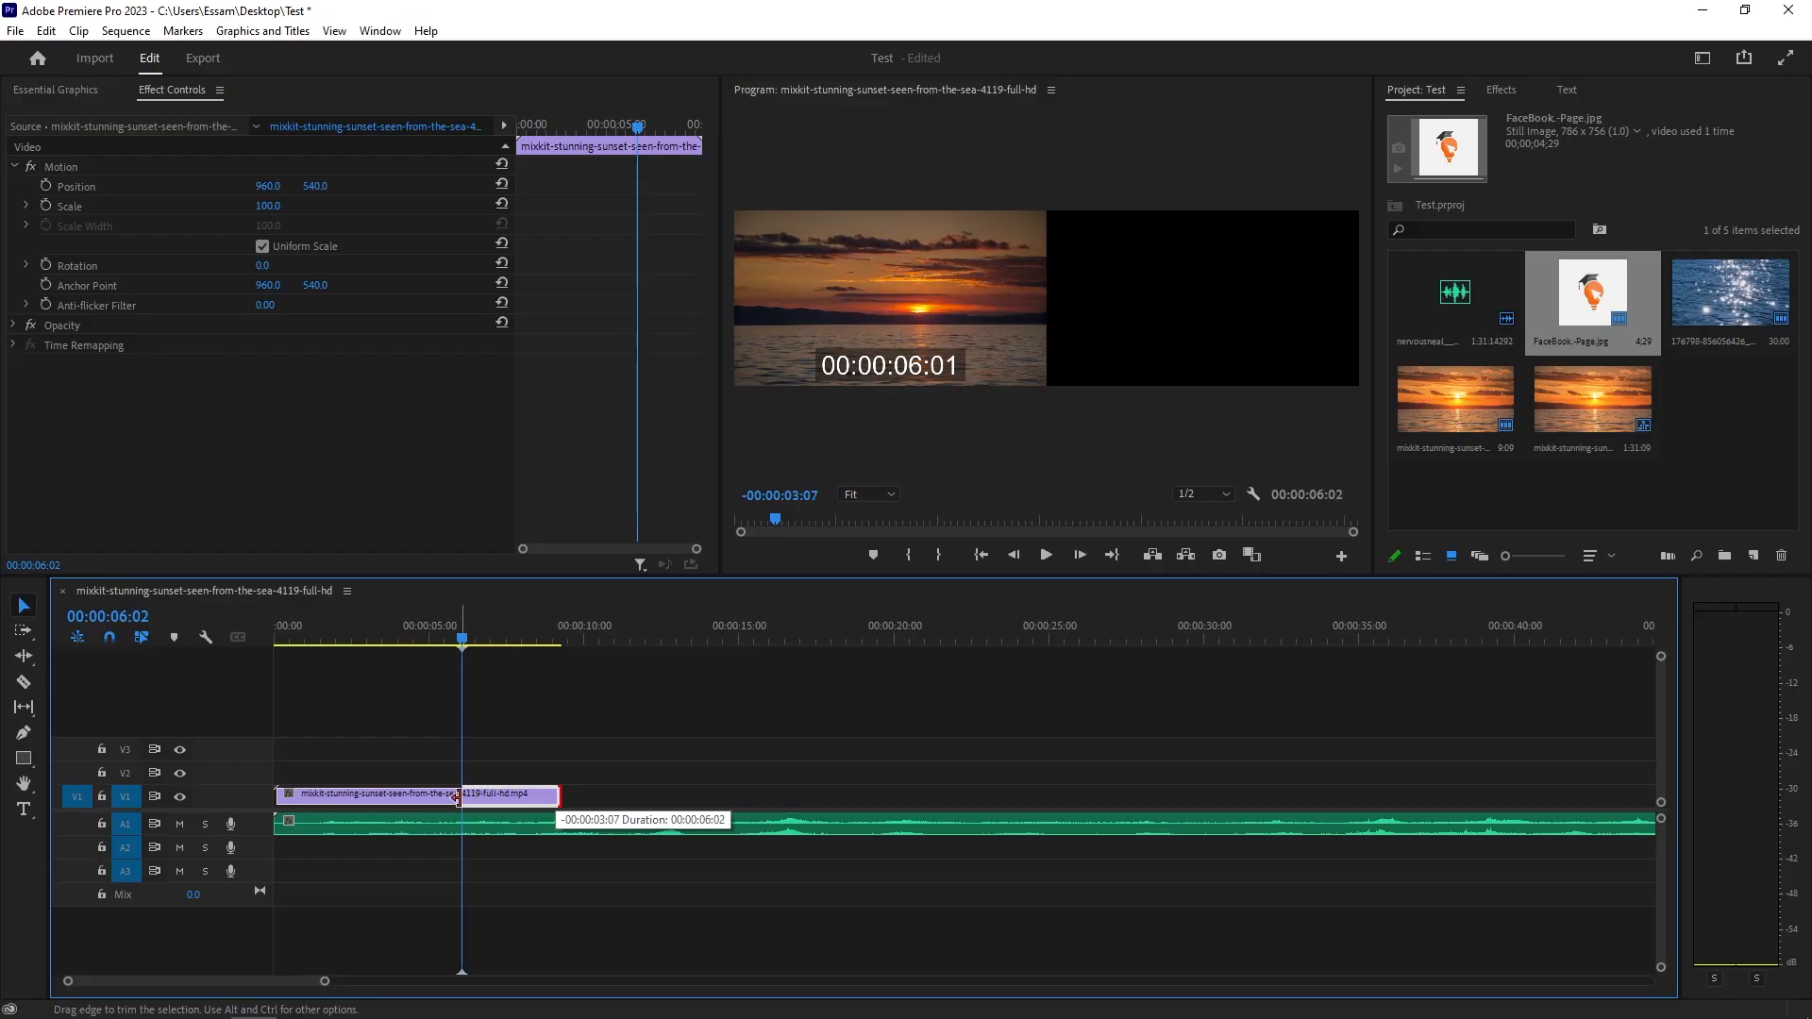
pyautogui.moveTo(459, 797); pyautogui.dragTo(459, 797)
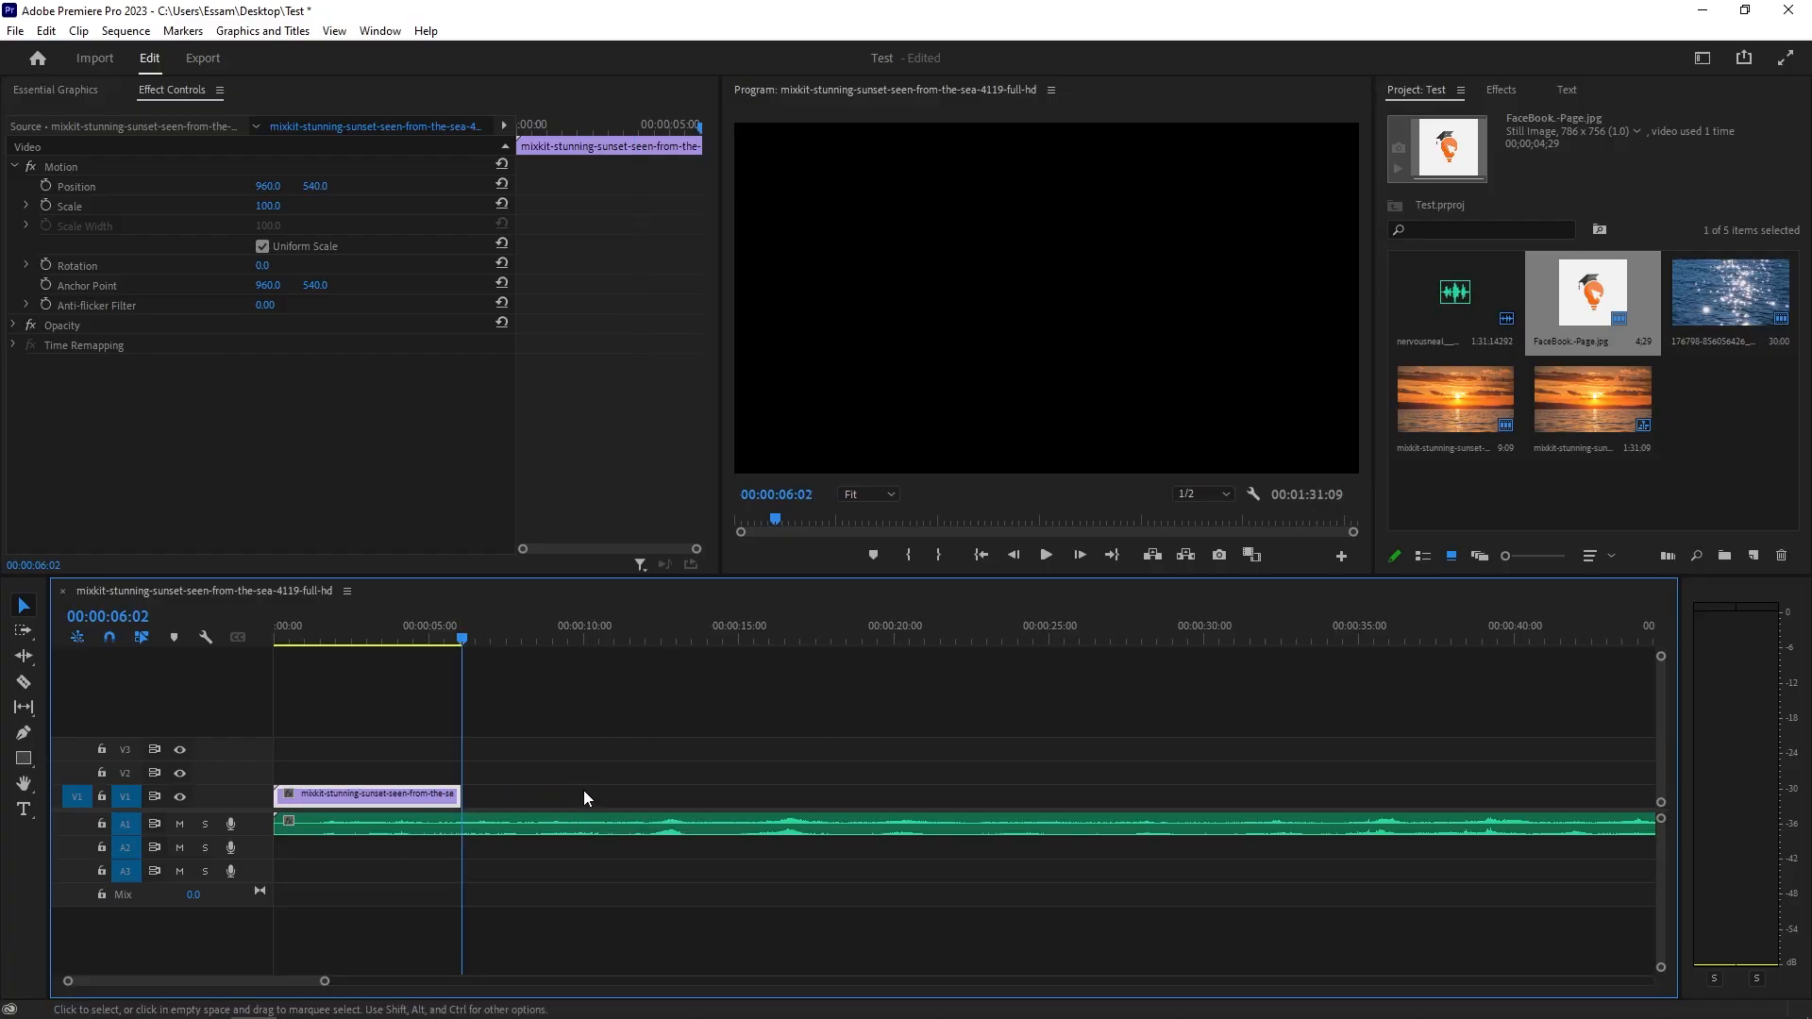
# - Play past the trimmed end and extend the sunset clip's end on V1 back to its full length
pyautogui.press('space')
pyautogui.press('space')
pyautogui.click(386, 637)
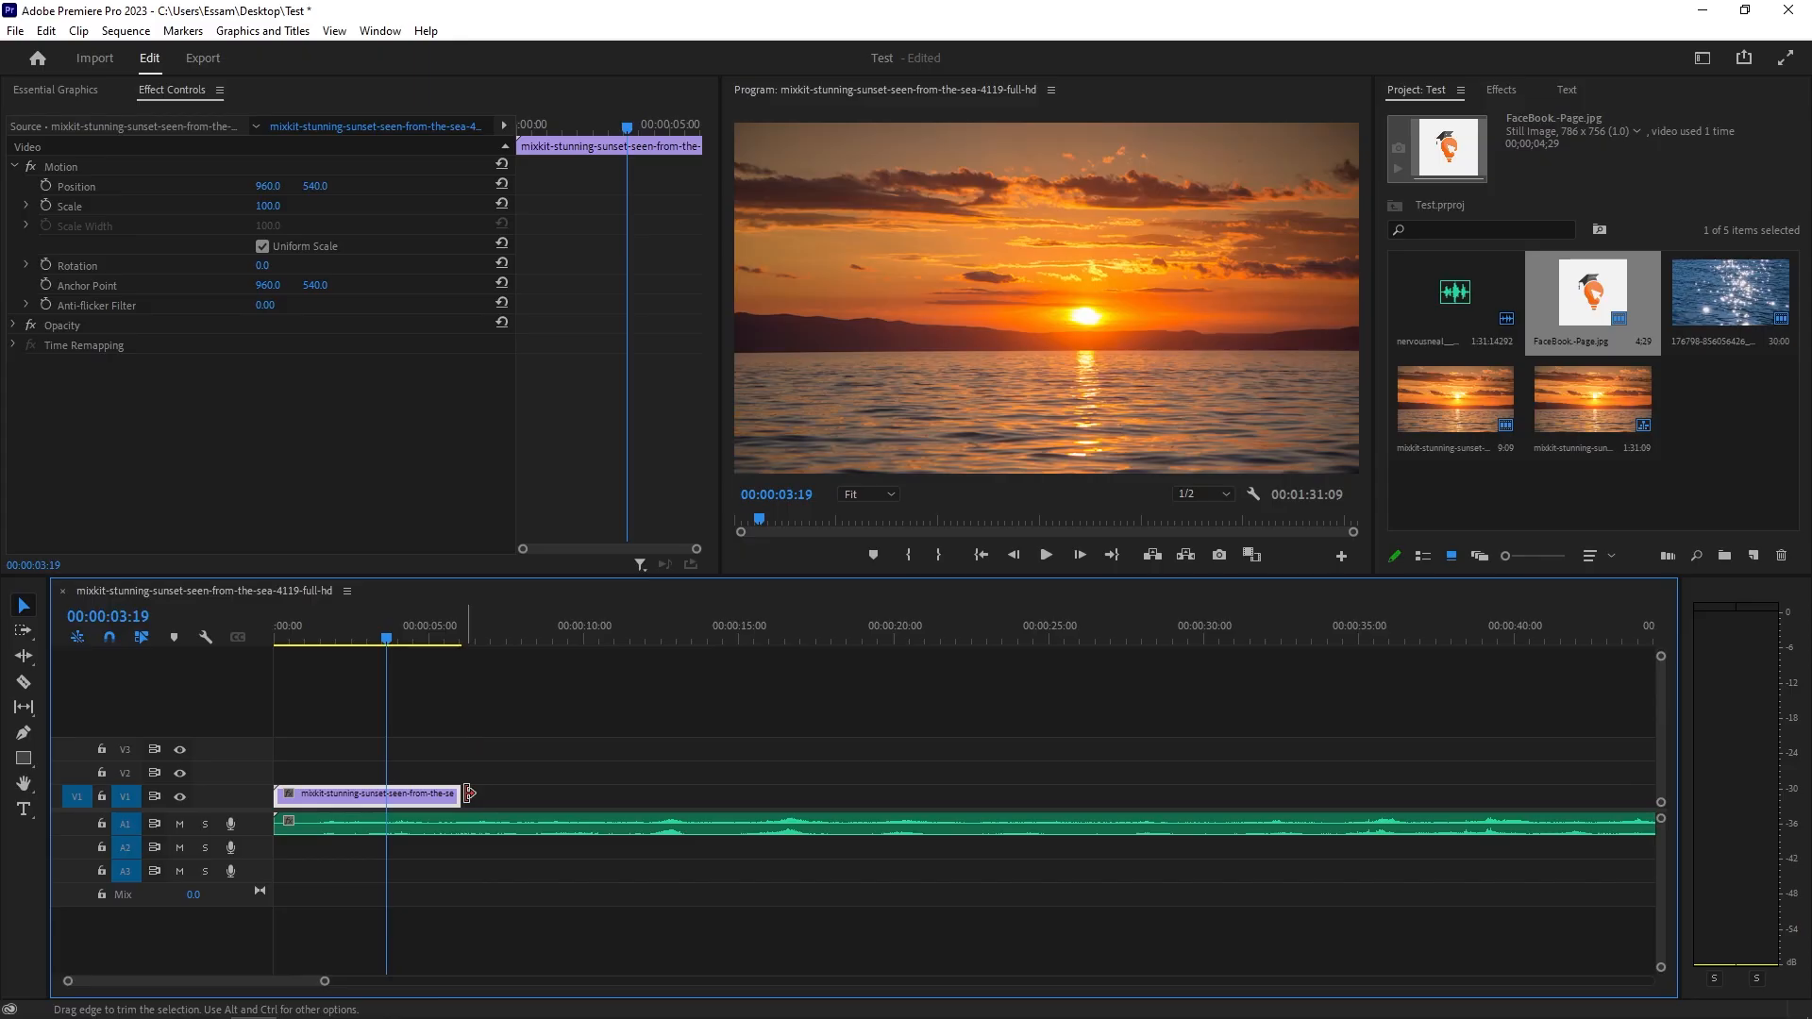
pyautogui.moveTo(459, 797); pyautogui.dragTo(567, 798)
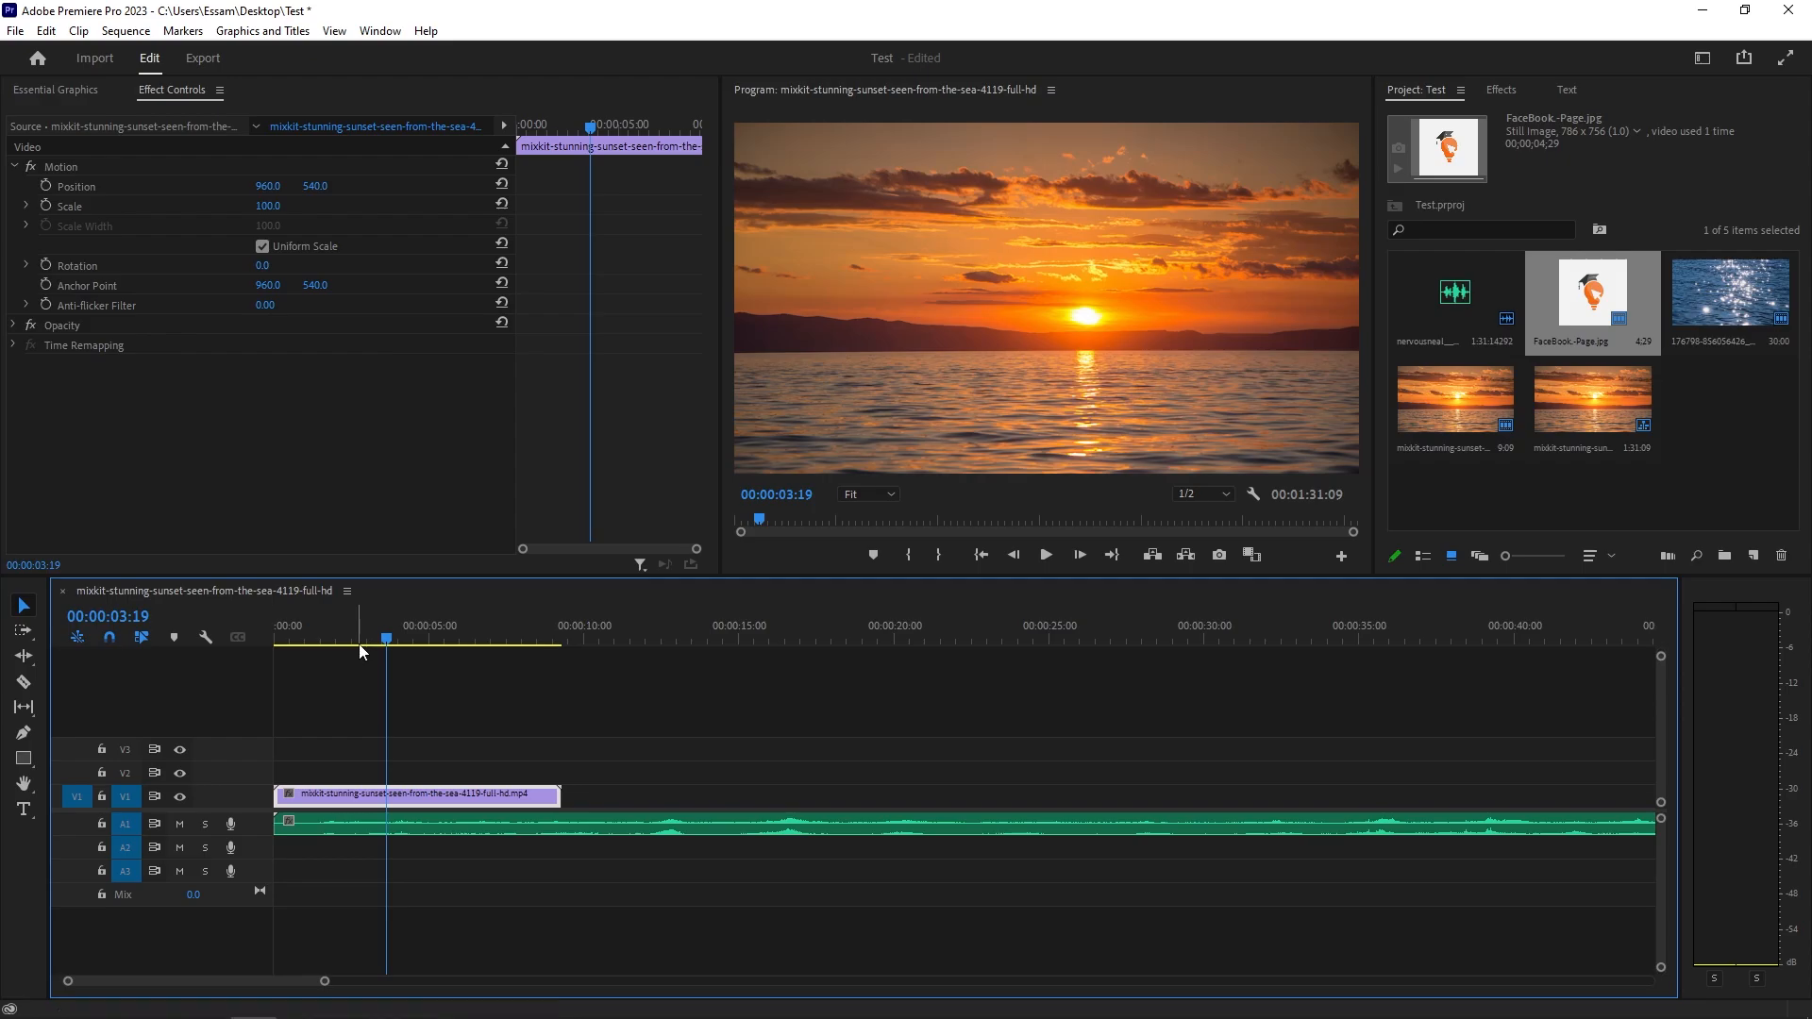
# - Trim the sunset clip's start to 00:00:01:25 and play the sequence across the new clip start
pyautogui.click(331, 638)
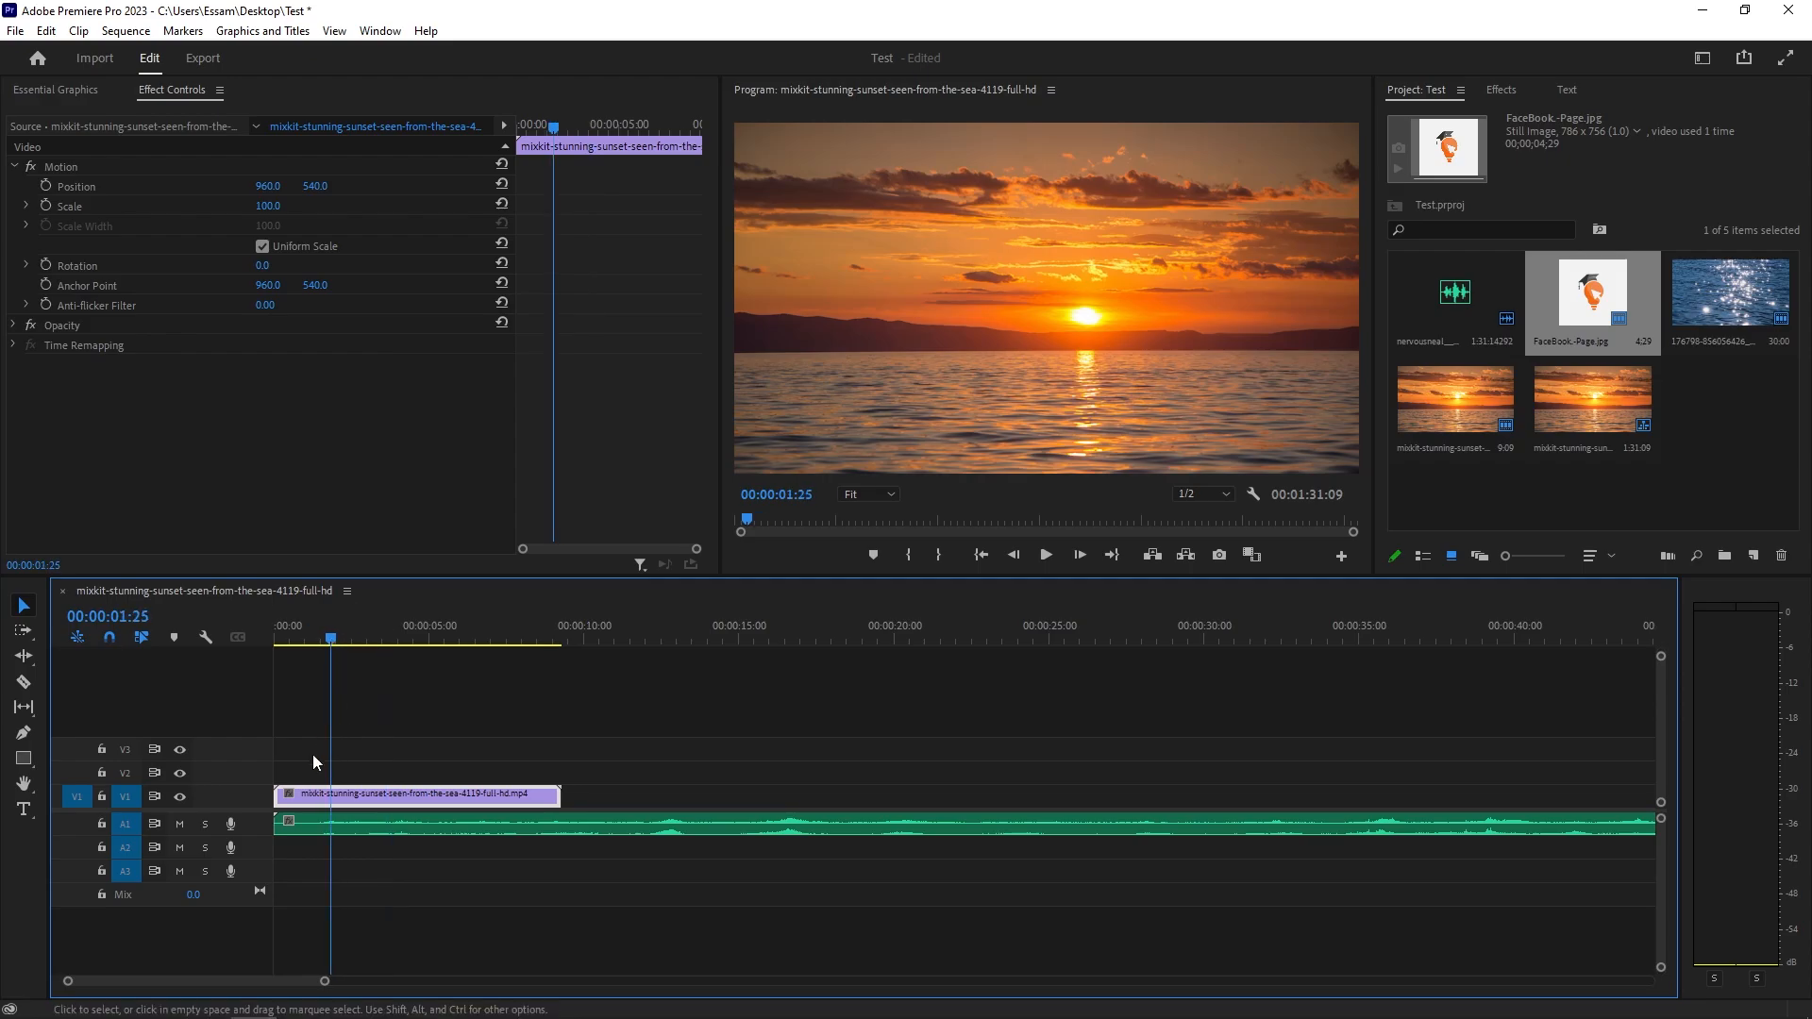
pyautogui.moveTo(276, 796); pyautogui.dragTo(331, 795)
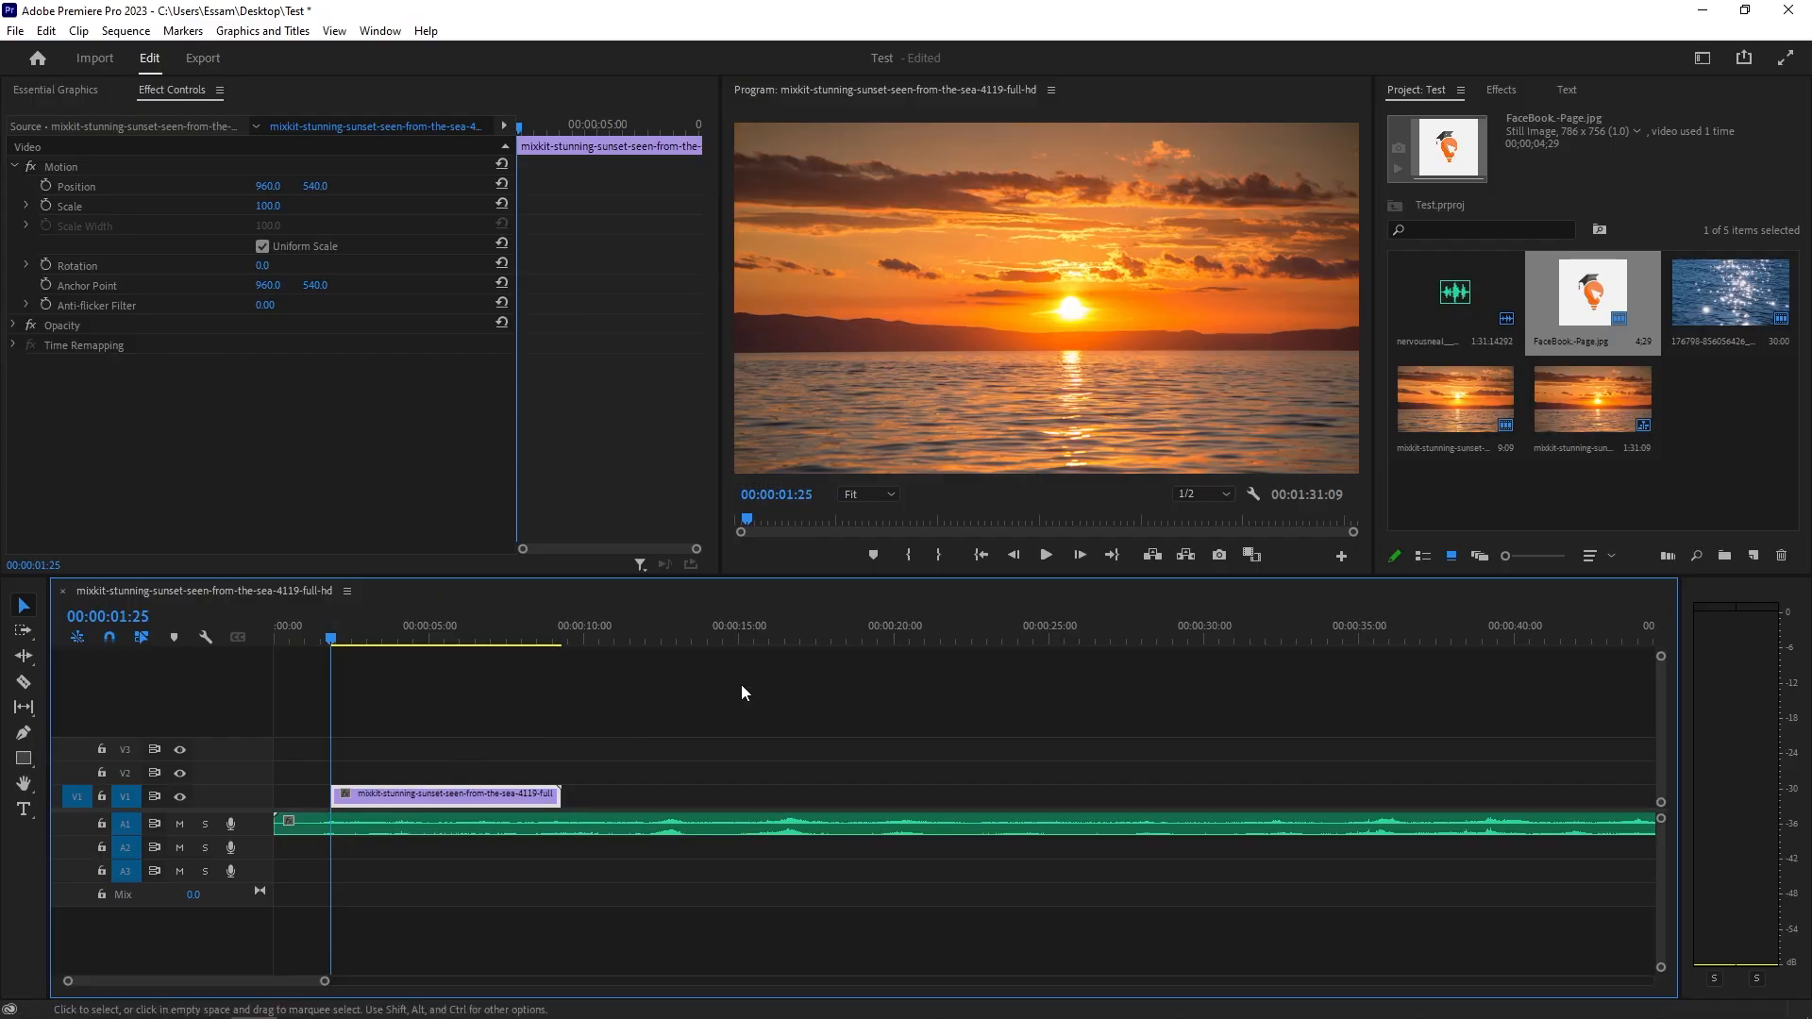
pyautogui.click(274, 630)
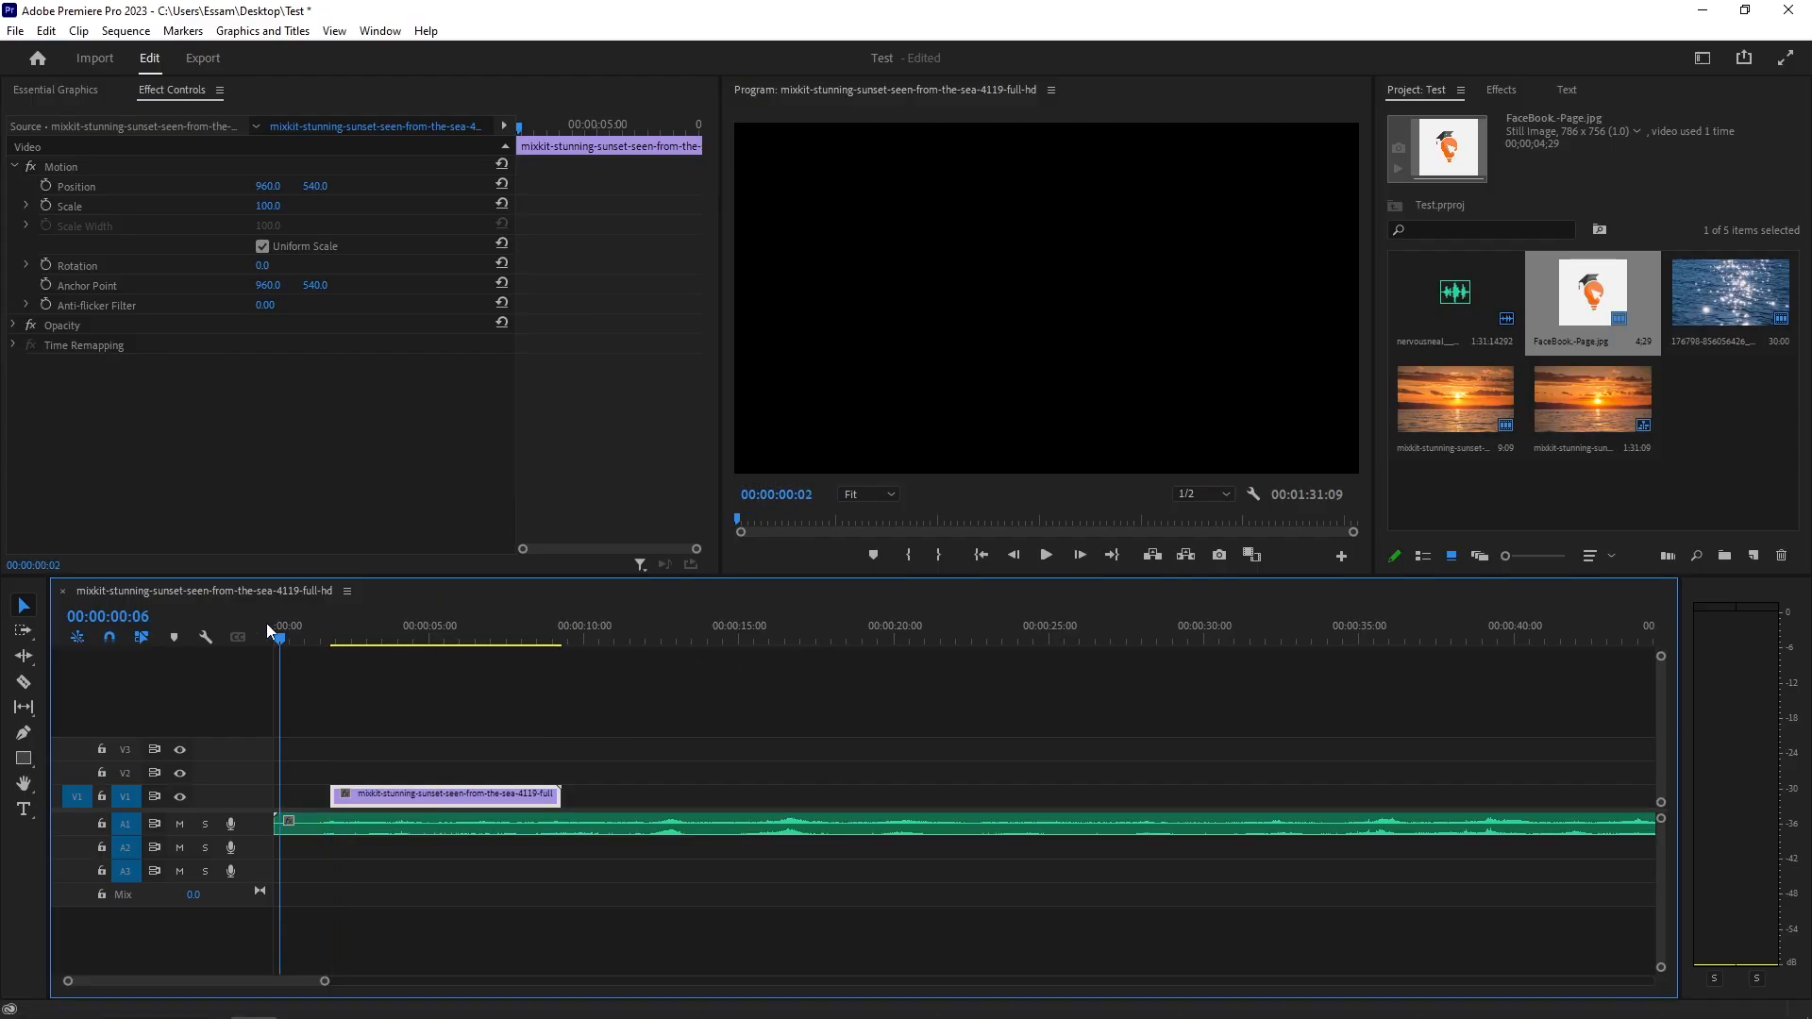
pyautogui.press('space')
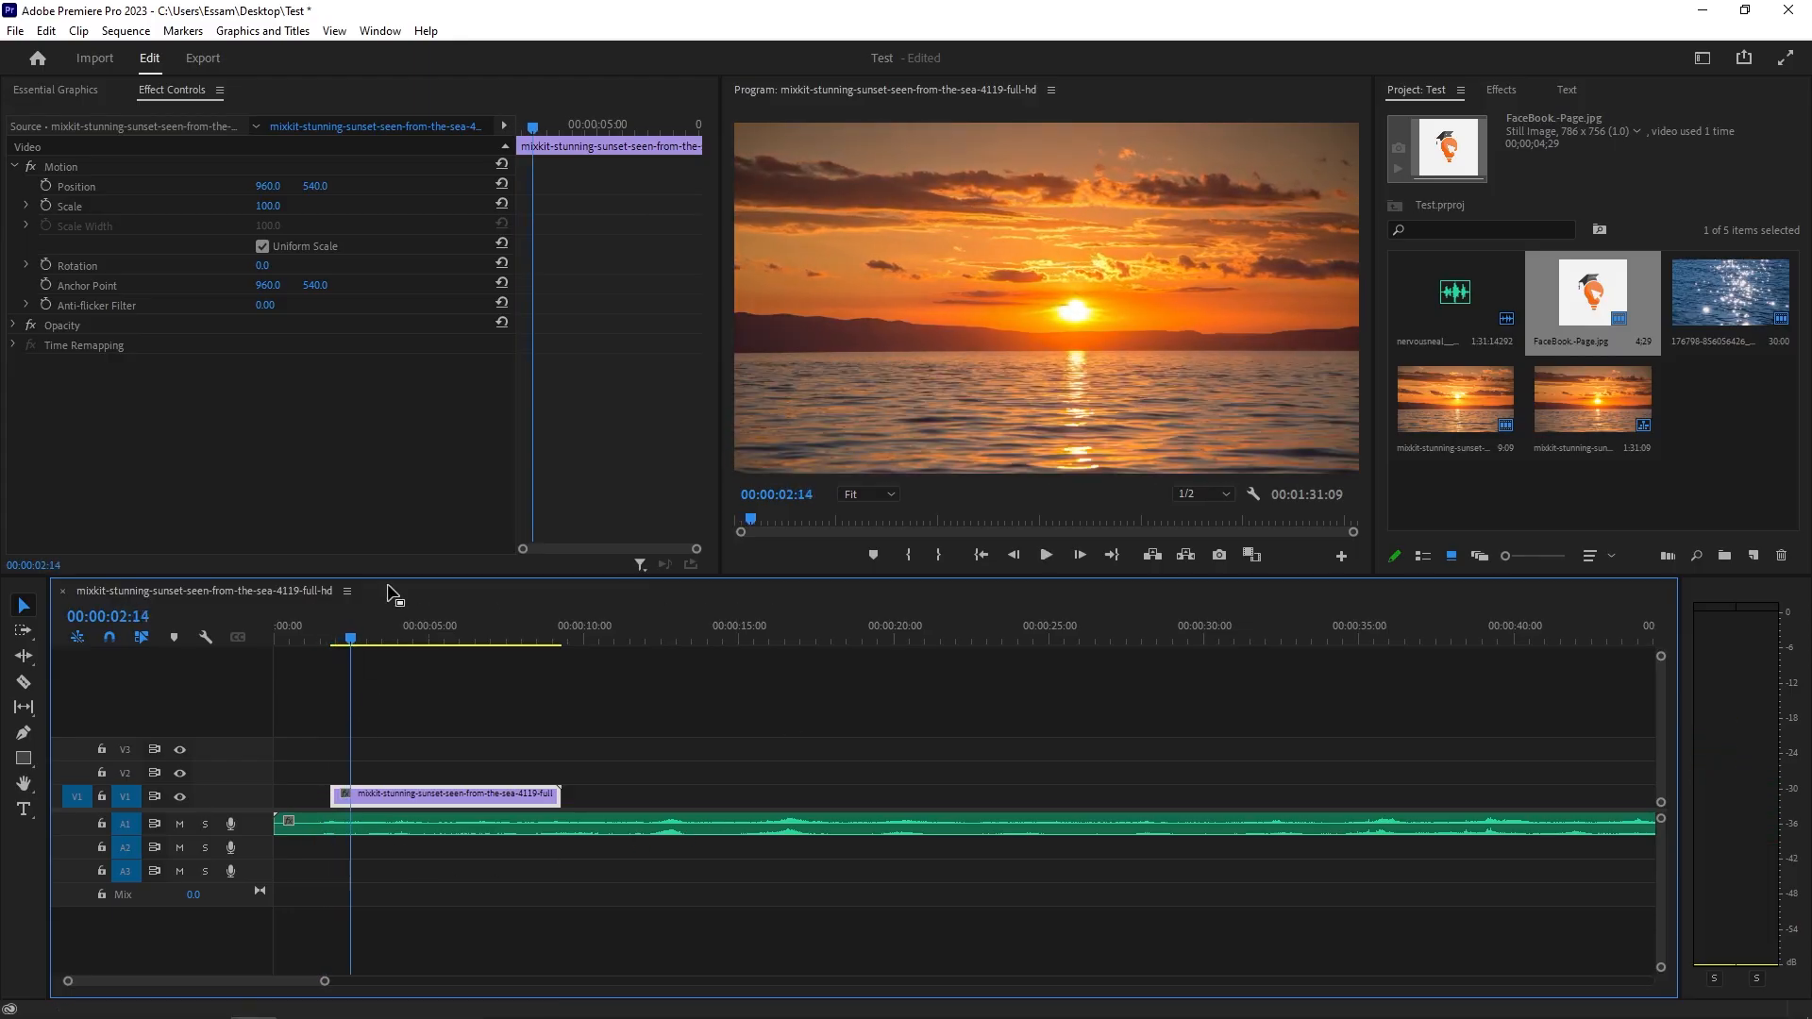
pyautogui.click(327, 637)
pyautogui.press('space')
pyautogui.press('space')
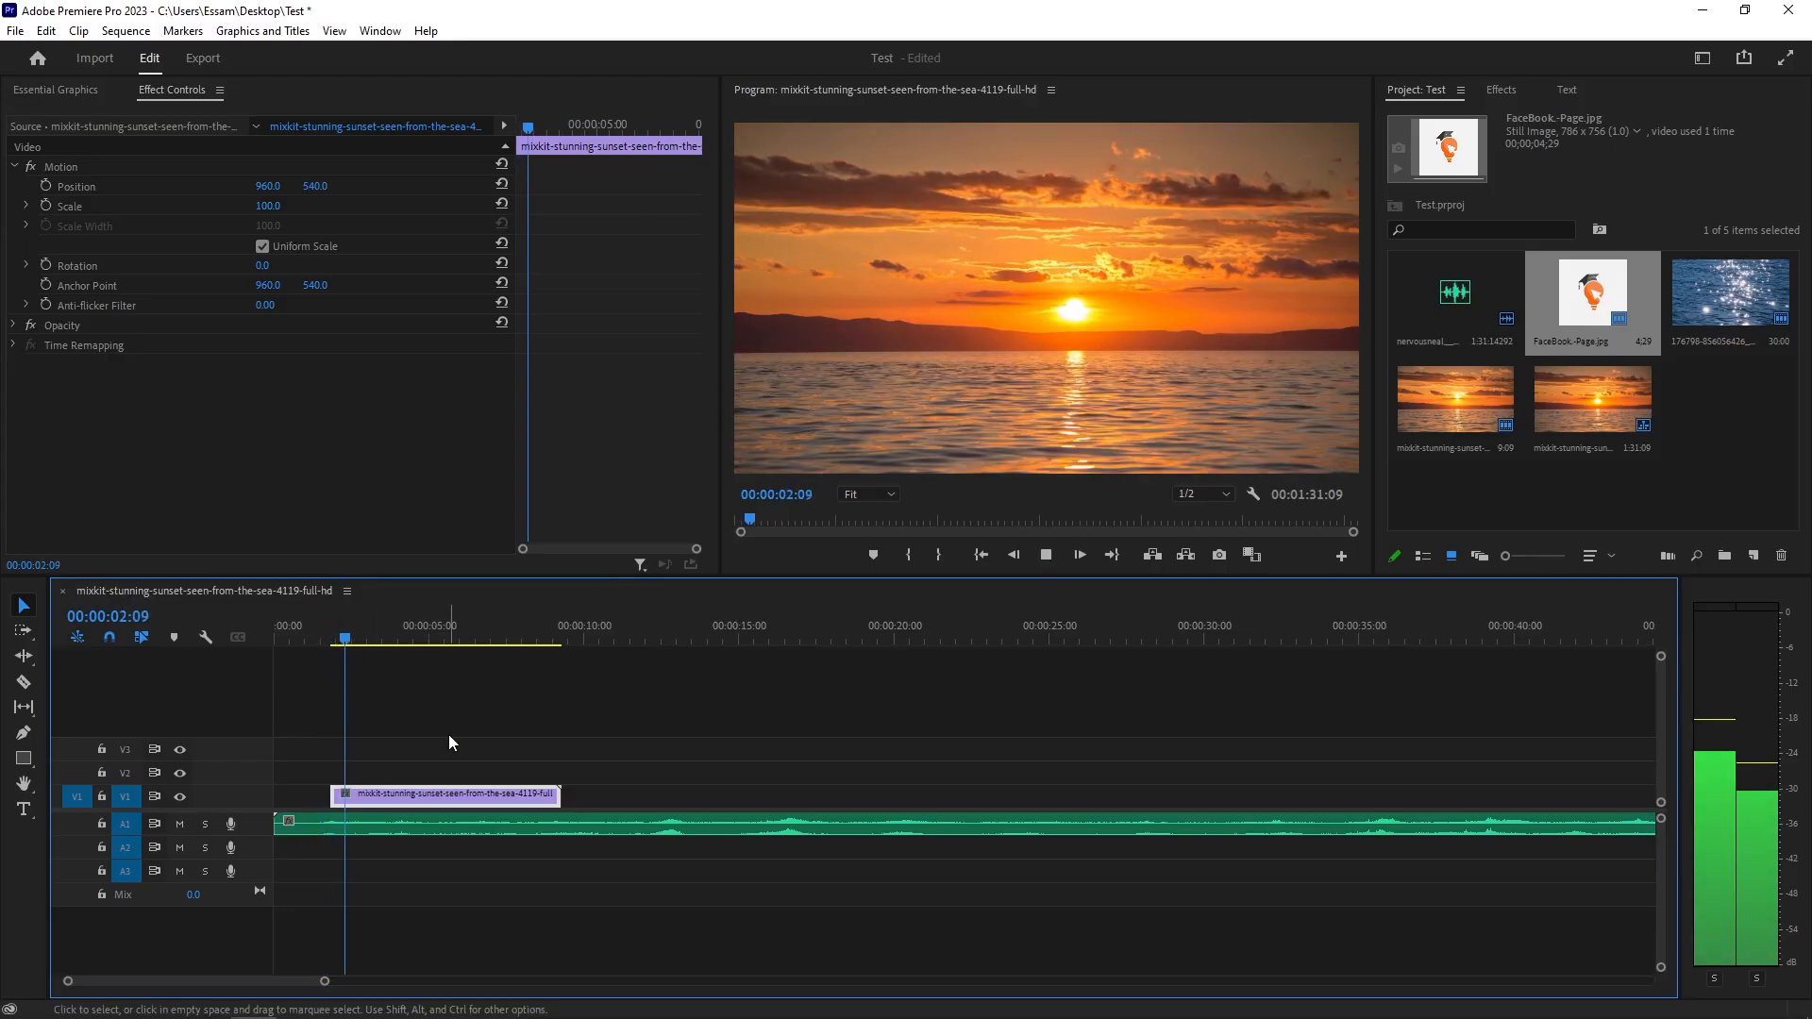
# - Extend the sunset clip's start back to the sequence start and play on to 00:00:03:00
pyautogui.moveTo(331, 795); pyautogui.dragTo(251, 795)
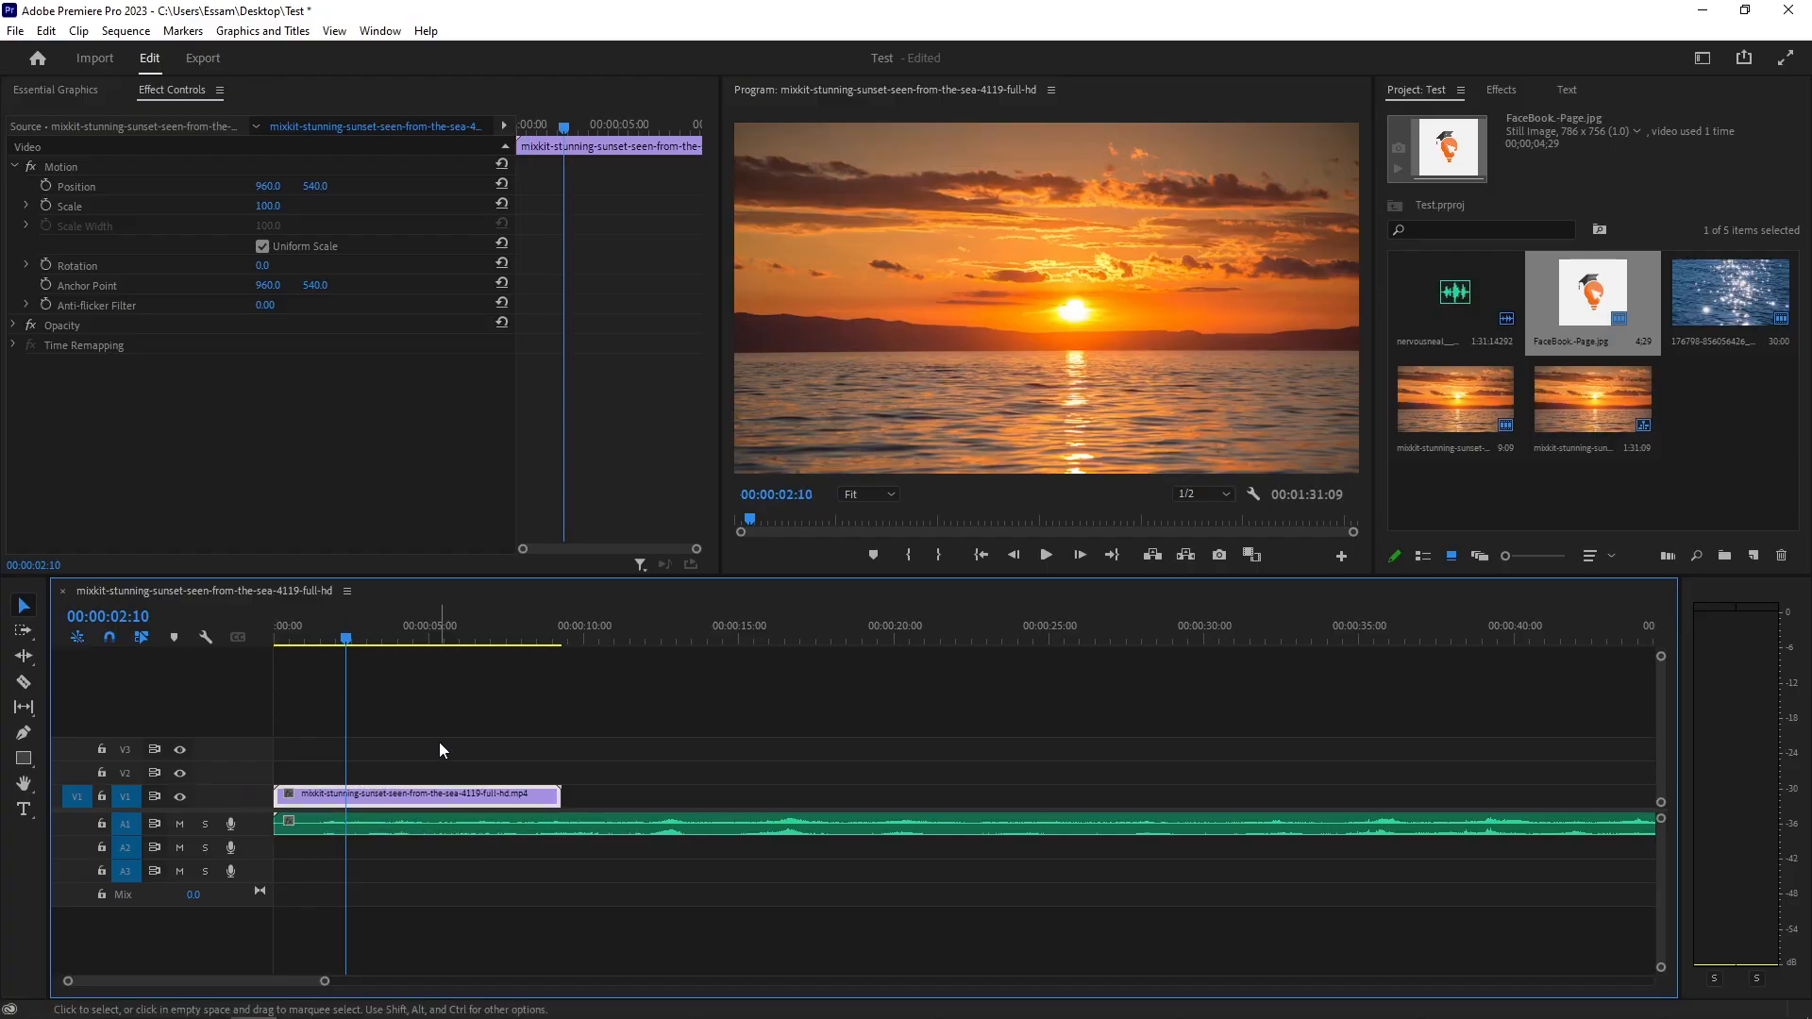
pyautogui.press('space')
pyautogui.press('space')
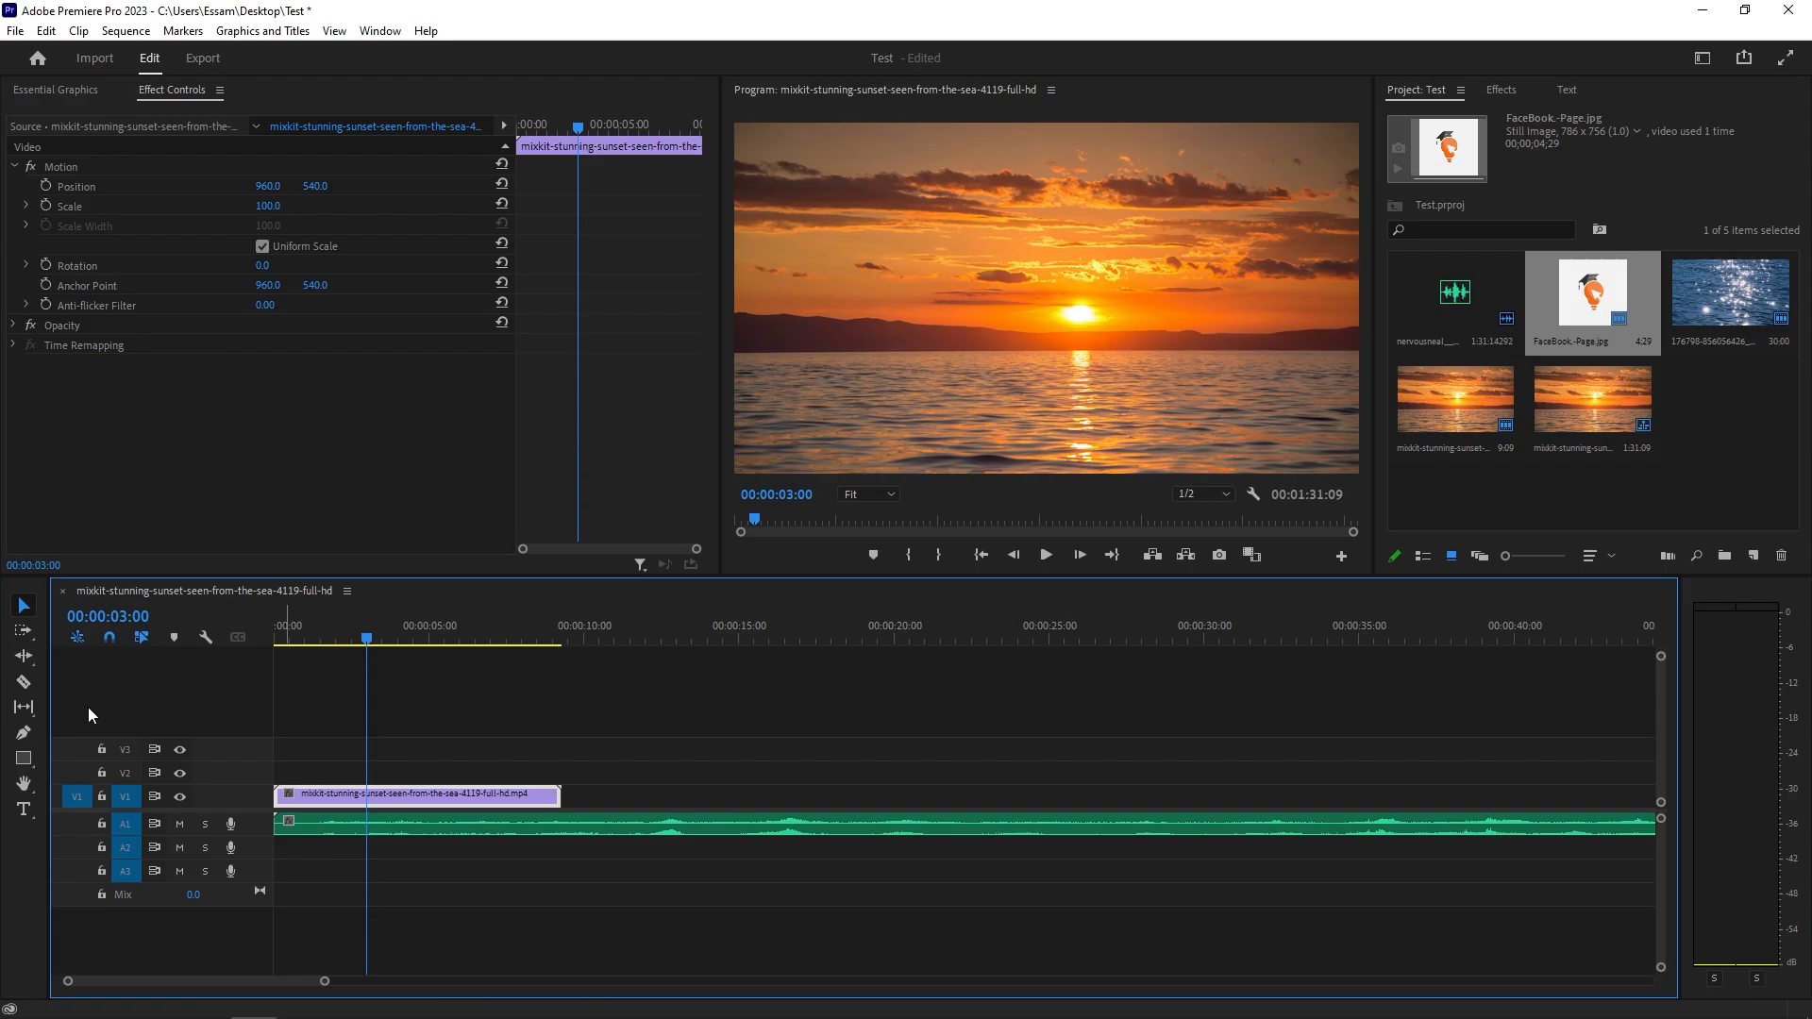
# - Split the sunset clip on V1 at 00:00:03:00 with the Razor tool
pyautogui.click(23, 682)
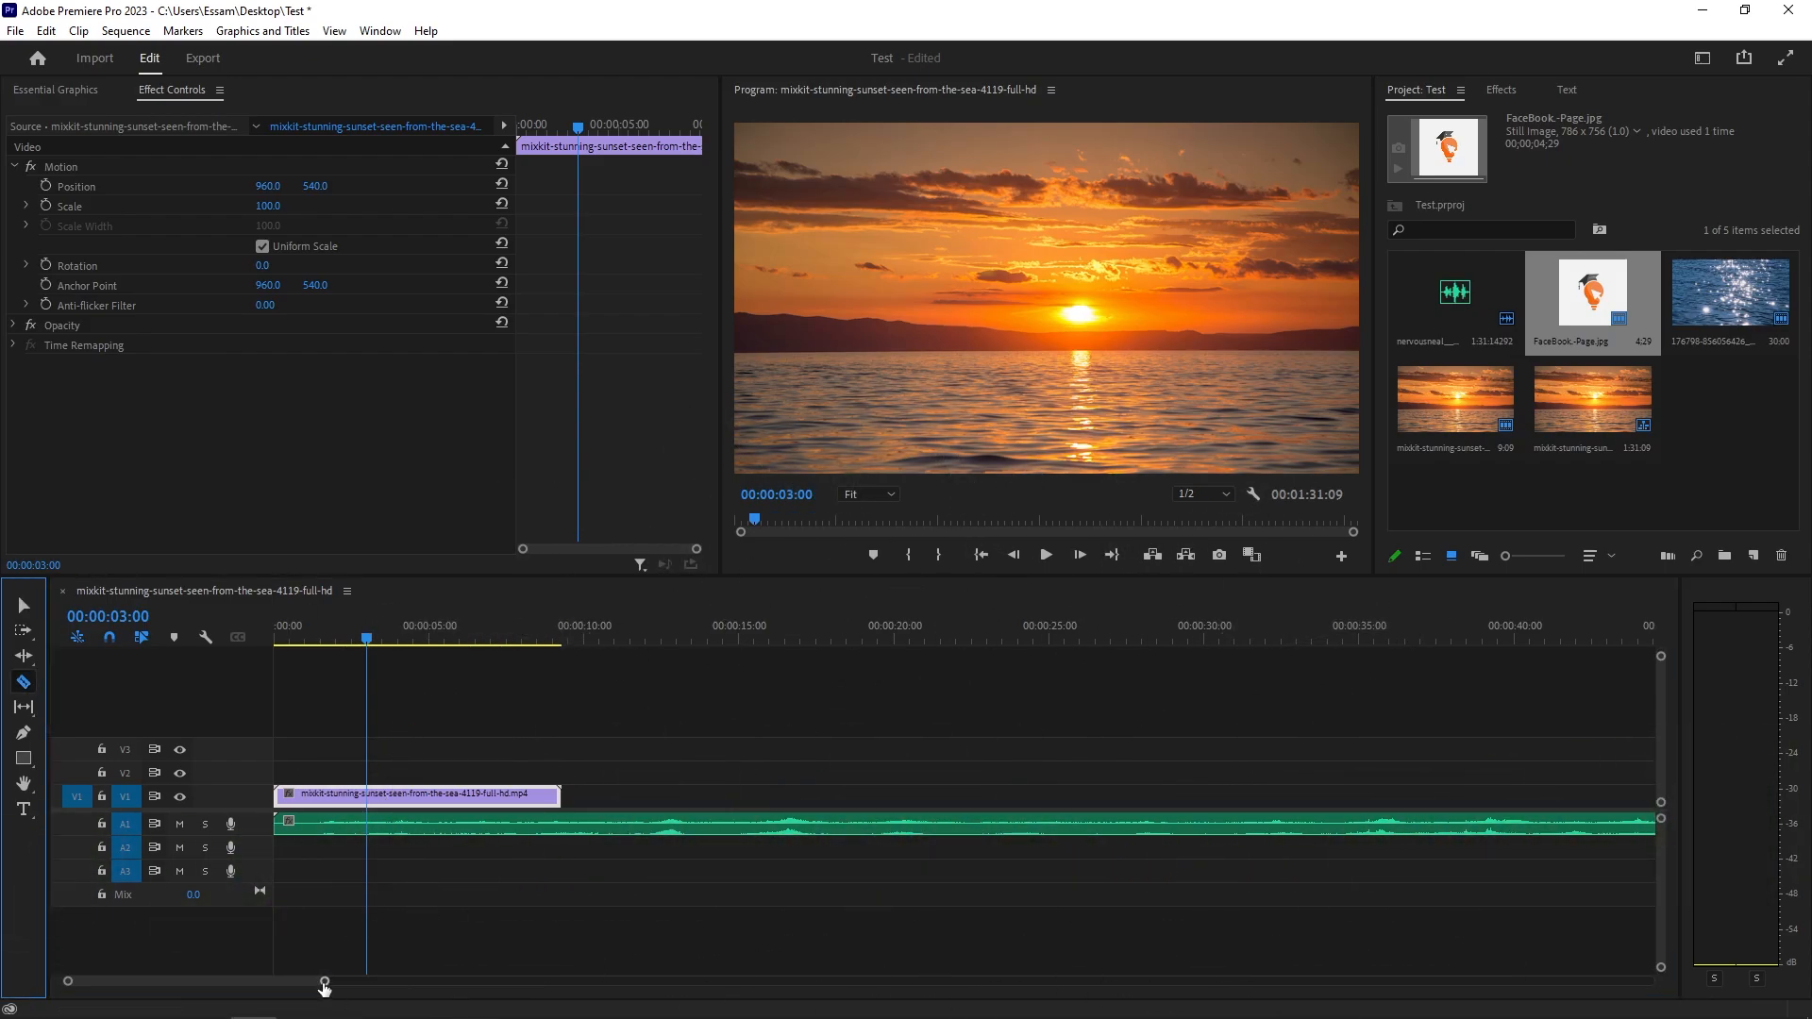
pyautogui.moveTo(328, 983); pyautogui.dragTo(197, 982)
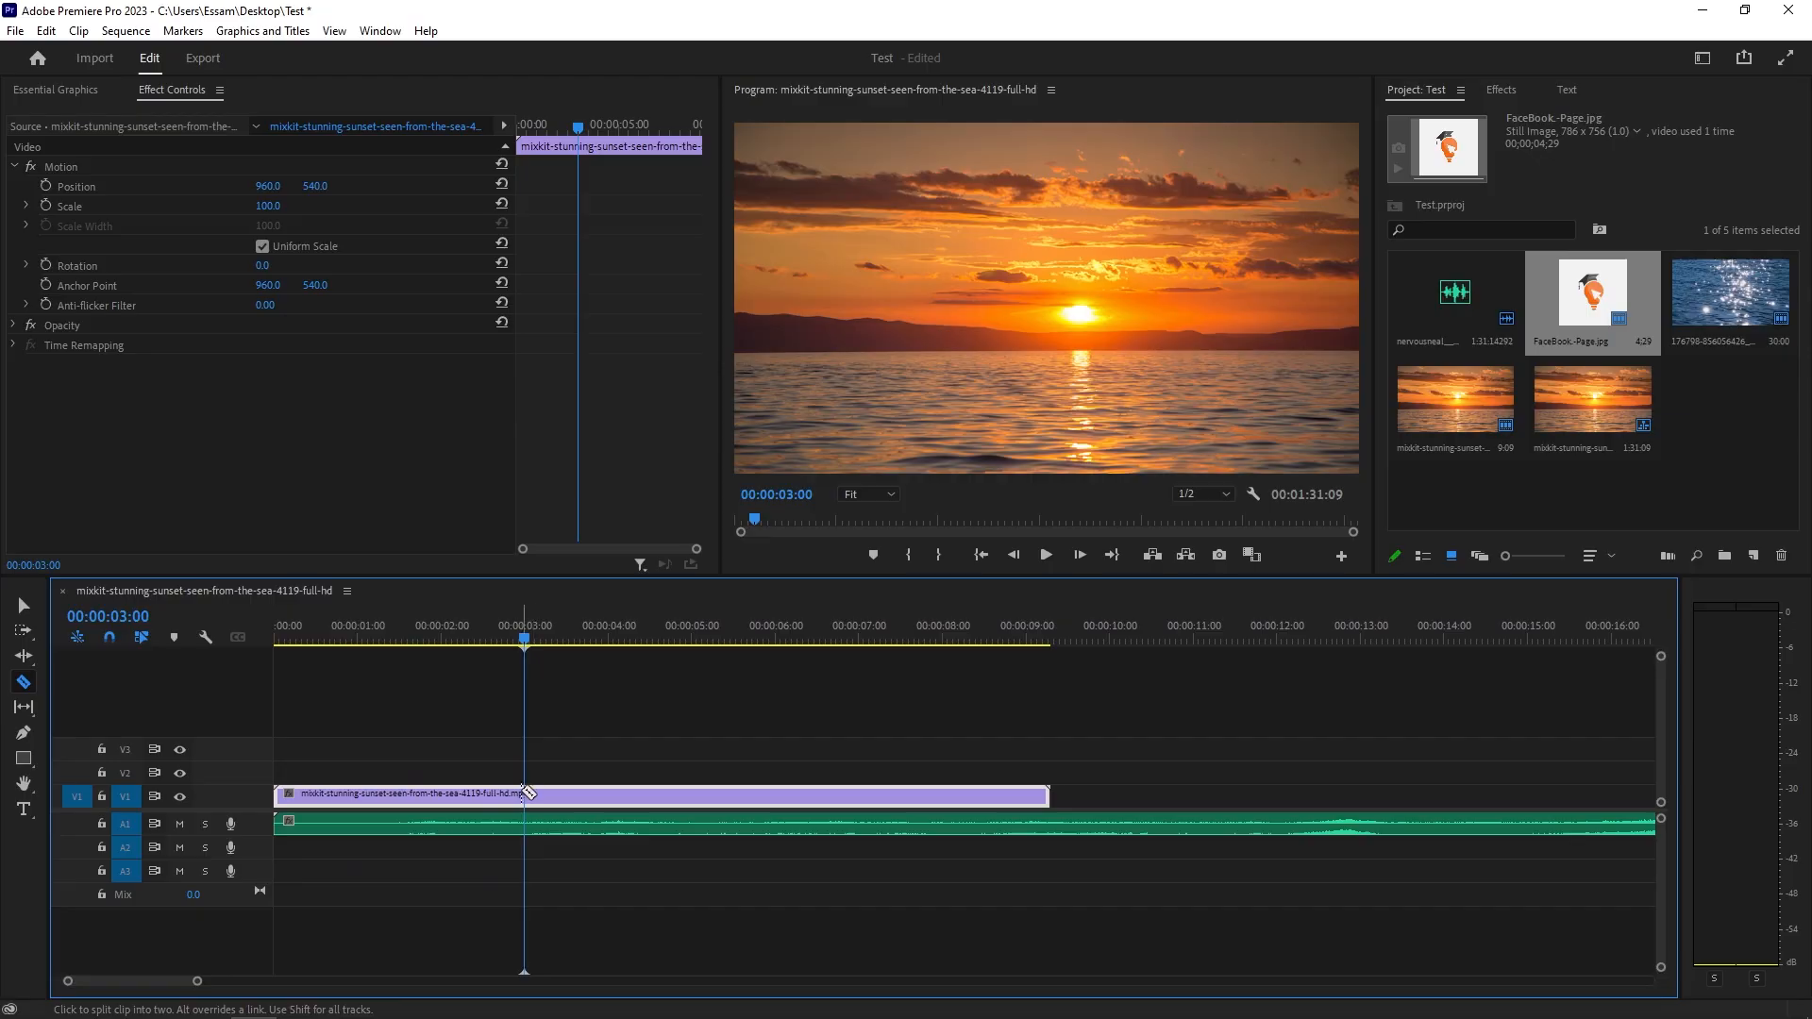
pyautogui.click(531, 797)
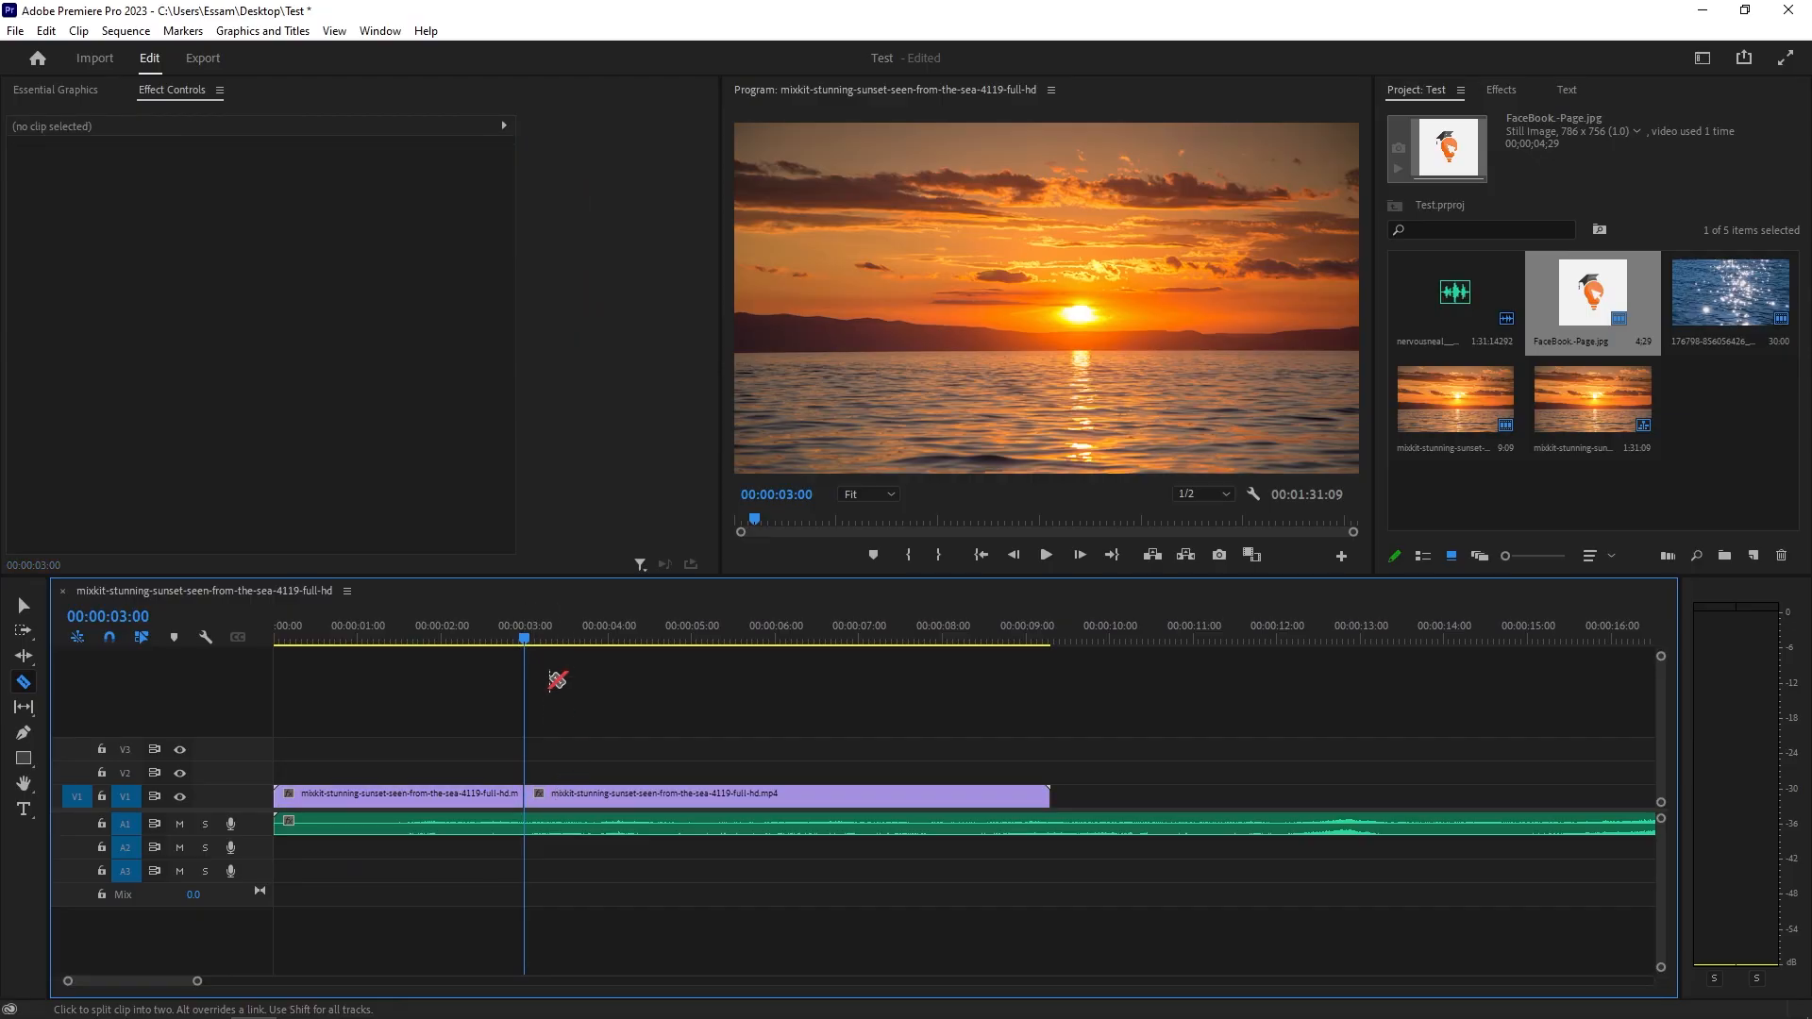
# - Split the second sunset segment at 00:00:05:06, set the playhead to 00:00:05:14, and return to the Selection tool
pyautogui.click(561, 651)
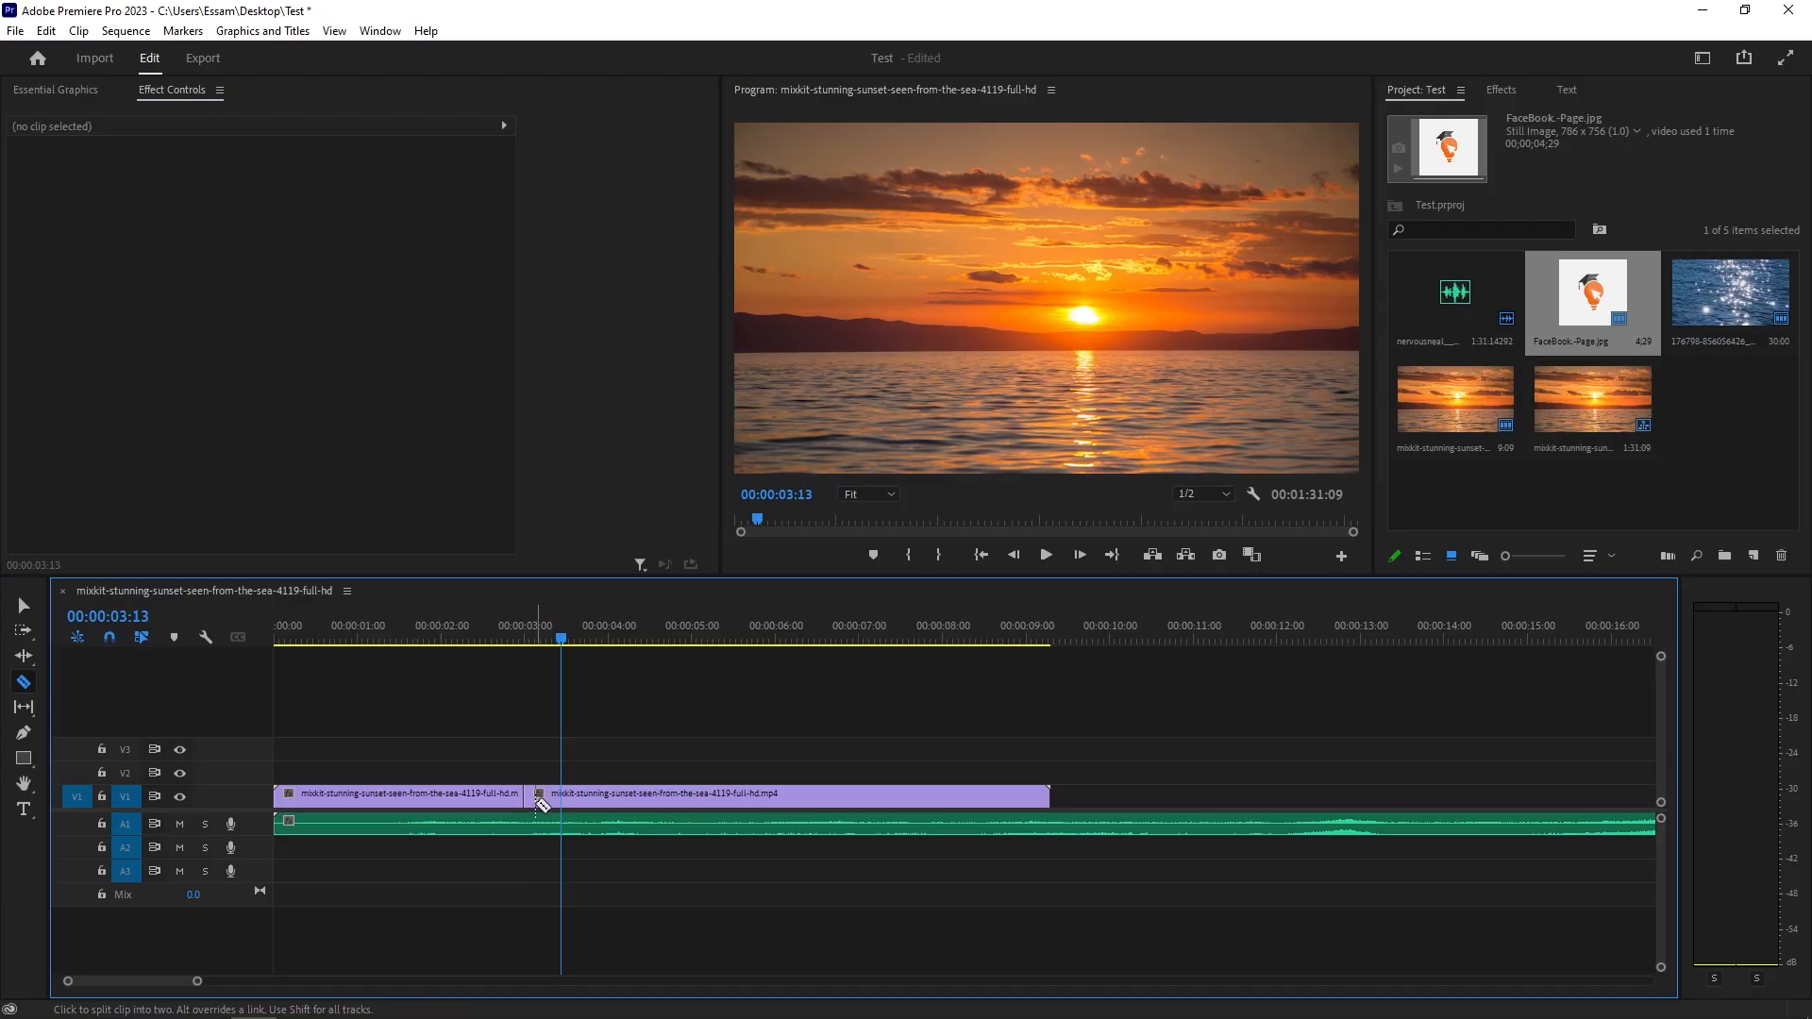
pyautogui.moveTo(562, 640); pyautogui.dragTo(707, 649)
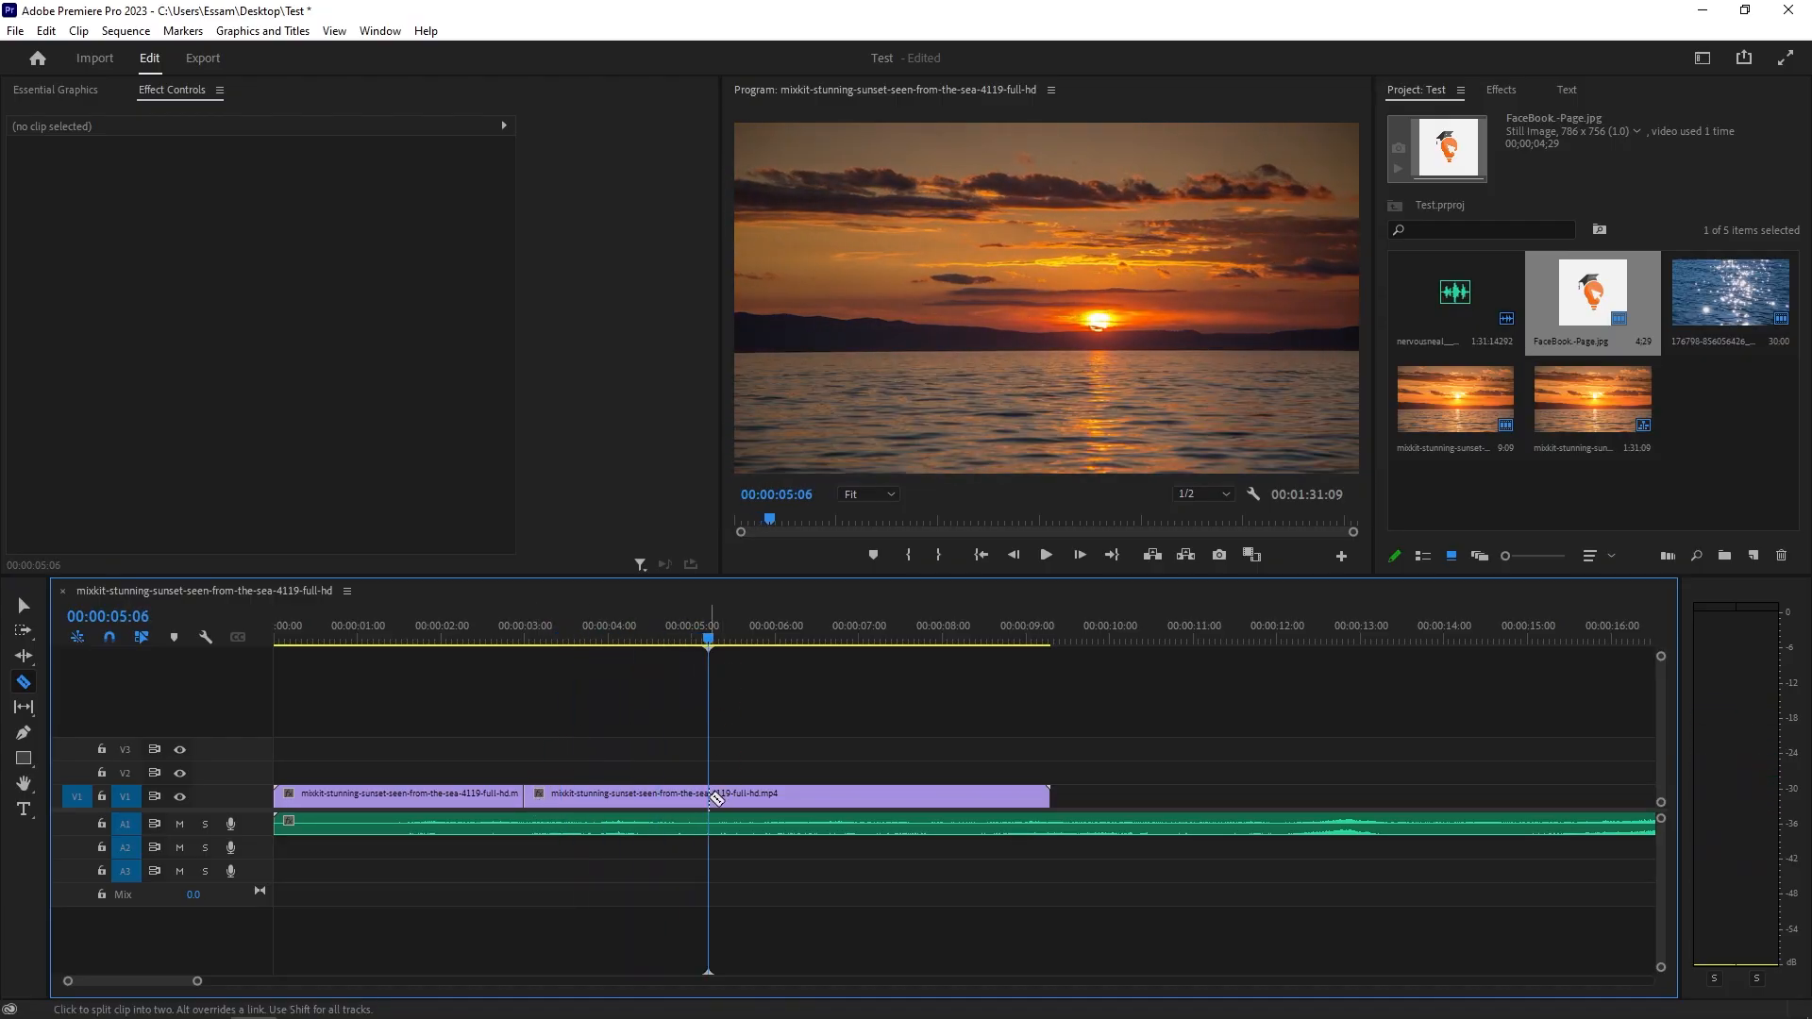
pyautogui.click(715, 798)
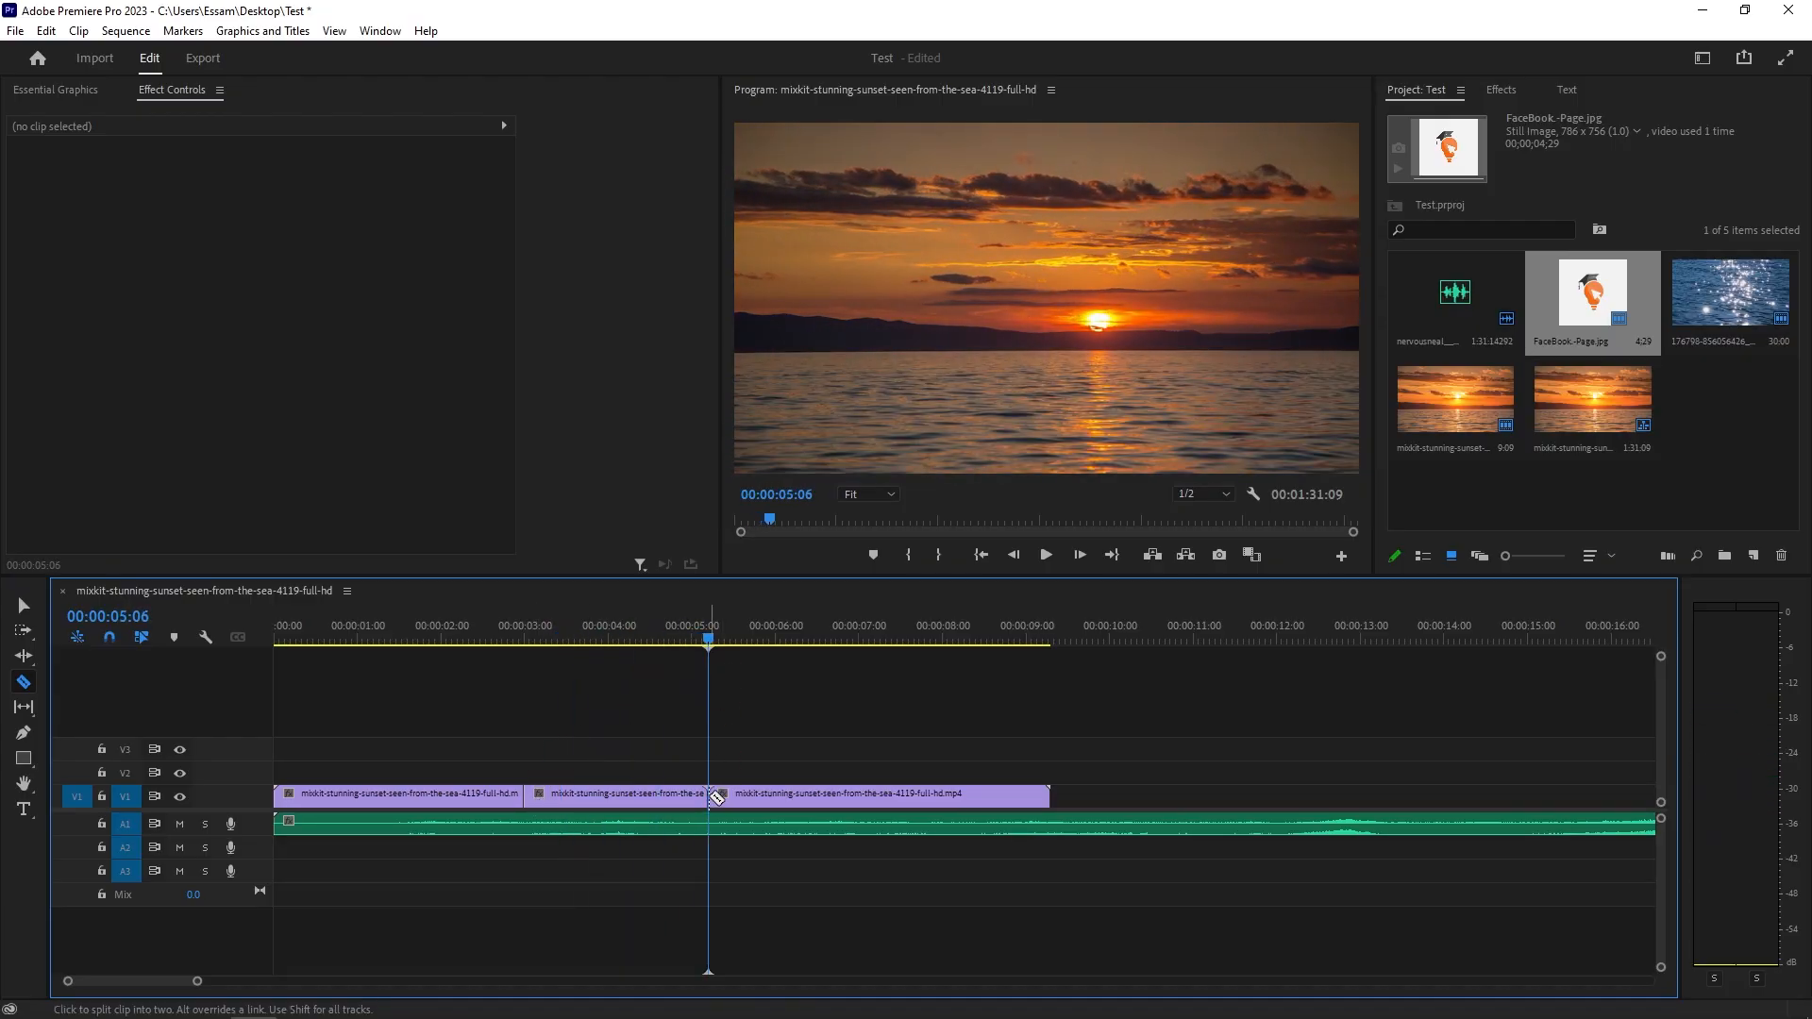
pyautogui.click(730, 630)
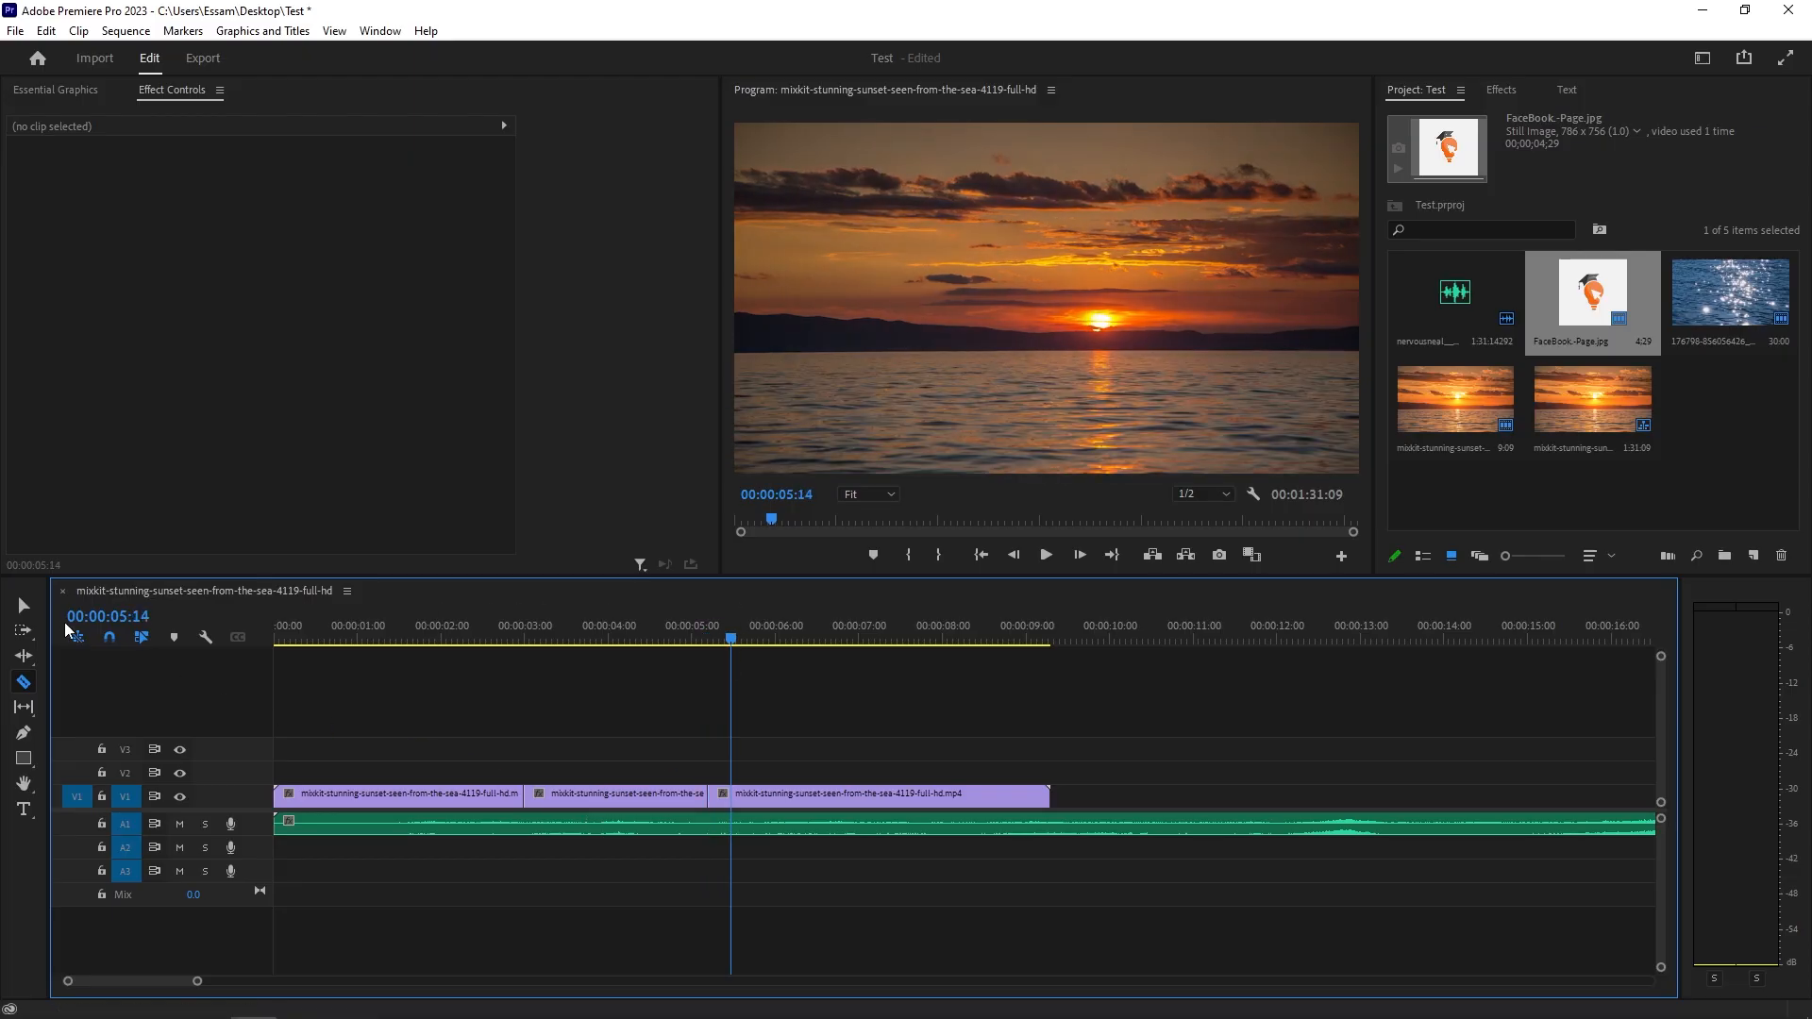
pyautogui.click(21, 602)
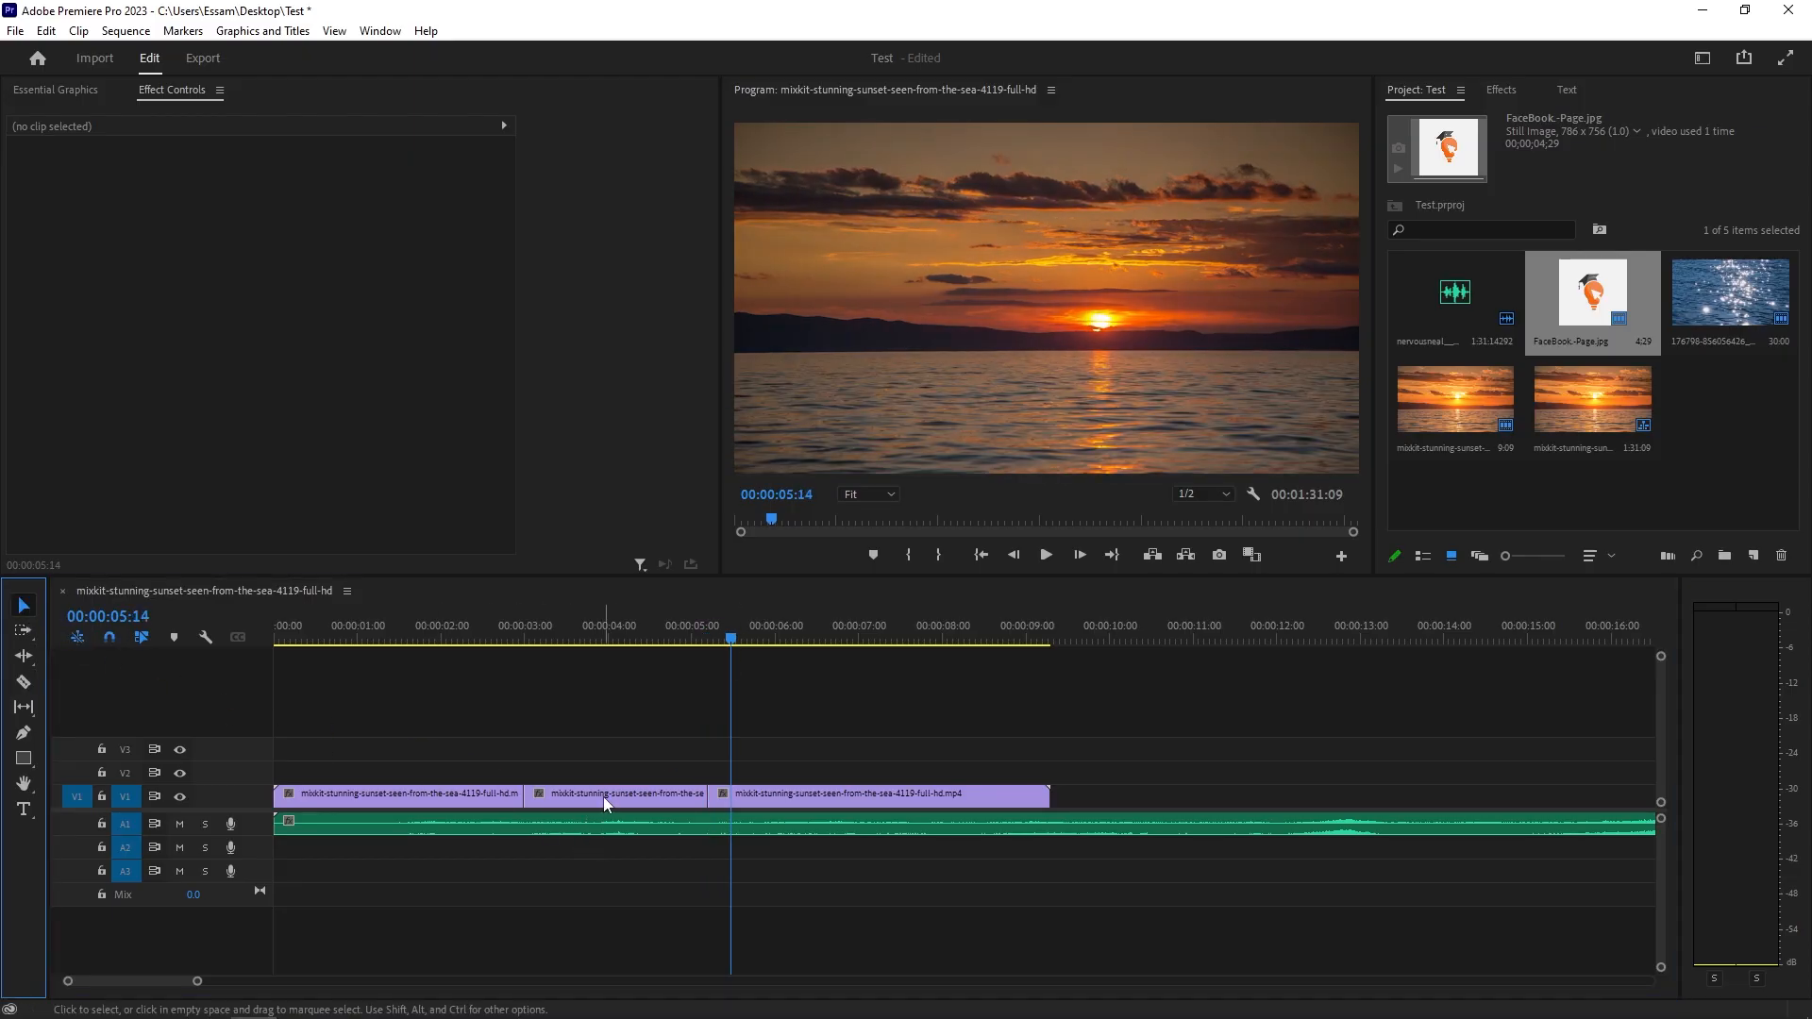
# - Delete the middle sunset segment on V1 and close the gap between the two remaining segments
pyautogui.click(605, 800)
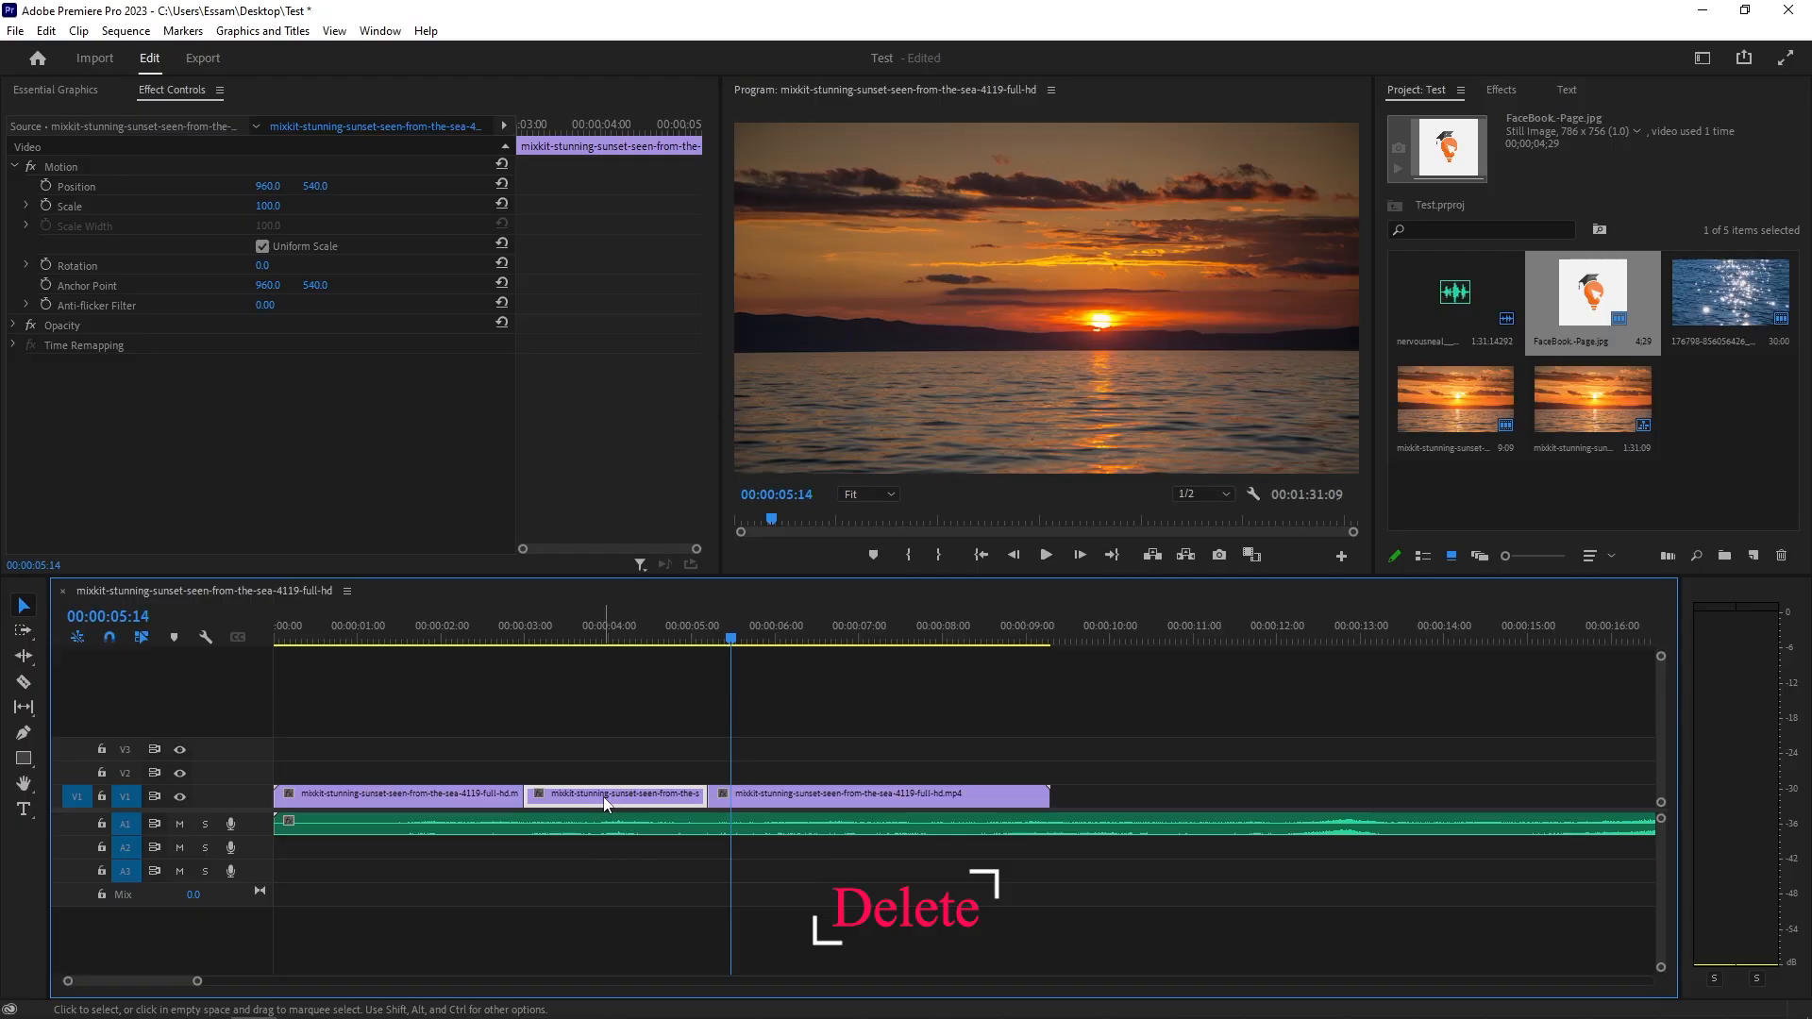
pyautogui.press('Delete')
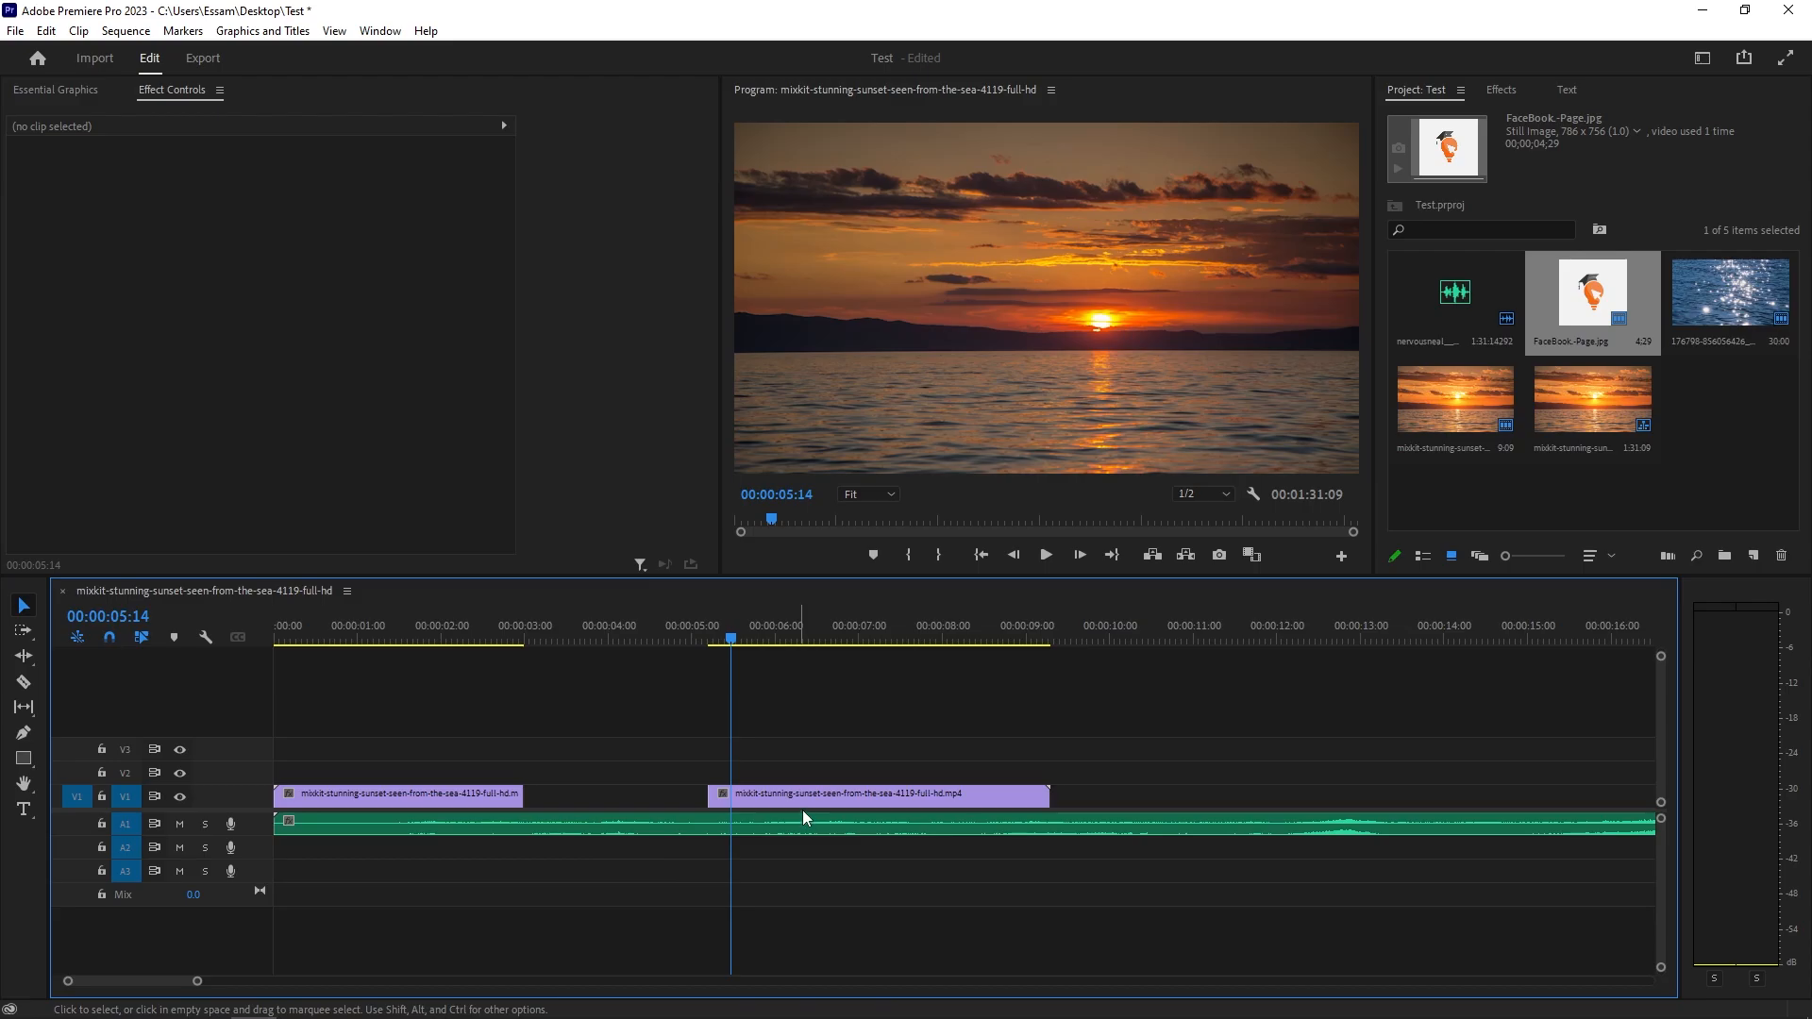
pyautogui.moveTo(779, 800); pyautogui.dragTo(637, 814)
pyautogui.hotkey('ctrl', 'z')
pyautogui.click(614, 803)
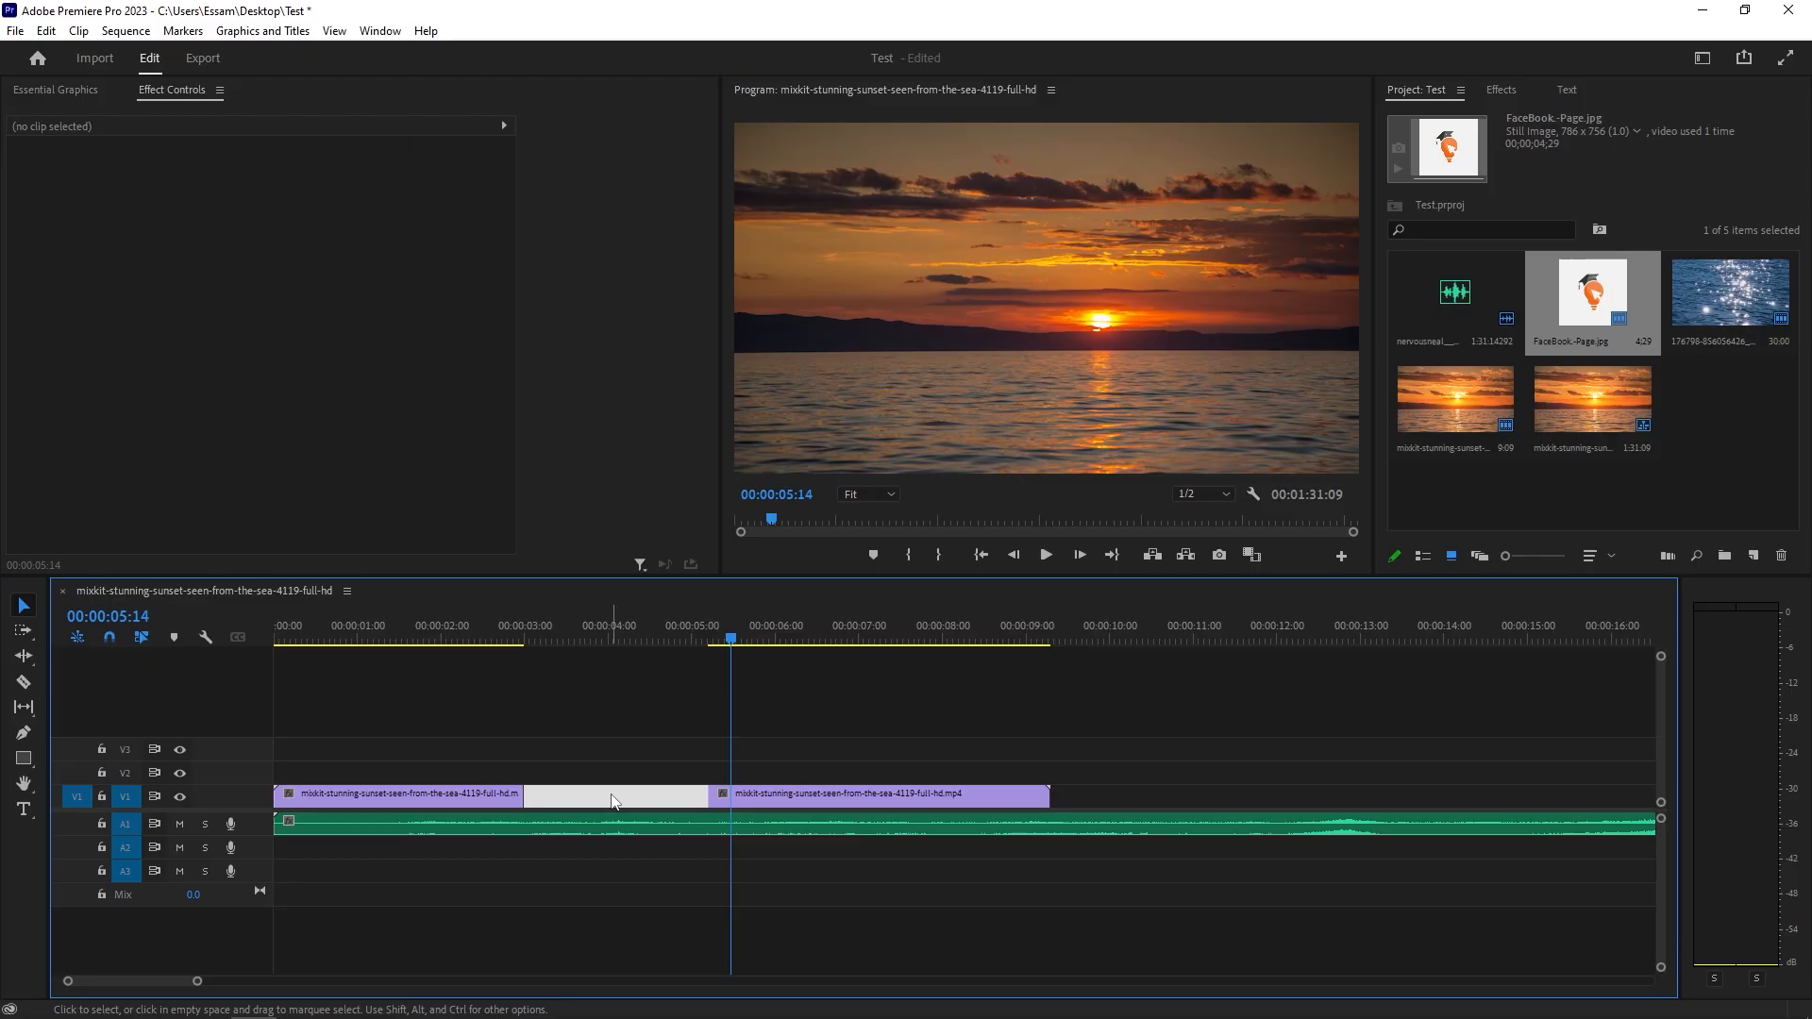
pyautogui.press('Delete')
# - Play the sequence from its start across the cut, and undo the gap removal and the segment deletion
pyautogui.moveTo(426, 634); pyautogui.dragTo(278, 645)
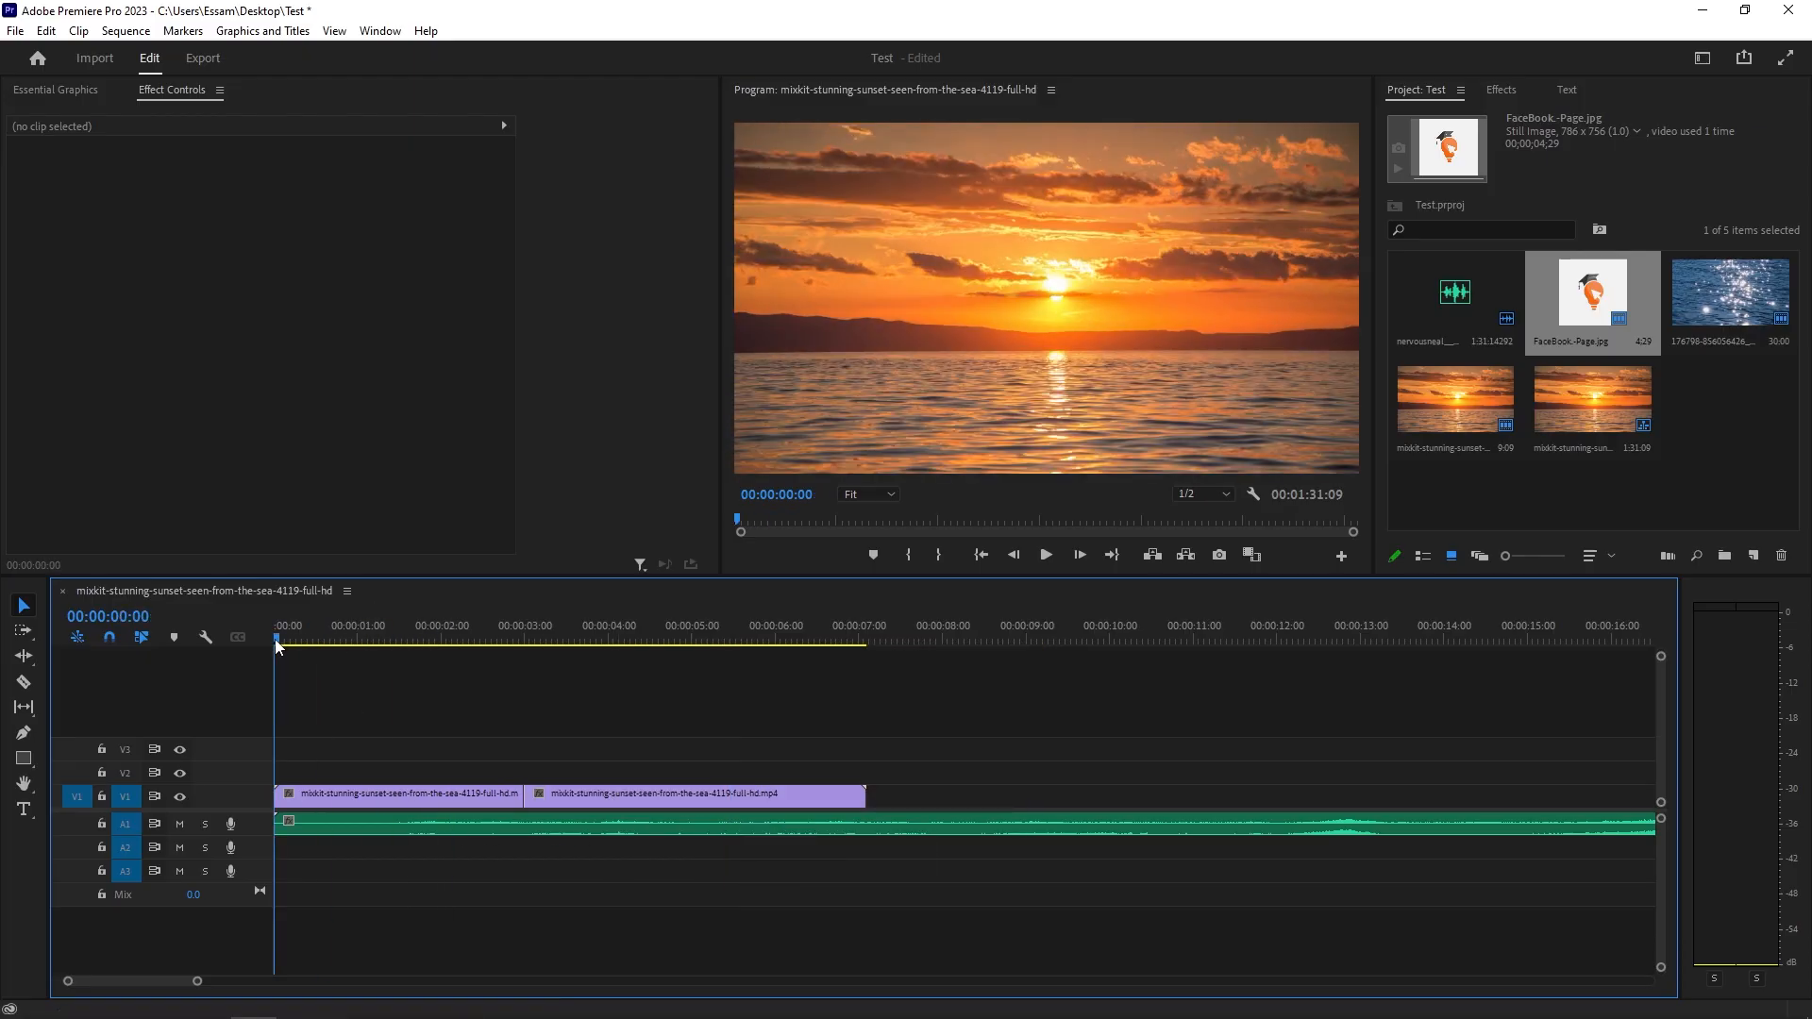
pyautogui.press('space')
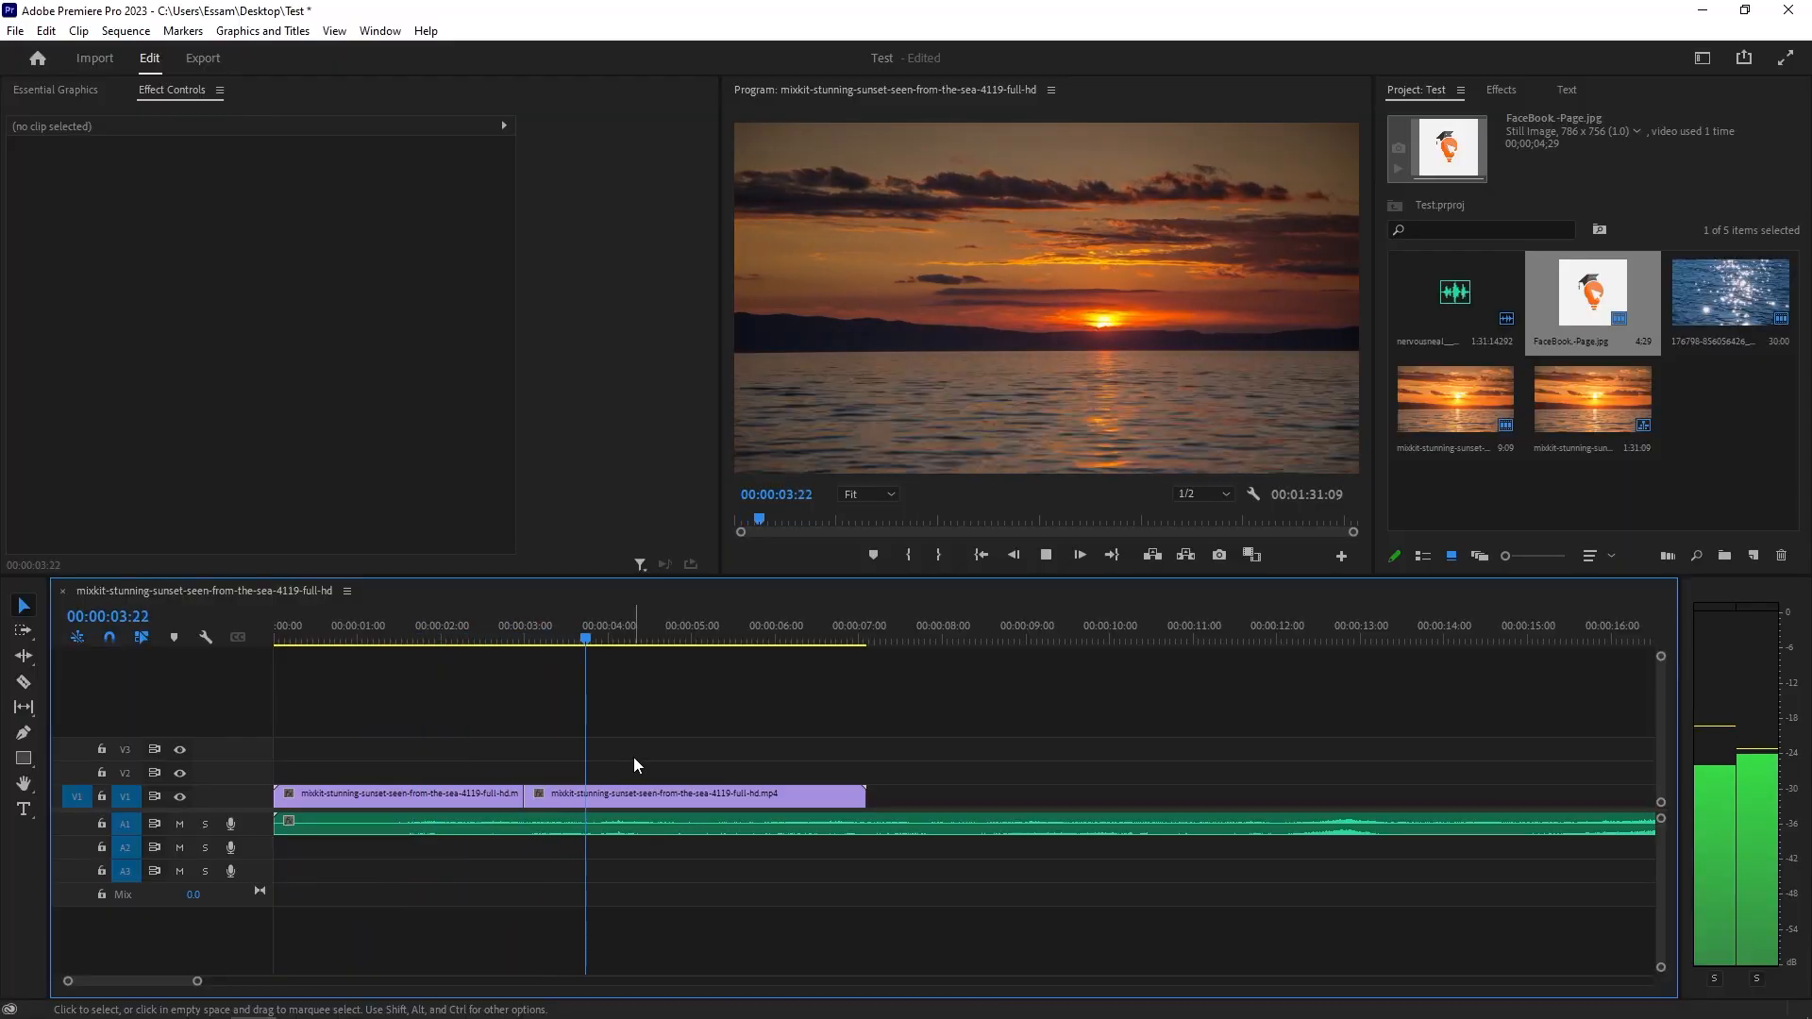
pyautogui.press('space')
pyautogui.hotkey('ctrl', 'z')
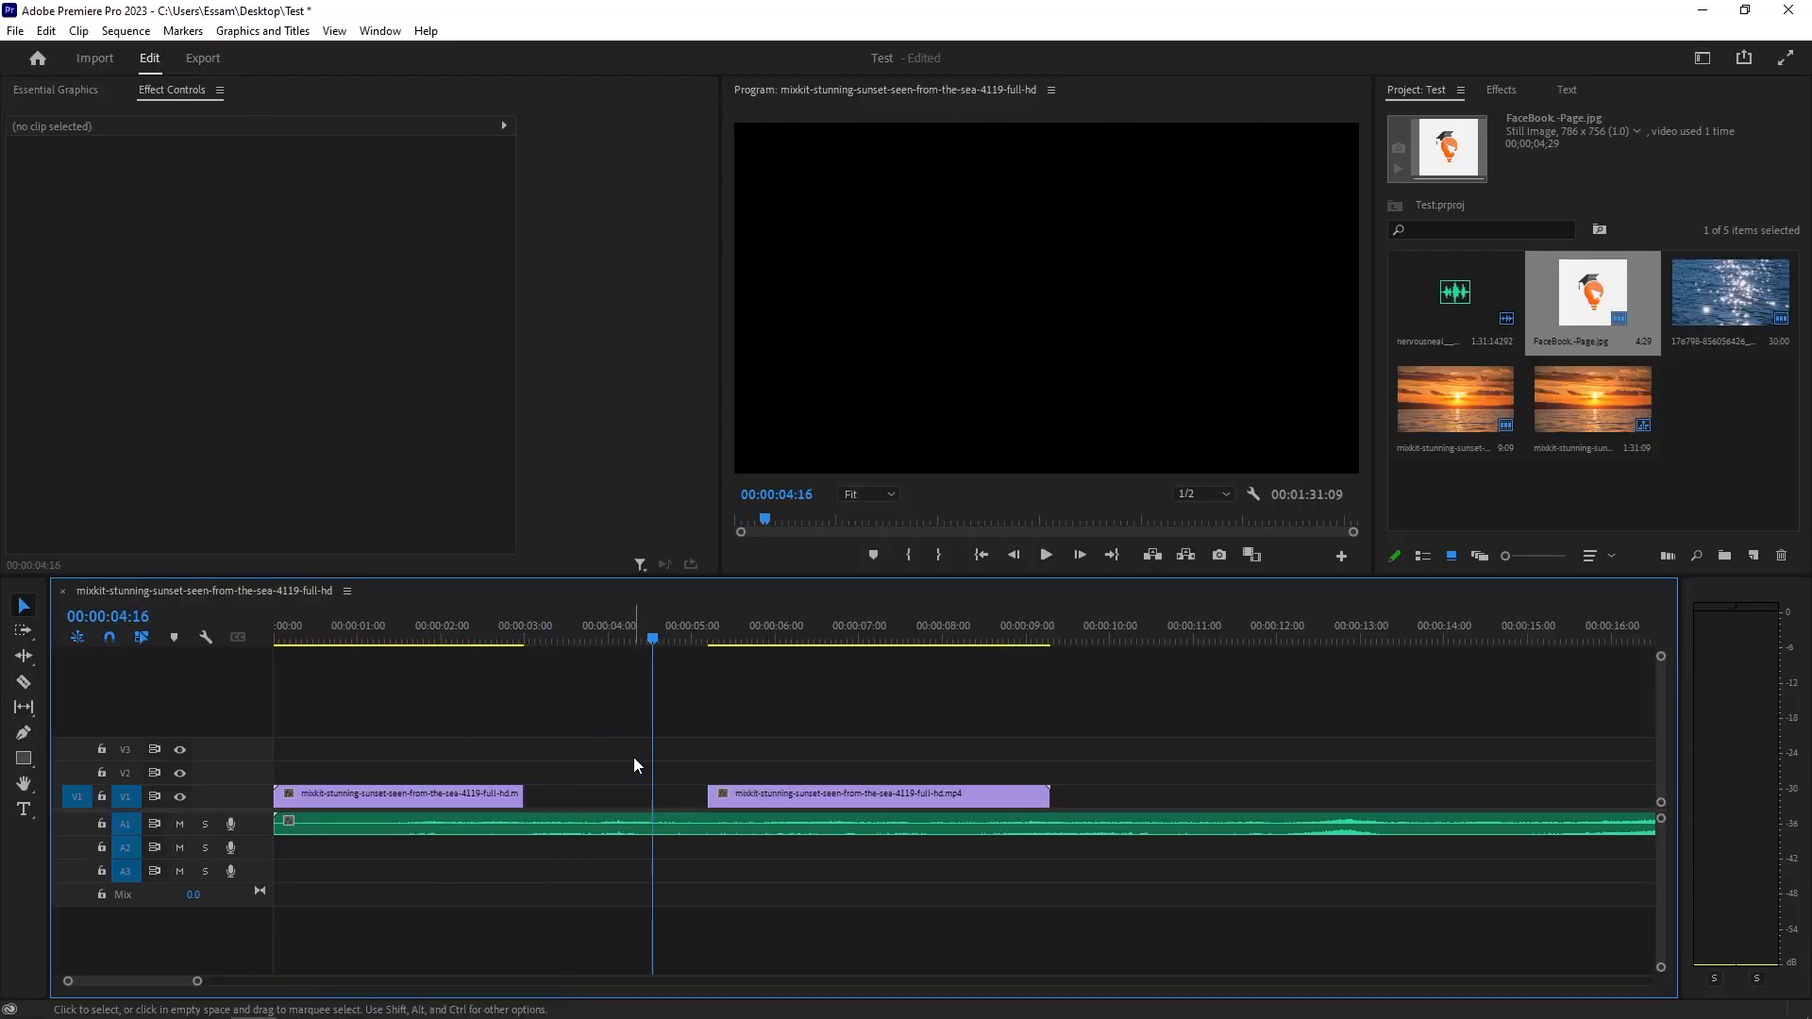
pyautogui.hotkey('ctrl', 'z')
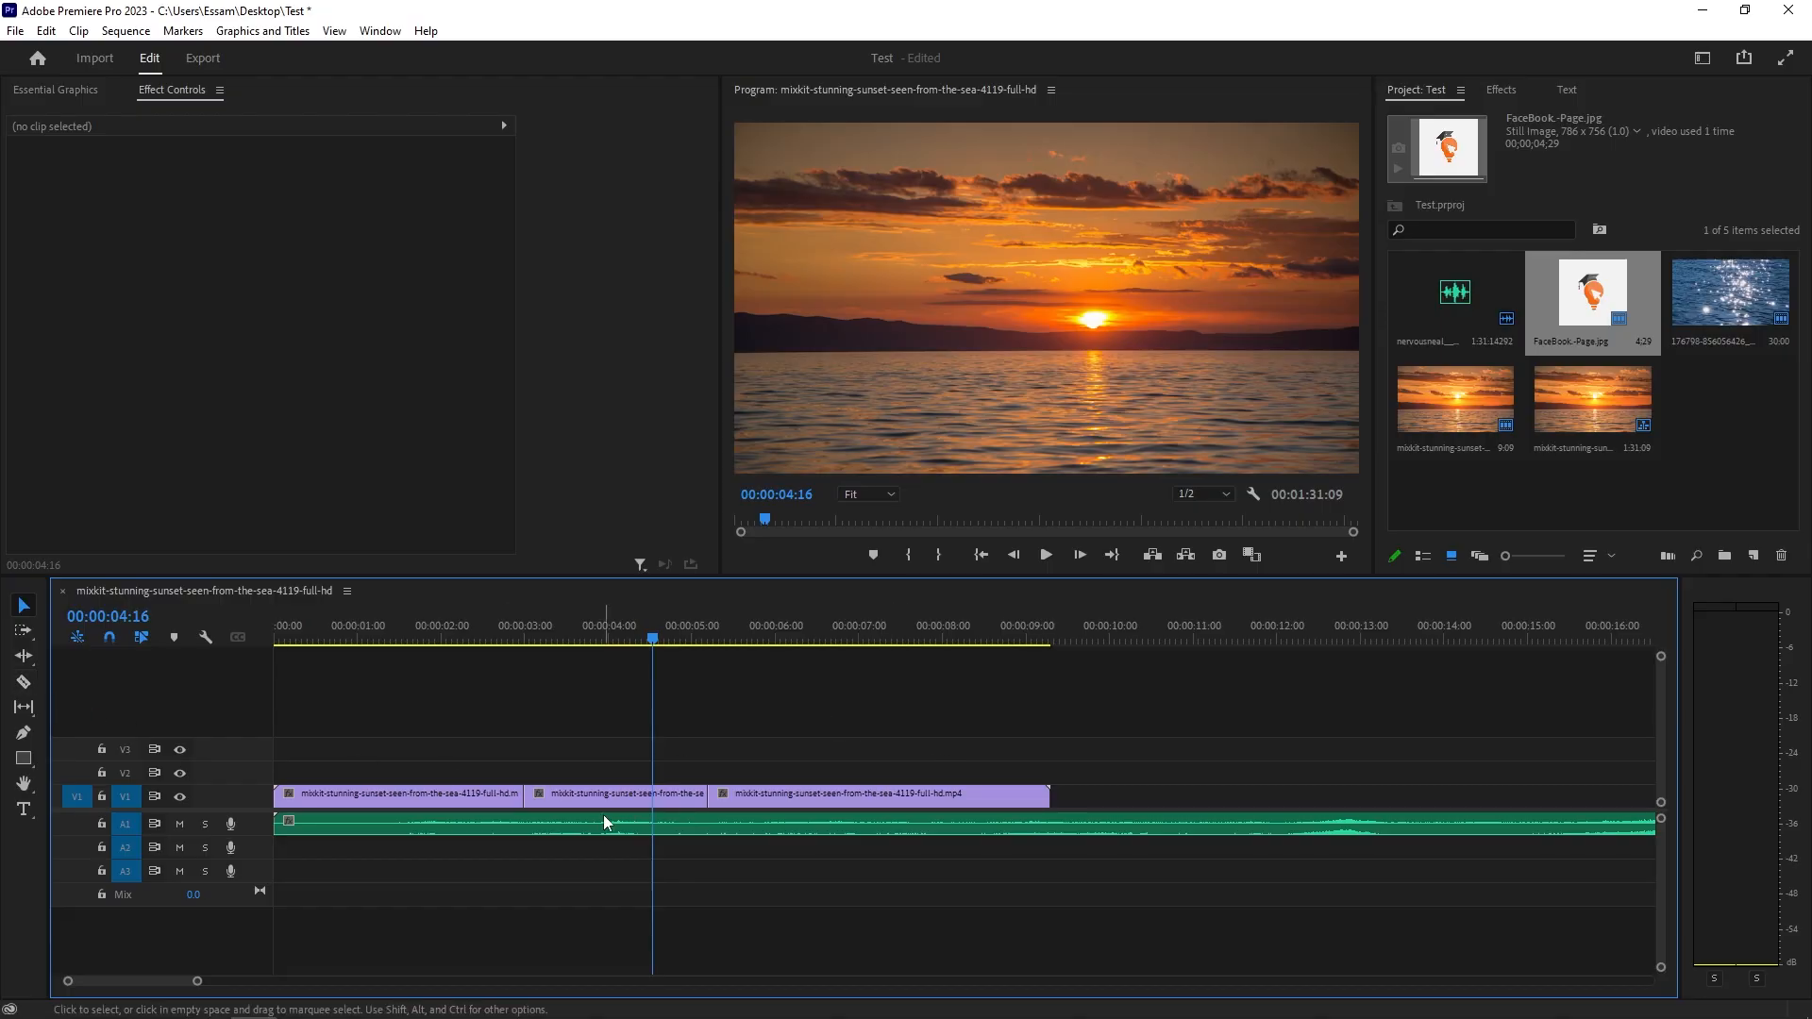
pyautogui.moveTo(605, 797); pyautogui.dragTo(1440, 746)
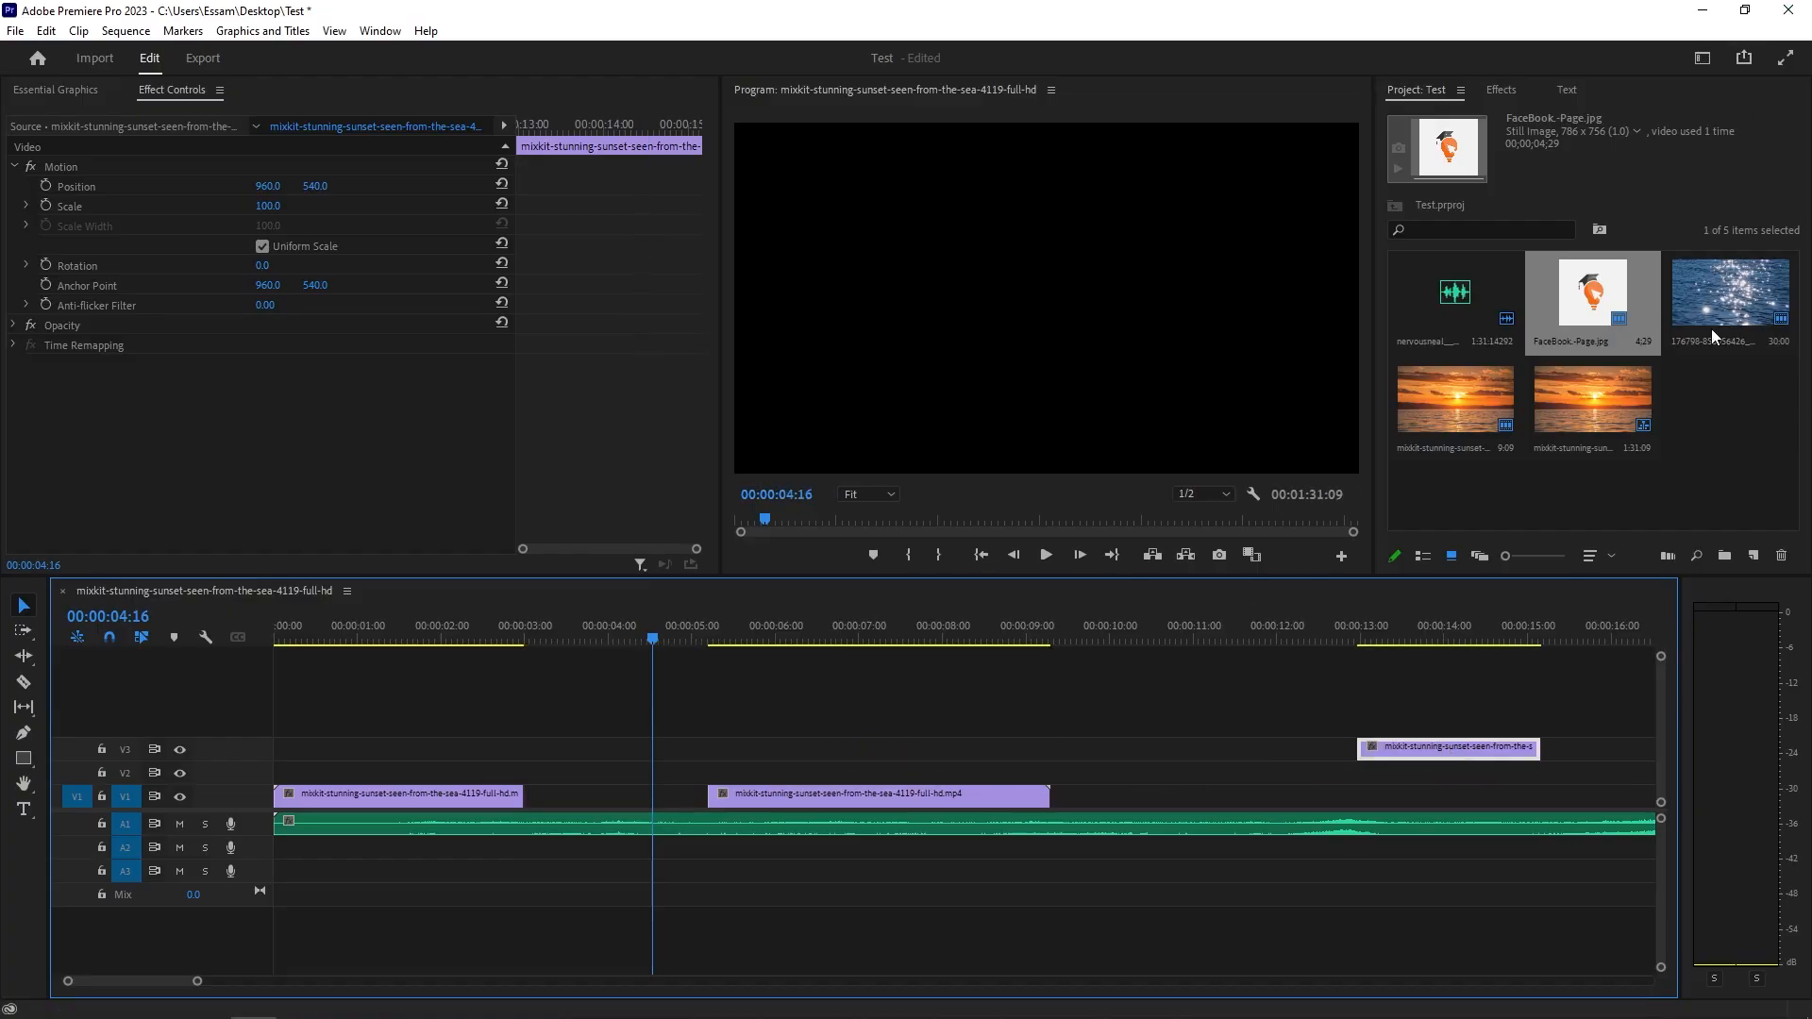
pyautogui.scroll(-3, 950, 959)
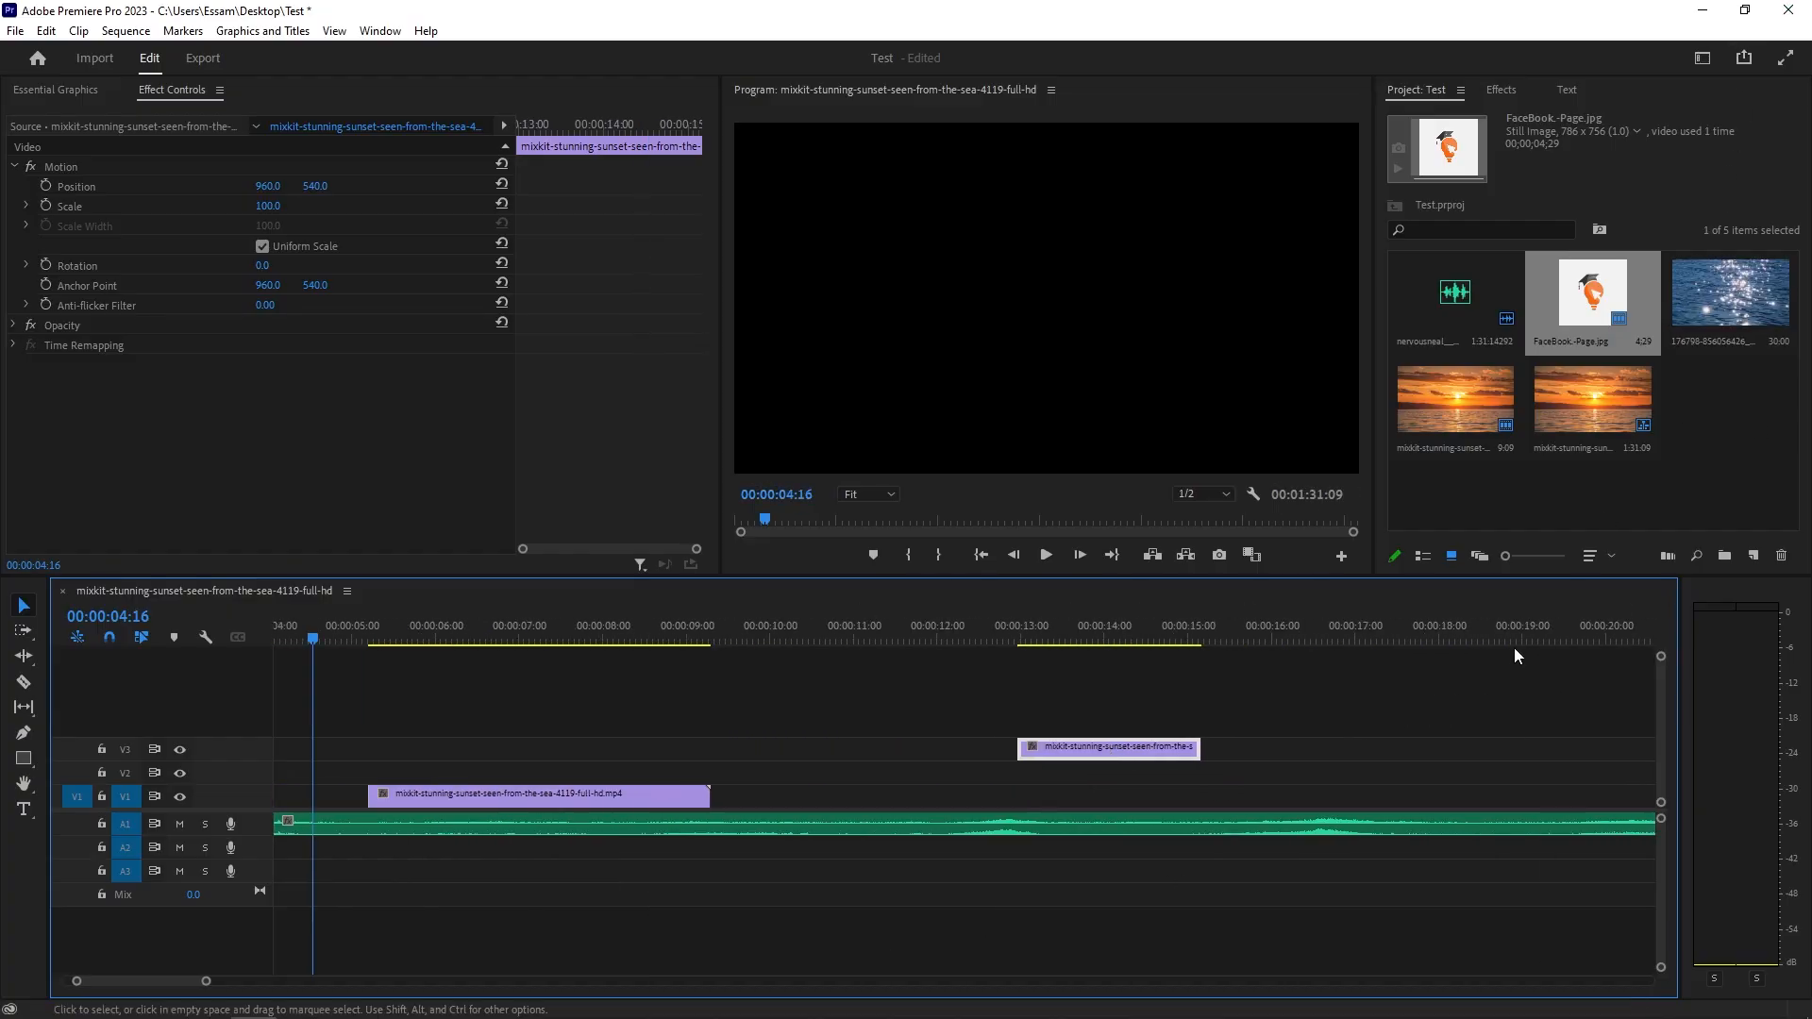
pyautogui.moveTo(1717, 302); pyautogui.dragTo(795, 792)
pyautogui.scroll(-2, 1106, 795)
pyautogui.click(24, 681)
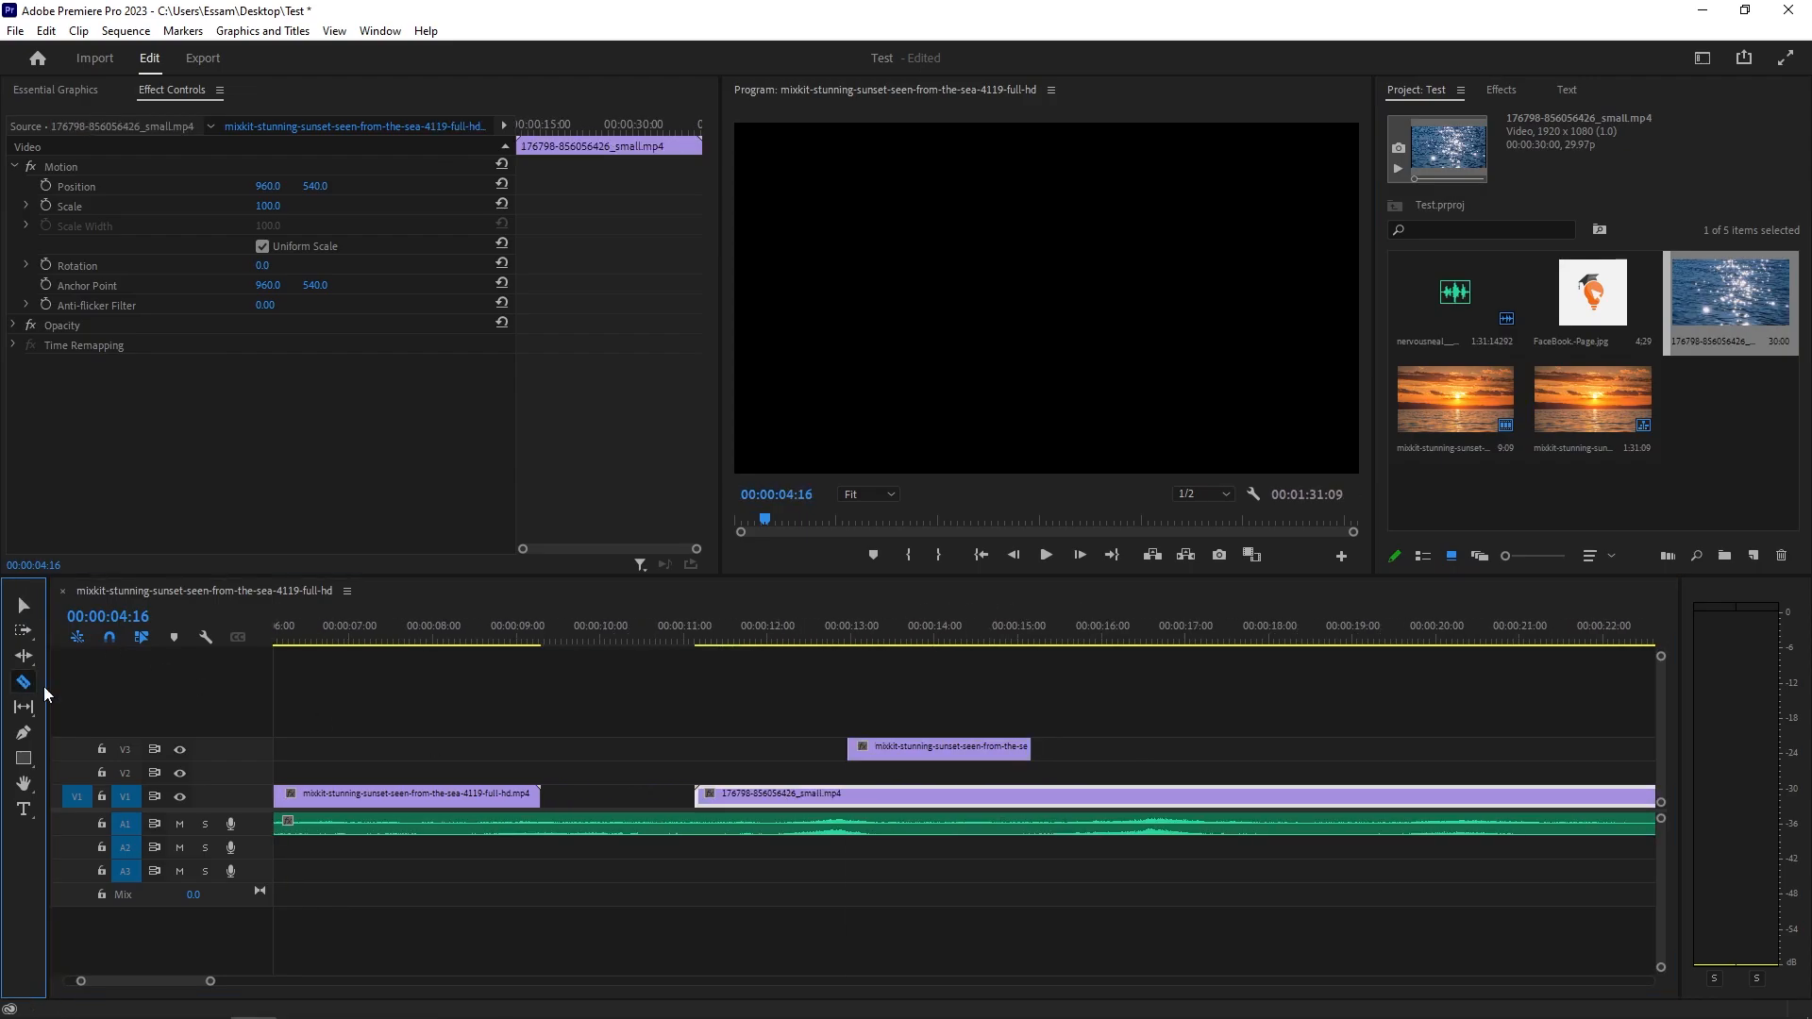
pyautogui.click(830, 799)
pyautogui.scroll(3, 436, 707)
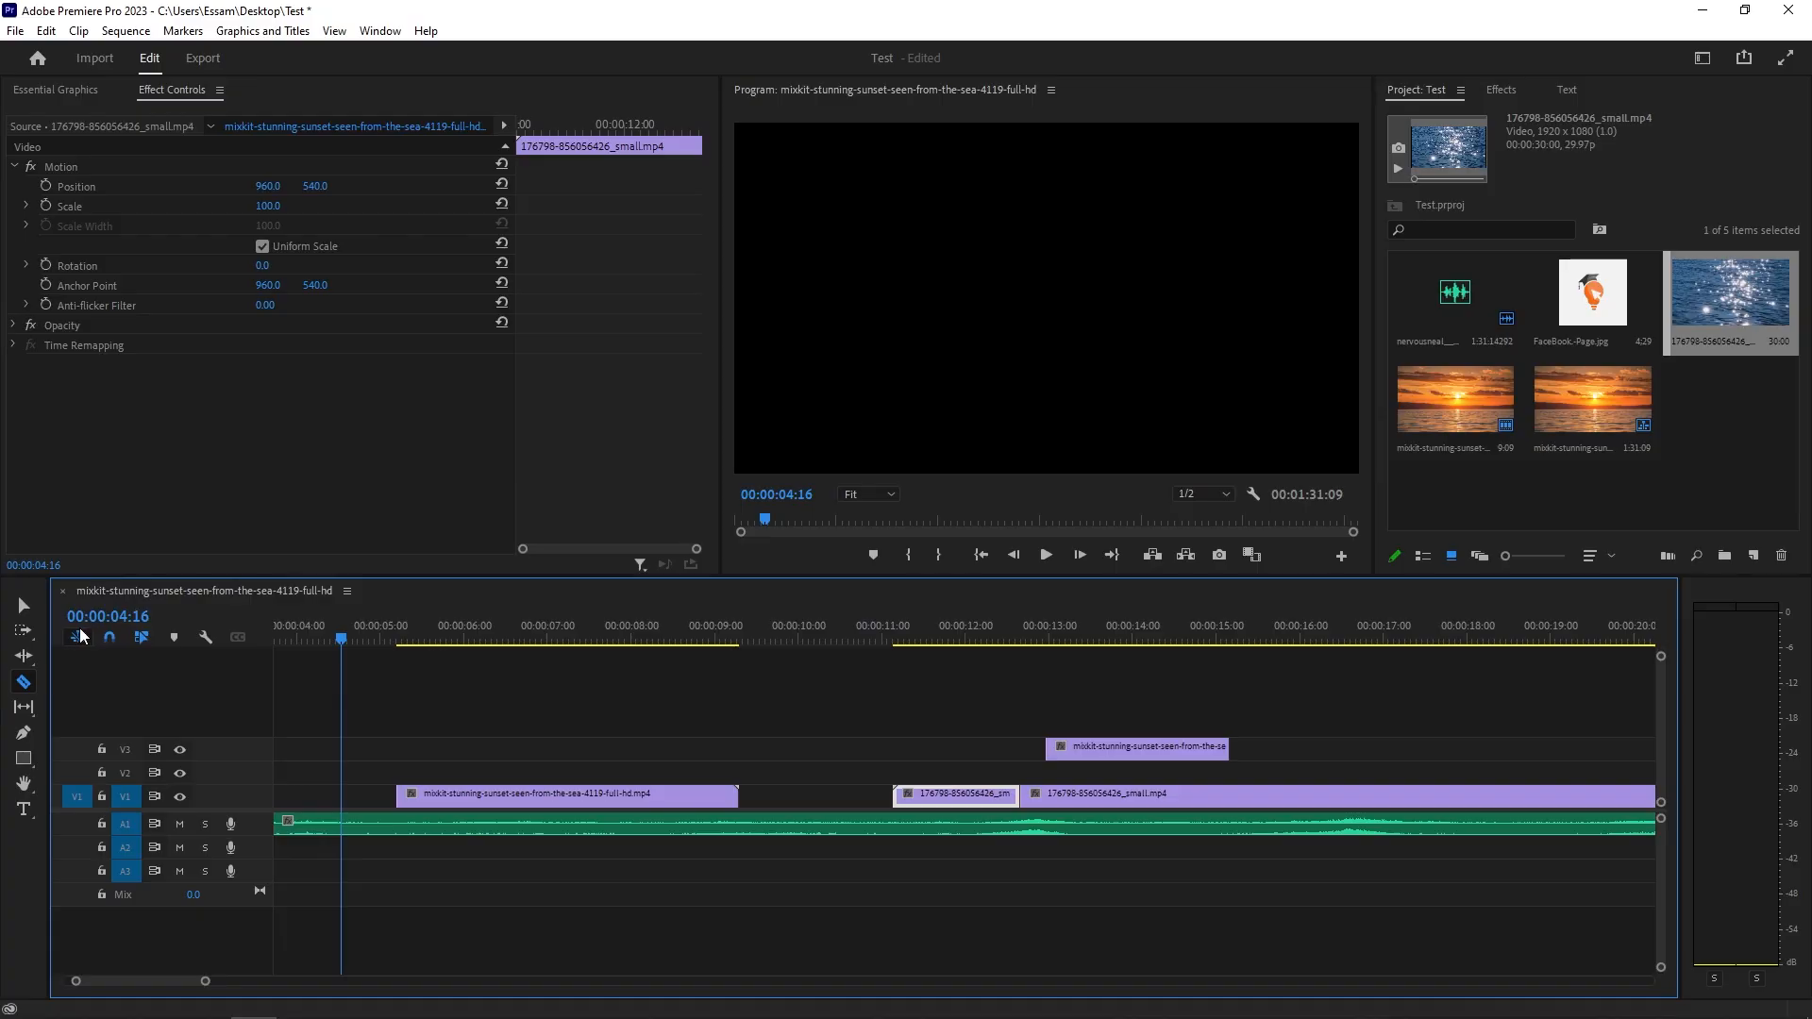
# - Move the short water segment into the V1 gap at 00:00:03:00 and butt the last sunset segment against its end
pyautogui.click(24, 606)
pyautogui.scroll(3, 1556, 850)
pyautogui.moveTo(1119, 801); pyautogui.dragTo(461, 793)
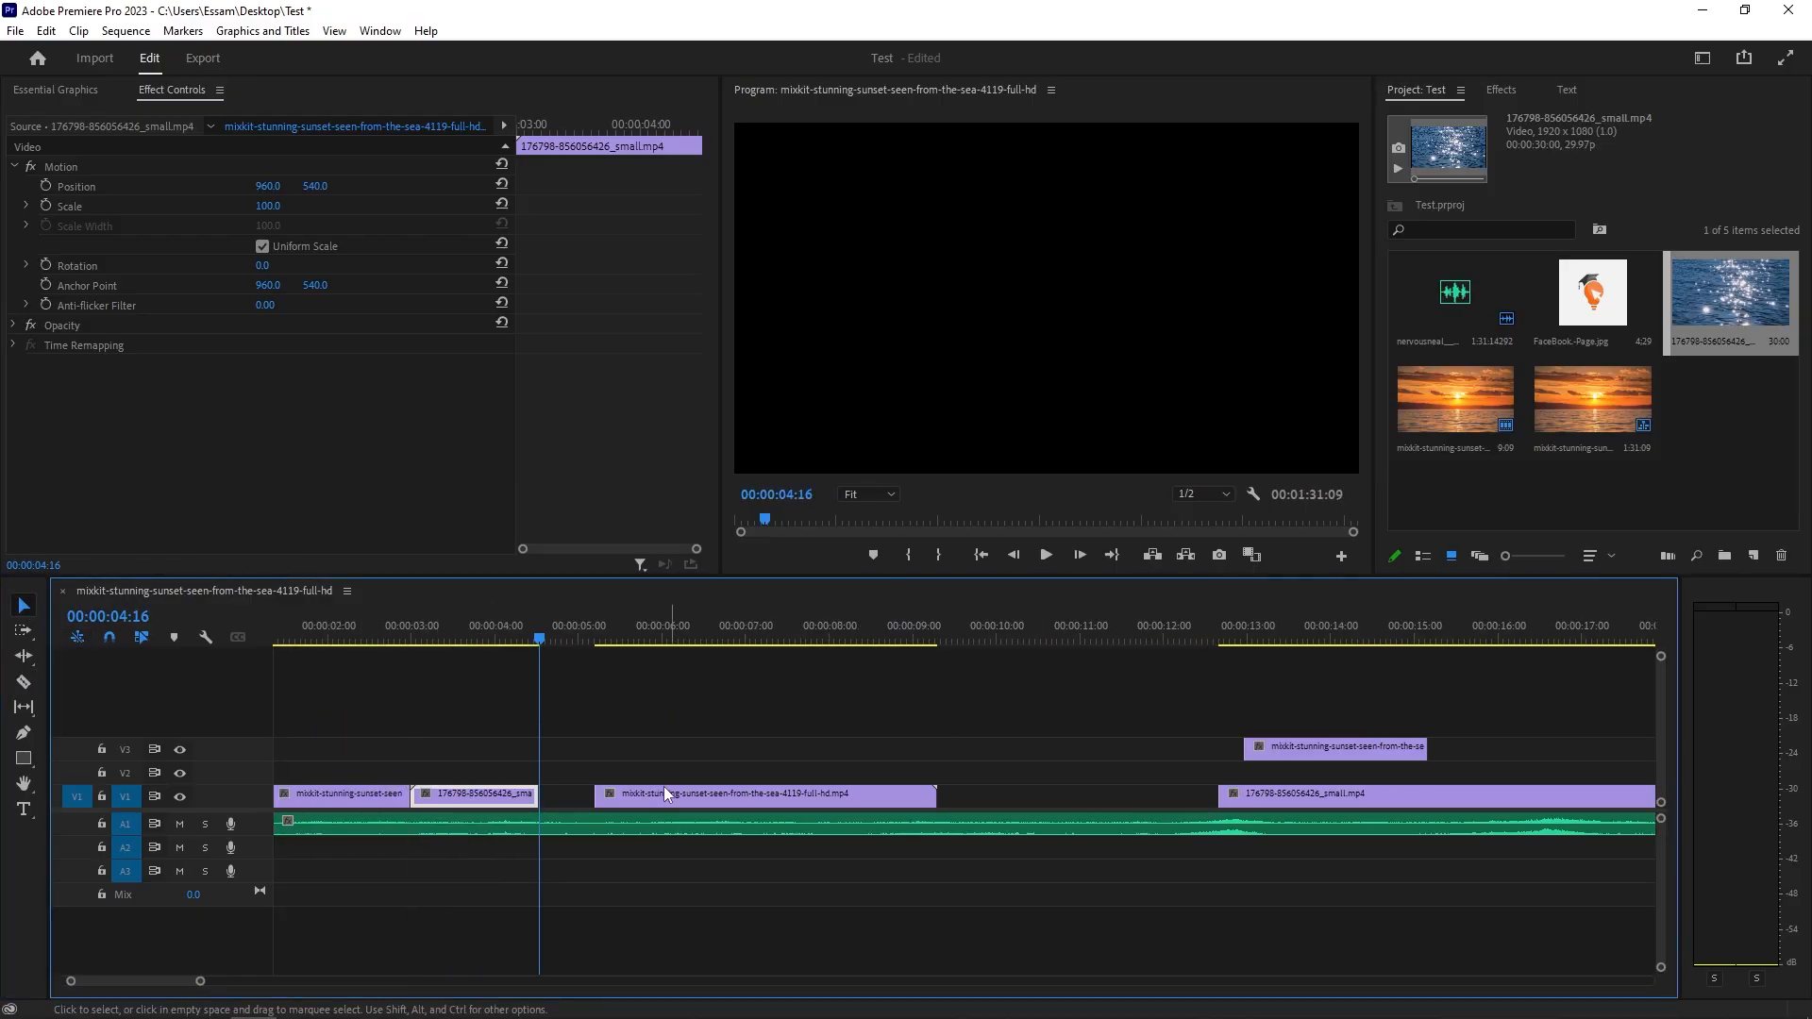
pyautogui.click(517, 627)
pyautogui.moveTo(757, 796); pyautogui.dragTo(699, 793)
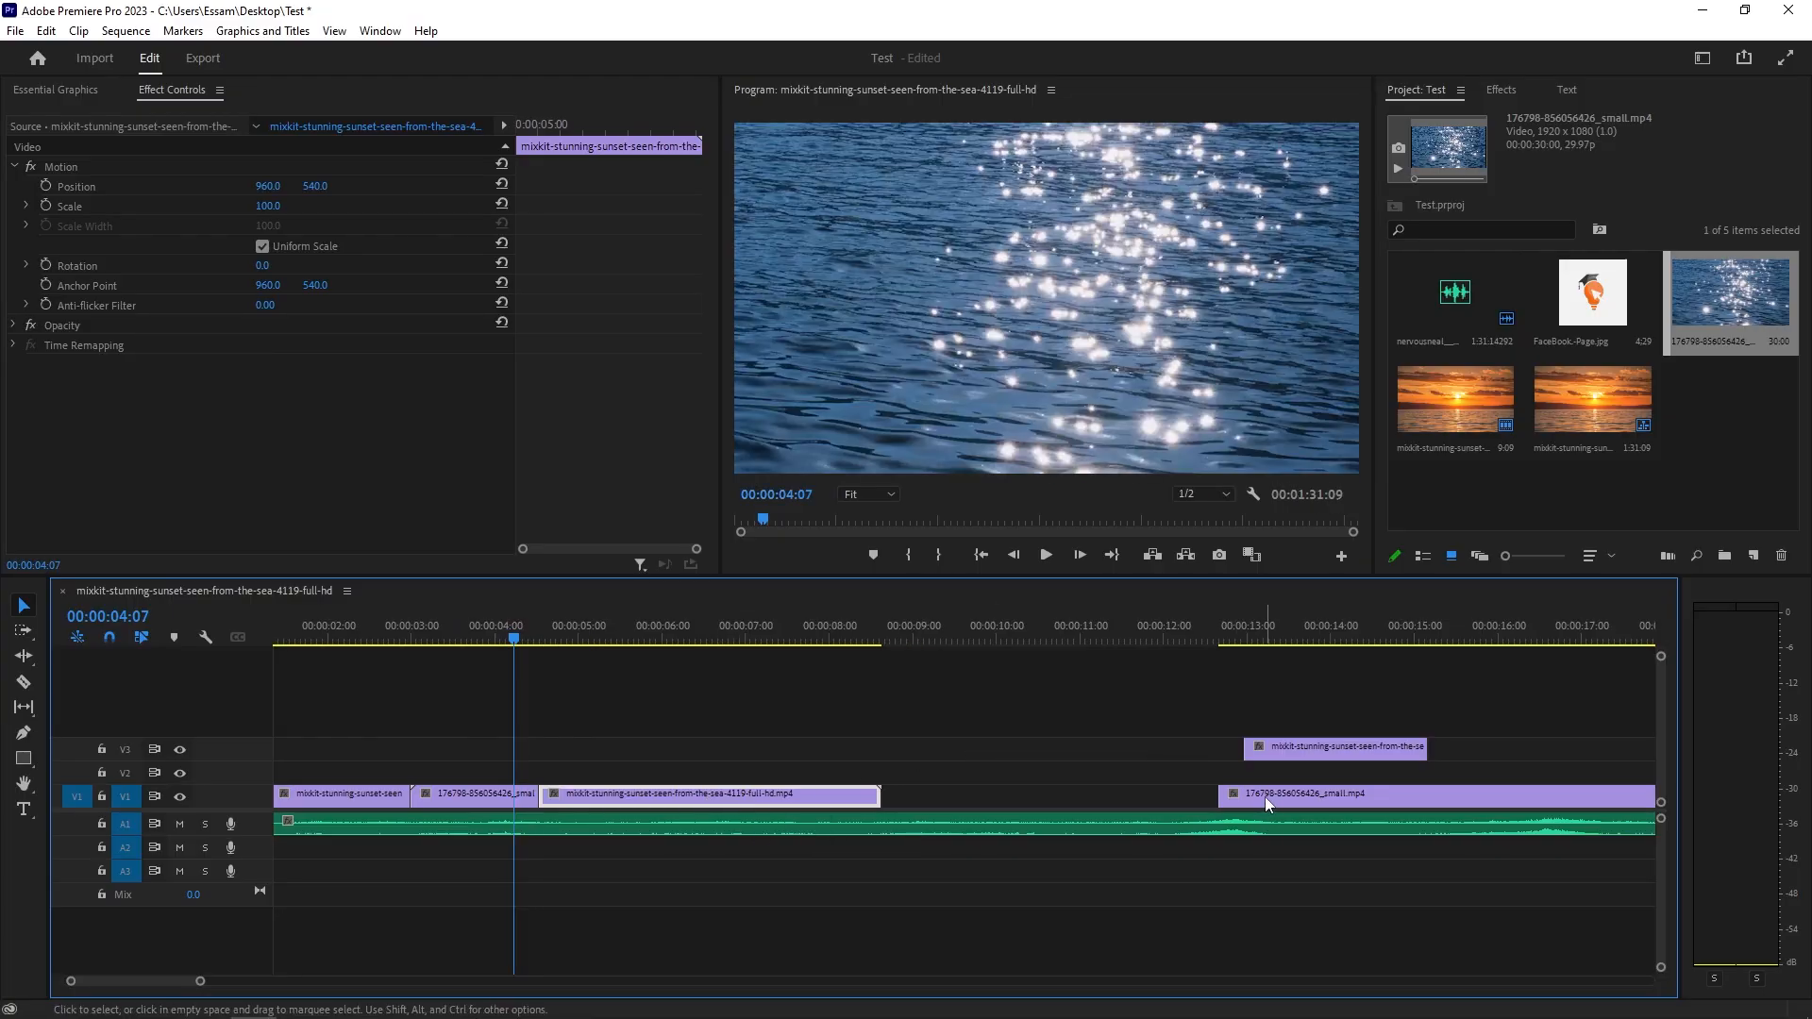
# - Move the V3 sunset segment directly after the last V1 sunset segment, and the remaining water clip to V3 at about 00:00:14:22
pyautogui.moveTo(1264, 796); pyautogui.dragTo(1440, 798)
pyautogui.moveTo(1306, 753); pyautogui.dragTo(922, 793)
pyautogui.click(1549, 791)
pyautogui.moveTo(1550, 791); pyautogui.dragTo(1547, 751)
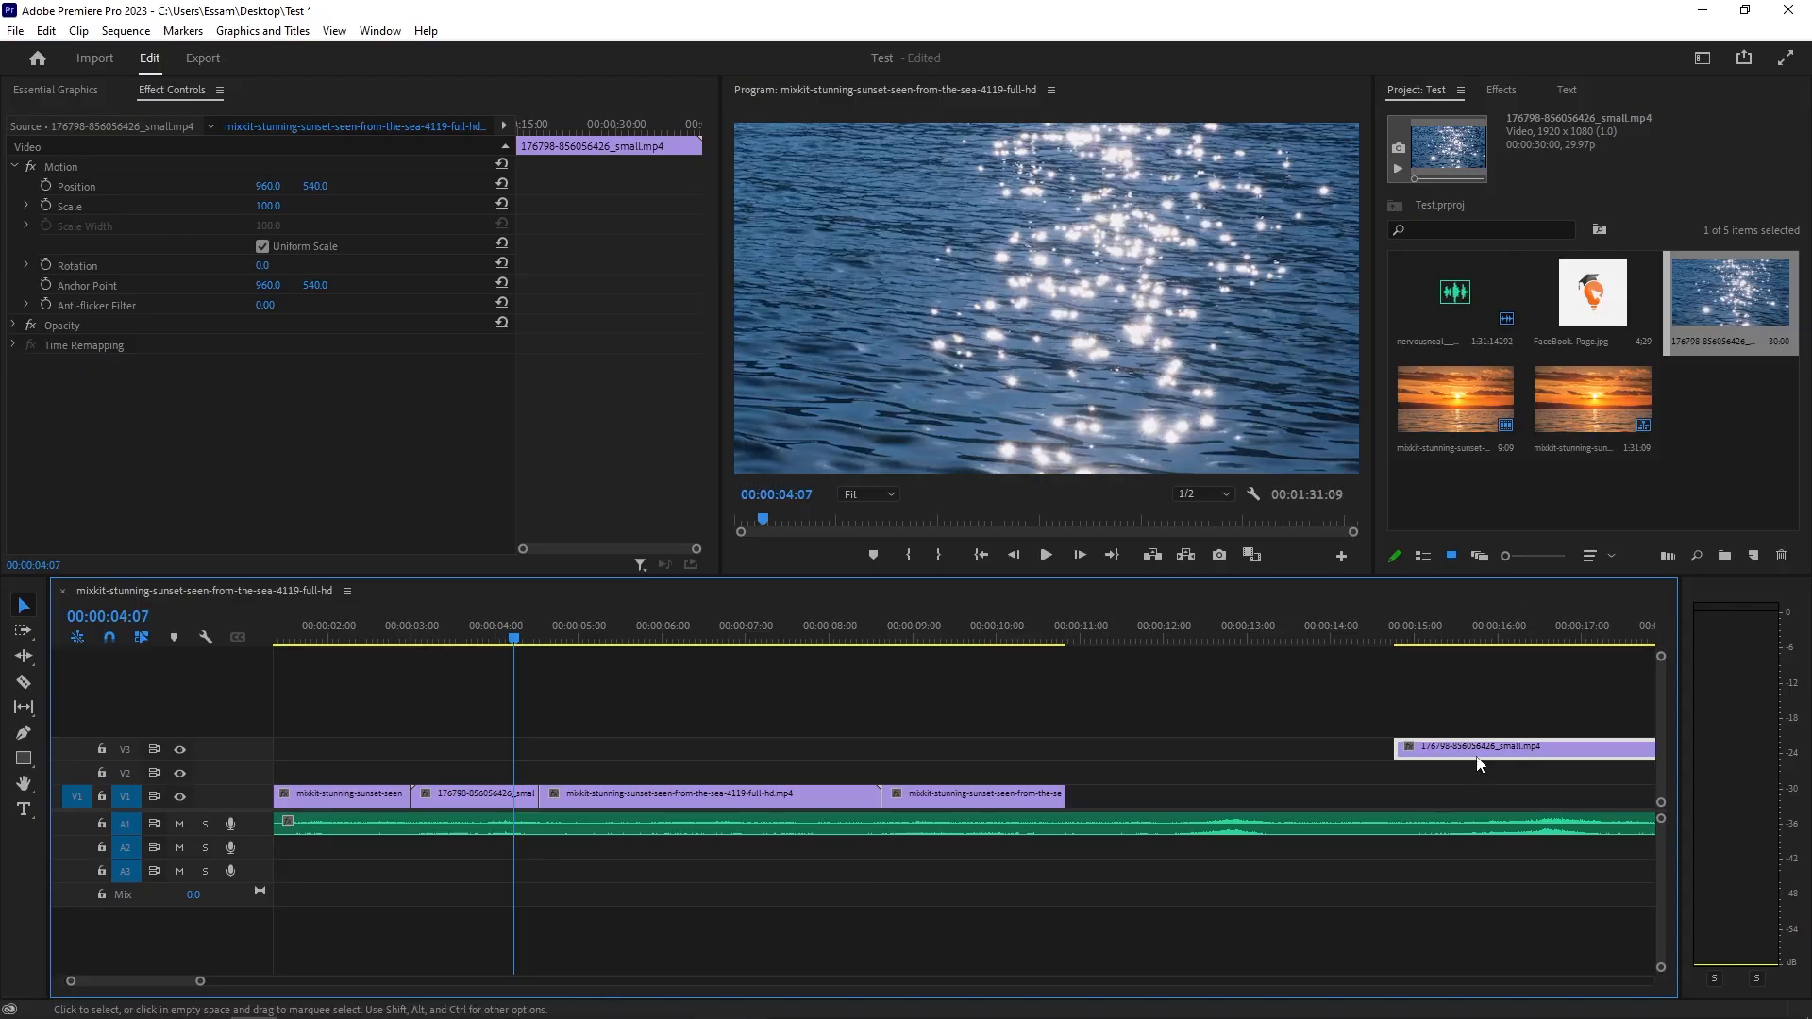
# - Play the rearranged sequence from its start through the water and sunset segments to 00:00:10:05
pyautogui.scroll(2, 1071, 716)
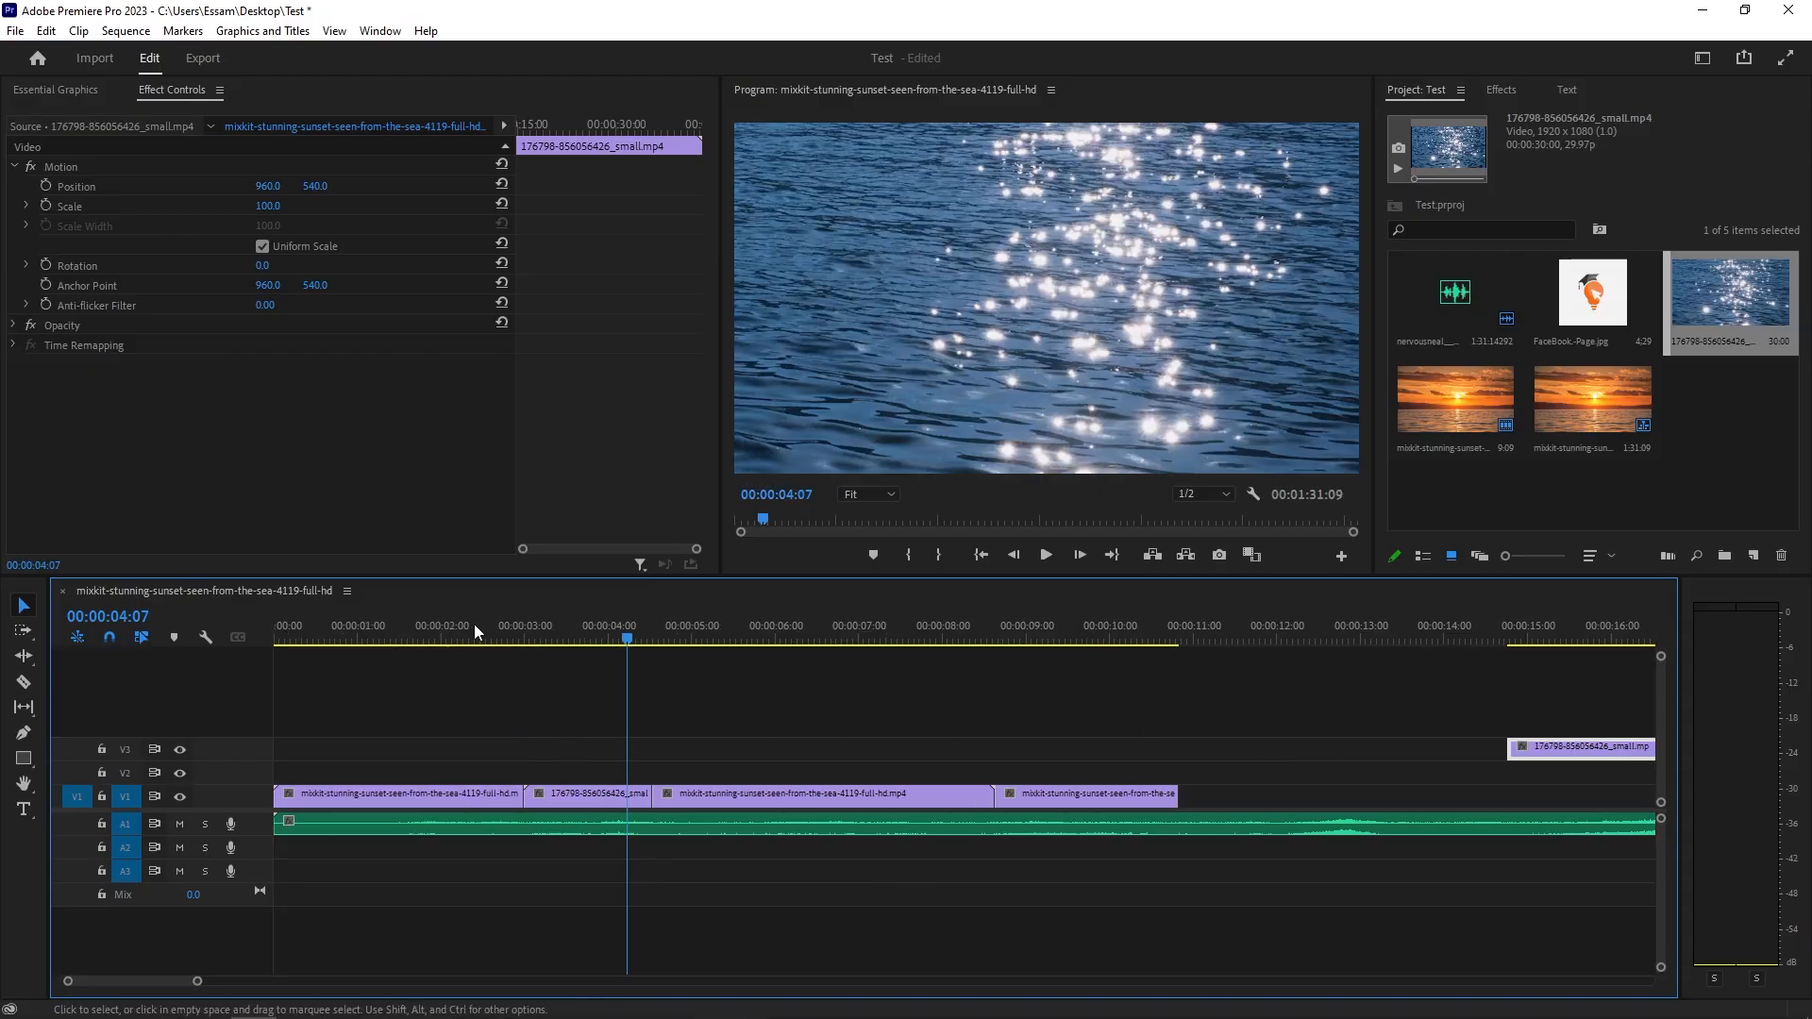
pyautogui.moveTo(474, 624); pyautogui.dragTo(236, 630)
pyautogui.press('space')
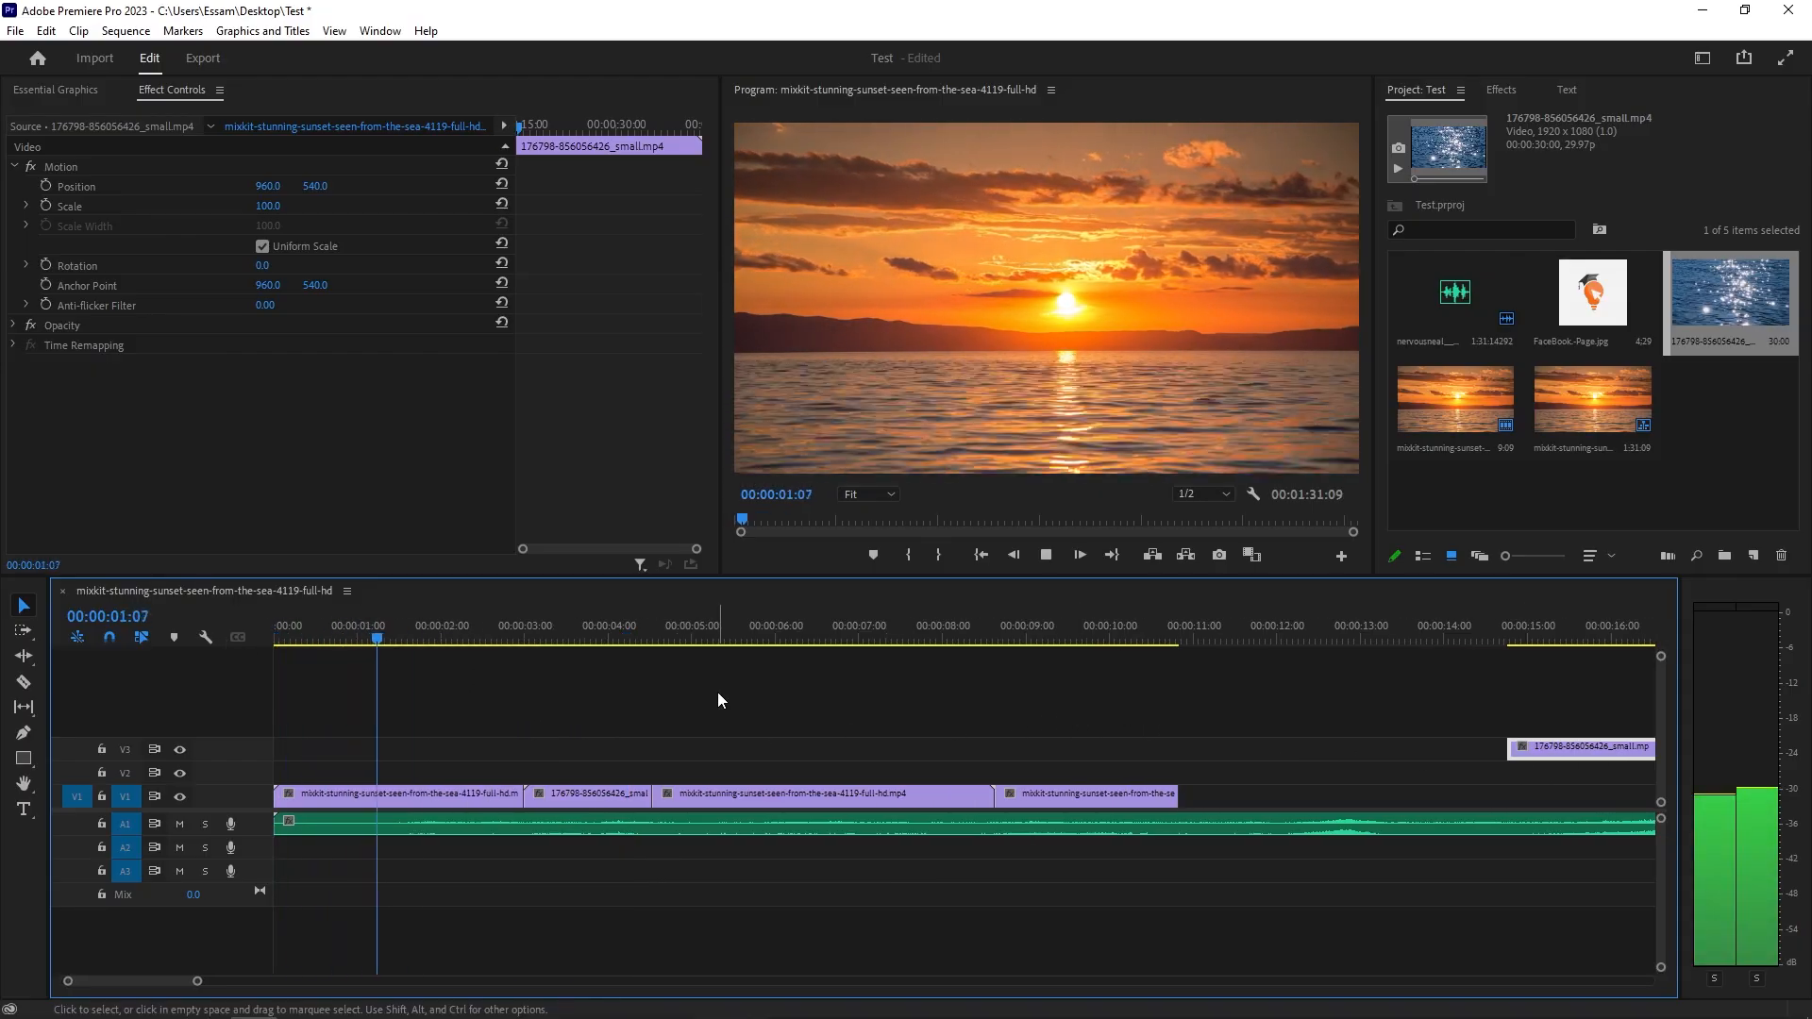
pyautogui.scroll(-1, 652, 721)
pyautogui.press('space')
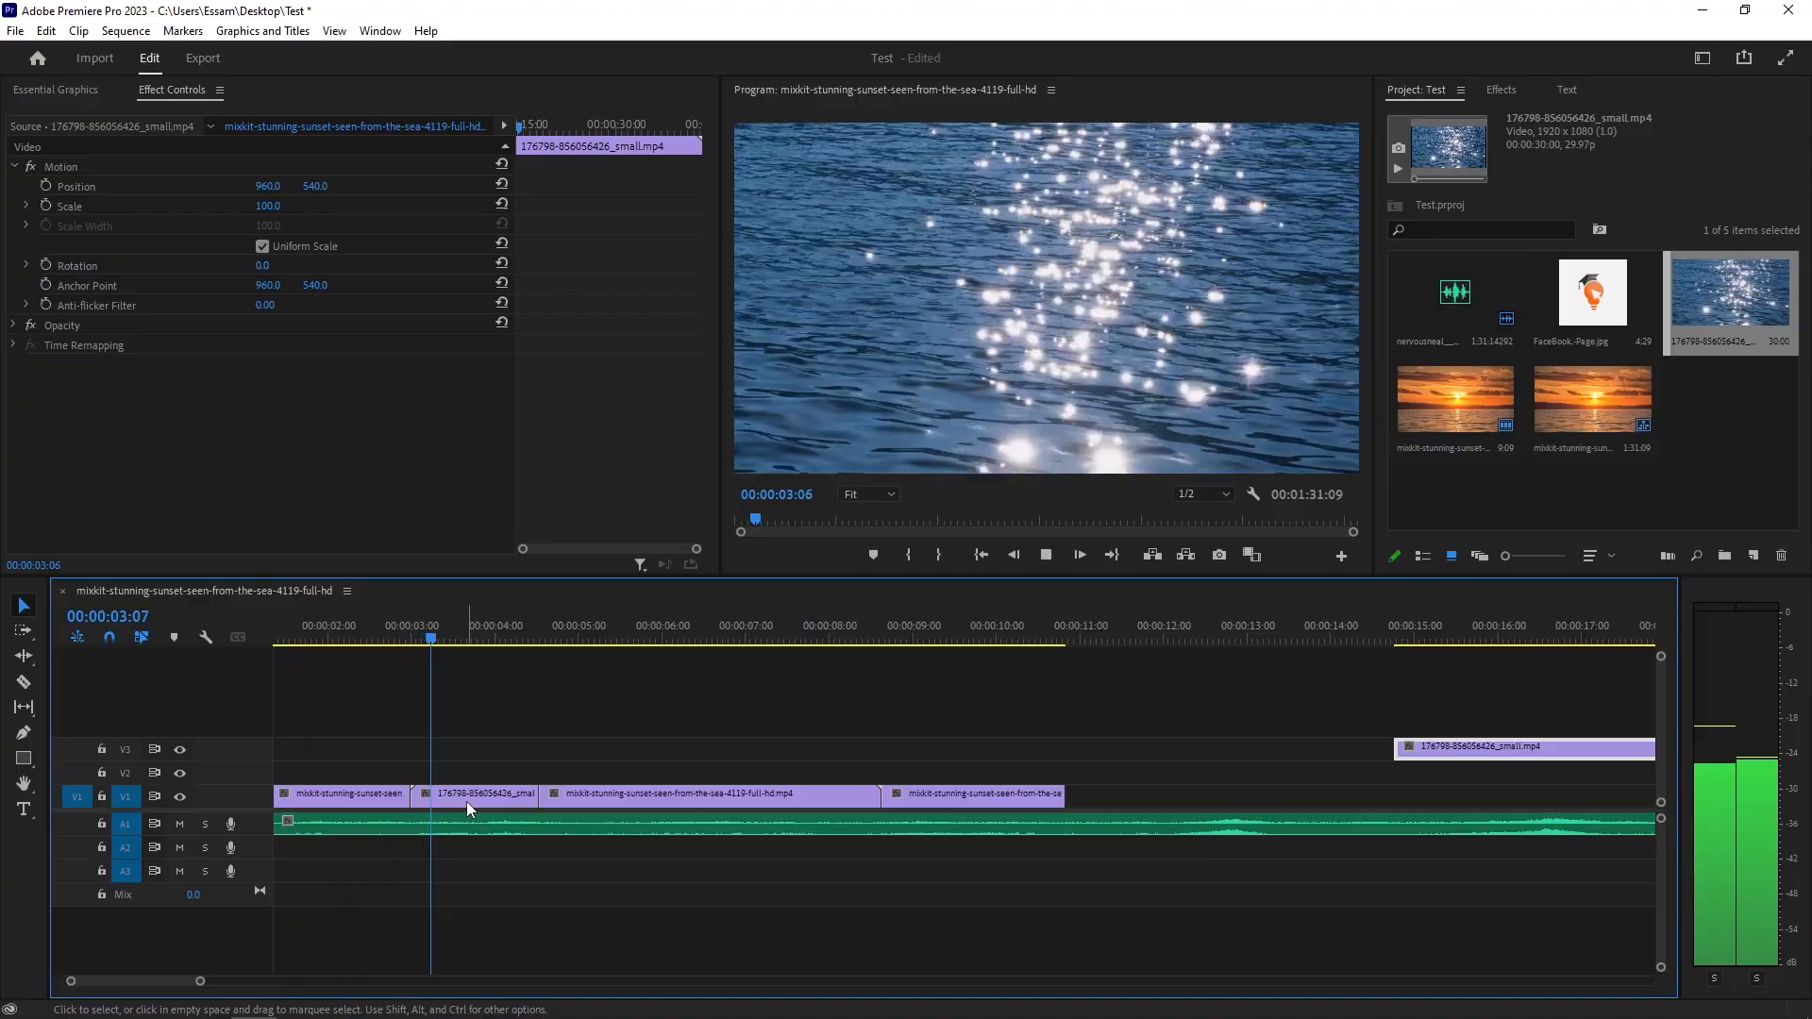
pyautogui.press('space')
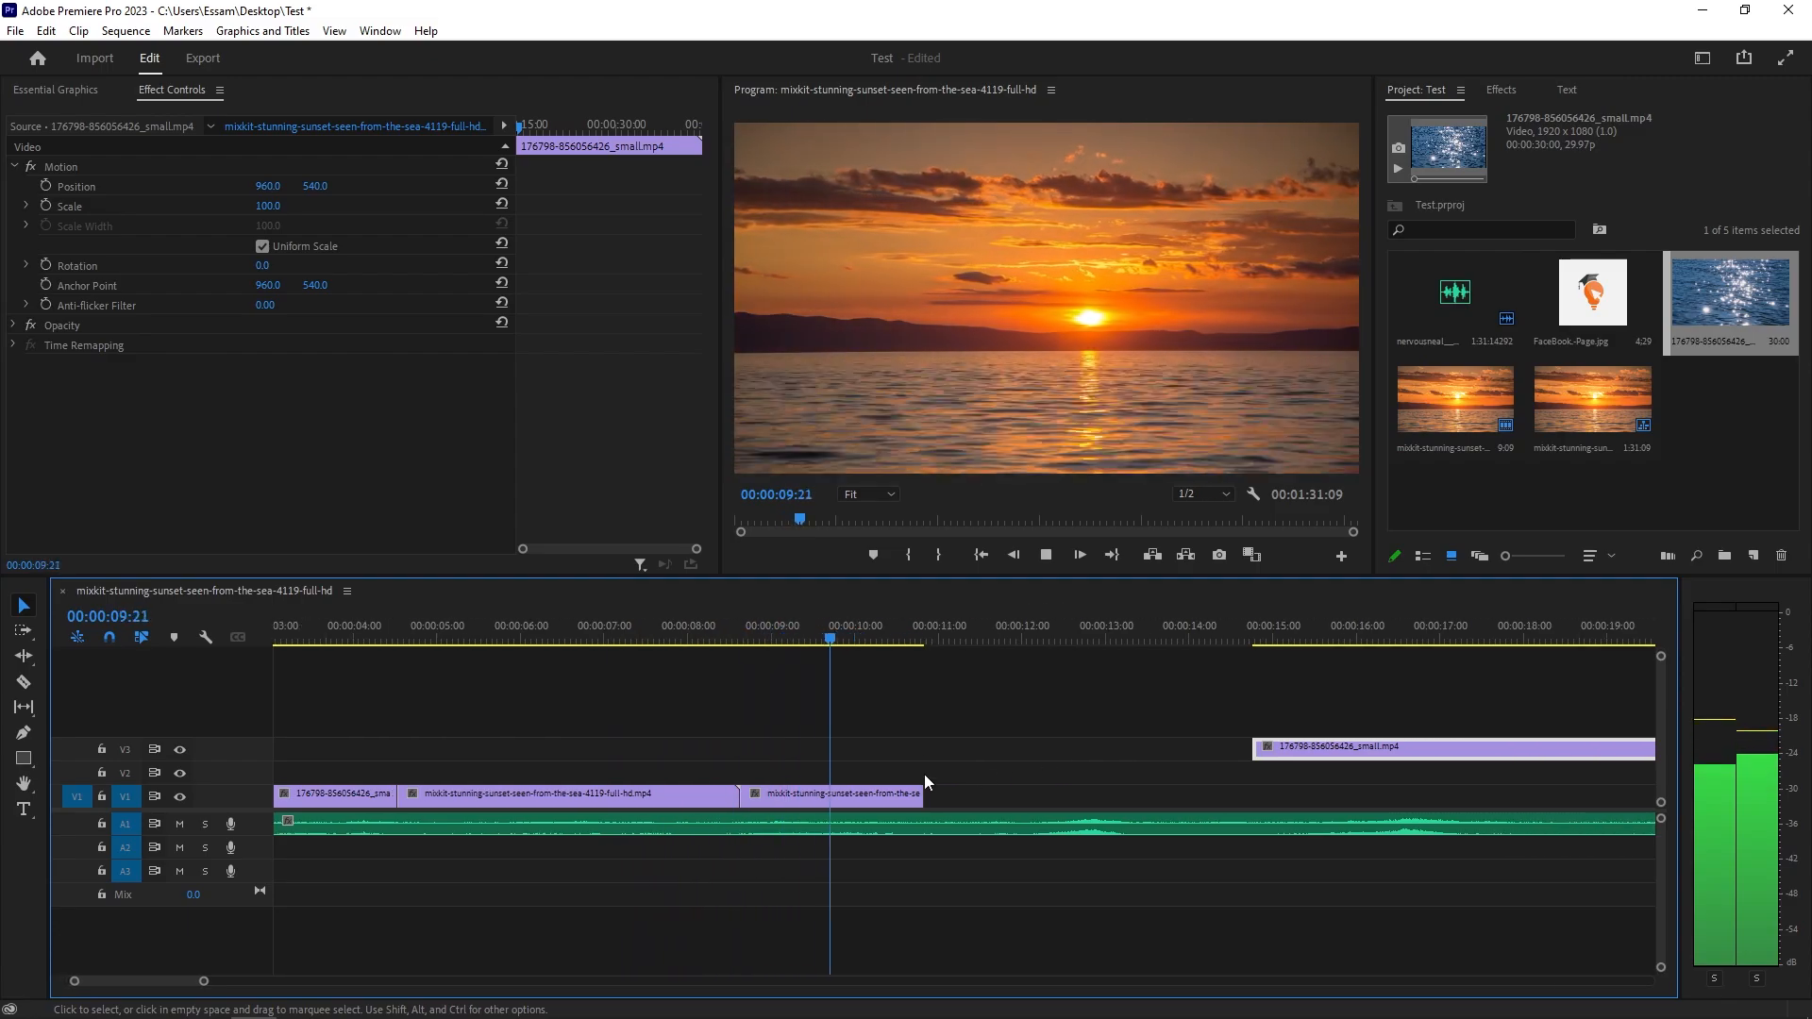
pyautogui.press('space')
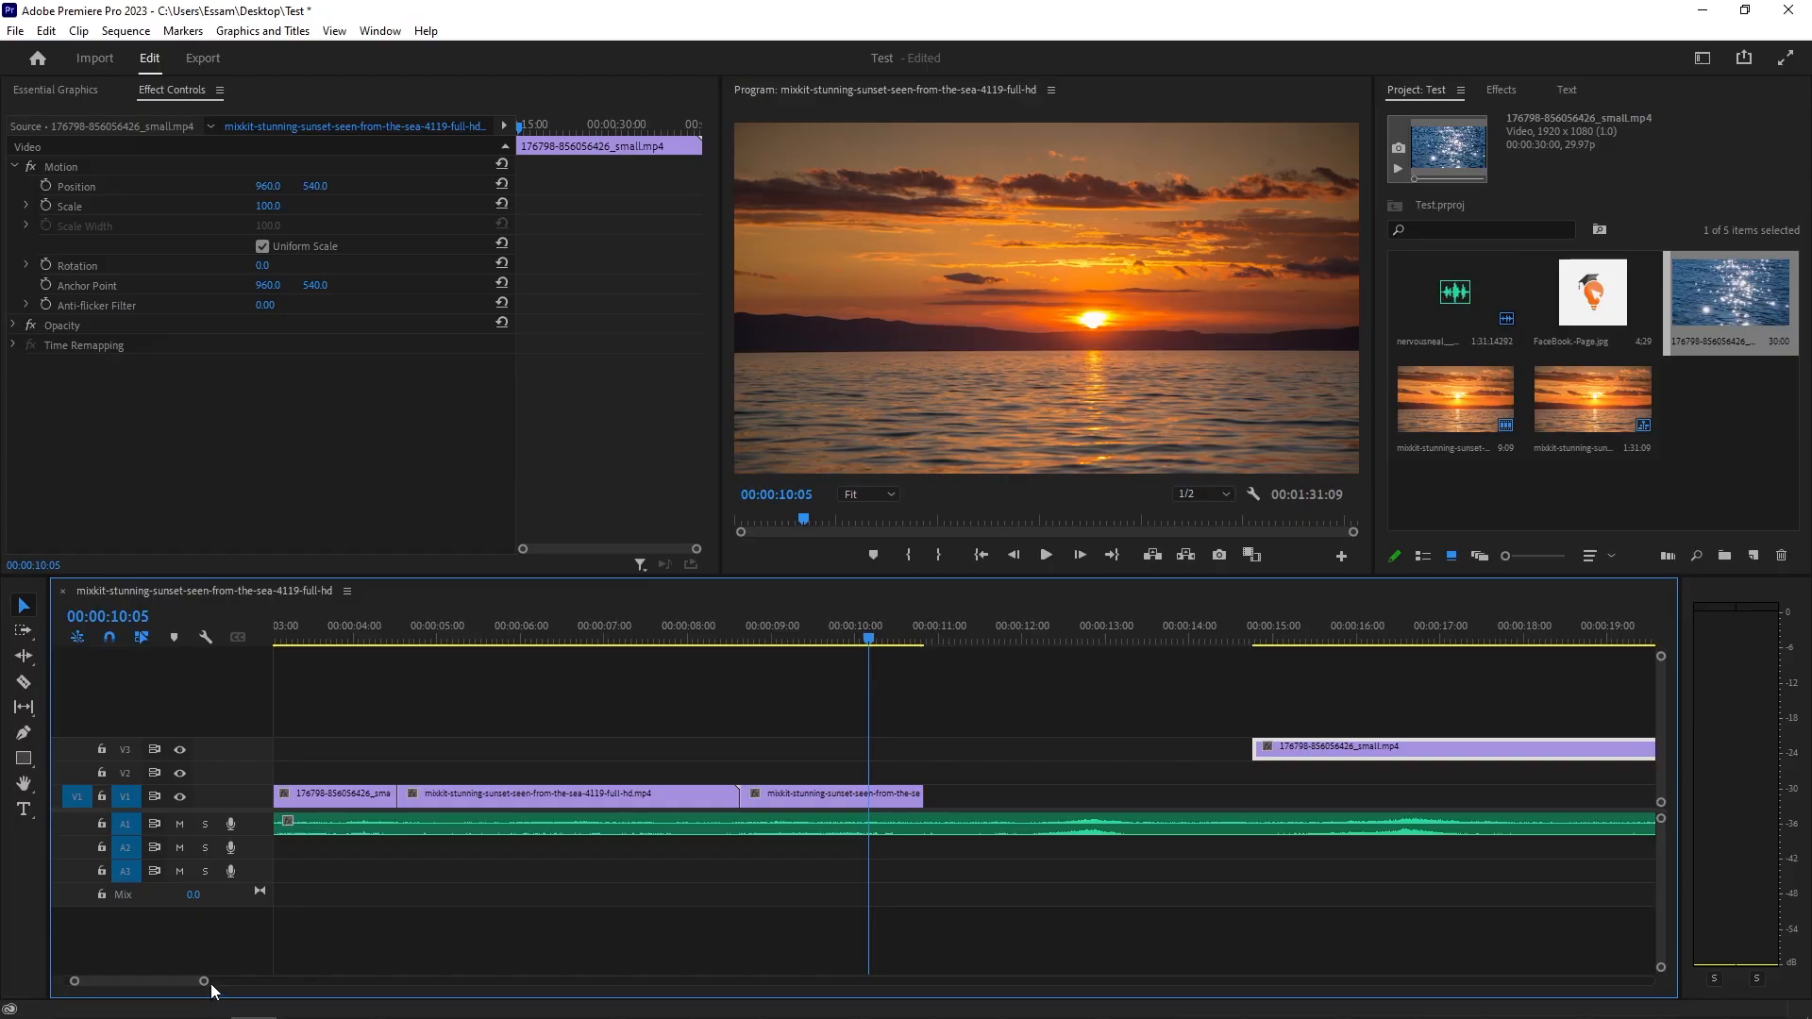
# - Place FaceBook-Page.jpg at the start of V3, trim its end to 00:00:03:00, and set the playhead to 00:00:02:25
pyautogui.moveTo(207, 984); pyautogui.dragTo(292, 981)
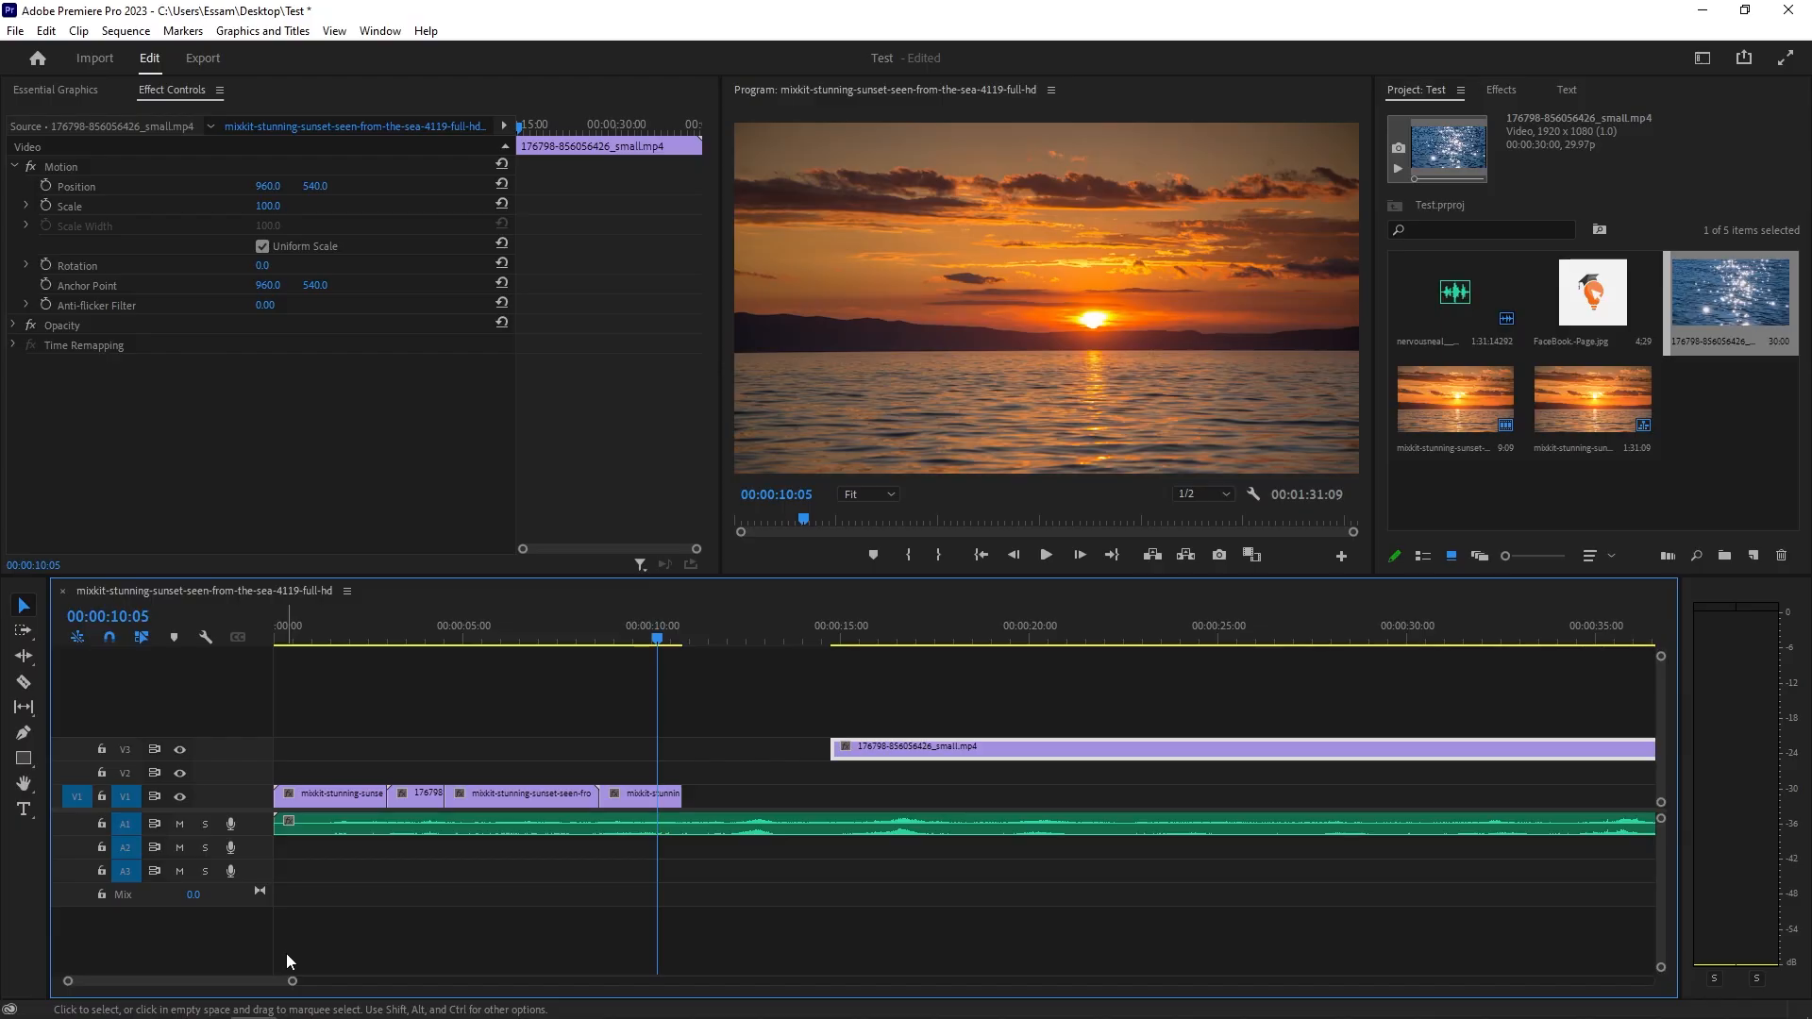
pyautogui.hotkey('shift', 'Left')
pyautogui.click(1637, 274)
pyautogui.moveTo(1638, 275); pyautogui.dragTo(930, 705)
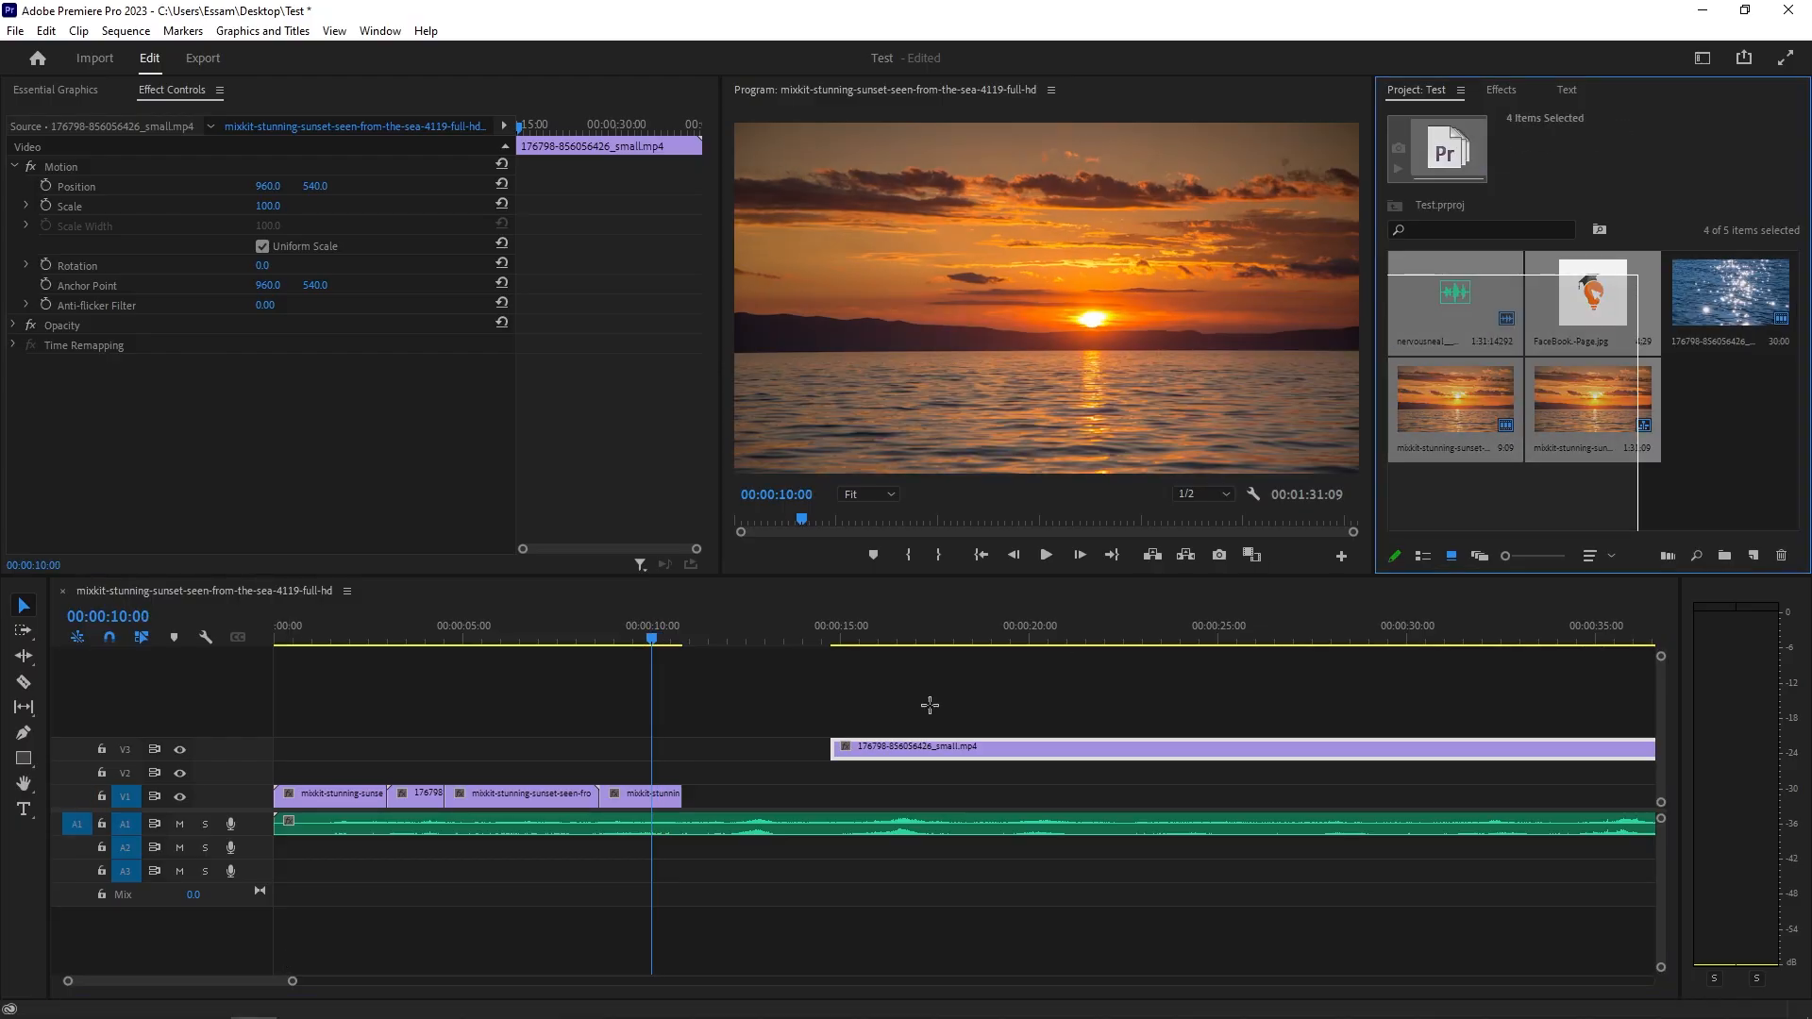
pyautogui.moveTo(1593, 298); pyautogui.dragTo(278, 750)
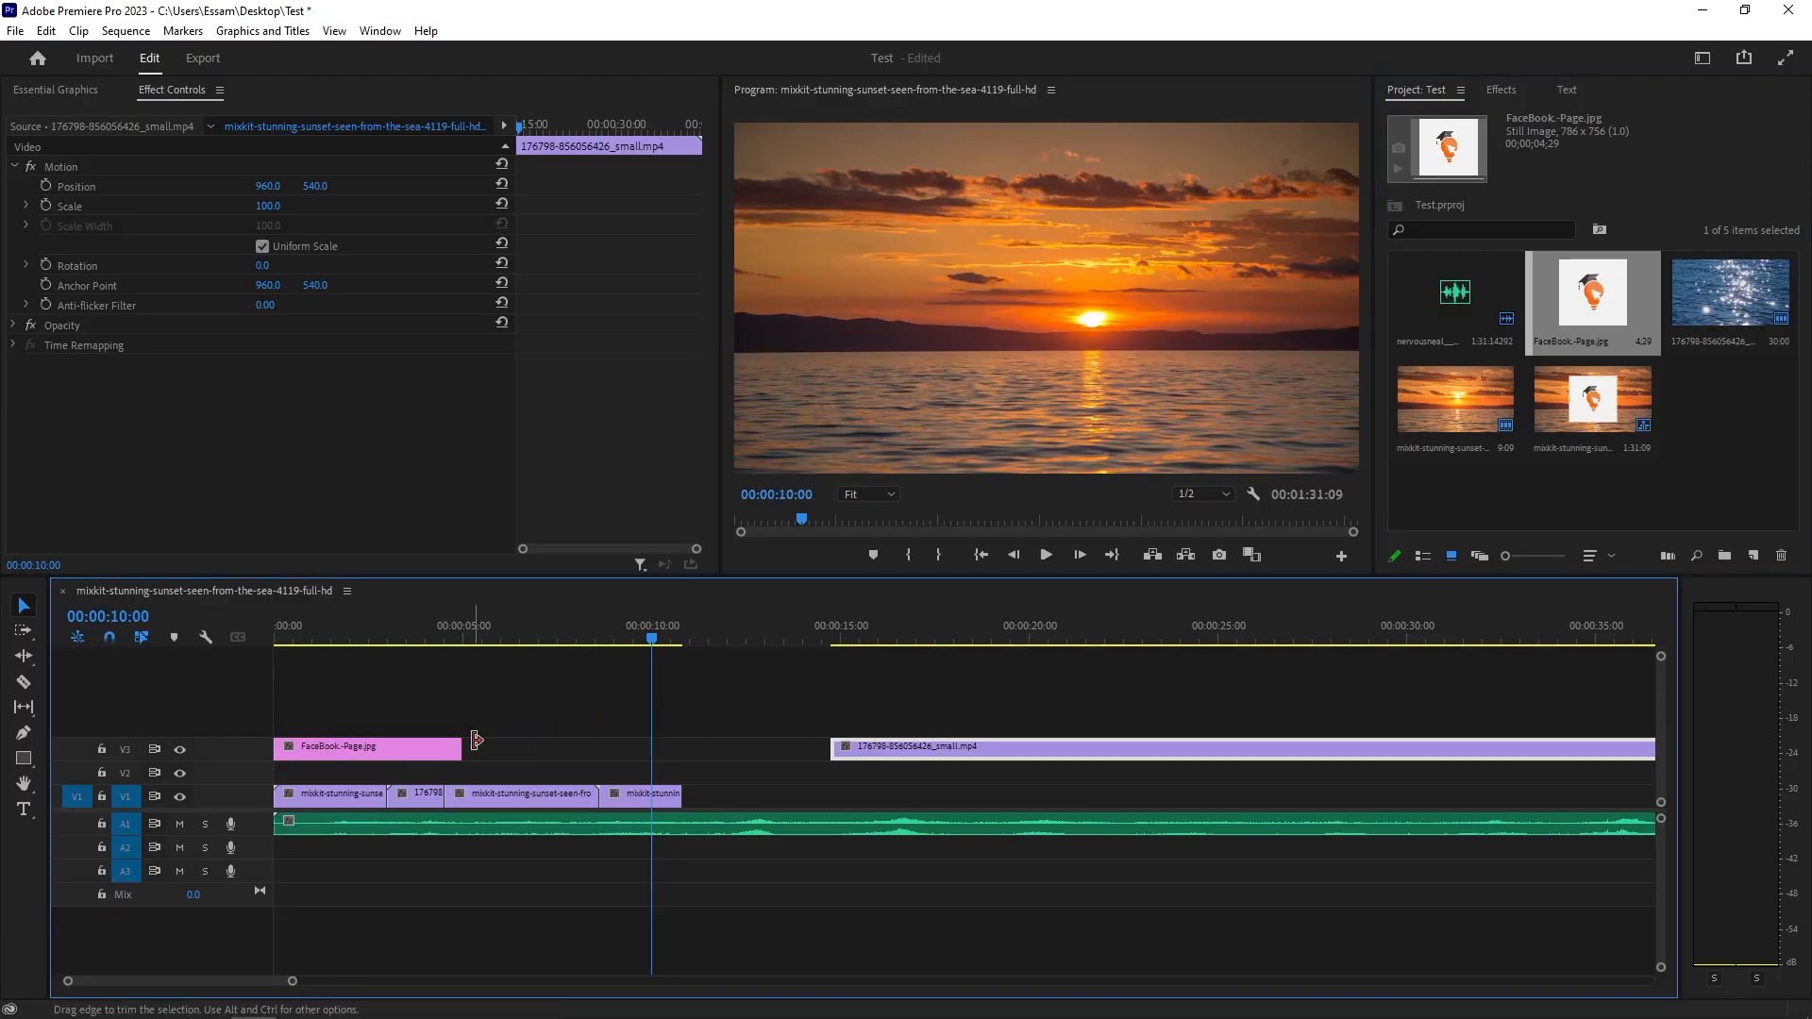
pyautogui.moveTo(476, 740); pyautogui.dragTo(386, 745)
pyautogui.moveTo(371, 630); pyautogui.dragTo(385, 748)
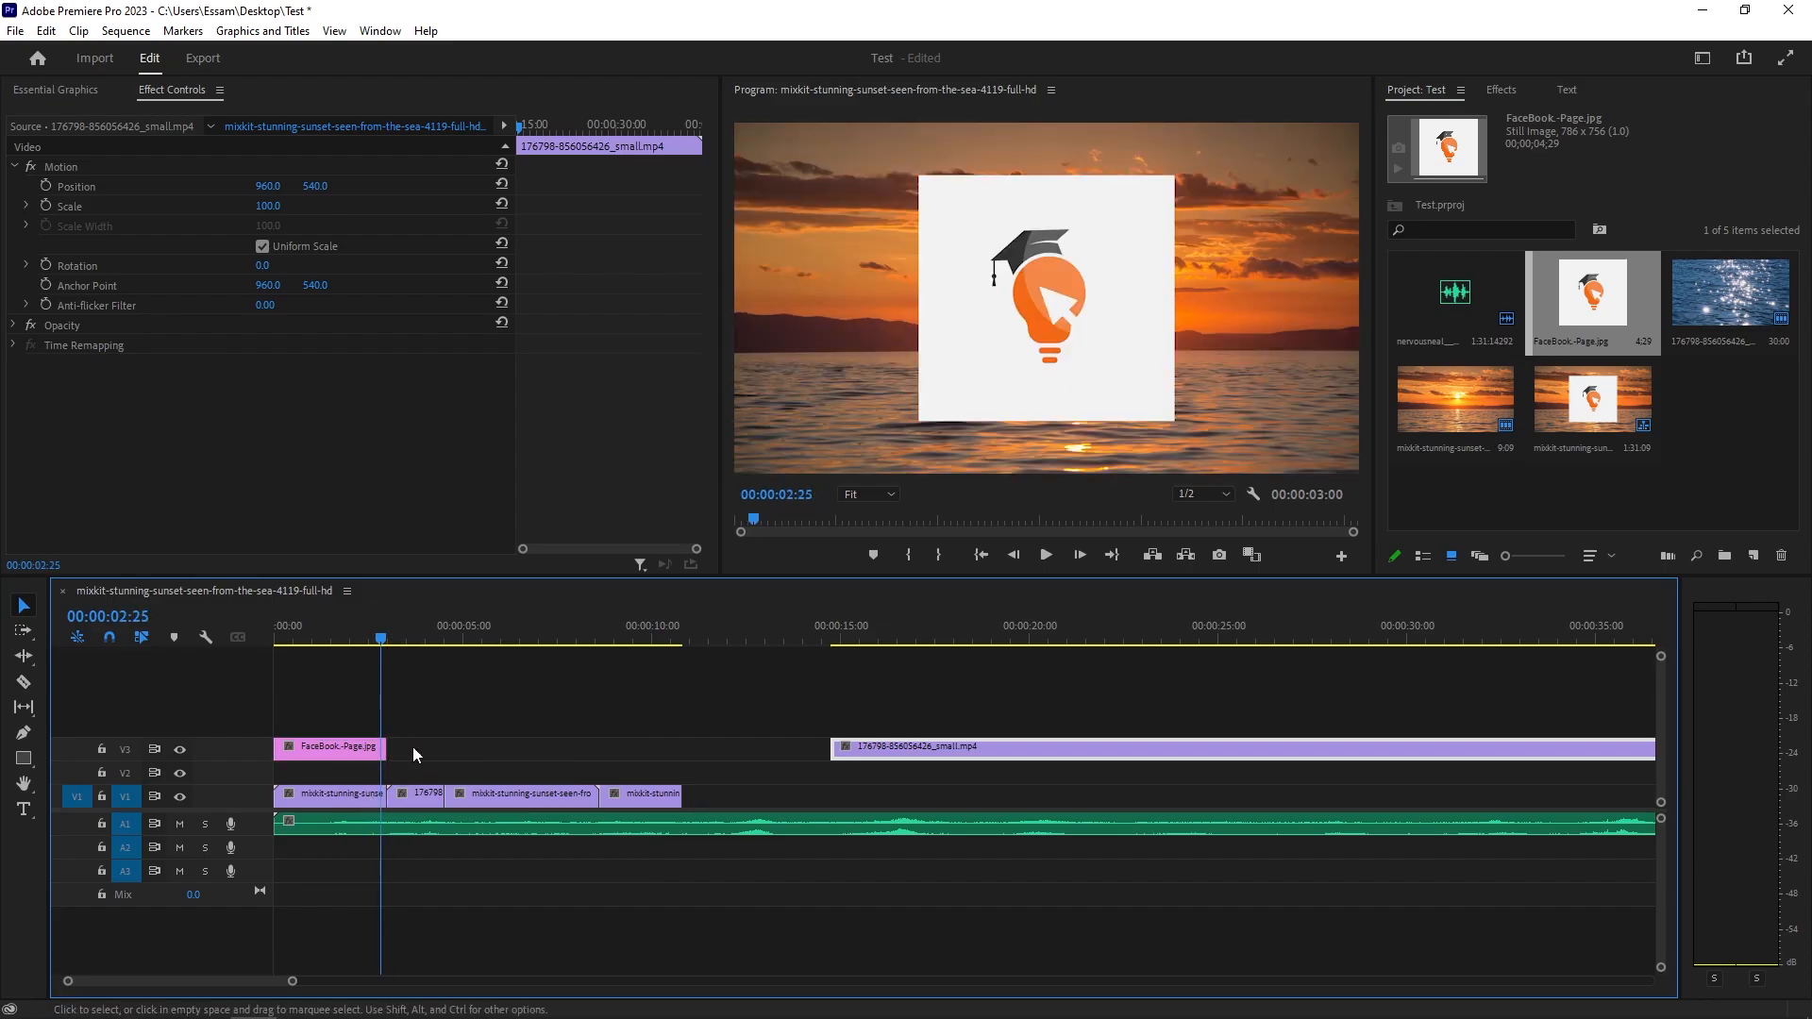
# - Turn off timeline snapping, fine-trim the image's end to the first V1 cut, and move the playhead back to 00:00:01:11
pyautogui.click(111, 643)
pyautogui.moveTo(292, 981); pyautogui.dragTo(141, 982)
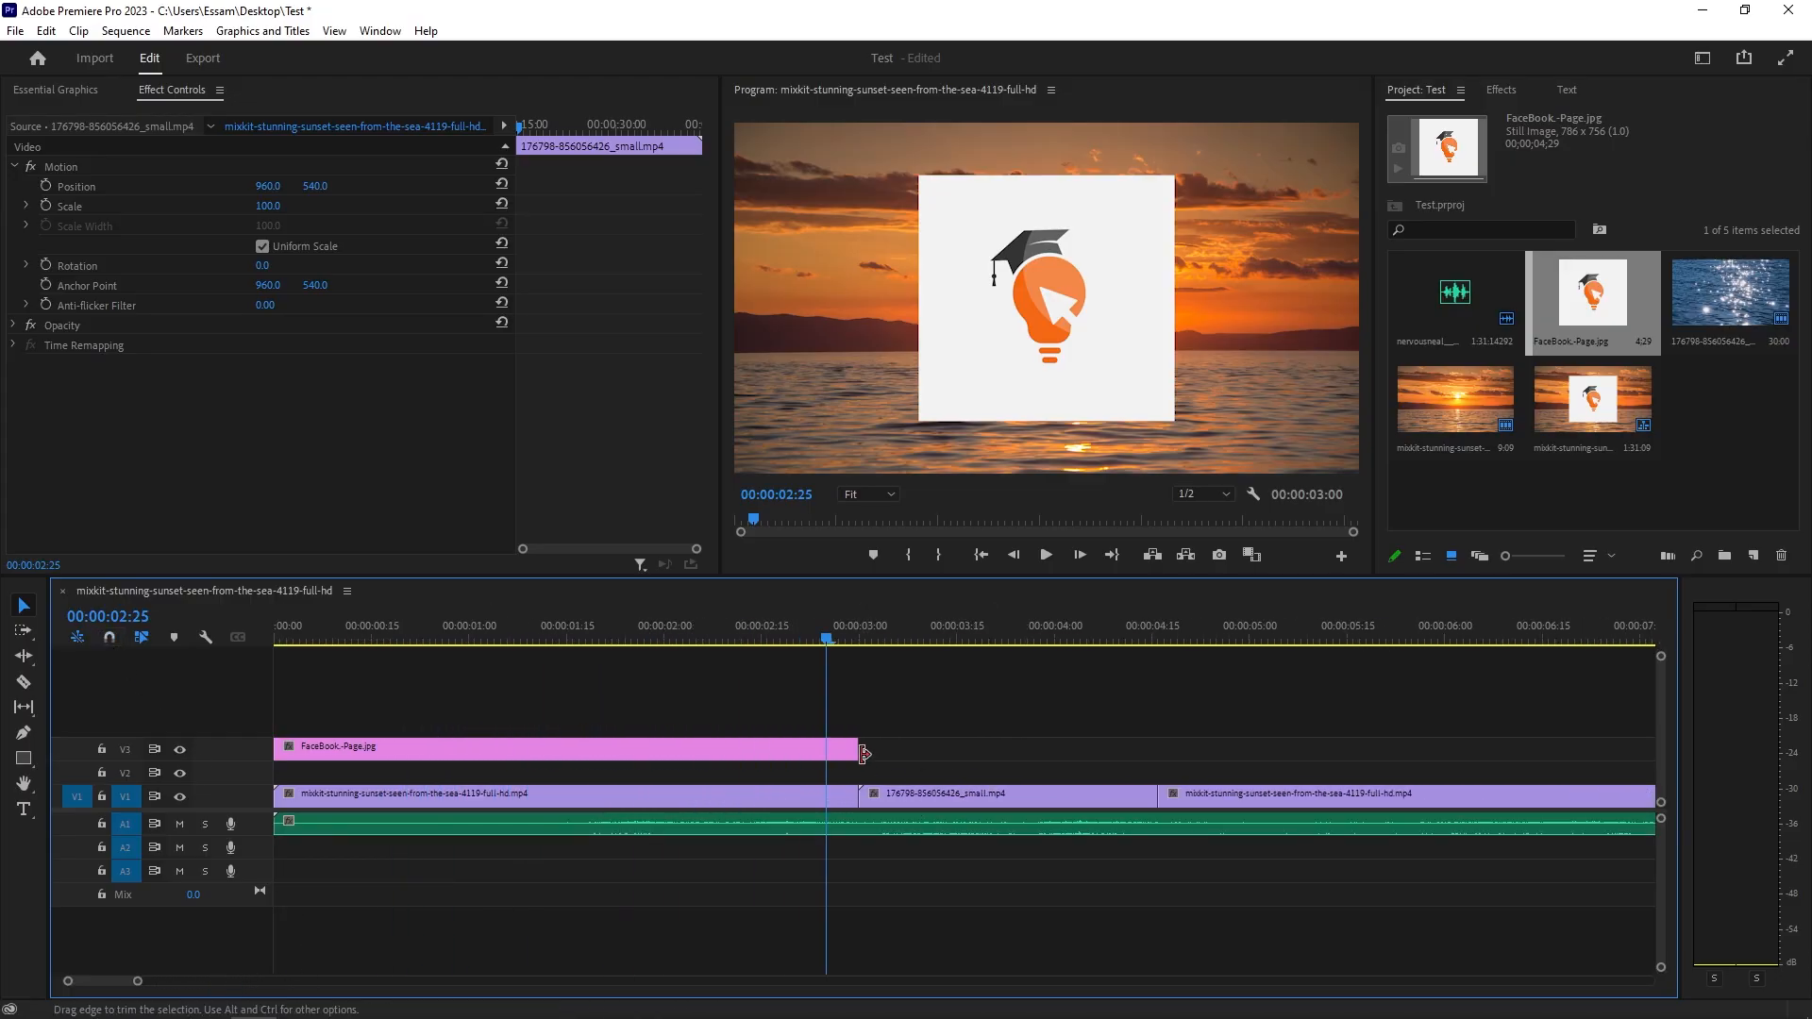
pyautogui.moveTo(854, 746)
pyautogui.mouseDown()
pyautogui.moveTo(809, 750)
pyautogui.moveTo(851, 752)
pyautogui.mouseUp()
pyautogui.moveTo(851, 752)
pyautogui.mouseDown()
pyautogui.moveTo(802, 750)
pyautogui.moveTo(858, 752)
pyautogui.mouseUp()
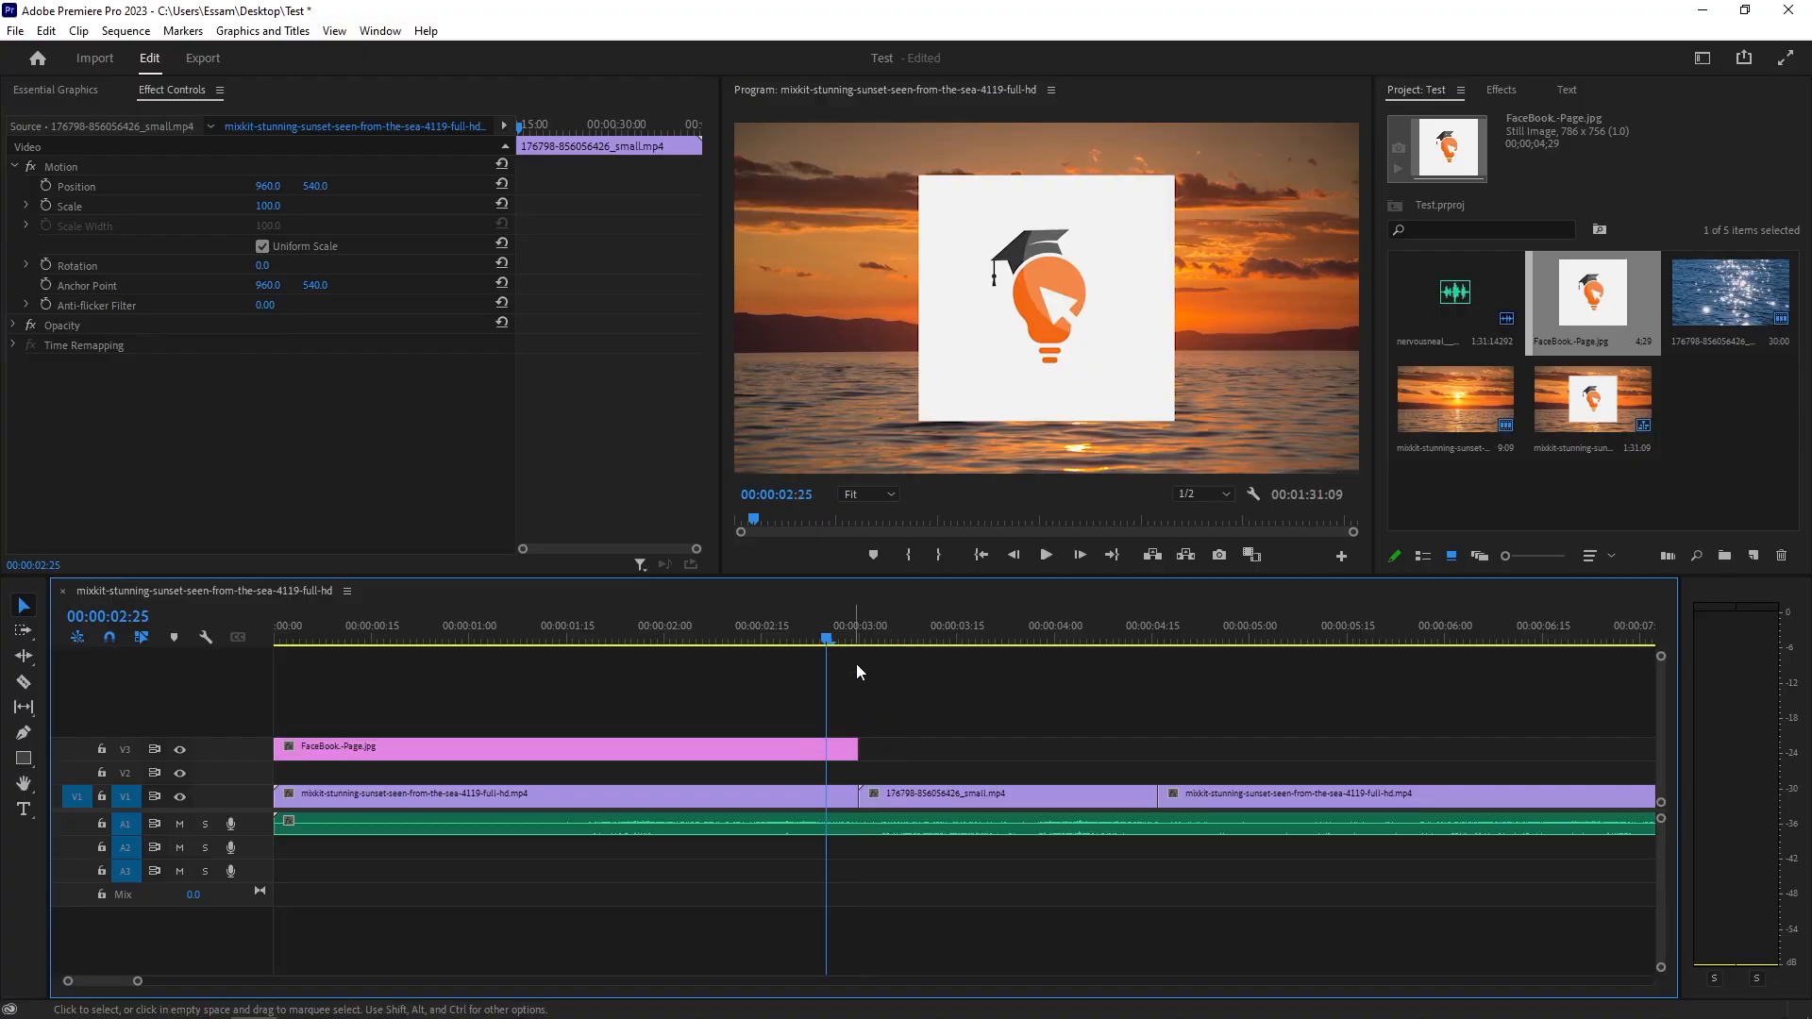
pyautogui.press('j')
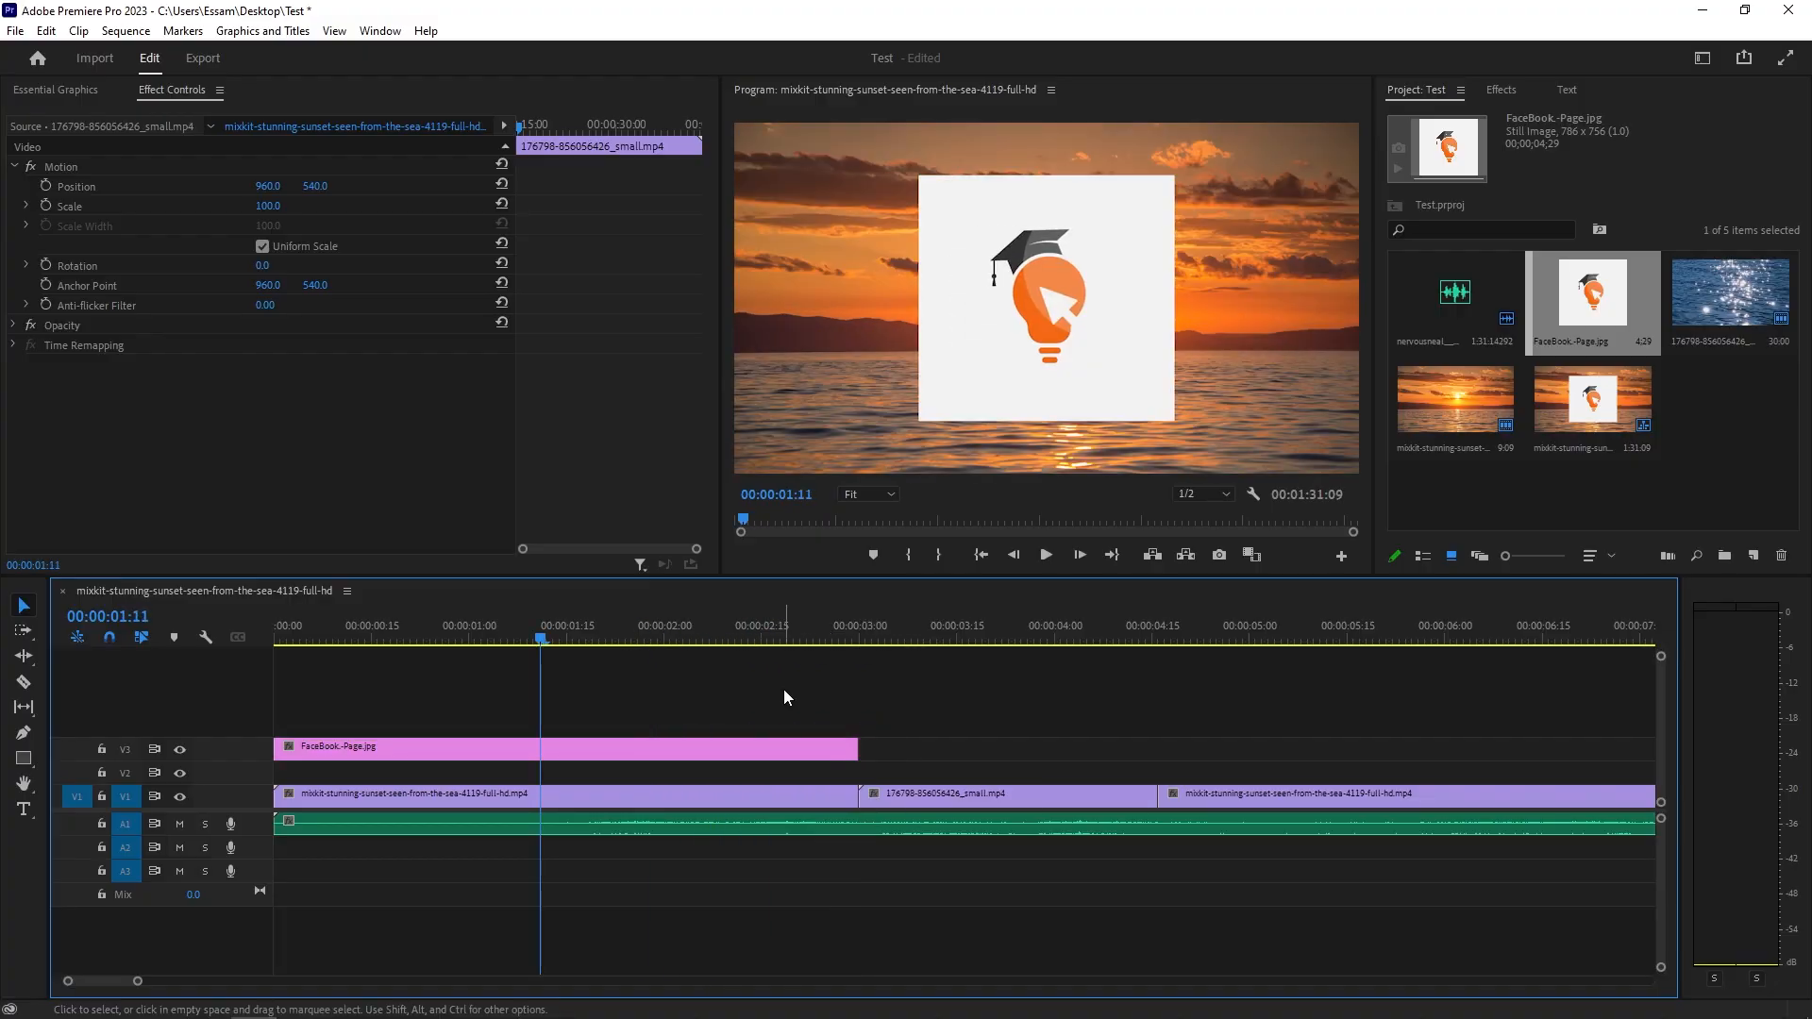